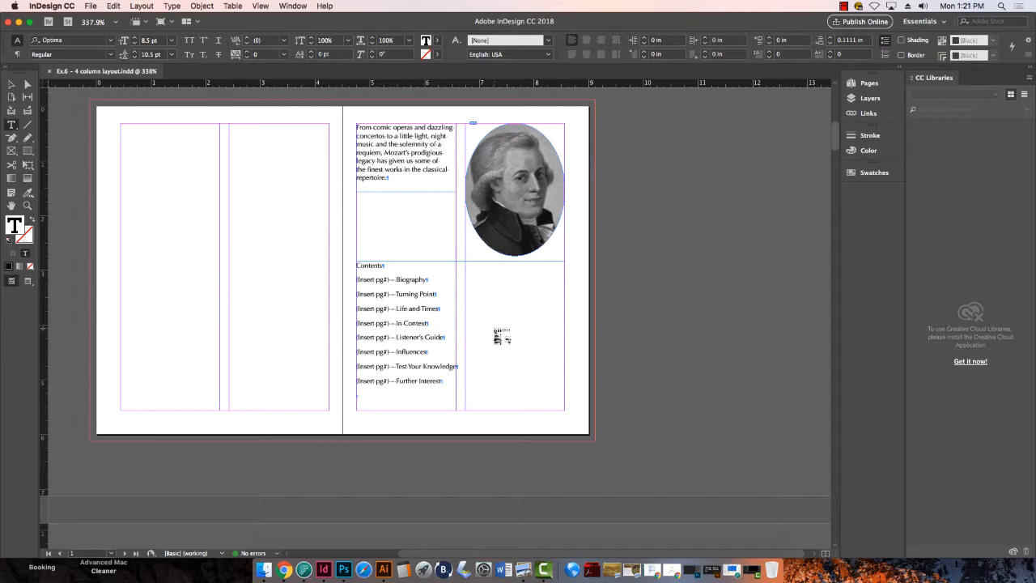
# Step: Add a text frame about 1.56 in wide and 0.75 in high to the single front cover page, containing "Cover"
pyautogui.scroll(-10, 502, 336)
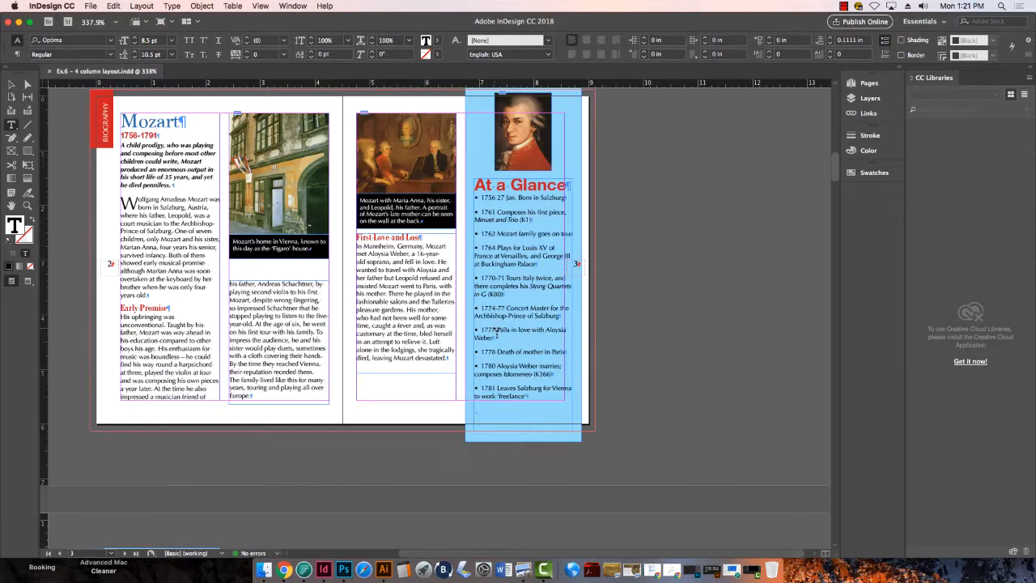
pyautogui.scroll(20, 500, 330)
pyautogui.scroll(5, 498, 327)
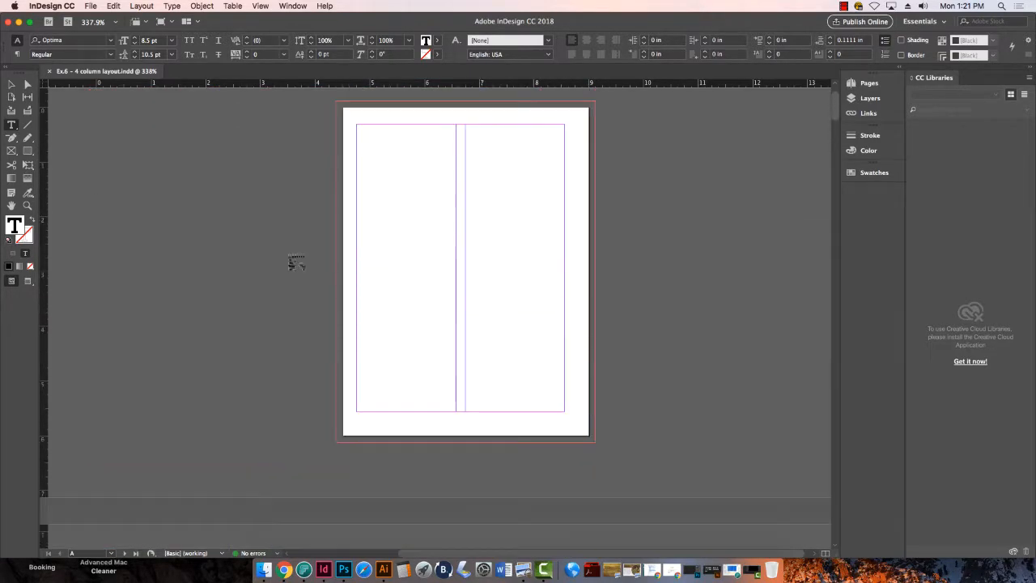
pyautogui.moveTo(407, 208); pyautogui.dragTo(493, 248)
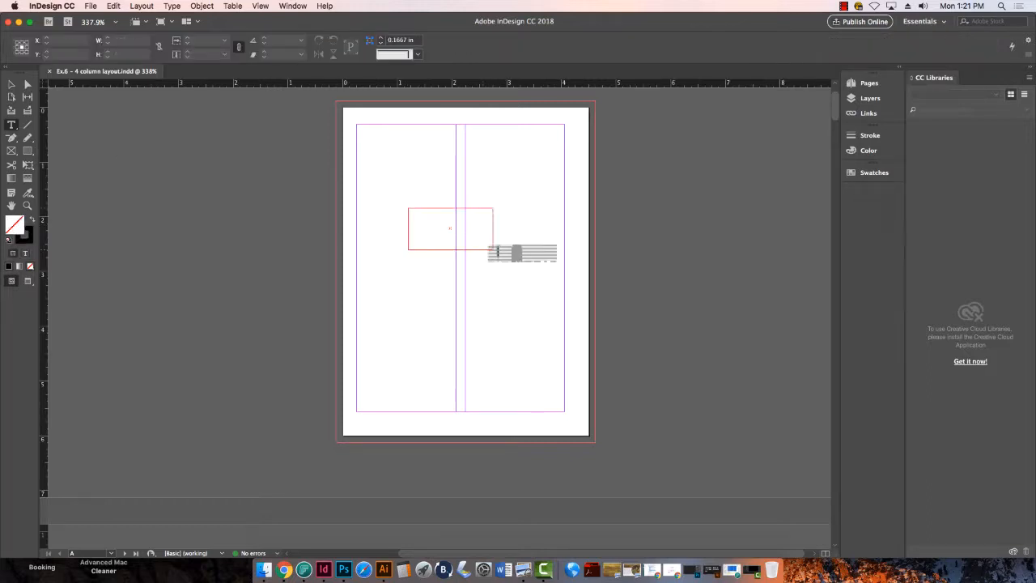
pyautogui.write('Cow')
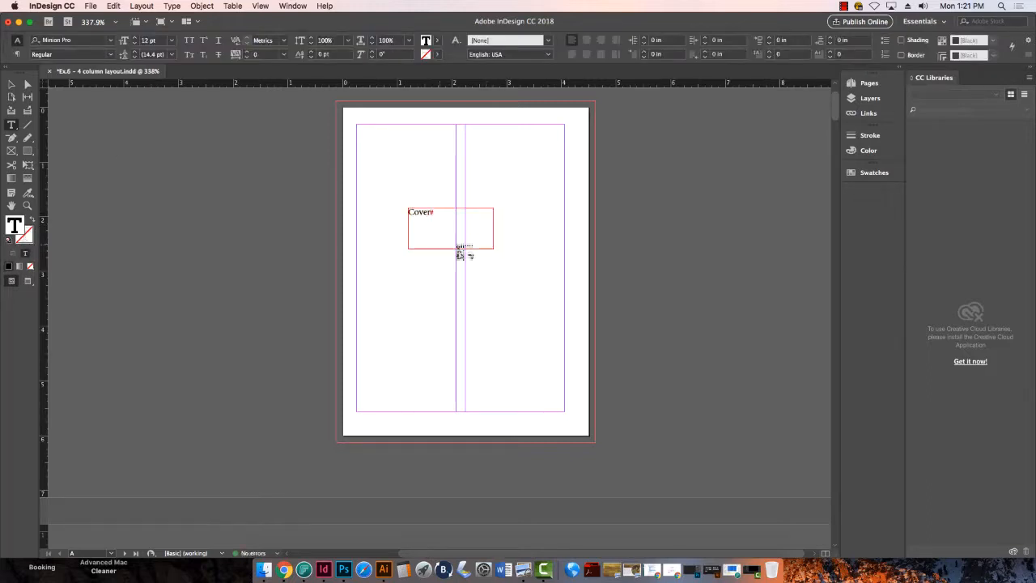
pyautogui.click(11, 85)
# Step: Move the introductory text frame from above the contents list to the first column of the facing left page
pyautogui.scroll(-1, 424, 355)
pyautogui.scroll(-10, 424, 354)
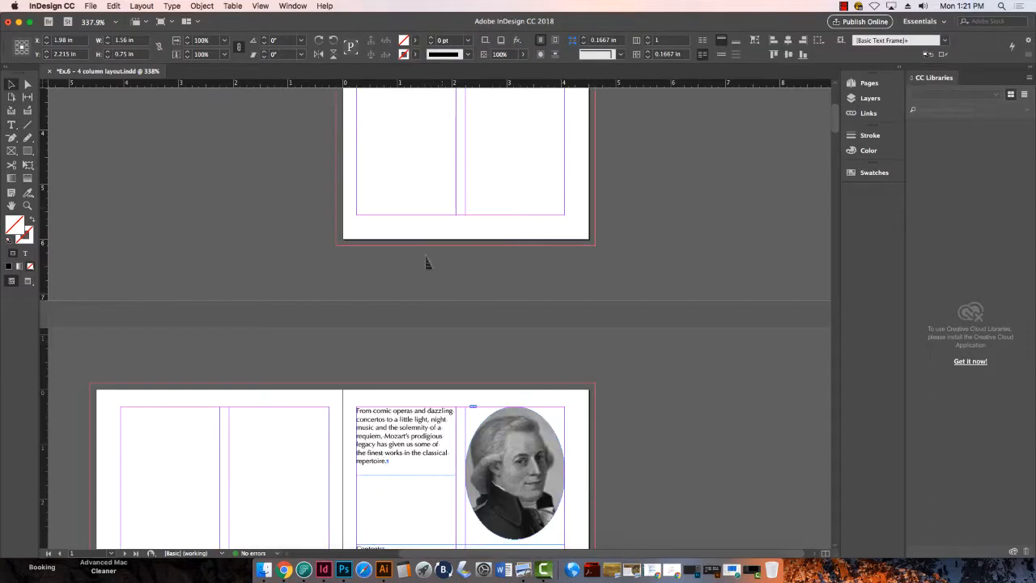
pyautogui.scroll(-1, 450, 247)
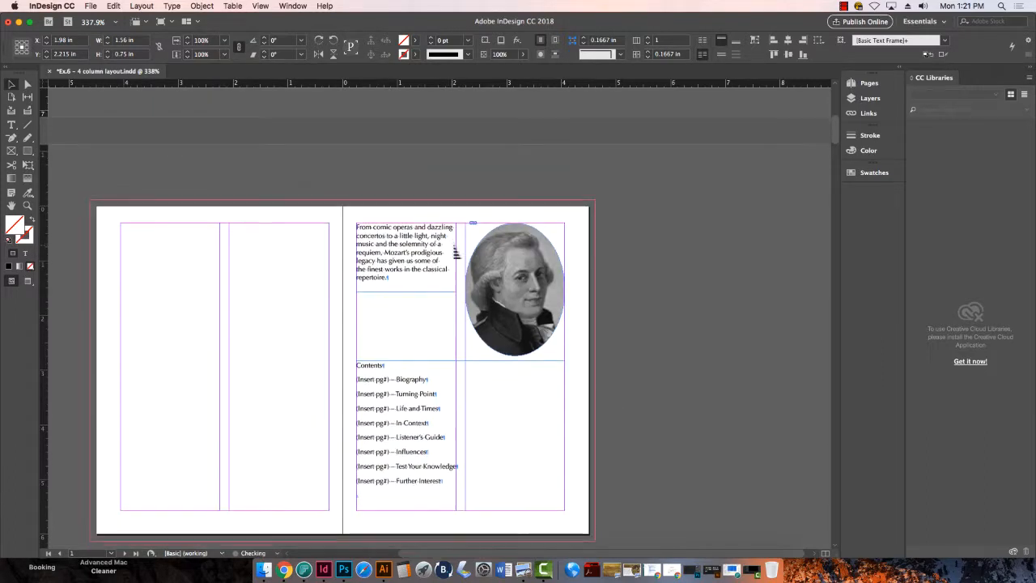
pyautogui.moveTo(407, 236); pyautogui.dragTo(172, 238)
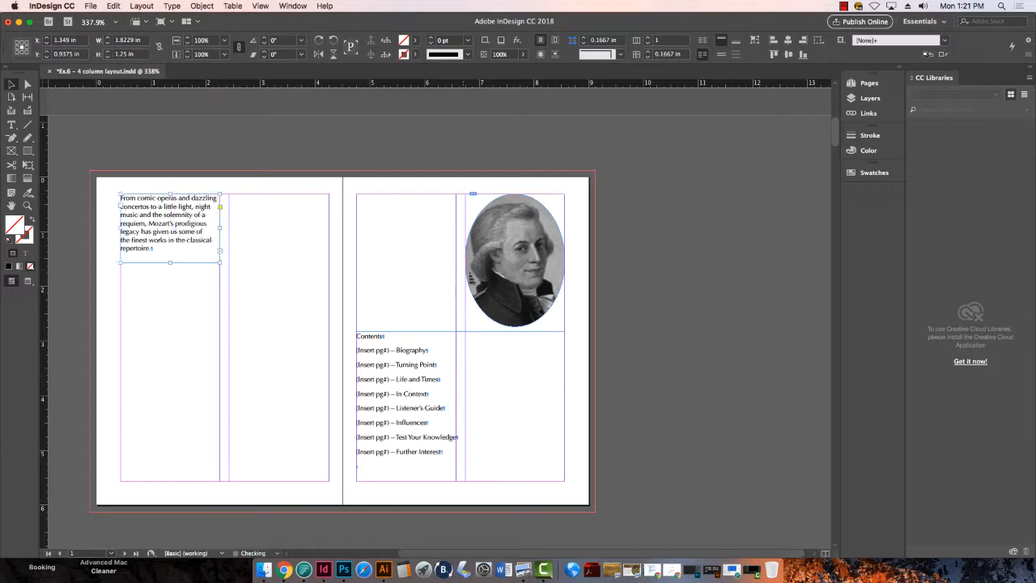
pyautogui.click(421, 356)
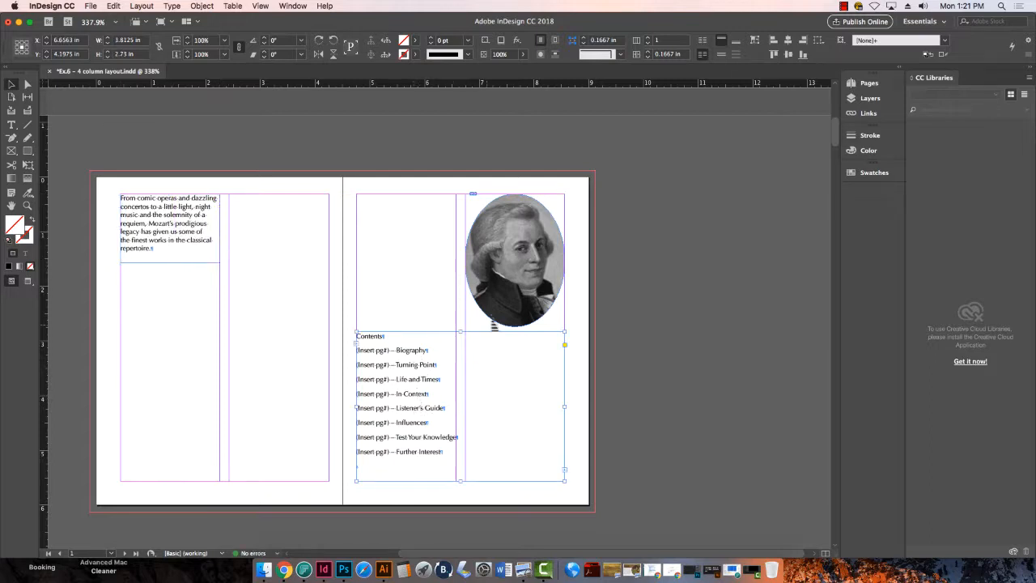
# Step: Move the oval portrait to the lower part of the left page, enlarge it, and center the introductory text above it
pyautogui.moveTo(516, 300); pyautogui.dragTo(216, 413)
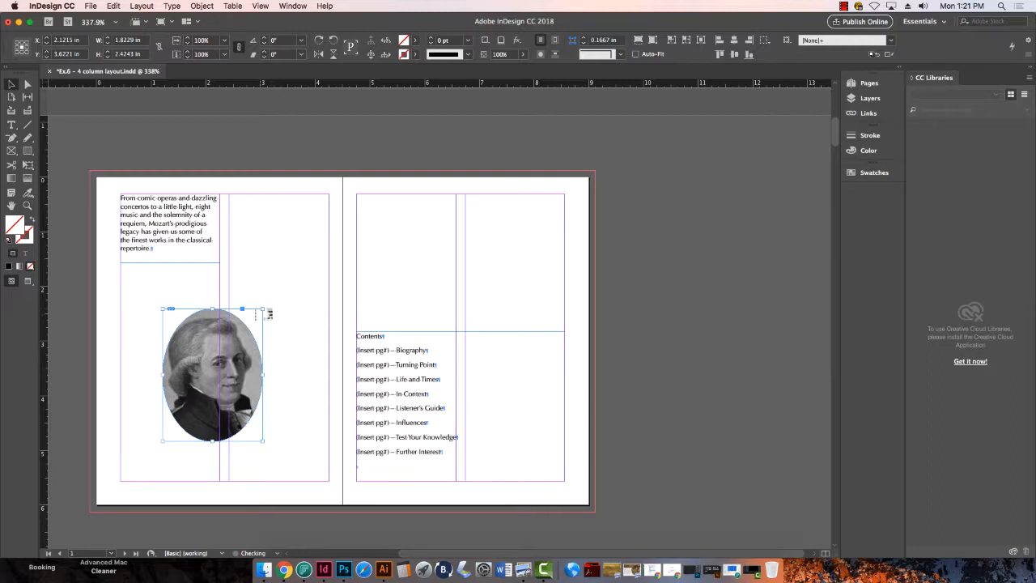
pyautogui.moveTo(265, 311); pyautogui.dragTo(305, 251)
pyautogui.moveTo(255, 337); pyautogui.dragTo(240, 375)
pyautogui.moveTo(193, 238); pyautogui.dragTo(246, 247)
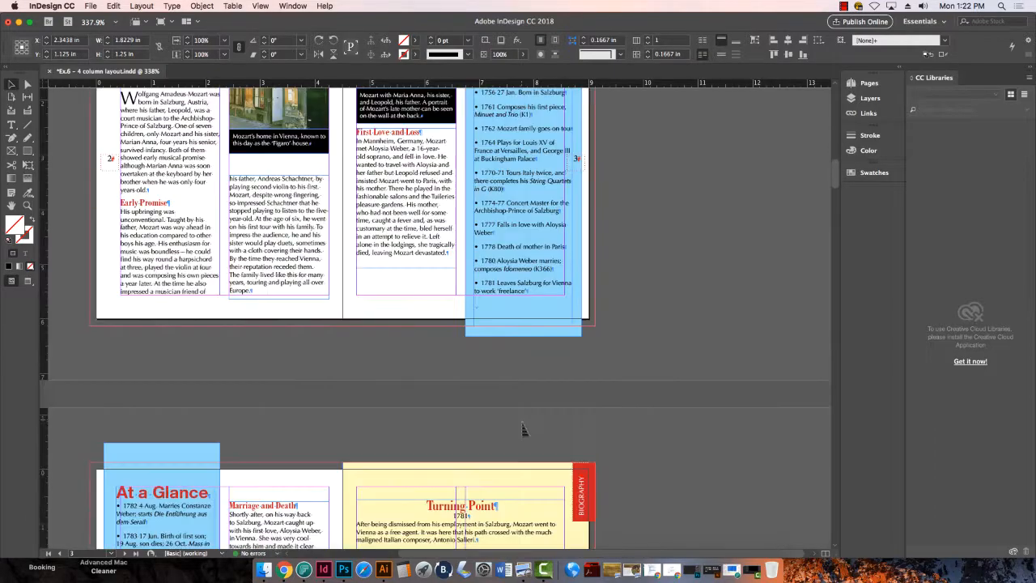
# Step: Add a text frame about 1.74 in wide and 1.07 in high mid-page on the last page, containing "Back Cover"
pyautogui.scroll(-20, 526, 430)
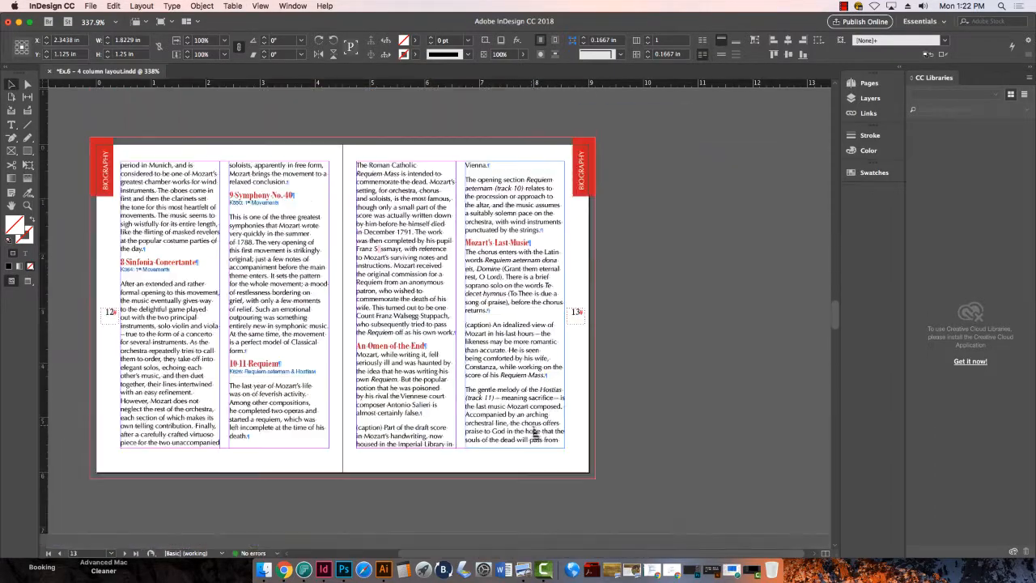
pyautogui.scroll(15, 538, 424)
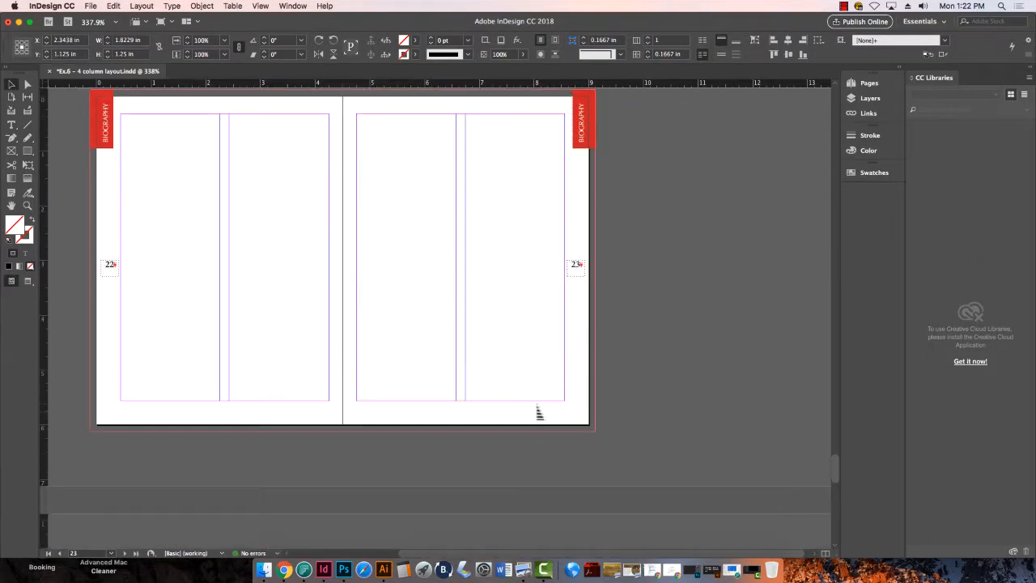
pyautogui.scroll(-10, 539, 418)
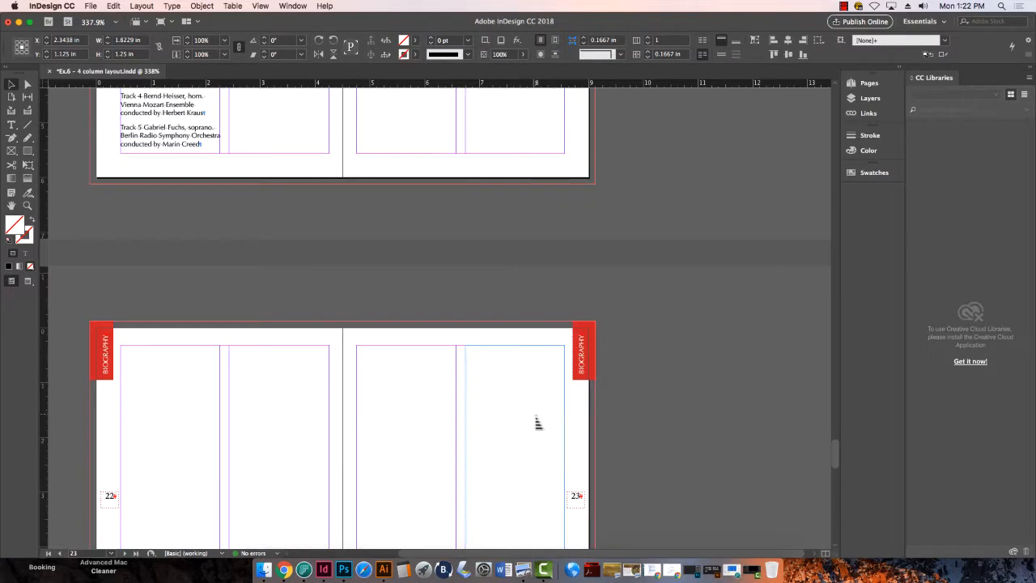
pyautogui.scroll(-5, 538, 423)
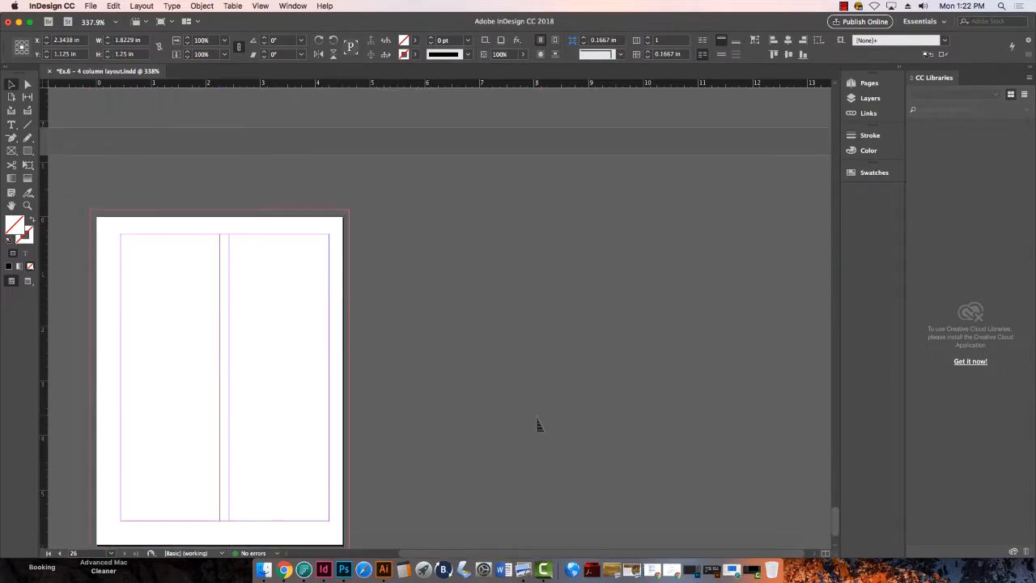
pyautogui.scroll(3, 538, 424)
pyautogui.scroll(-4, 540, 428)
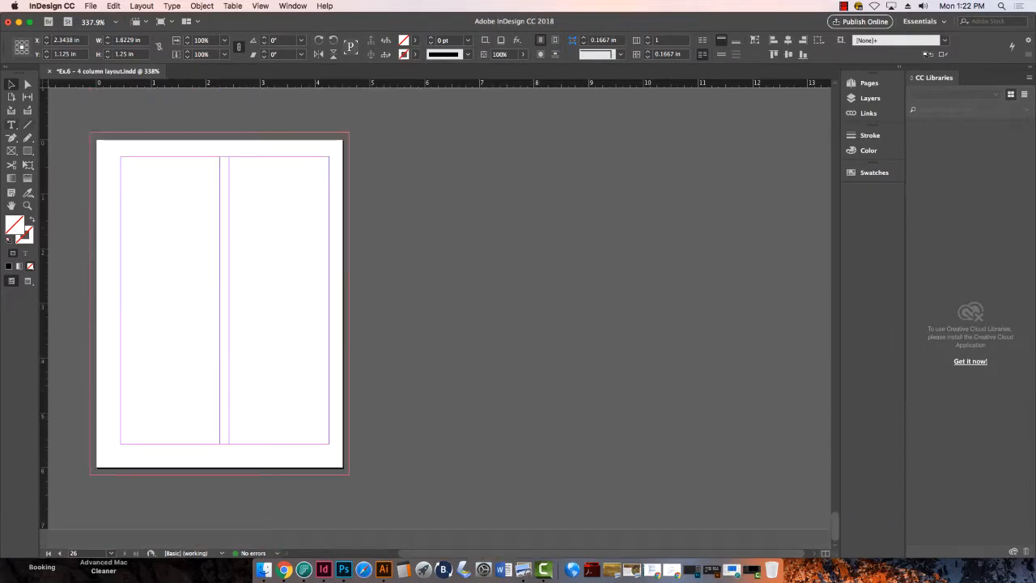
pyautogui.click(509, 338)
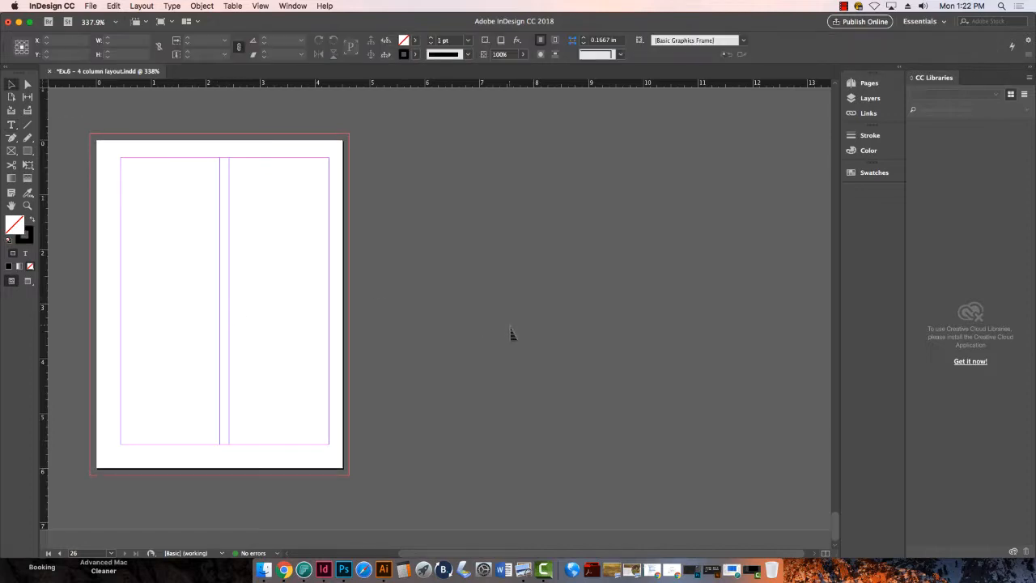
pyautogui.click(12, 125)
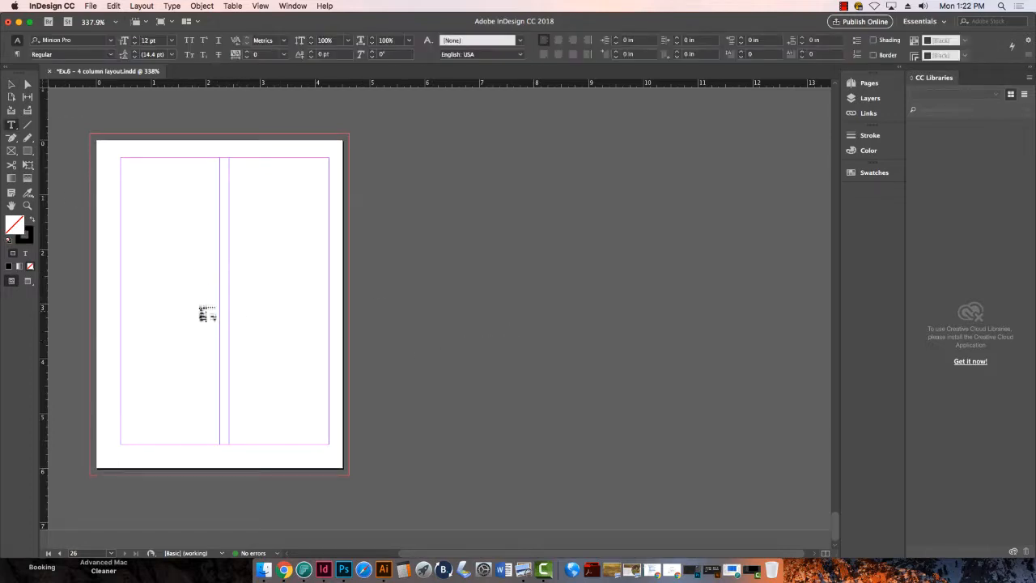
pyautogui.moveTo(170, 275); pyautogui.dragTo(265, 334)
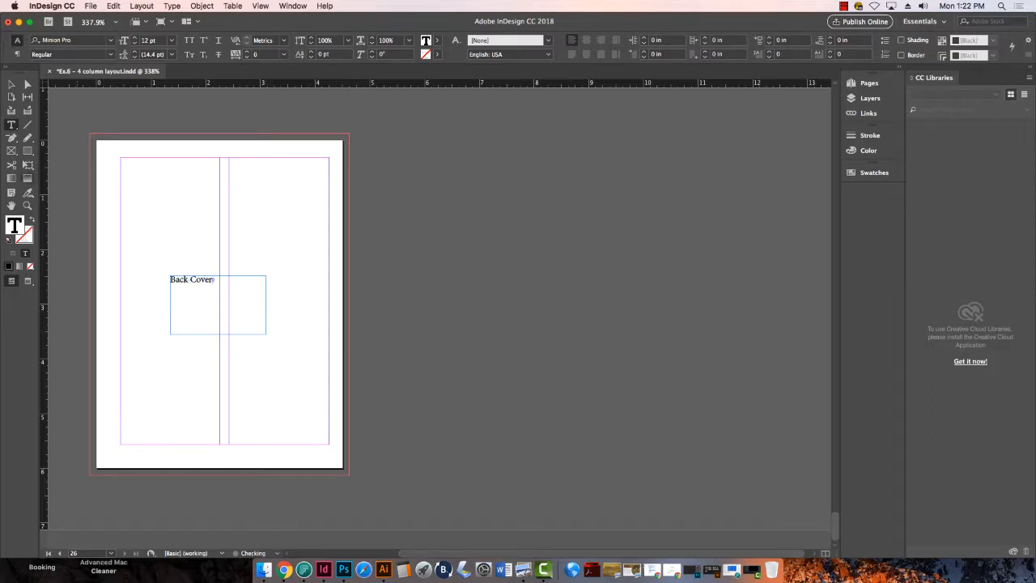
pyautogui.click(12, 84)
# Step: Paste a copy of the back cover text frame onto page 25 and make it read "IBC Back Cover"
pyautogui.scroll(10, 520, 350)
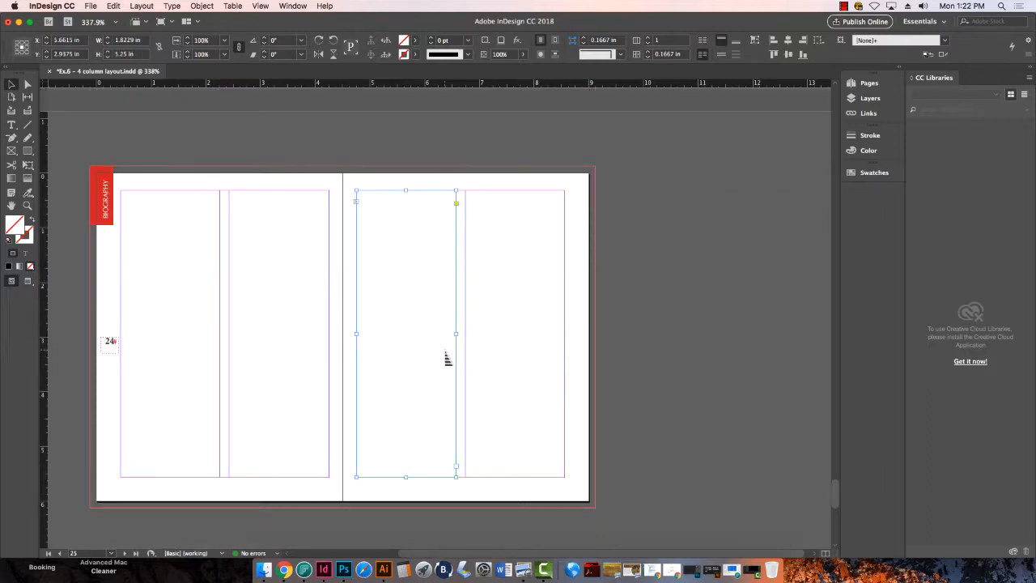
pyautogui.press('super+v')
pyautogui.doubleClick(395, 309)
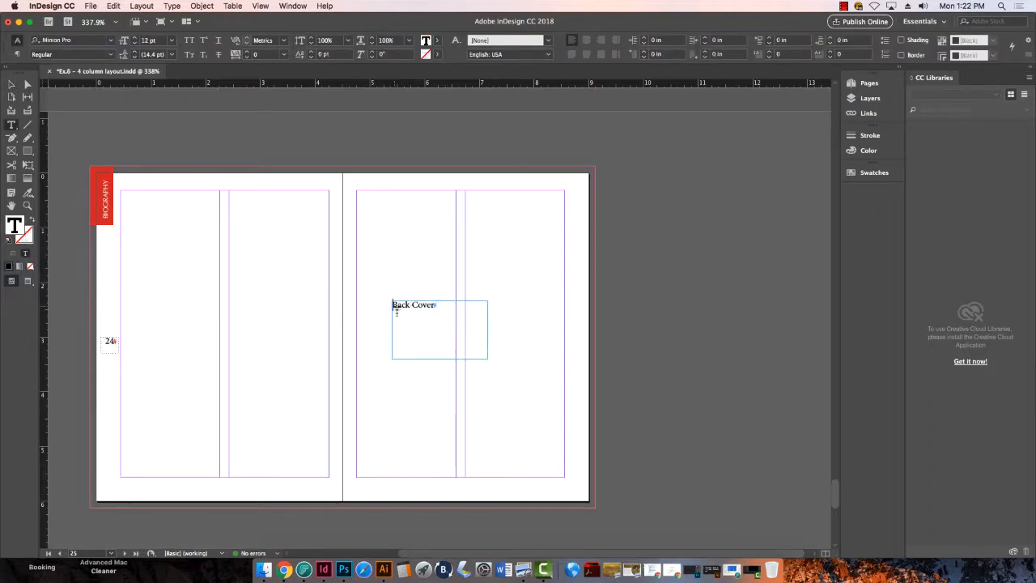
pyautogui.write('IBC')
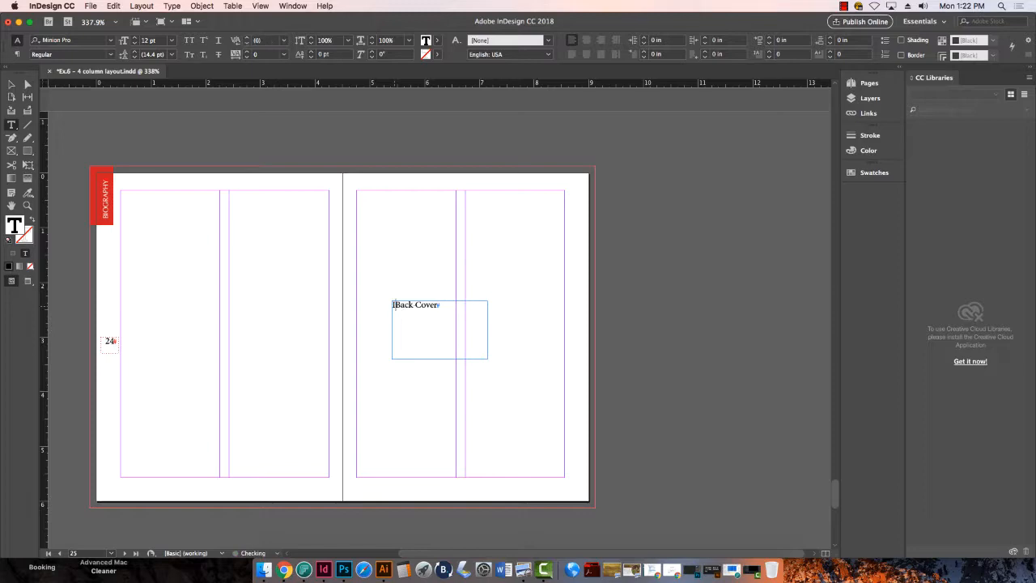
# Step: Review the spreads throughout the document, from the cover and contents pages to the biography and listener's guide pages
pyautogui.scroll(-8, 335, 387)
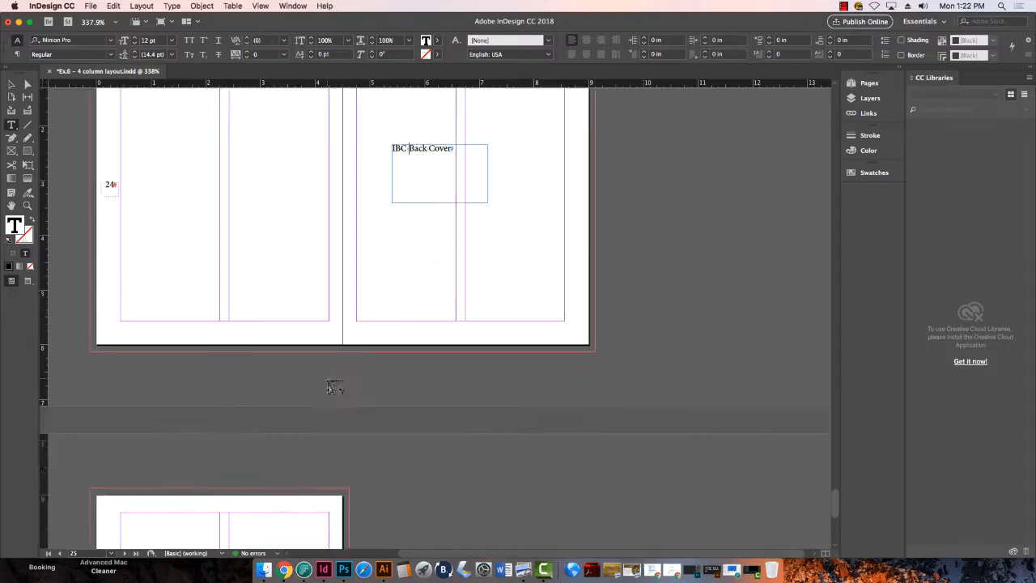
pyautogui.scroll(20, 340, 388)
pyautogui.scroll(20, 564, 277)
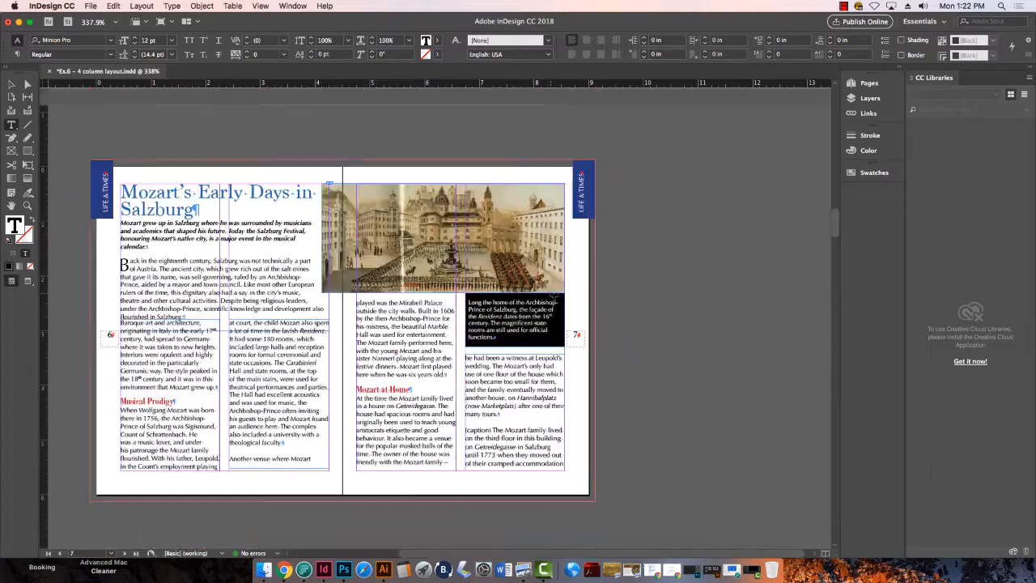
pyautogui.scroll(-5, 471, 293)
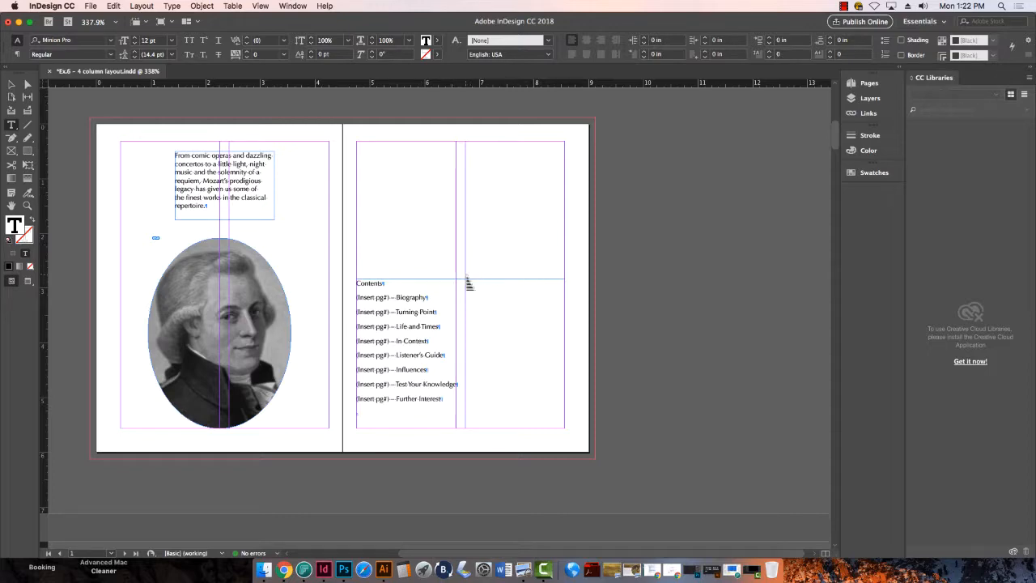
pyautogui.press('super+minus')
pyautogui.scroll(-20, 551, 300)
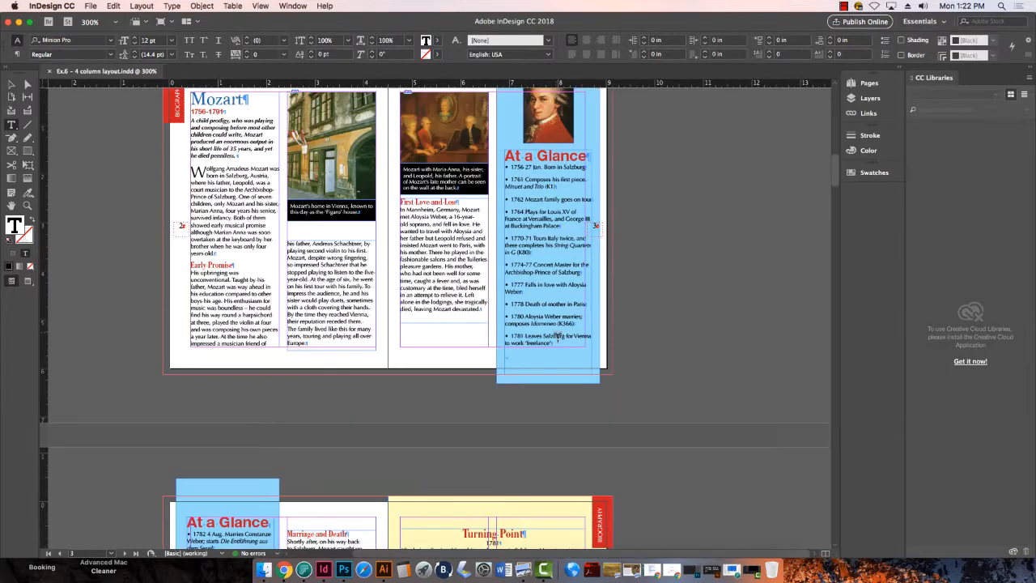
pyautogui.scroll(-3, 559, 339)
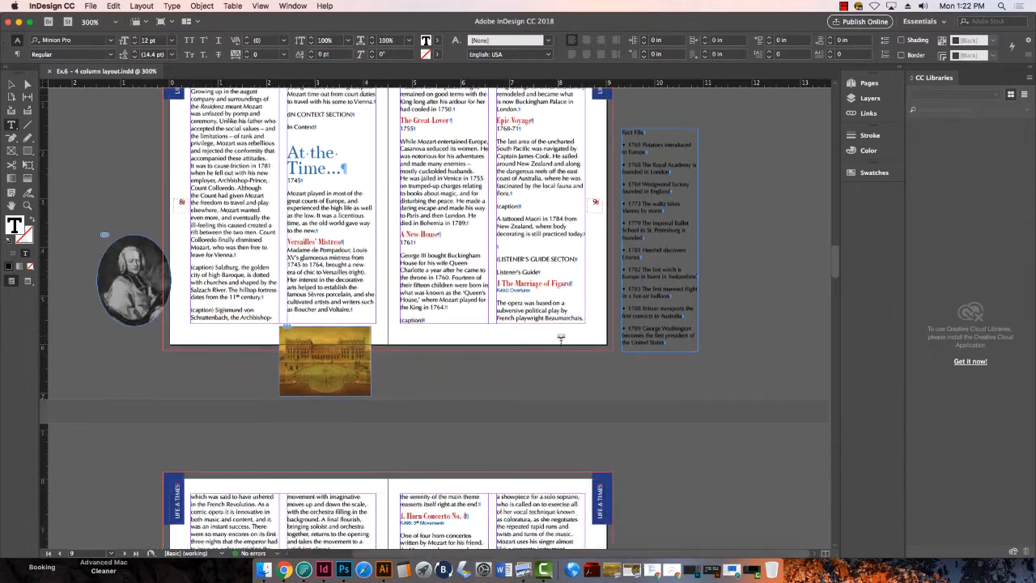
pyautogui.scroll(12, 559, 339)
pyautogui.scroll(-7, 559, 339)
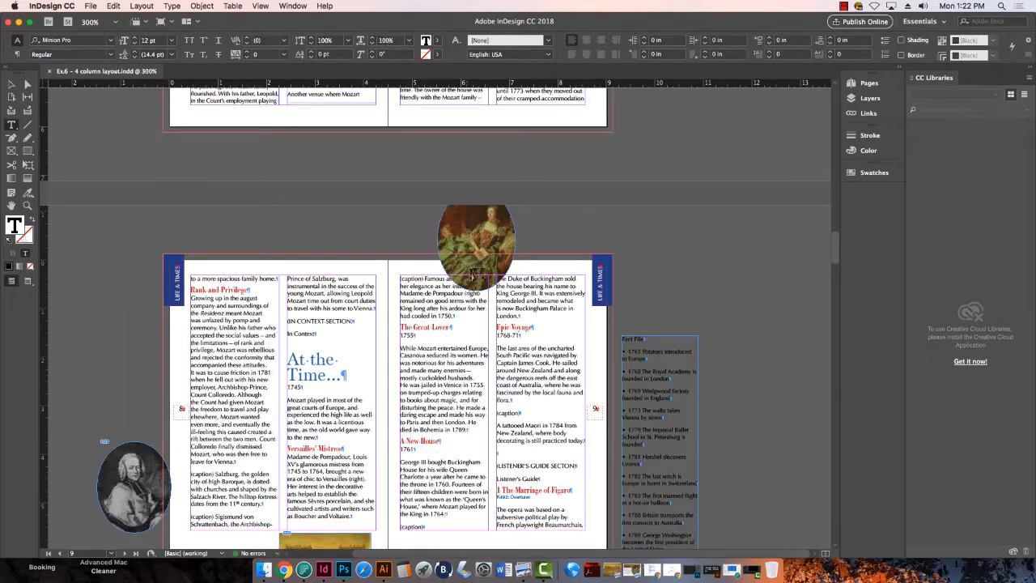
pyautogui.scroll(-10, 502, 306)
pyautogui.scroll(-3, 518, 299)
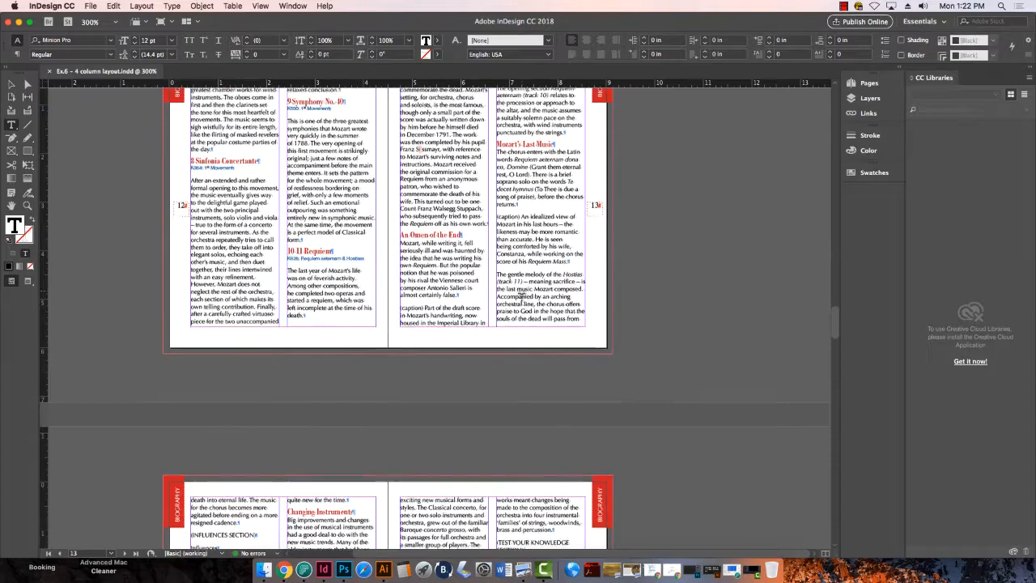
pyautogui.scroll(20, 518, 300)
pyautogui.click(12, 85)
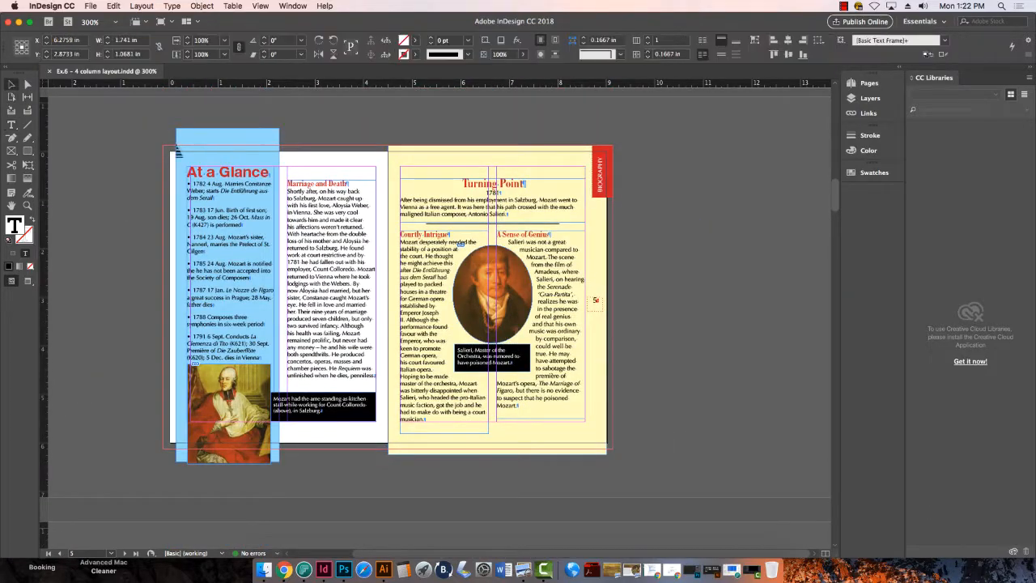
pyautogui.scroll(15, 629, 320)
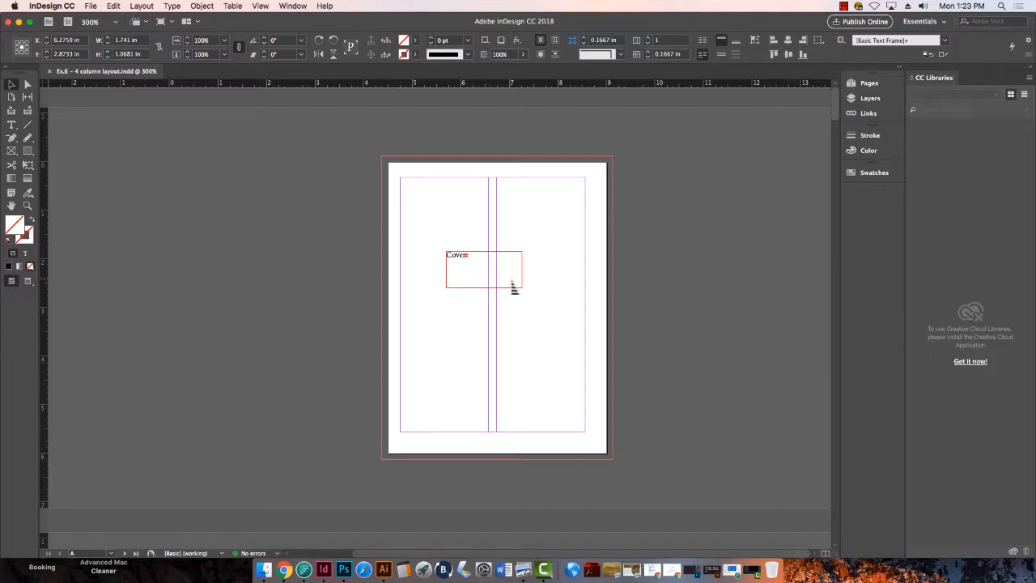
pyautogui.scroll(-10, 557, 300)
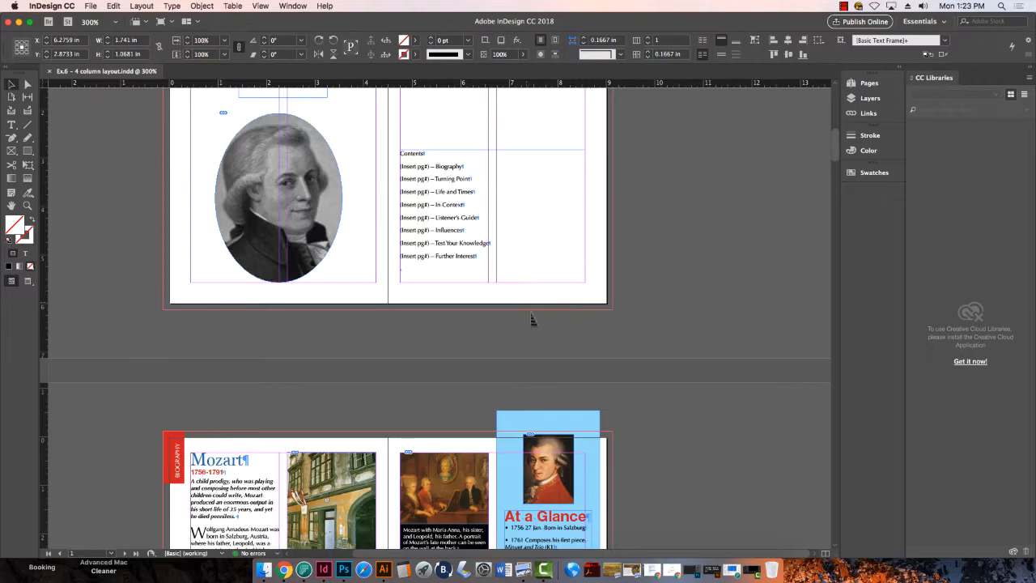
pyautogui.scroll(-8, 275, 255)
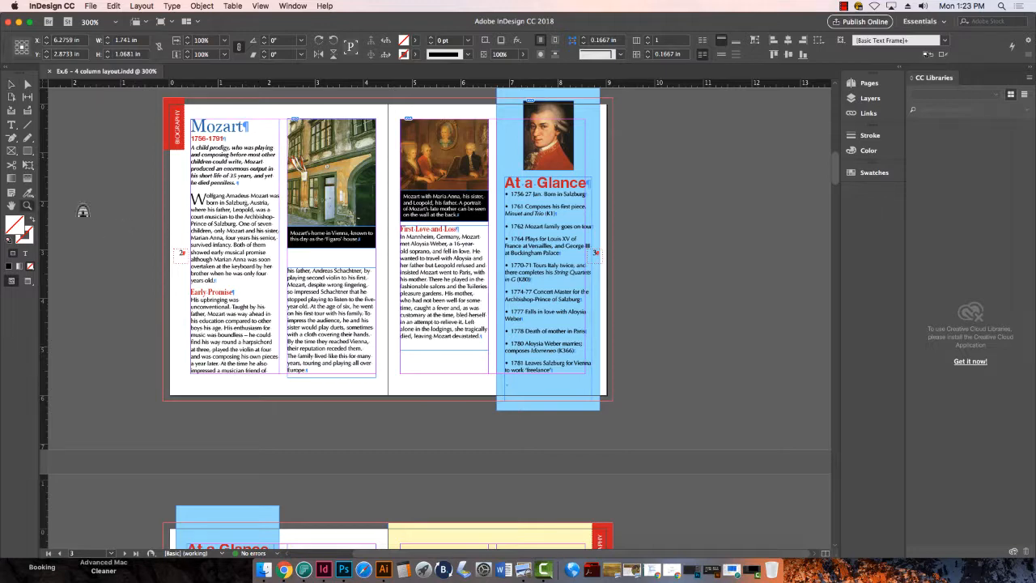
# Step: Hide the hidden characters in the text around the At a Glance sidebar on page 3
pyautogui.moveTo(483, 199); pyautogui.dragTo(691, 365)
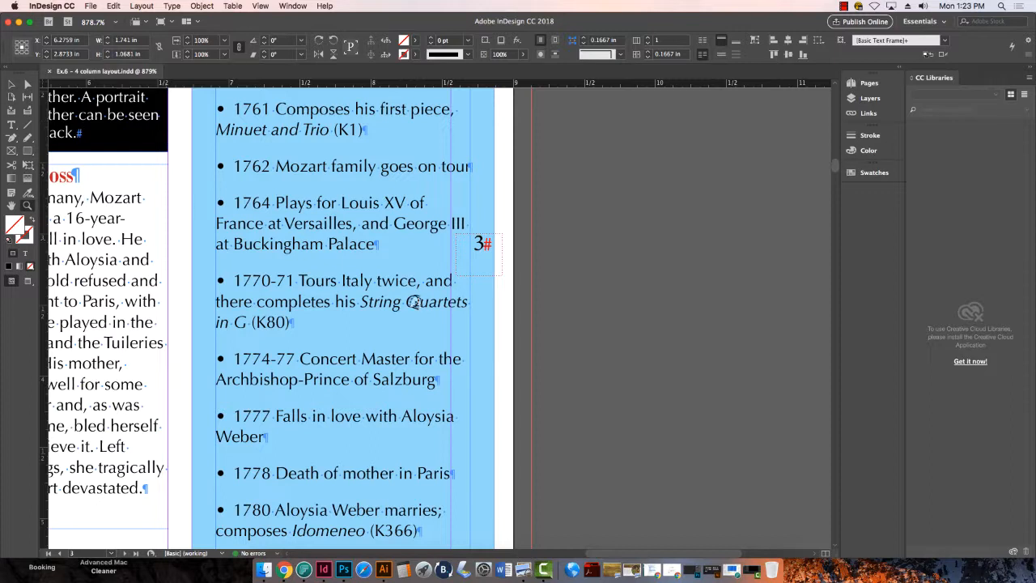
pyautogui.scroll(-2, 419, 298)
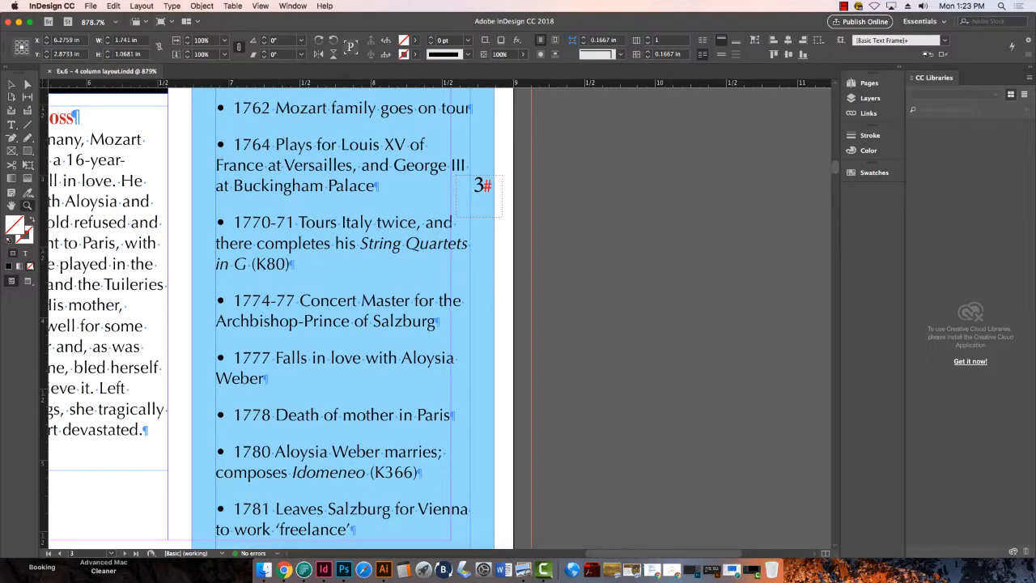
pyautogui.click(170, 7)
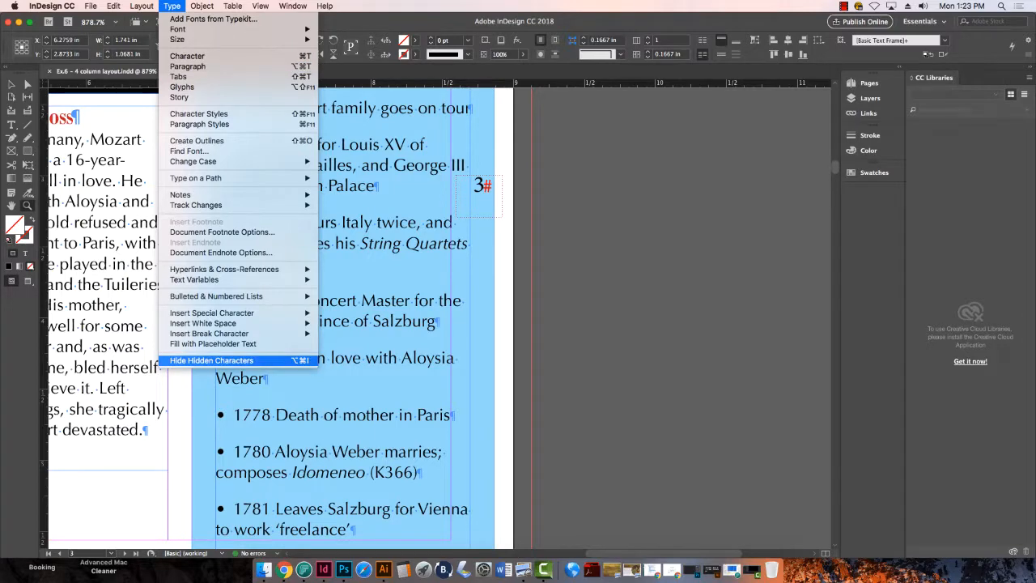
pyautogui.click(212, 360)
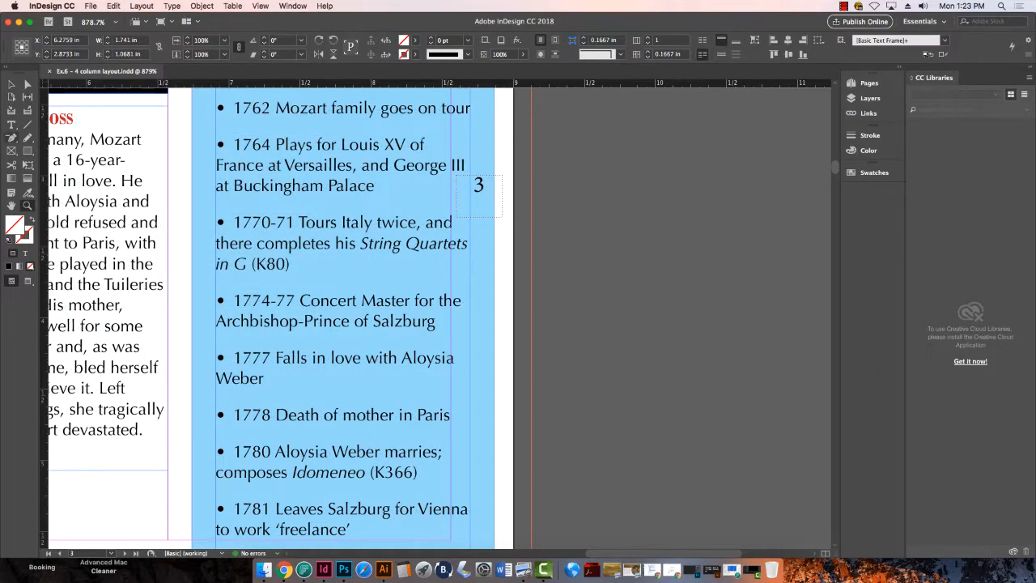
# Step: Select the italic title "String Quartets in G" in the 1770-71 sidebar entry and show an enlarged Paragraph Styles list
pyautogui.click(12, 125)
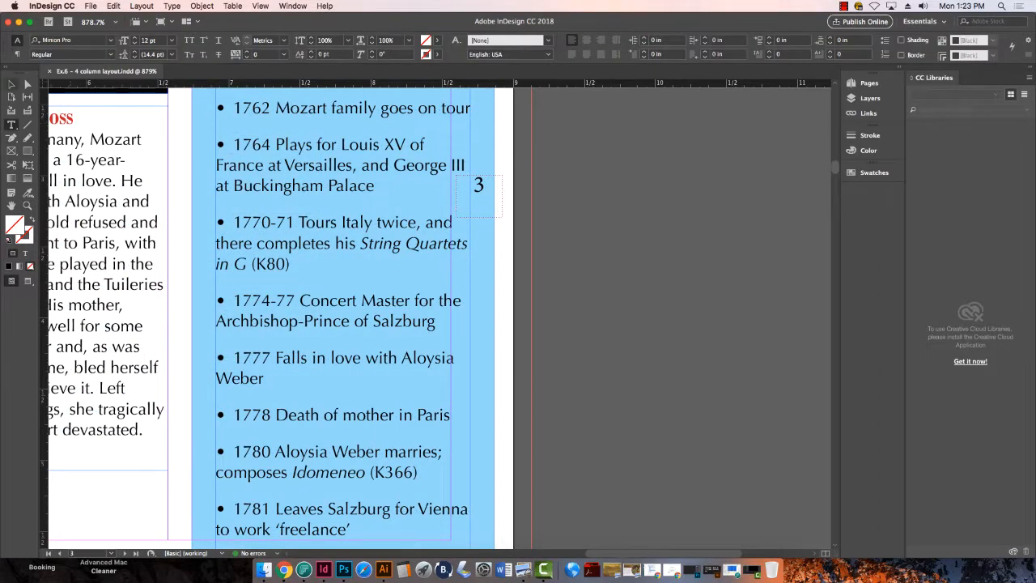
pyautogui.press('Escape')
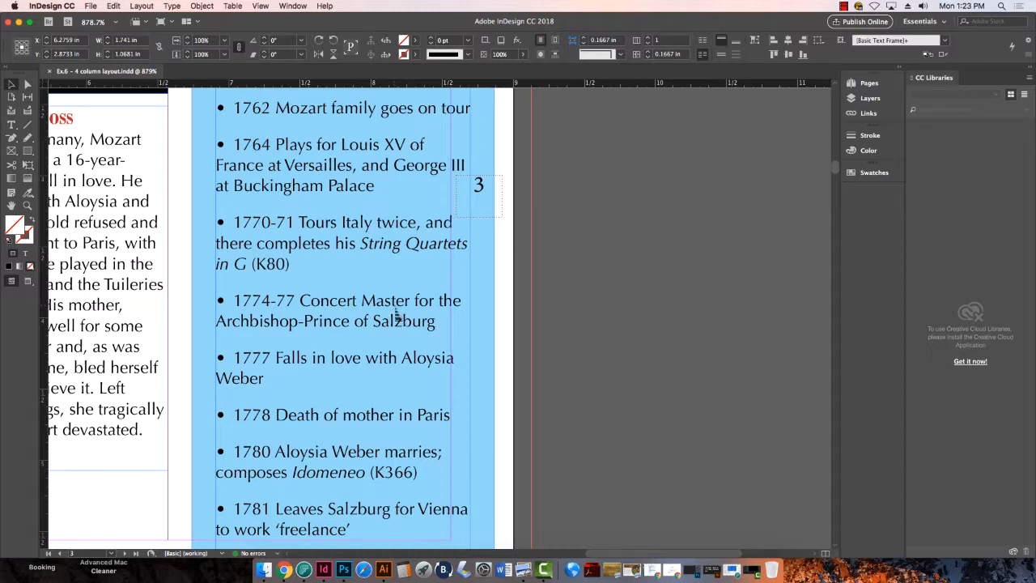
pyautogui.press('t')
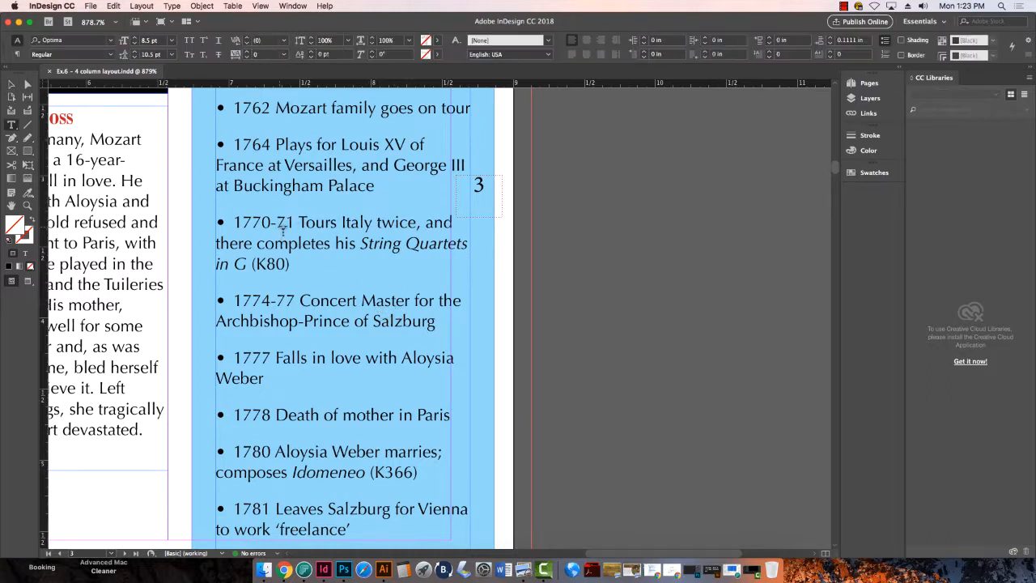
pyautogui.moveTo(234, 222); pyautogui.dragTo(298, 274)
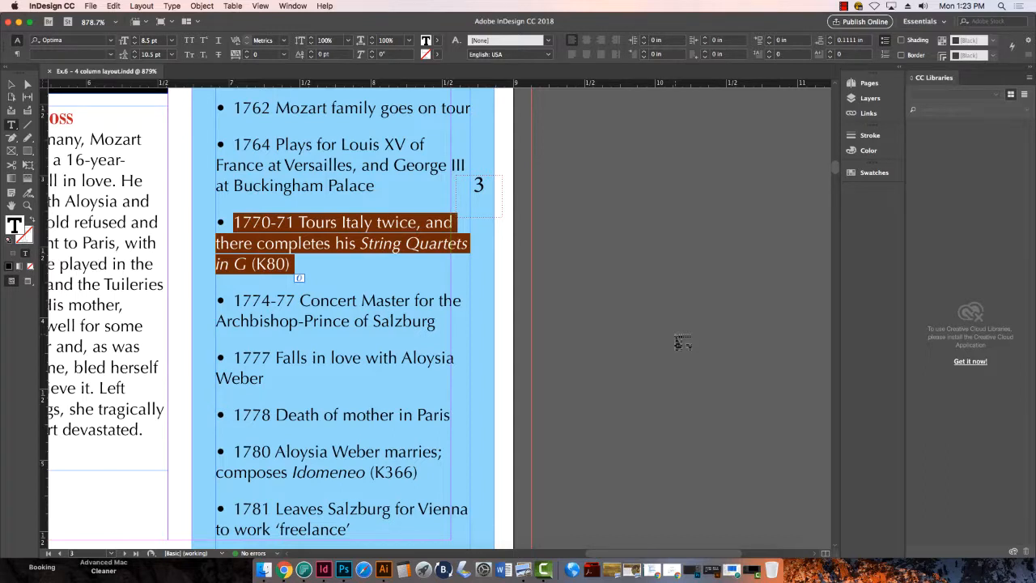
pyautogui.click(336, 244)
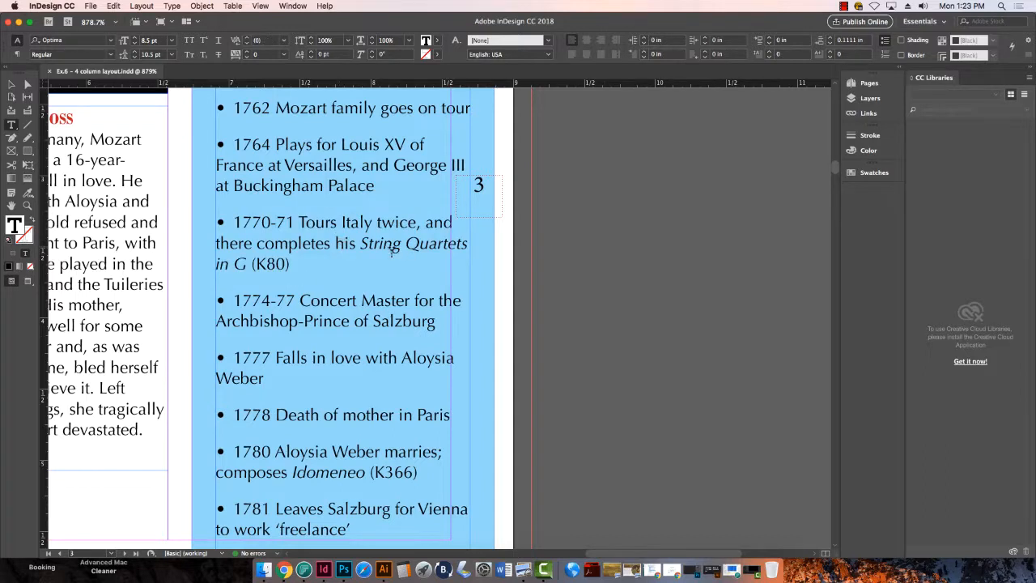
pyautogui.moveTo(361, 244); pyautogui.dragTo(248, 265)
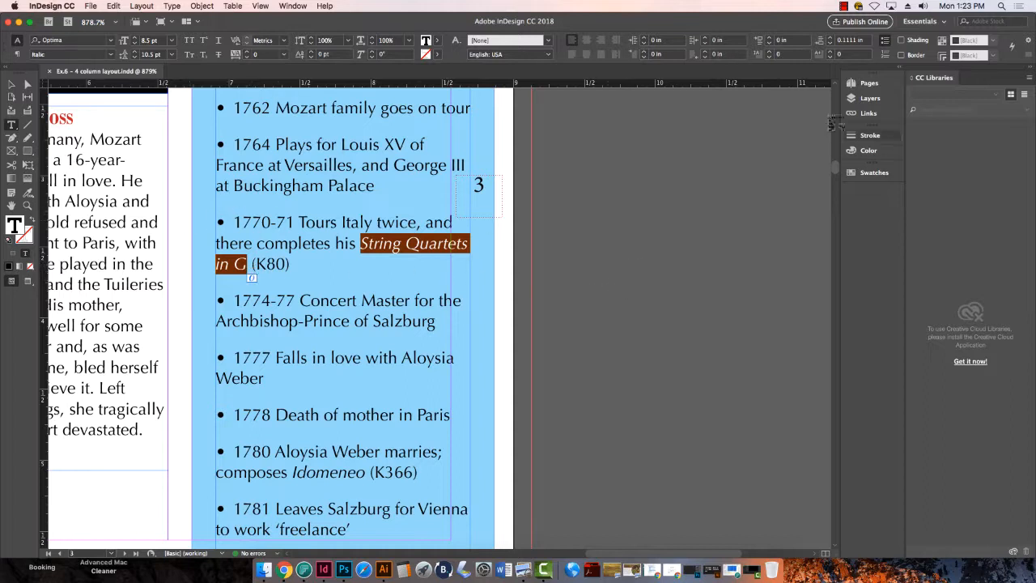
pyautogui.click(293, 6)
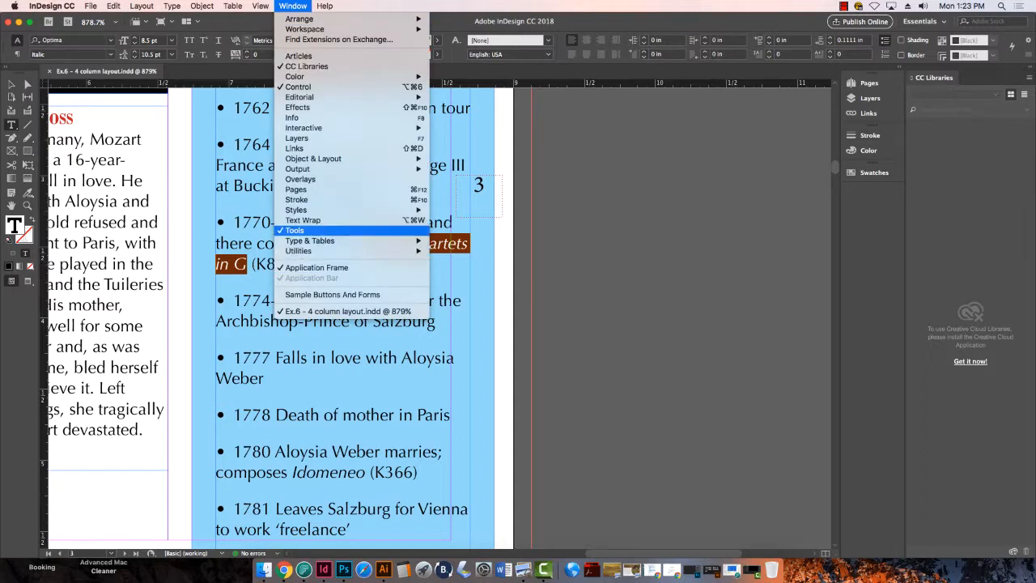
pyautogui.moveTo(323, 209)
pyautogui.click(528, 240)
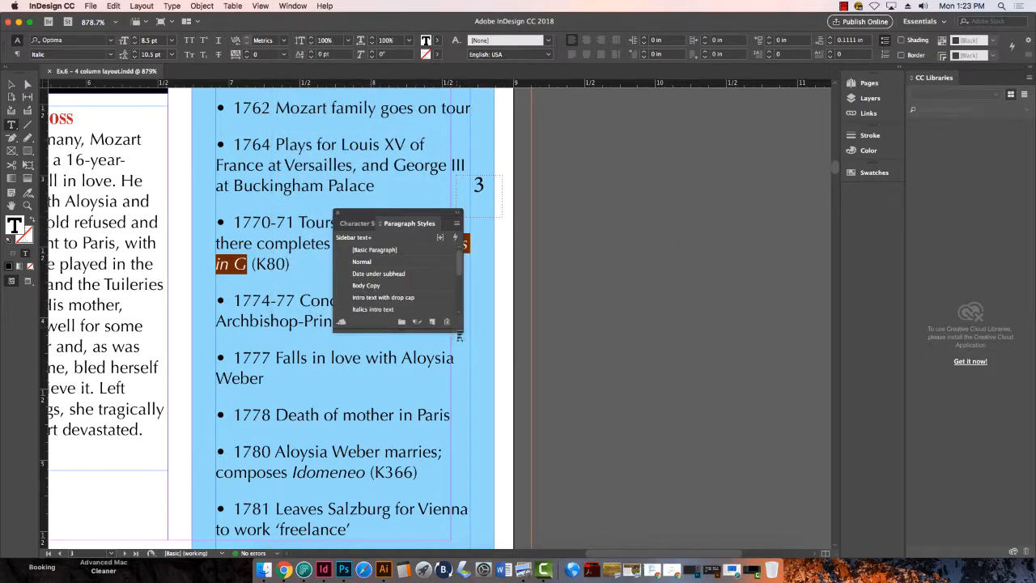
pyautogui.moveTo(400, 330); pyautogui.dragTo(747, 461)
# Step: Check which paragraph style is applied to the text of the 1764 and 1770-71 sidebar entries
pyautogui.moveTo(297, 221); pyautogui.dragTo(299, 277)
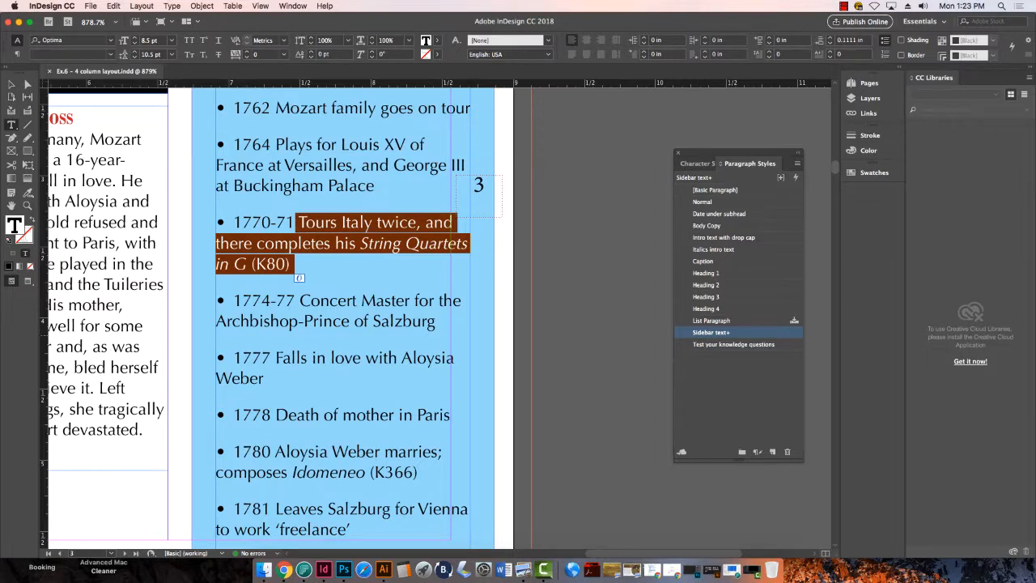
pyautogui.moveTo(284, 145); pyautogui.dragTo(346, 187)
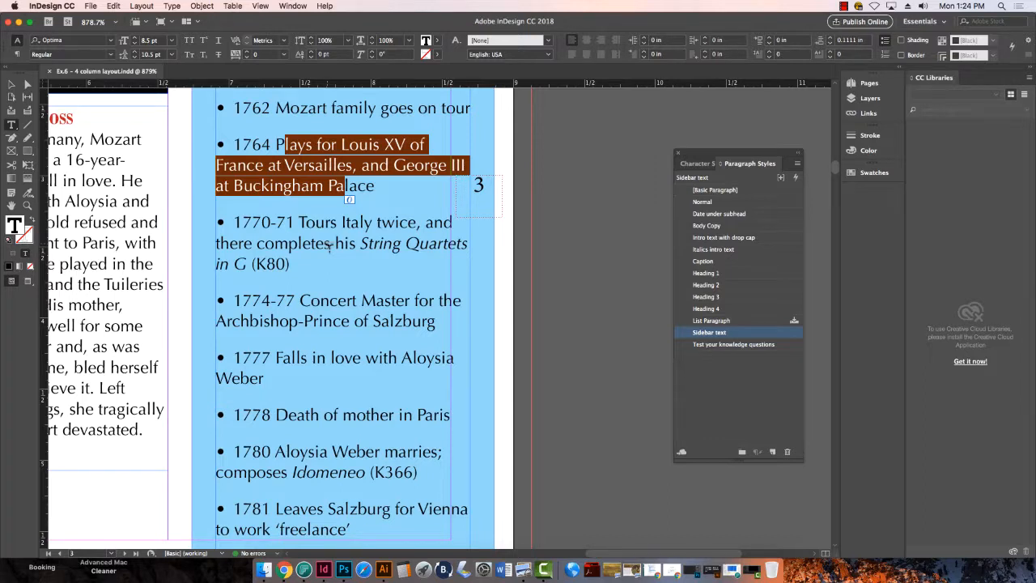
pyautogui.moveTo(278, 225); pyautogui.dragTo(348, 277)
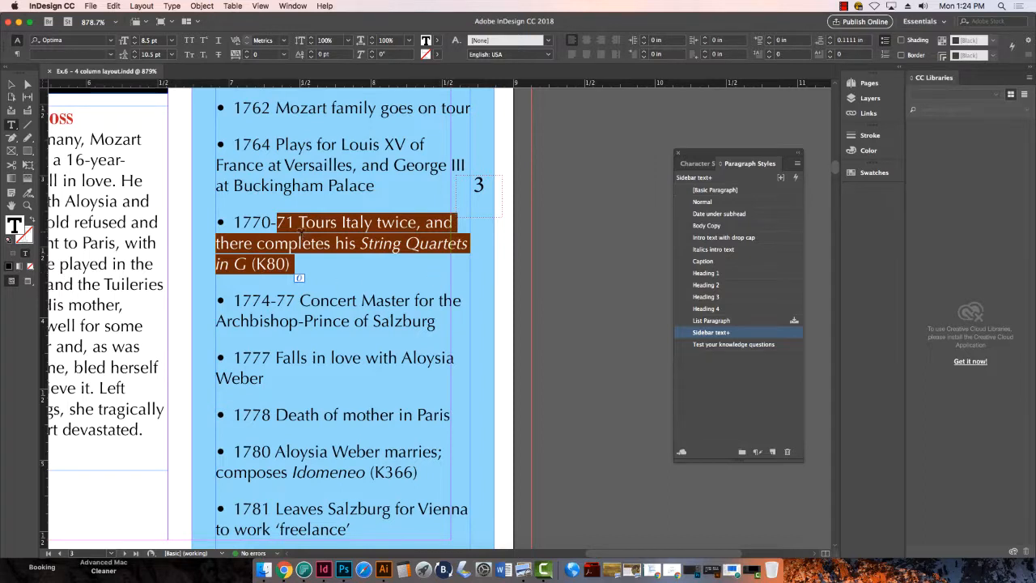
pyautogui.click(343, 224)
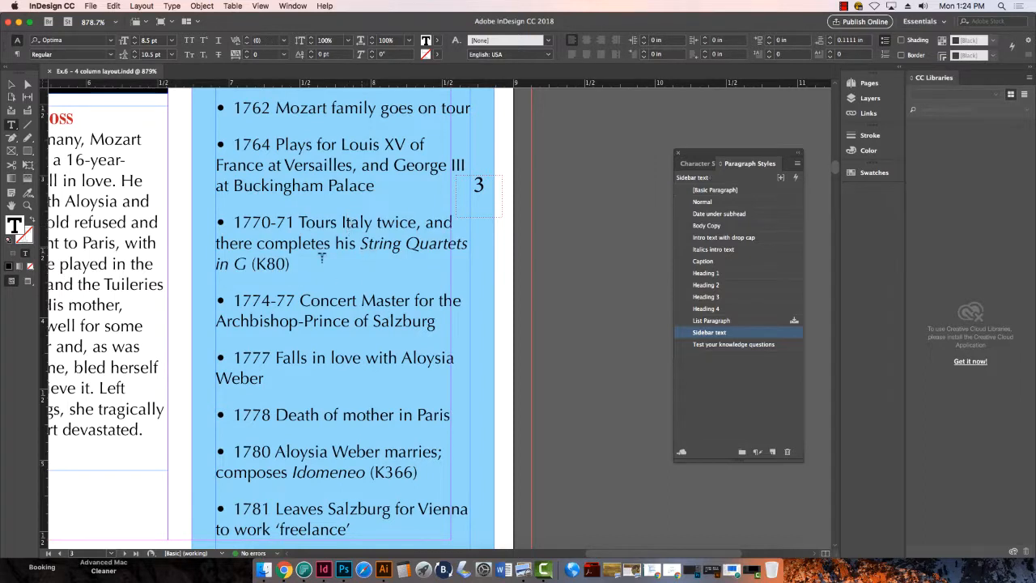
# Step: Reselect the italic title "String Quartets in G" and show the Character Styles list at a reduced height
pyautogui.scroll(-1, 353, 343)
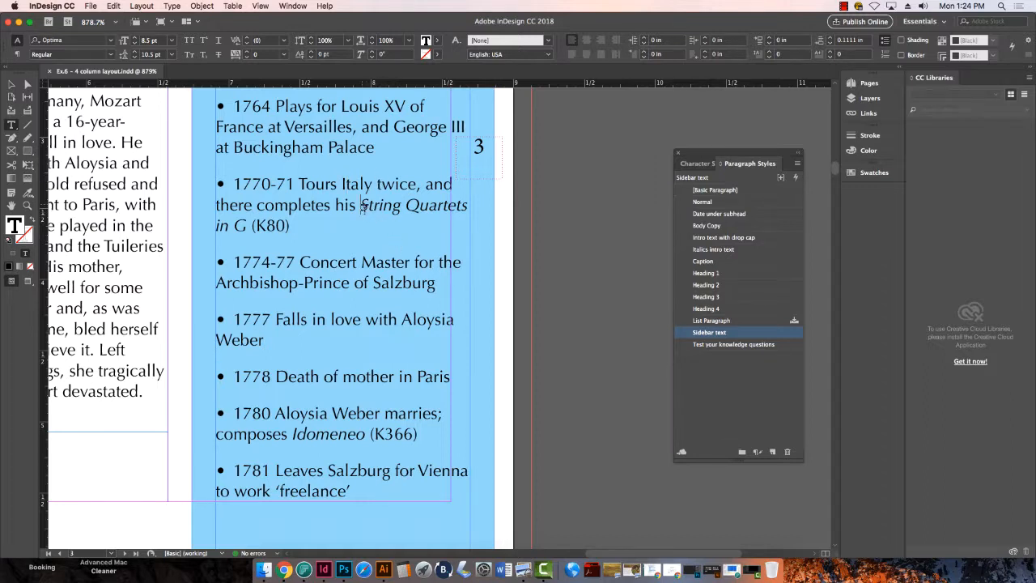
pyautogui.moveTo(361, 205); pyautogui.dragTo(248, 227)
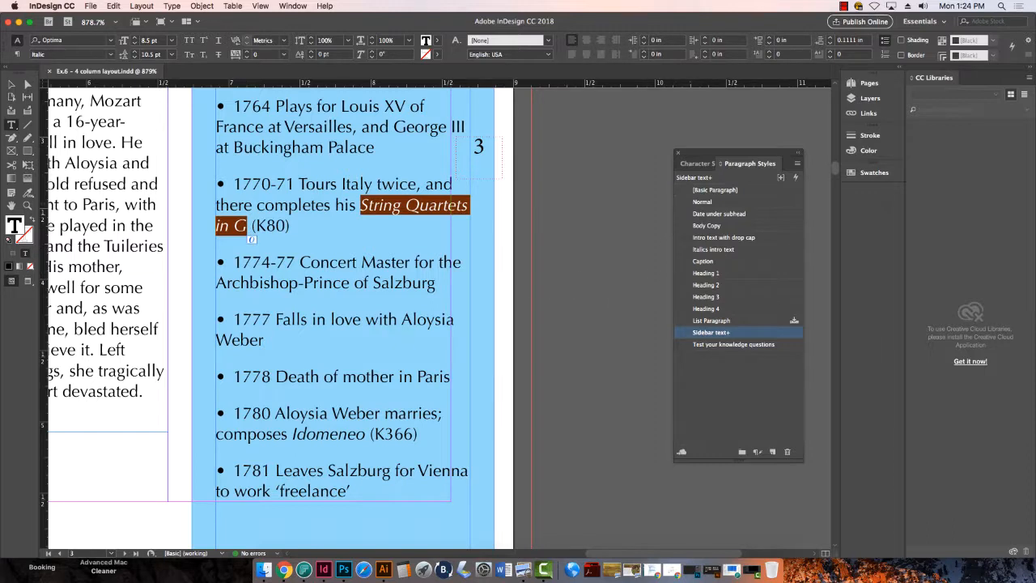
pyautogui.click(702, 164)
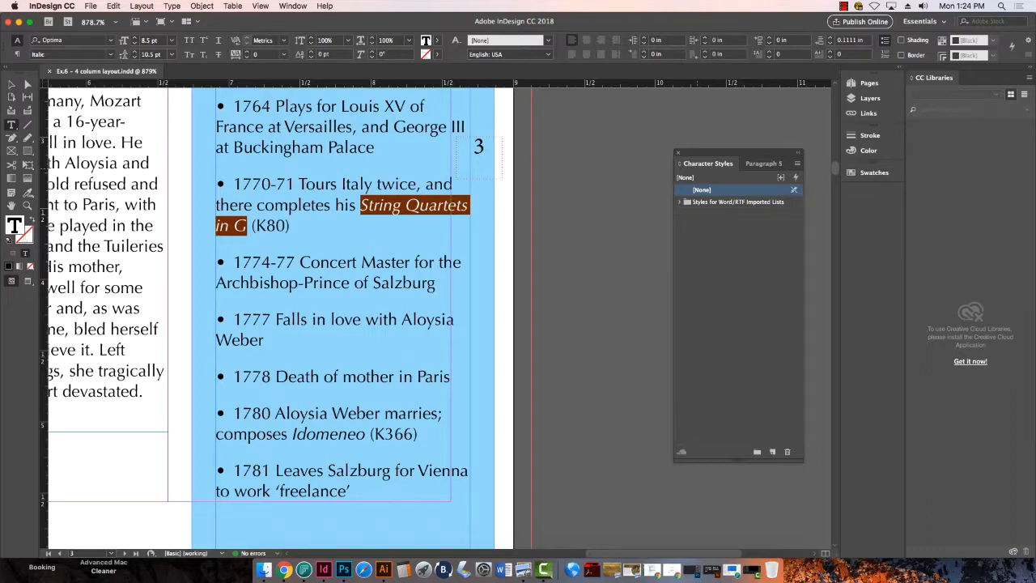
pyautogui.click(293, 5)
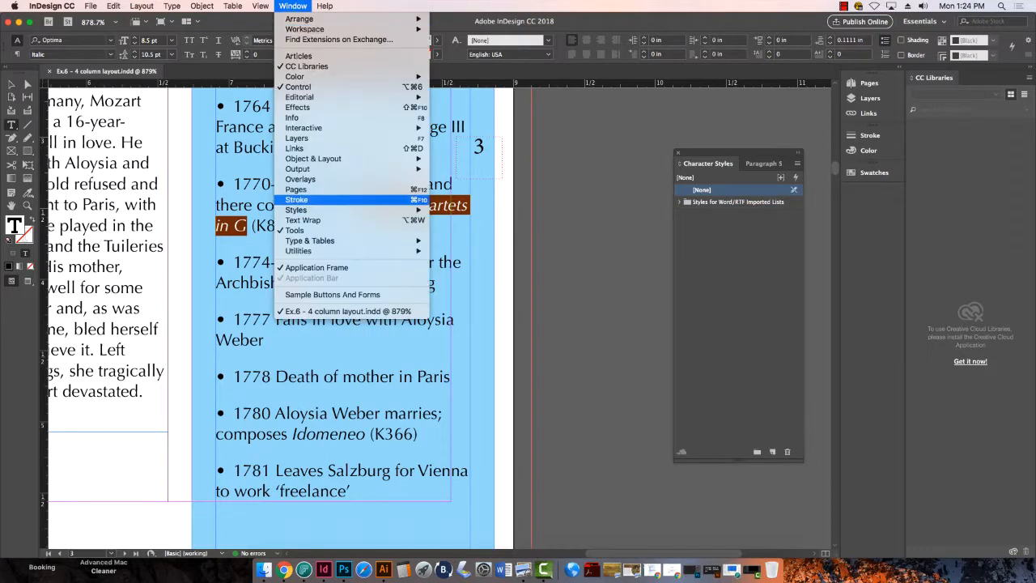
pyautogui.moveTo(356, 210)
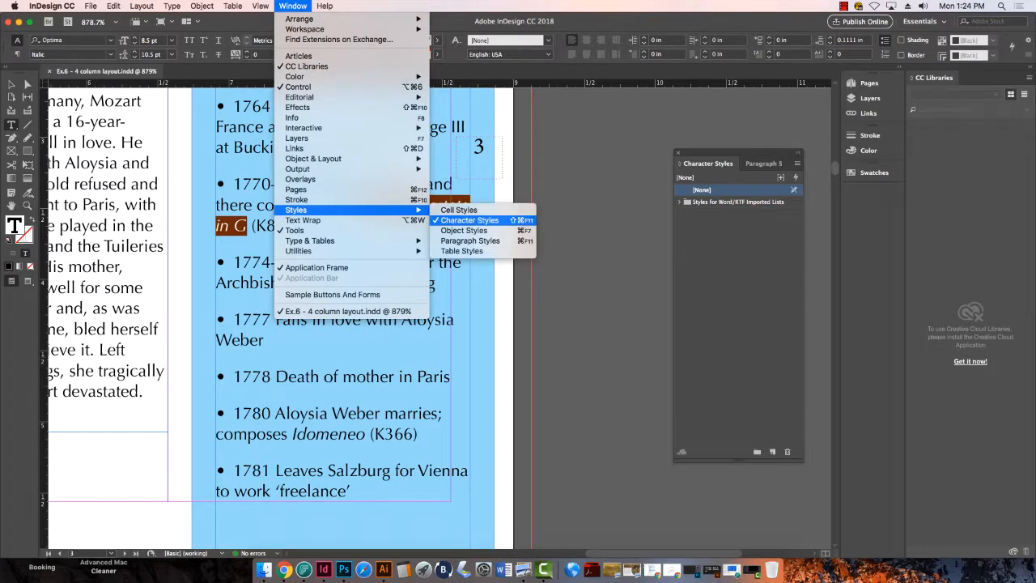
pyautogui.click(729, 324)
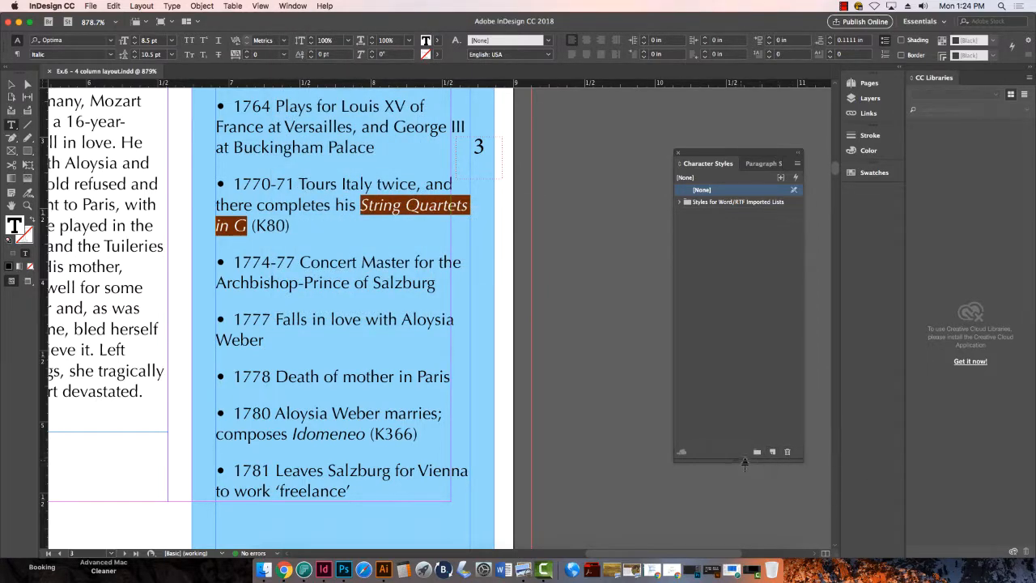
pyautogui.moveTo(744, 463); pyautogui.dragTo(784, 356)
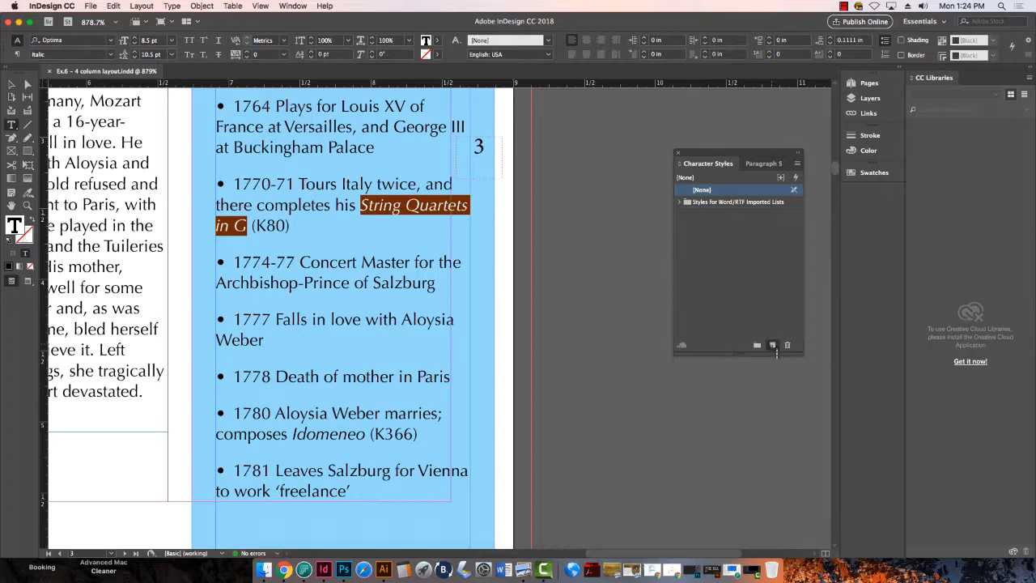
# Step: Create a character style from the selected italic title and name it "Sidebar Italics Text"
pyautogui.click(772, 345)
pyautogui.doubleClick(714, 214)
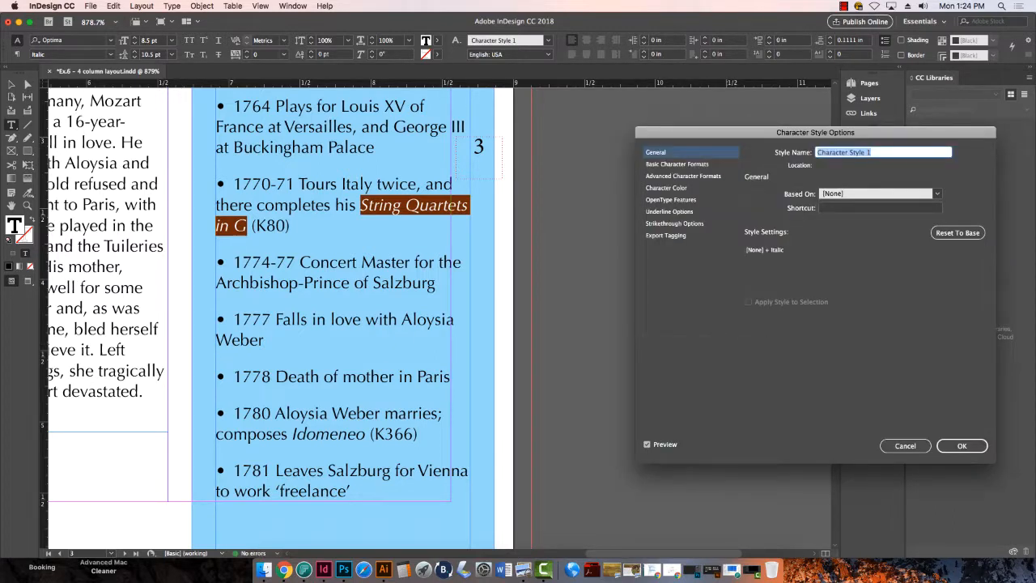
pyautogui.moveTo(815, 131); pyautogui.dragTo(729, 200)
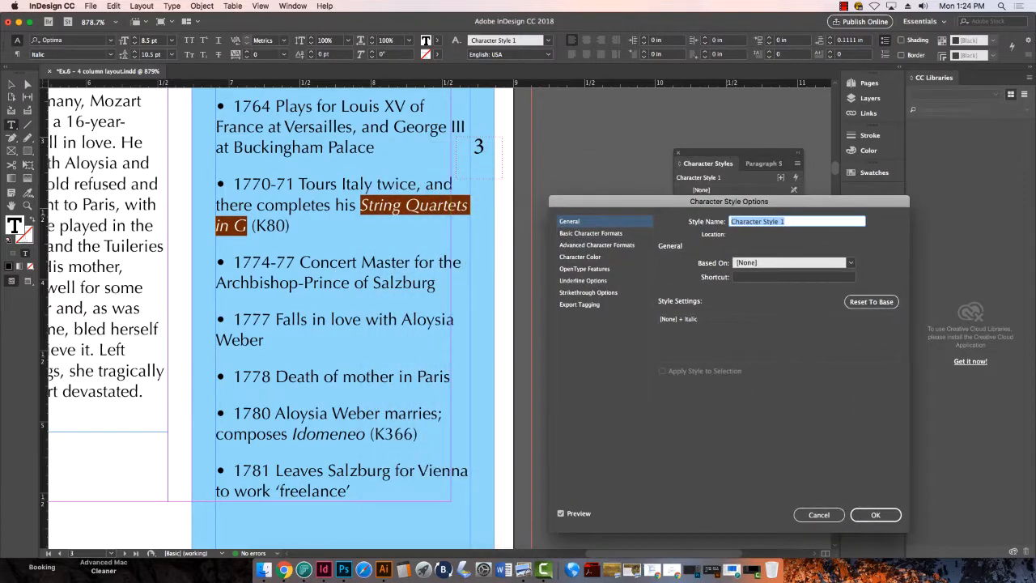
pyautogui.write('idebar Italics Text')
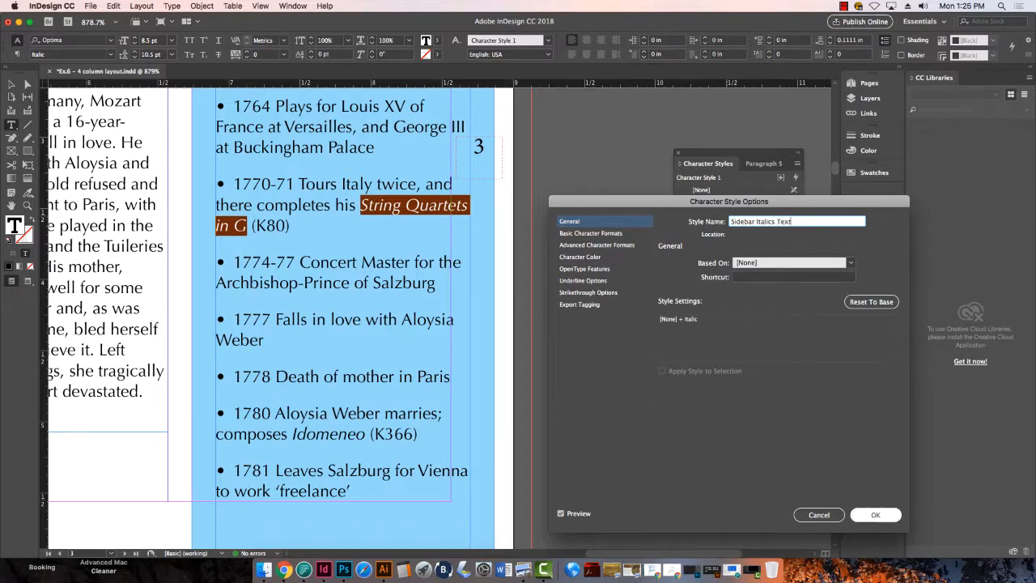
pyautogui.press('Return')
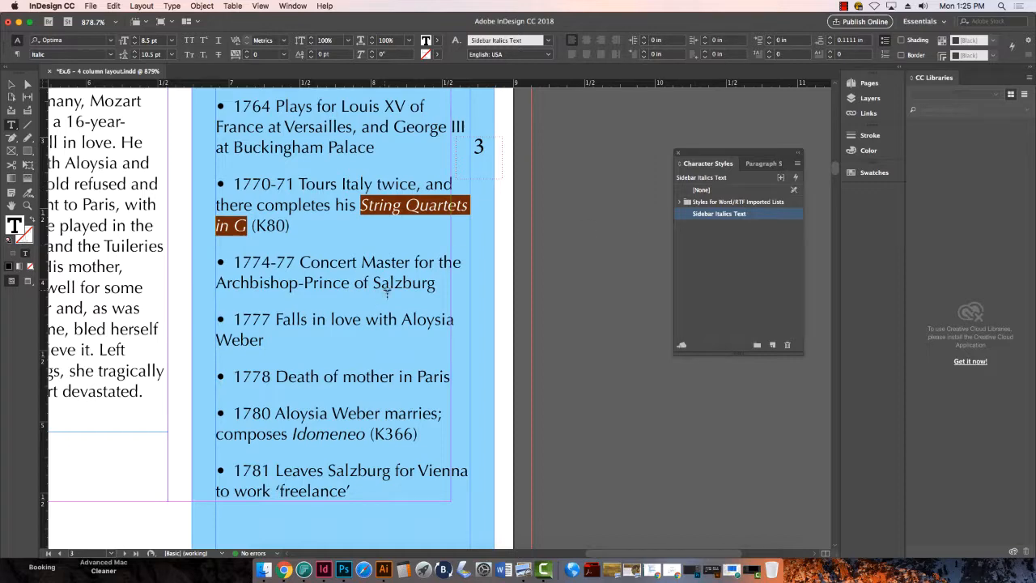
# Step: Examine the basic format, advanced format, color and OpenType settings of the Sidebar Italics Text style, leaving them unchanged
pyautogui.scroll(3, 385, 351)
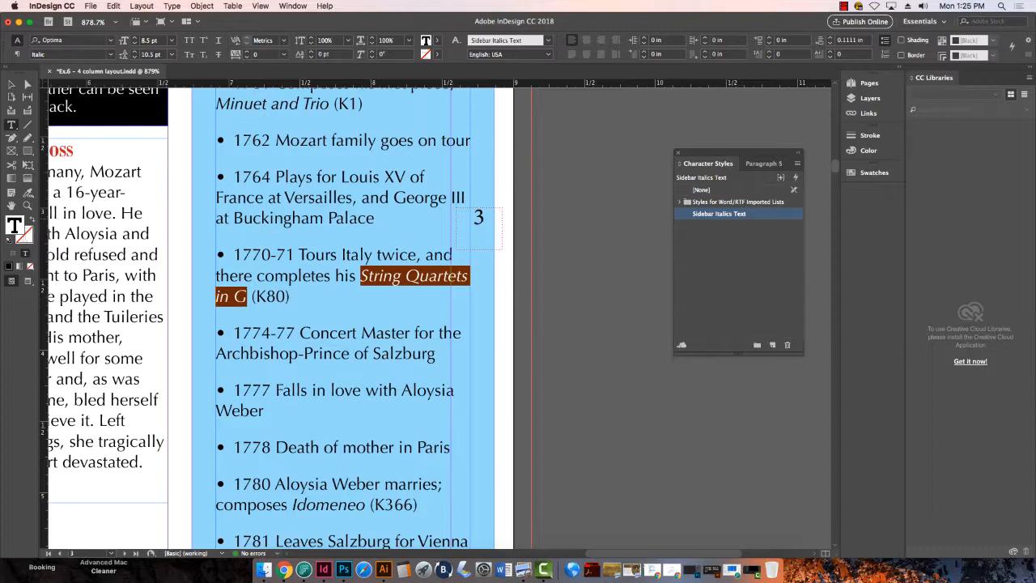
pyautogui.scroll(-1, 388, 271)
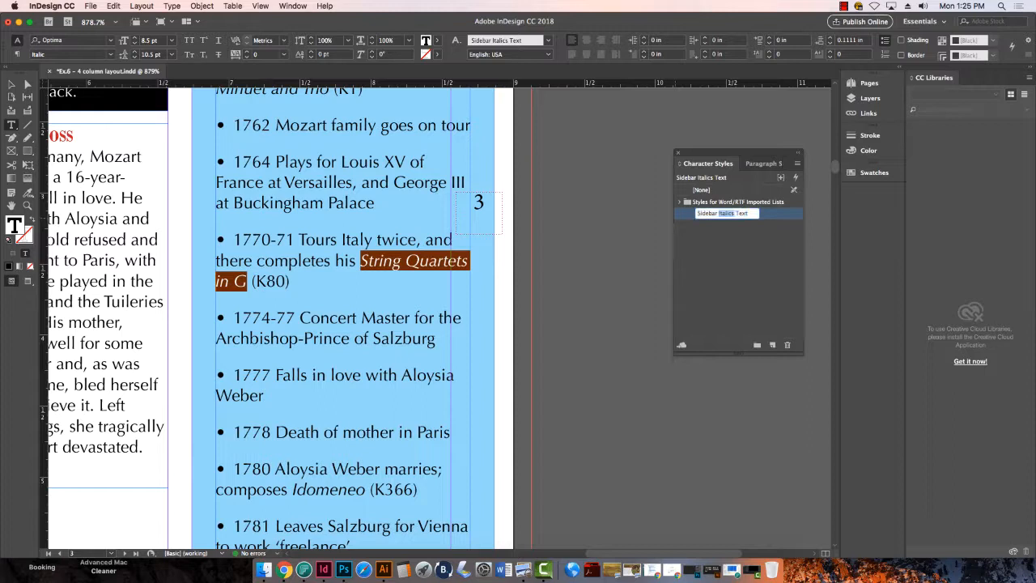
pyautogui.doubleClick(718, 214)
pyautogui.moveTo(719, 201); pyautogui.dragTo(619, 68)
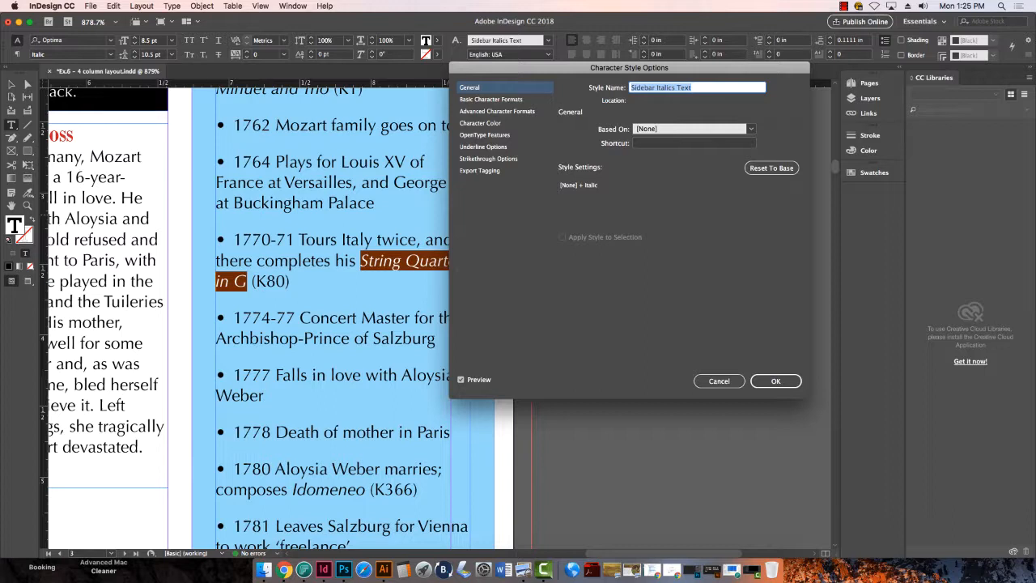
pyautogui.click(497, 111)
pyautogui.click(492, 100)
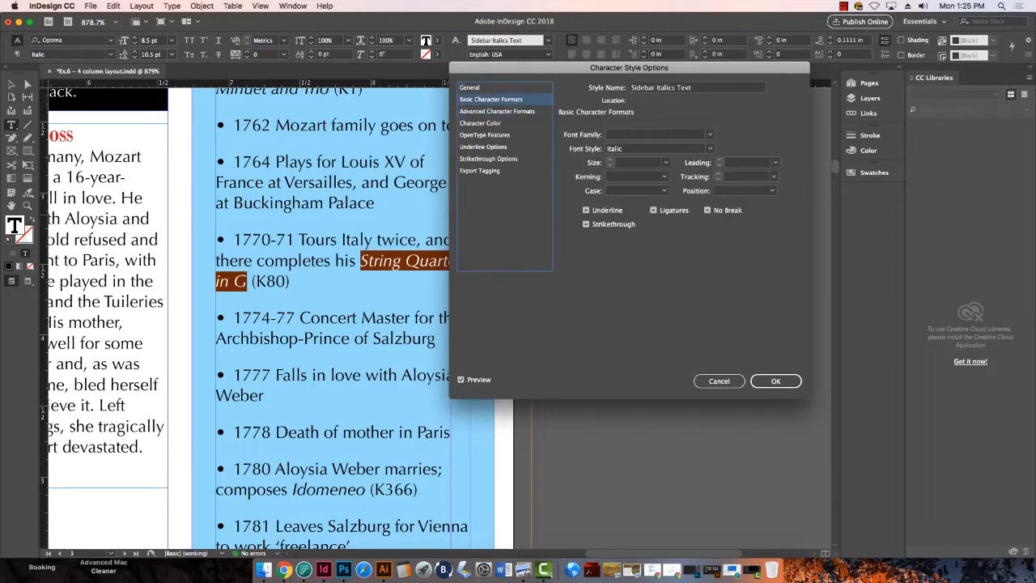
pyautogui.click(497, 111)
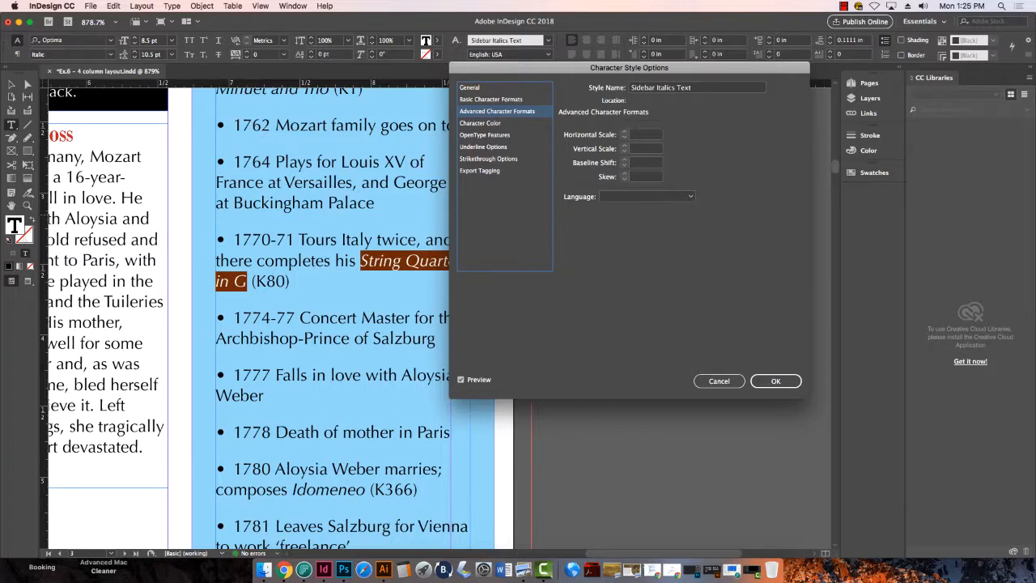
pyautogui.click(480, 123)
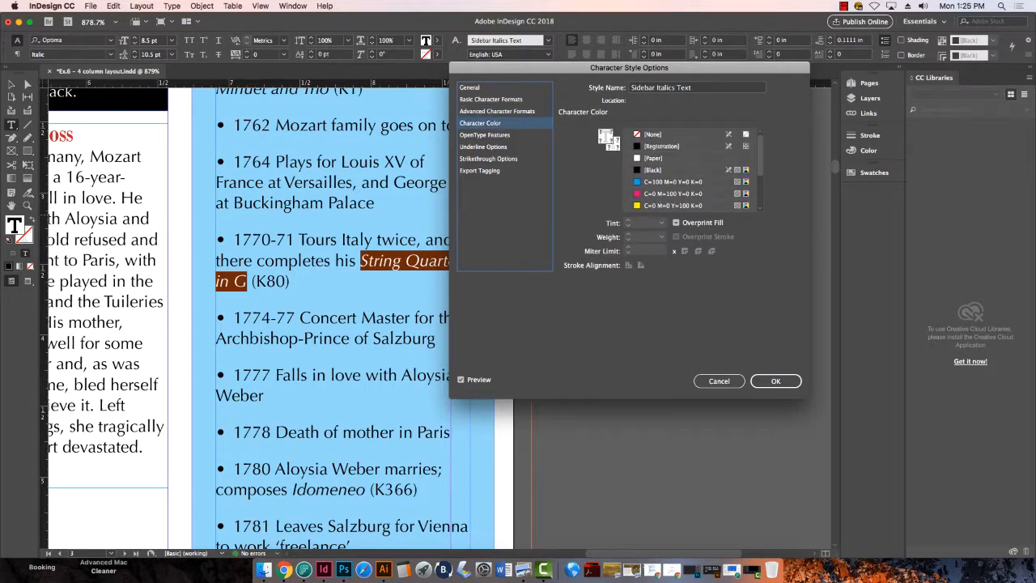
pyautogui.click(484, 135)
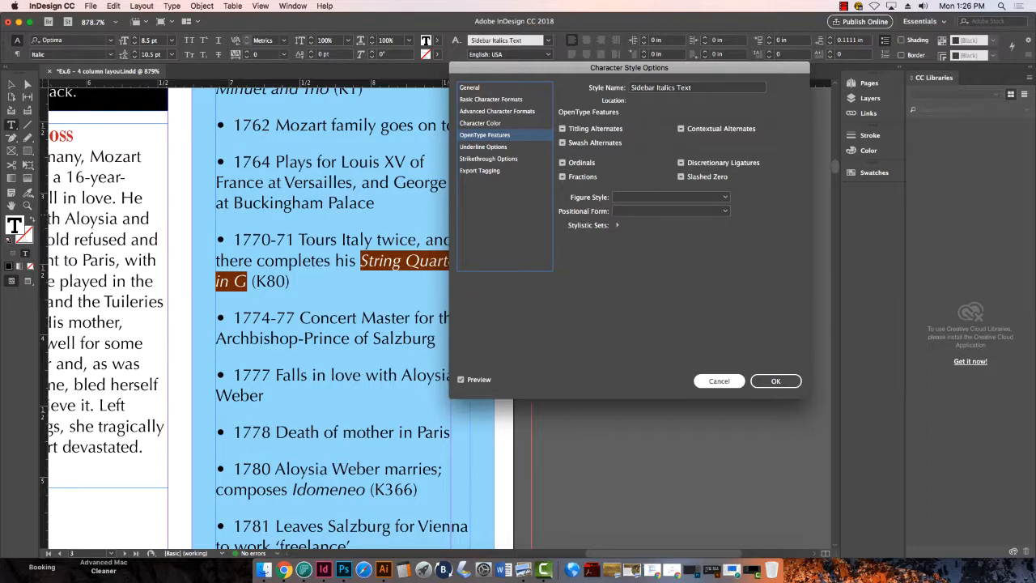
pyautogui.click(718, 380)
pyautogui.click(402, 269)
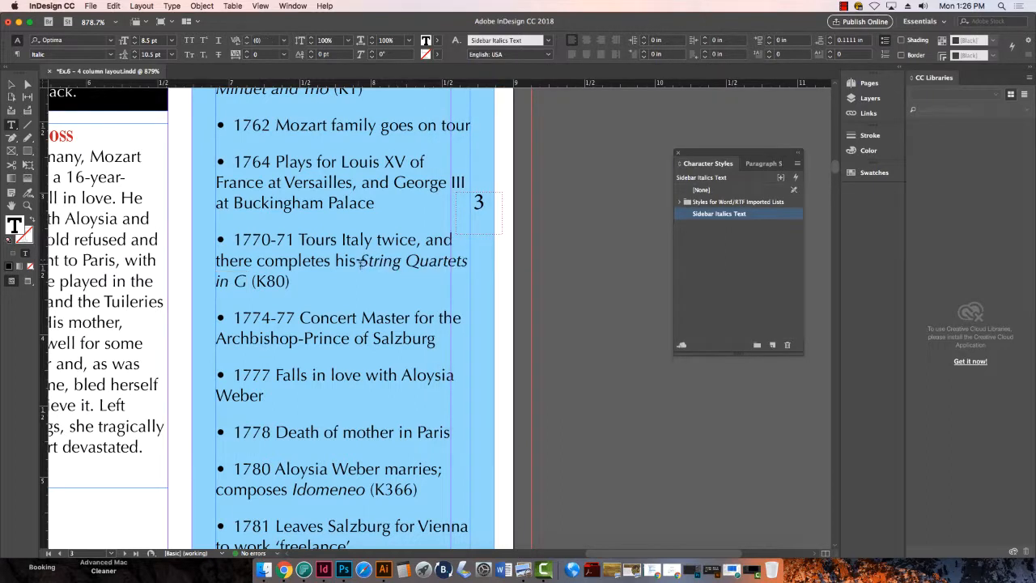
# Step: Apply the Sidebar Italics Text character style to the titles "Idomeneo" and "Minuet and Trio" in the page 3 sidebar
pyautogui.moveTo(360, 261); pyautogui.dragTo(247, 284)
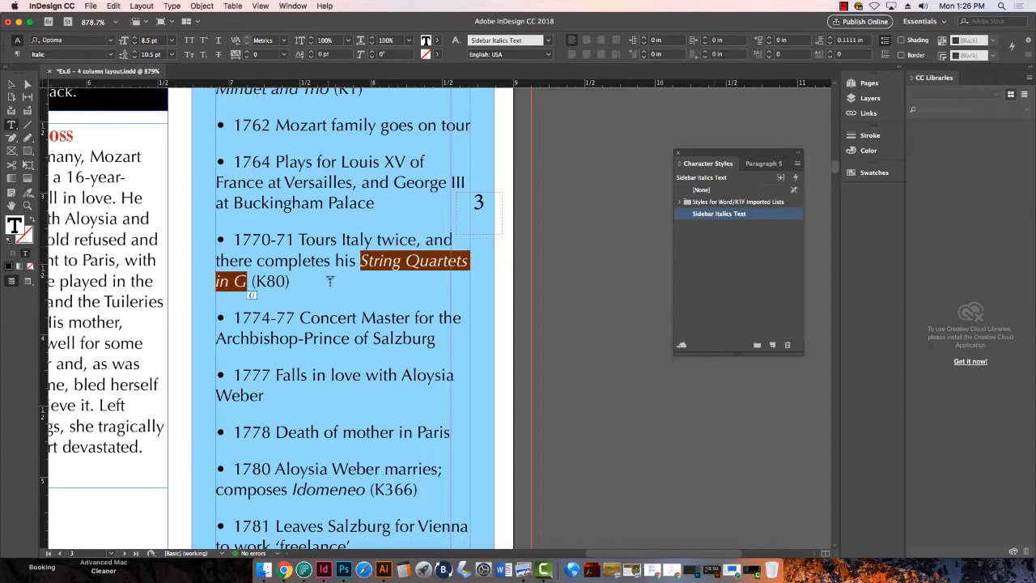
pyautogui.scroll(-5, 323, 305)
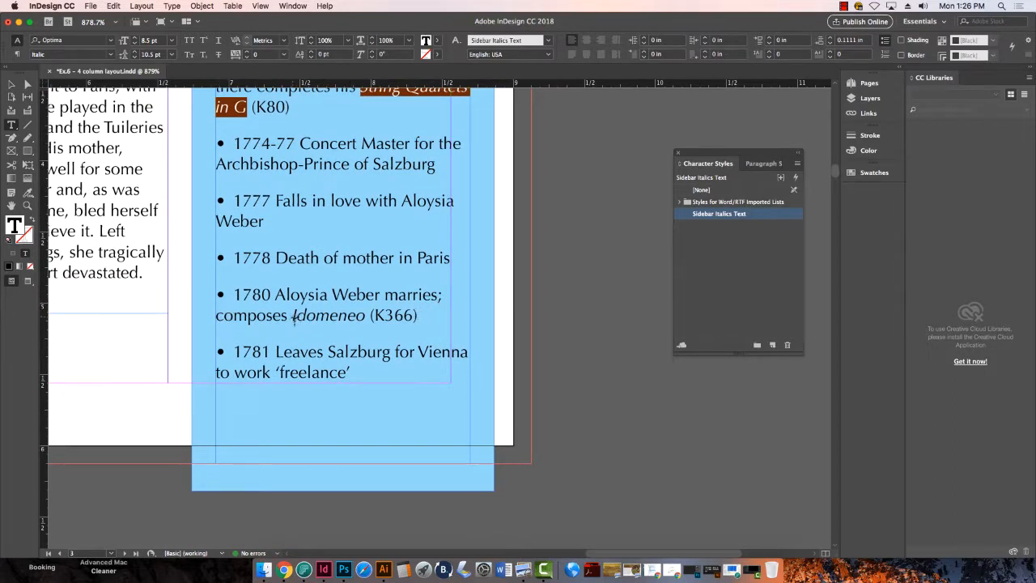
pyautogui.moveTo(293, 317); pyautogui.dragTo(368, 322)
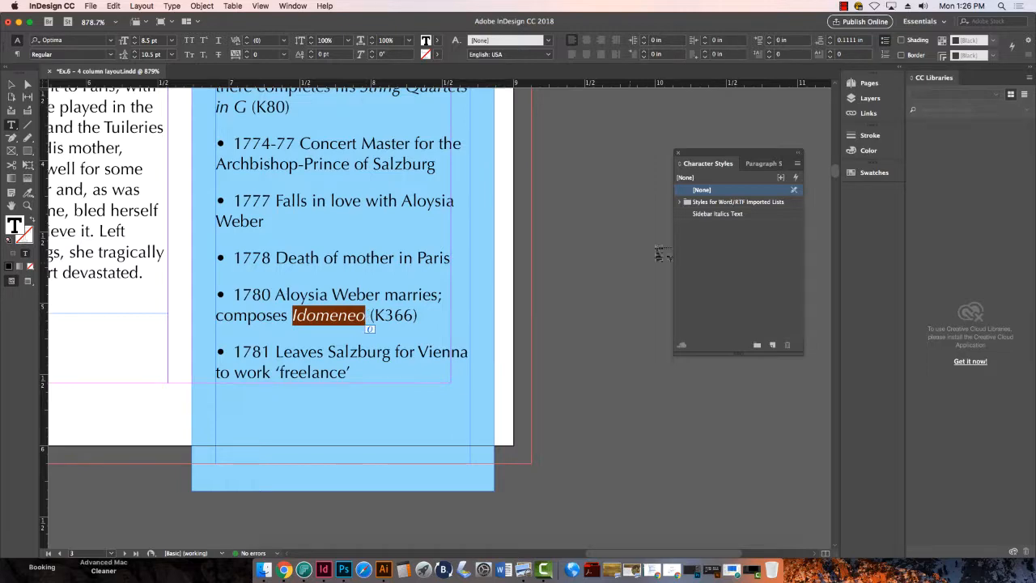
pyautogui.click(717, 213)
pyautogui.scroll(8, 374, 351)
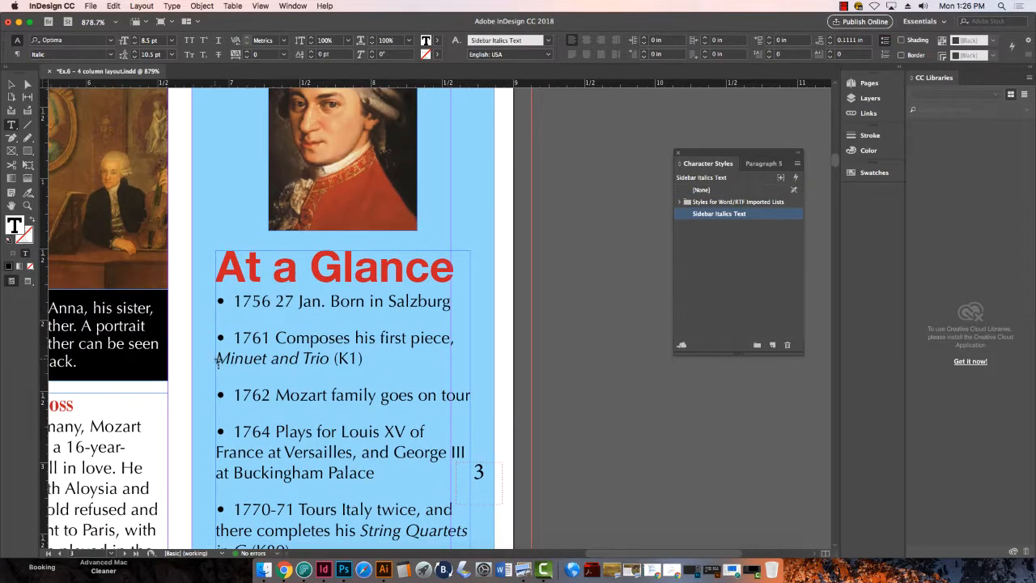
pyautogui.moveTo(215, 360); pyautogui.dragTo(333, 364)
pyautogui.click(716, 213)
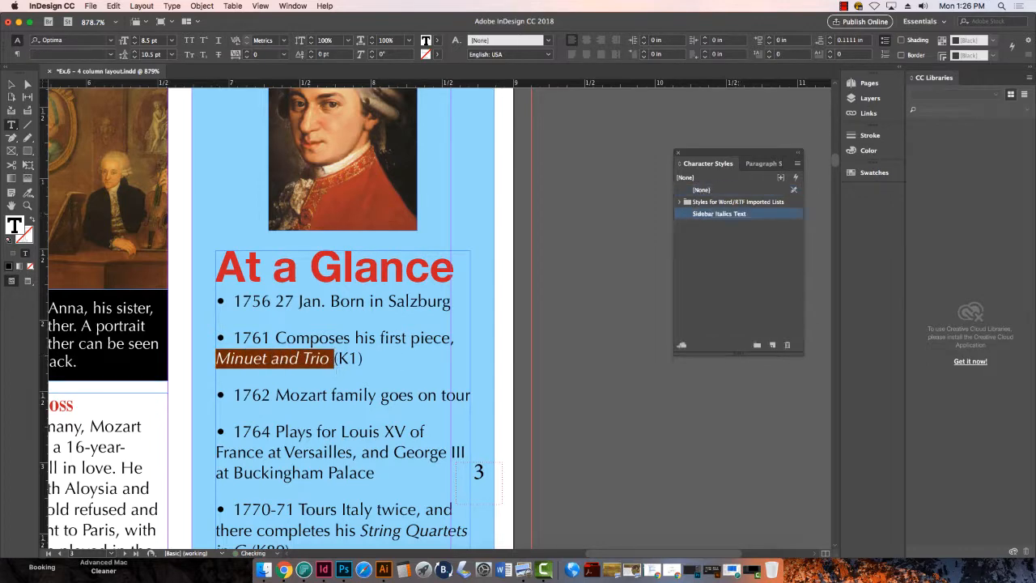
# Step: Apply the Sidebar Italics Text style to "String Quartets in G" in the 1770-71 entry and finish editing the text
pyautogui.scroll(-2, 382, 340)
pyautogui.scroll(-2, 382, 344)
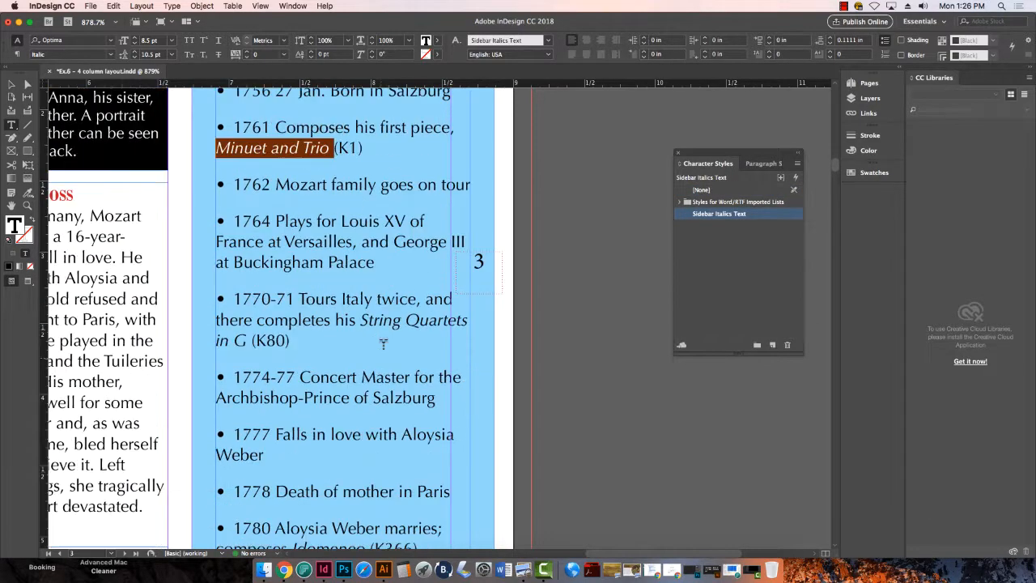
pyautogui.moveTo(360, 320); pyautogui.dragTo(239, 341)
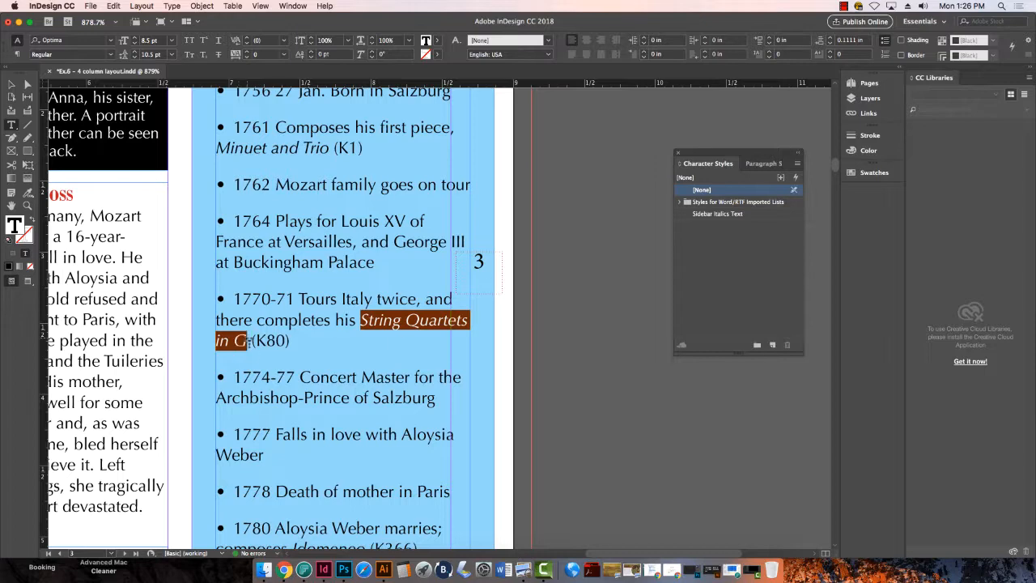
pyautogui.click(717, 213)
pyautogui.scroll(-10, 396, 368)
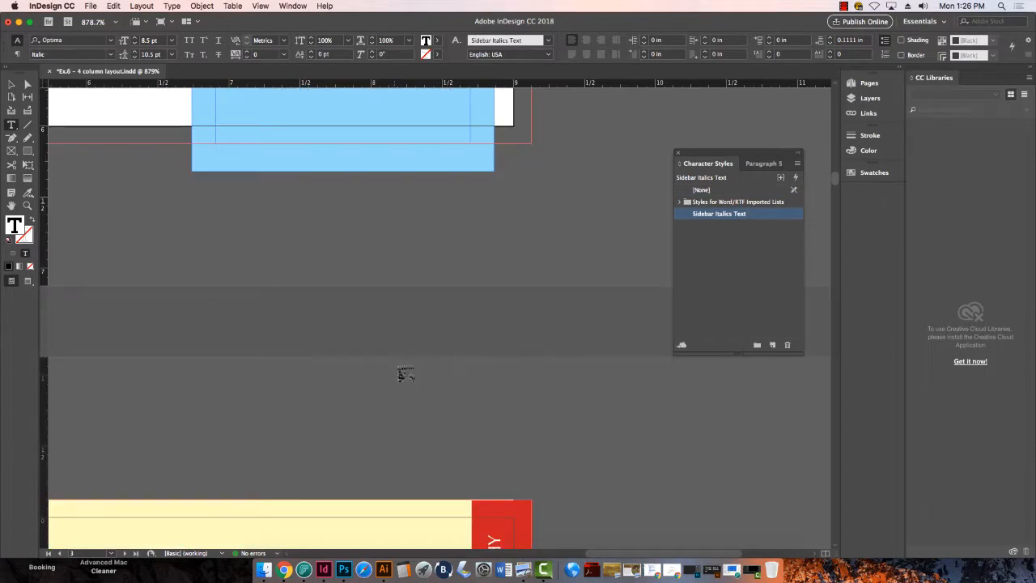
pyautogui.press('super+0')
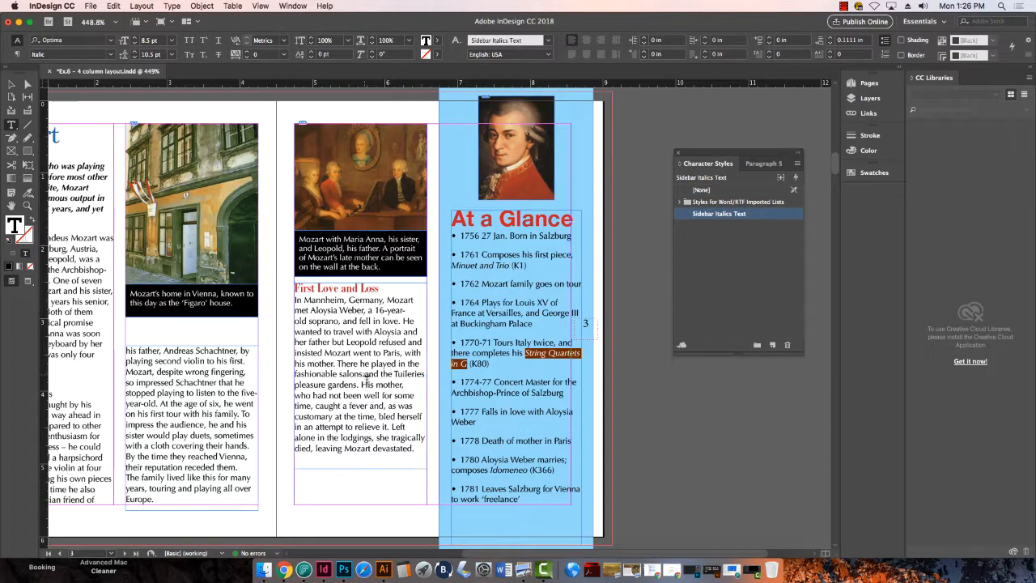
pyautogui.press('Escape')
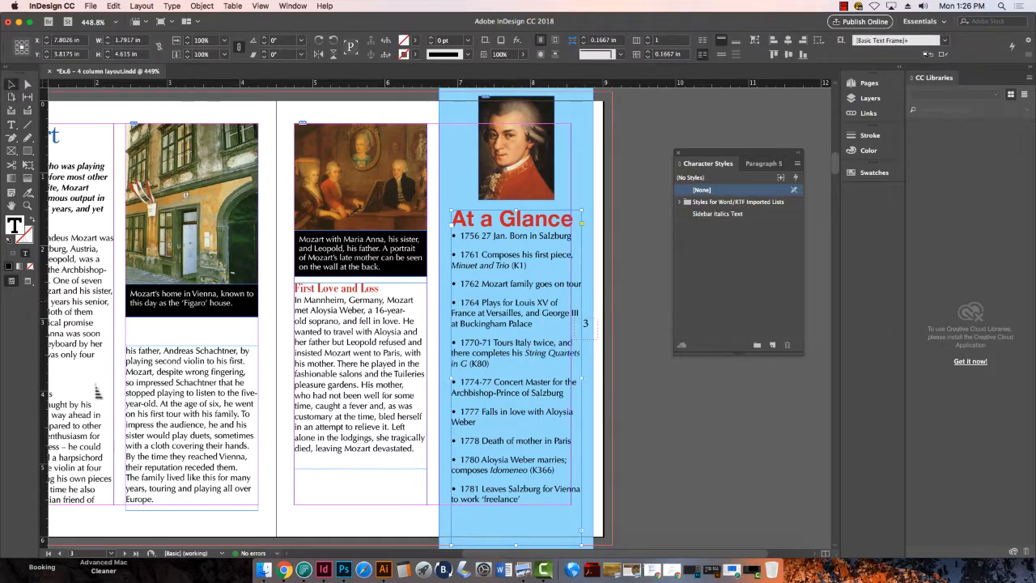
# Step: Apply the Sidebar Italics Text style to "Die Entführung aus dem Serail" and "Mass in C" in the page 4 sidebar
pyautogui.scroll(-5, 154, 501)
pyautogui.scroll(-10, 437, 314)
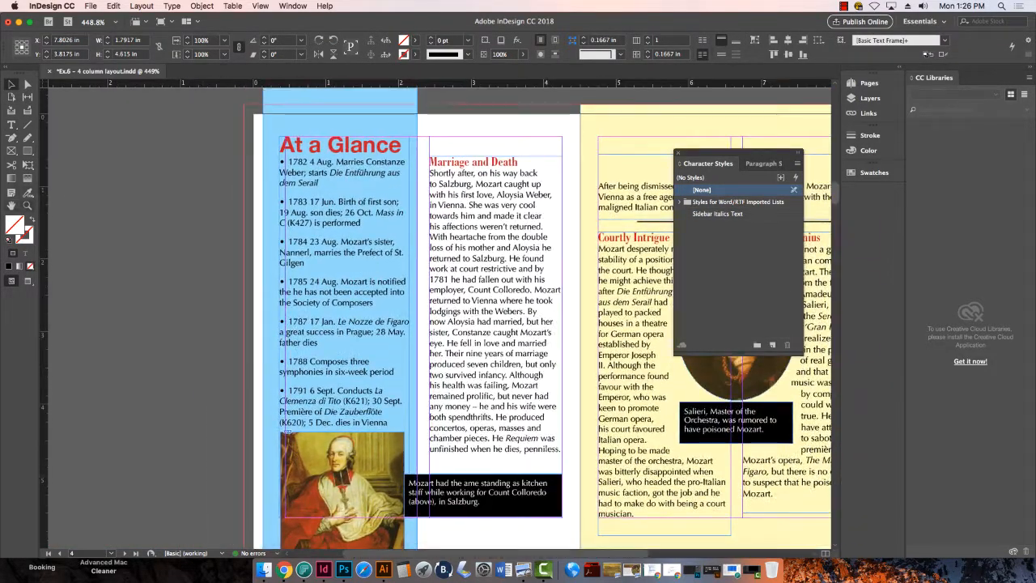
pyautogui.moveTo(254, 139); pyautogui.dragTo(502, 287)
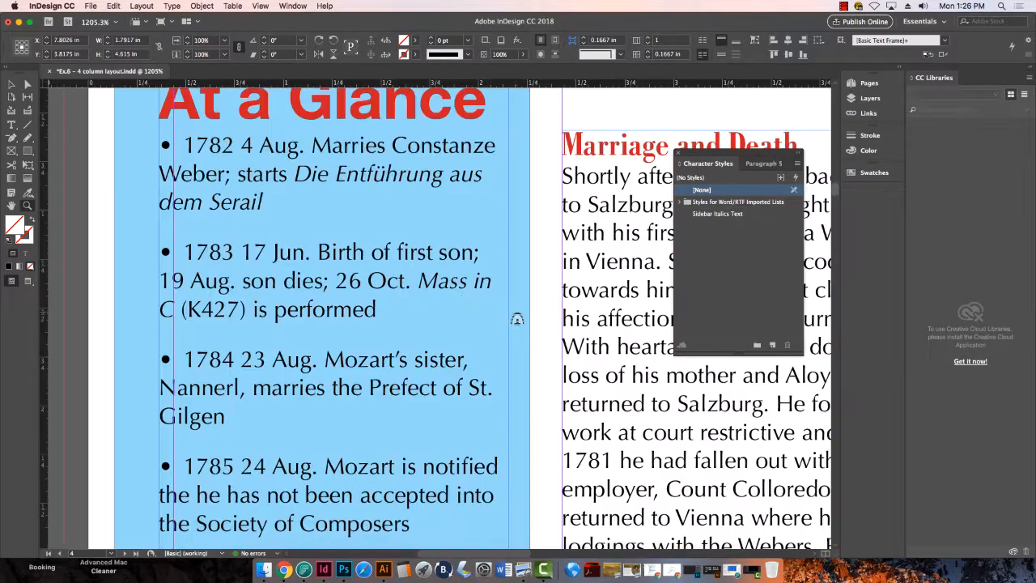
pyautogui.press('t')
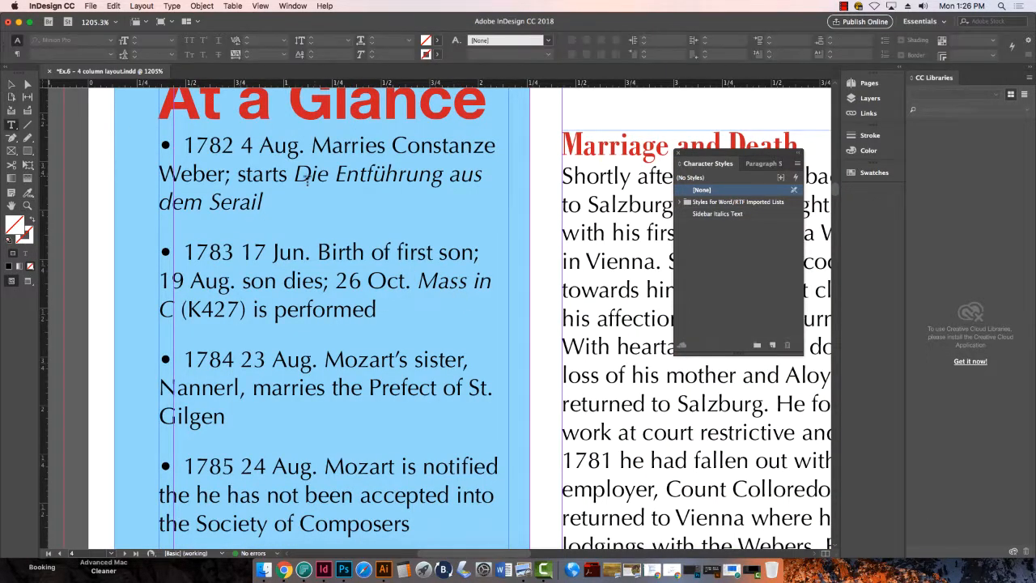
pyautogui.moveTo(294, 175); pyautogui.dragTo(263, 204)
pyautogui.click(717, 214)
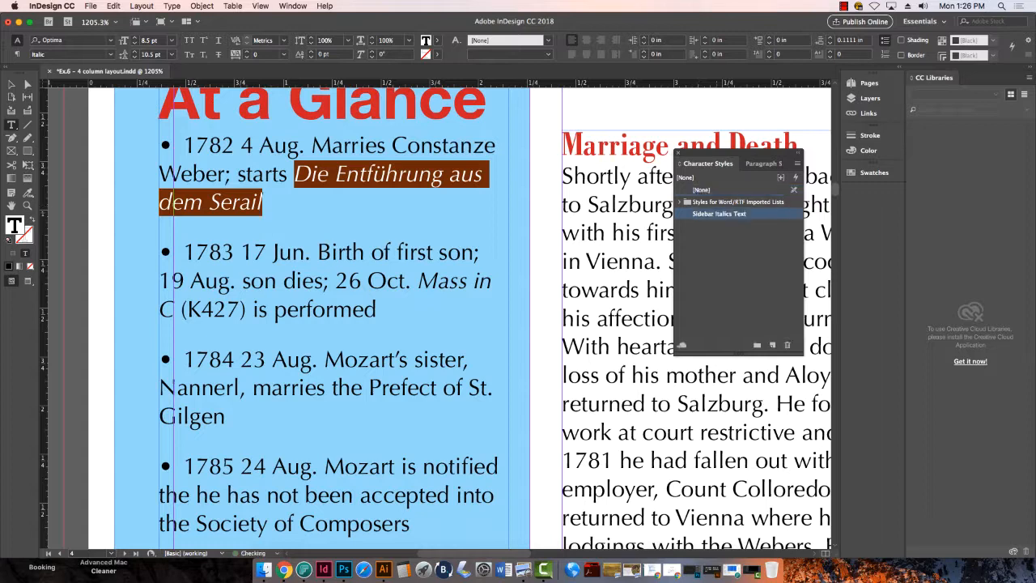
pyautogui.moveTo(418, 281); pyautogui.dragTo(180, 314)
pyautogui.press('super+shift+KP_1')
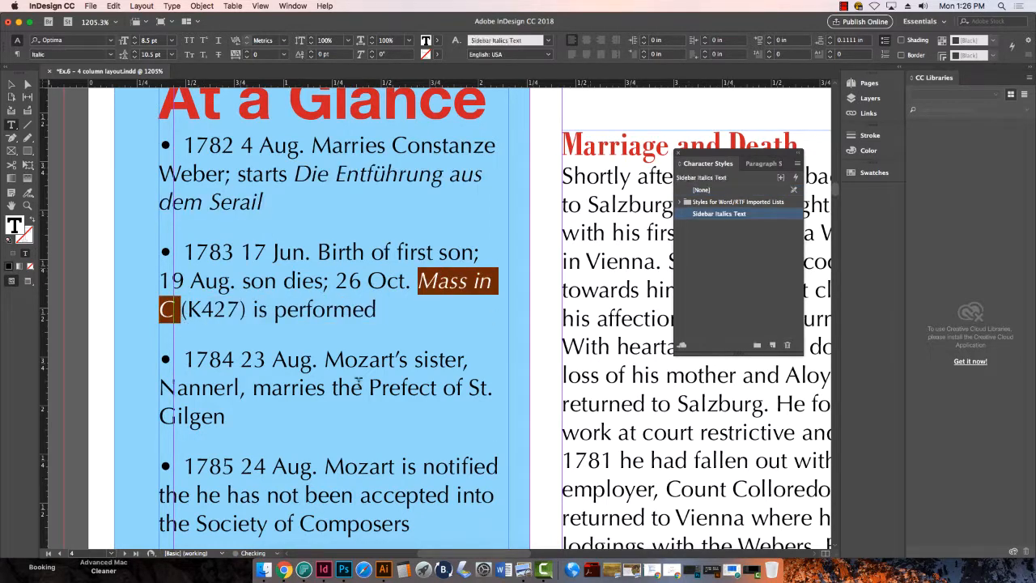
# Step: Apply the Sidebar Italics Text style to "Le Nozze de Figaro" and "La Clemenza di Tito" in the 1787 and 1791 entries
pyautogui.scroll(-5, 303, 388)
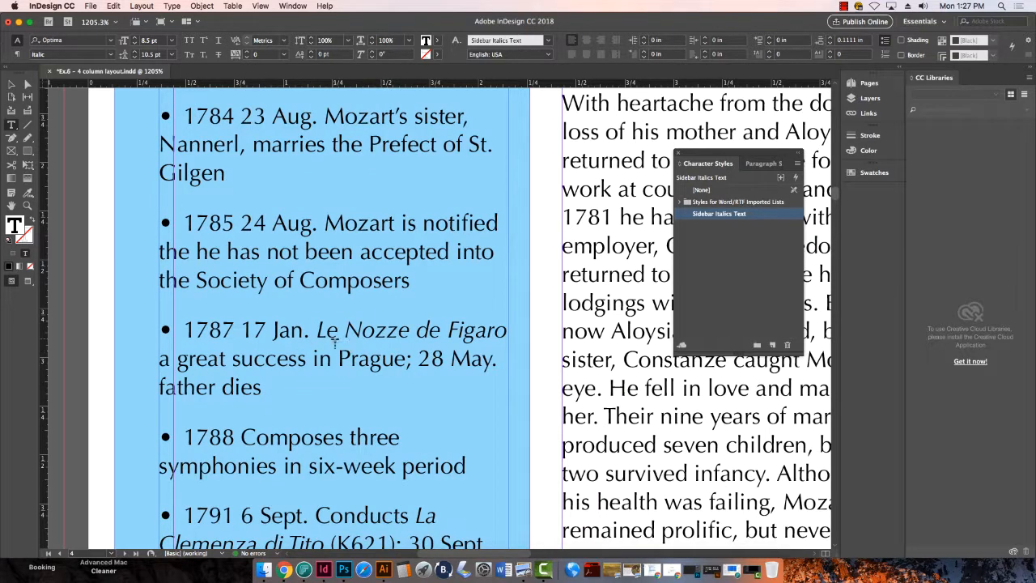
pyautogui.moveTo(315, 338); pyautogui.dragTo(507, 340)
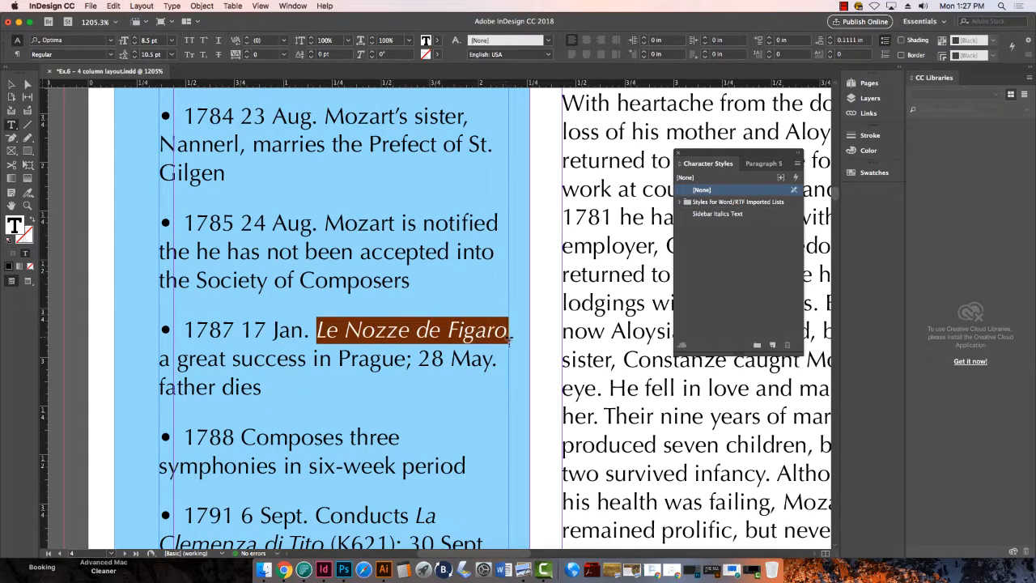
pyautogui.press('super+shift+KP_1')
pyautogui.scroll(-5, 380, 369)
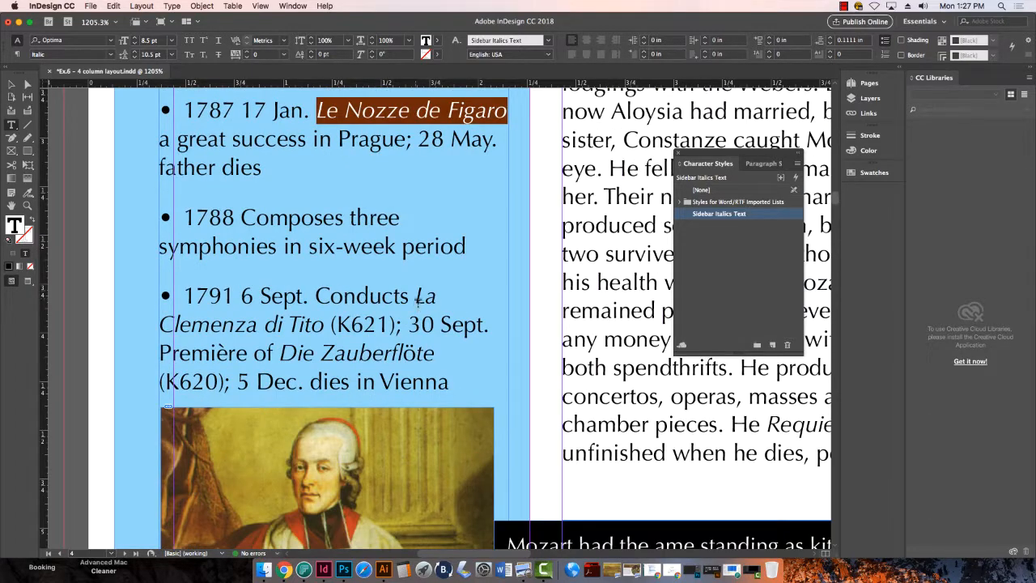
pyautogui.moveTo(415, 299); pyautogui.dragTo(331, 327)
pyautogui.press('super+shift+KP_1')
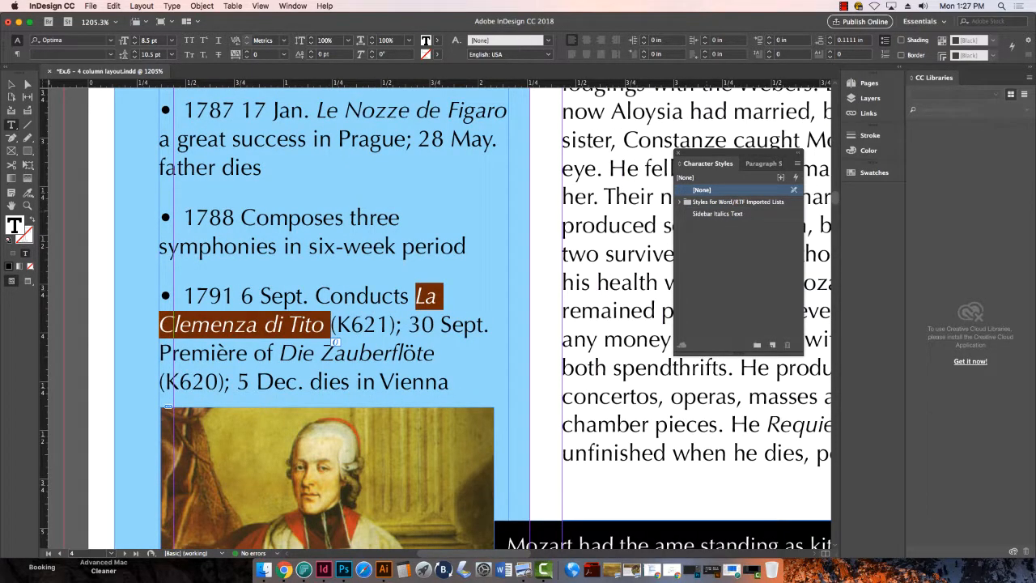
# Step: Apply the Sidebar Italics Text style to "Die Zauberflöte" in the 1791 entry and save the document
pyautogui.moveTo(283, 358); pyautogui.dragTo(453, 366)
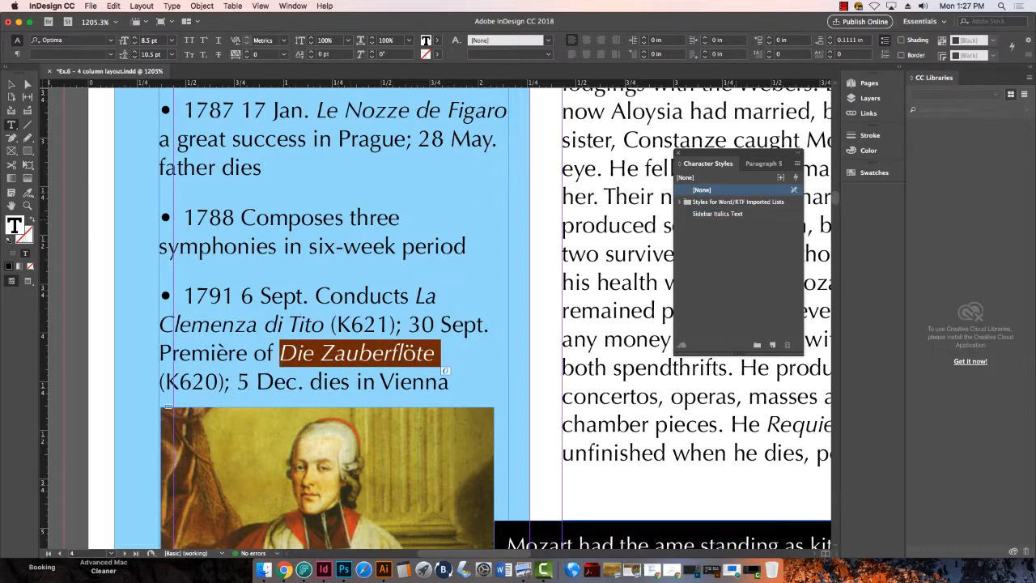
pyautogui.press('super+shift+KP_1')
pyautogui.press('super+0')
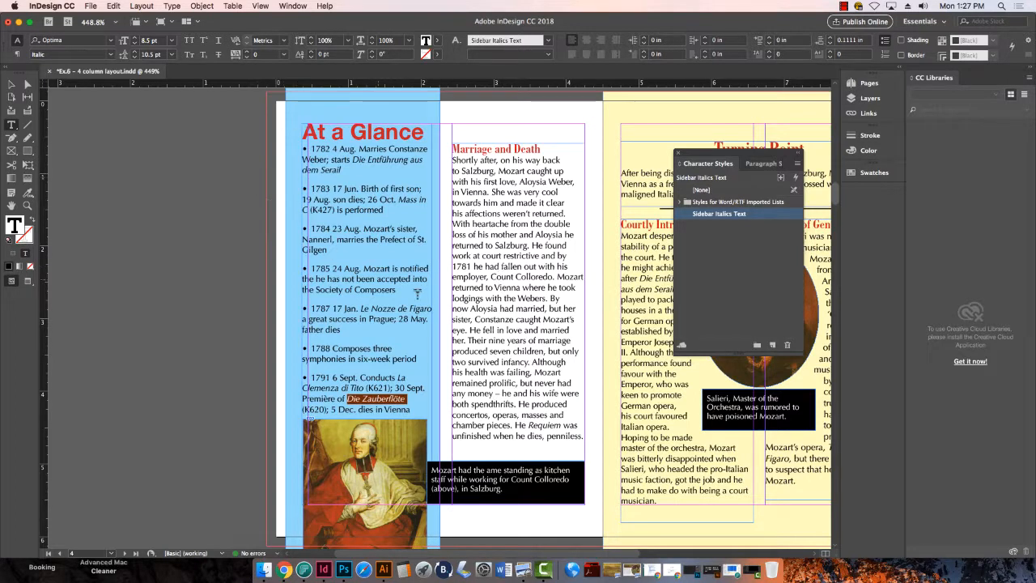
pyautogui.press('super+s')
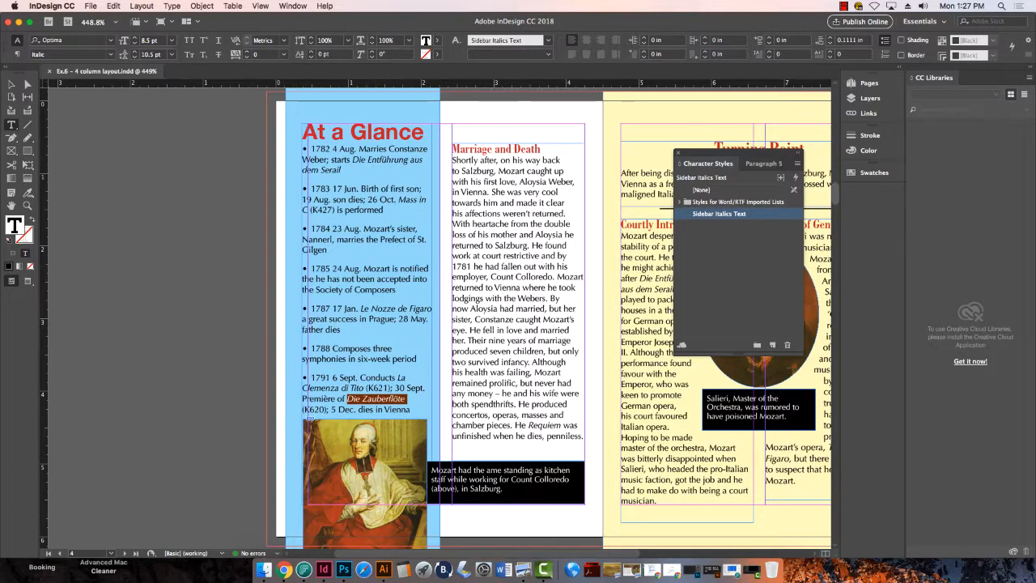
# Step: Check which paragraph style is applied to the "Marriage and Death" text, including the passage around the italic word "Requiem"
pyautogui.click(27, 206)
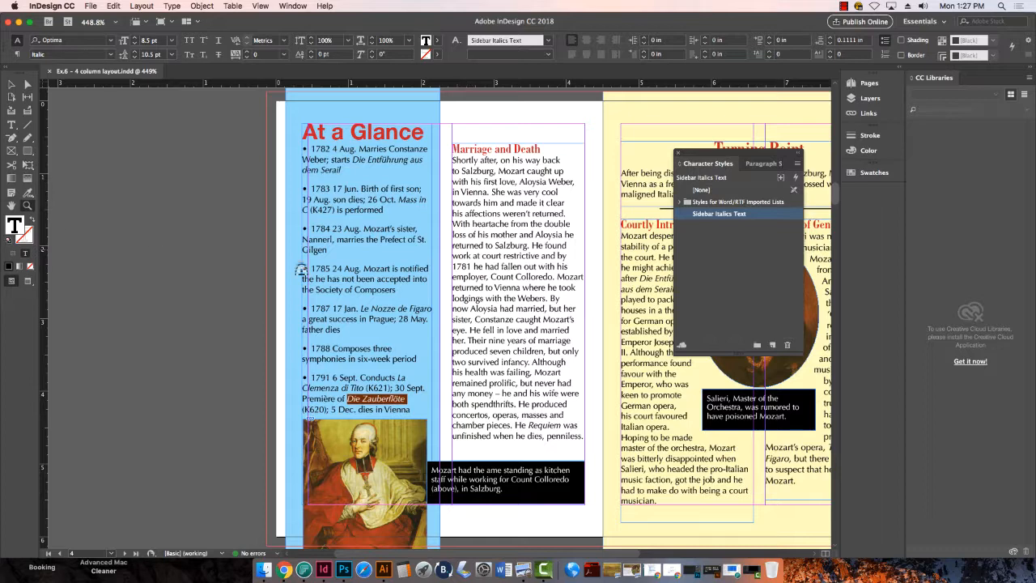
pyautogui.moveTo(431, 300); pyautogui.dragTo(716, 507)
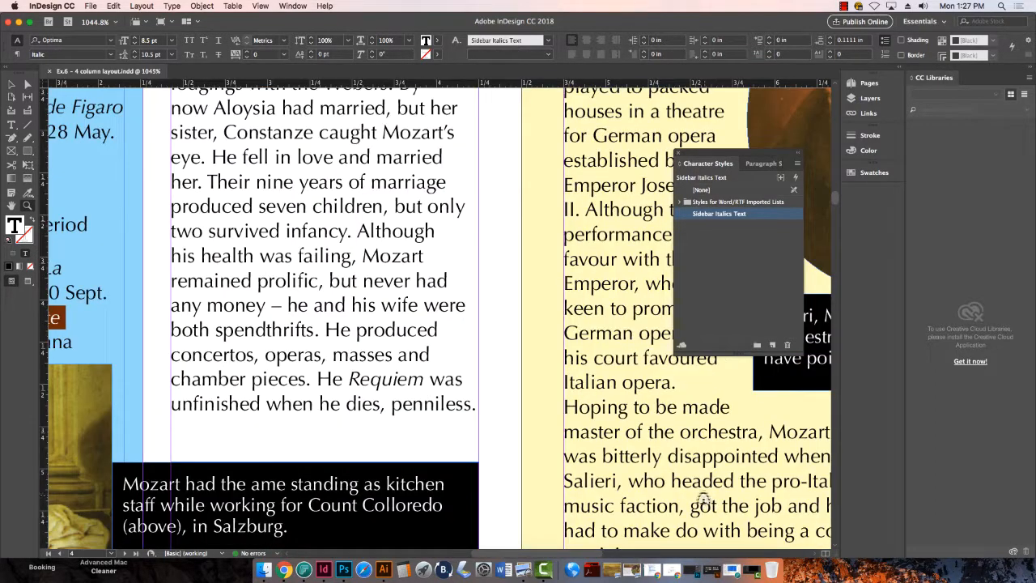
pyautogui.click(12, 125)
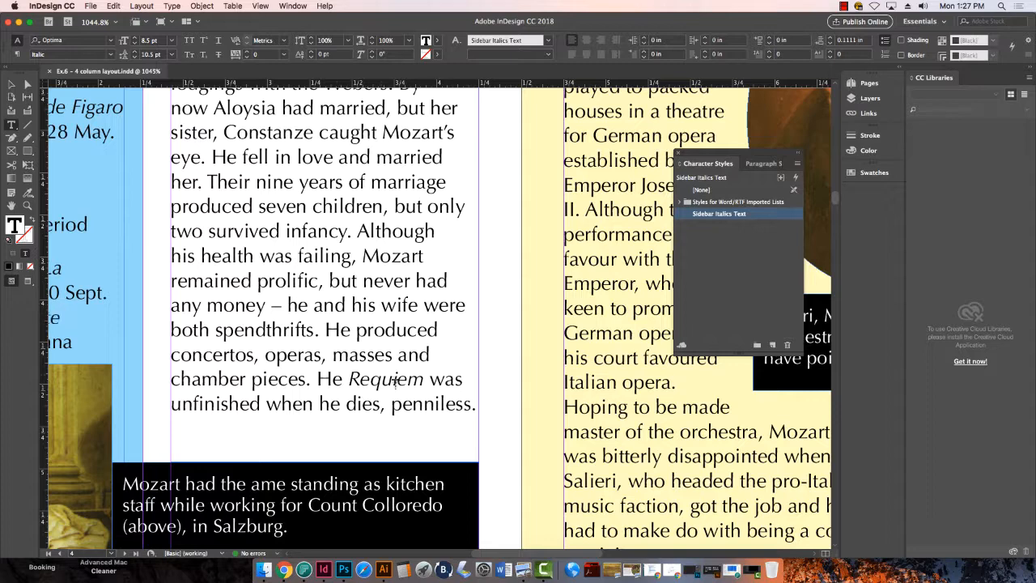
pyautogui.click(339, 330)
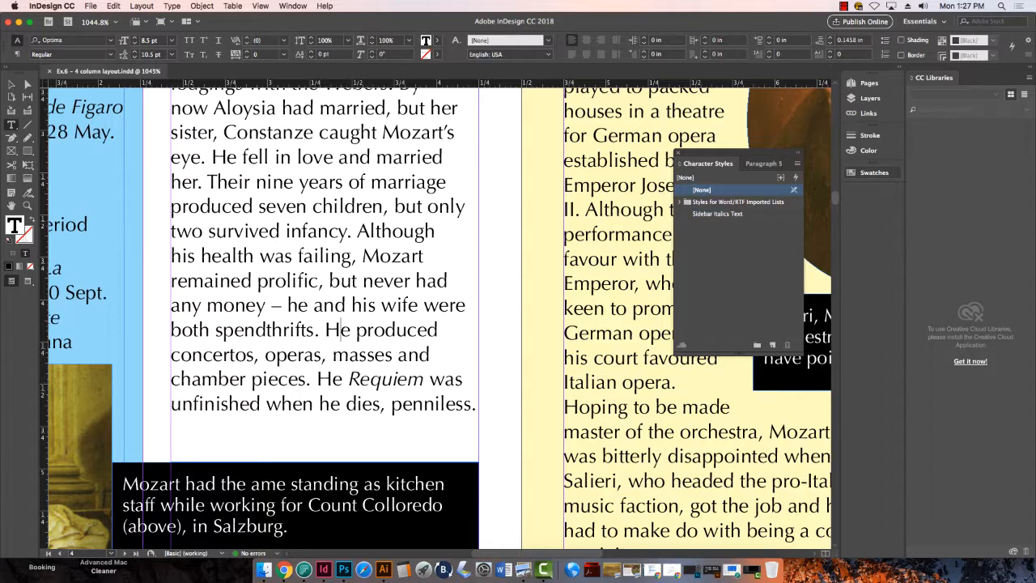
pyautogui.click(760, 163)
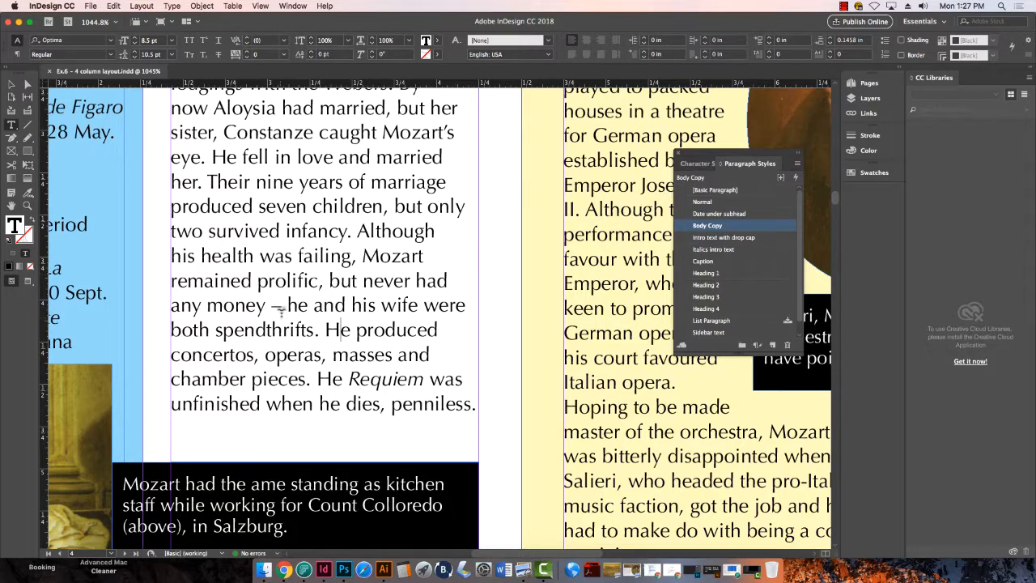
pyautogui.moveTo(227, 233); pyautogui.dragTo(370, 307)
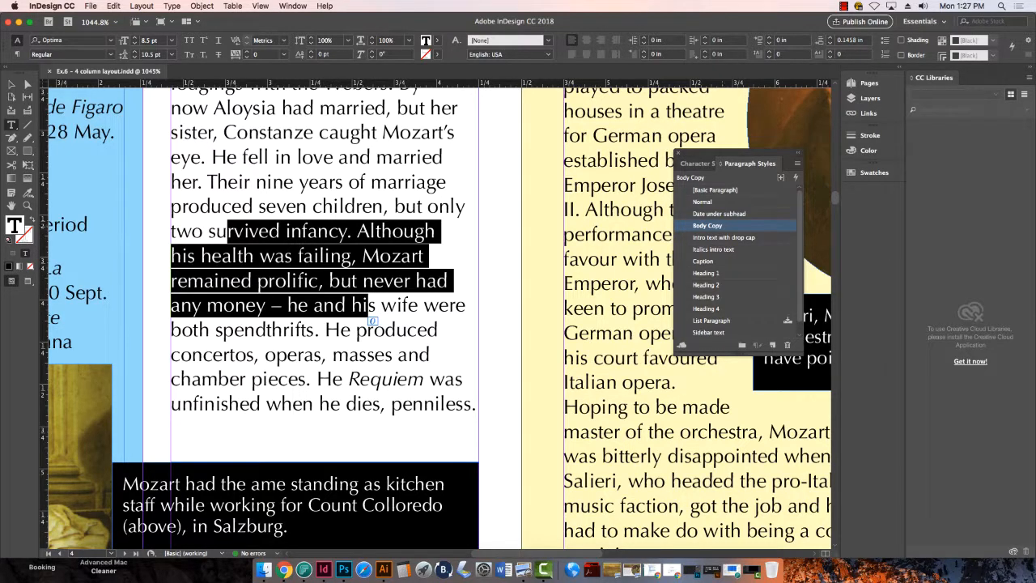
pyautogui.moveTo(345, 378); pyautogui.dragTo(434, 405)
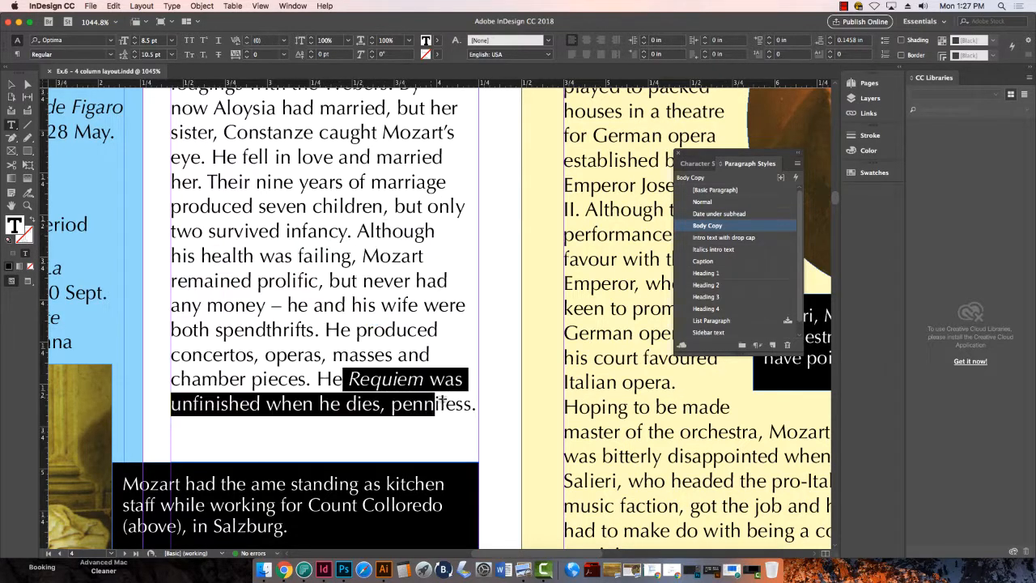
pyautogui.scroll(-3, 524, 271)
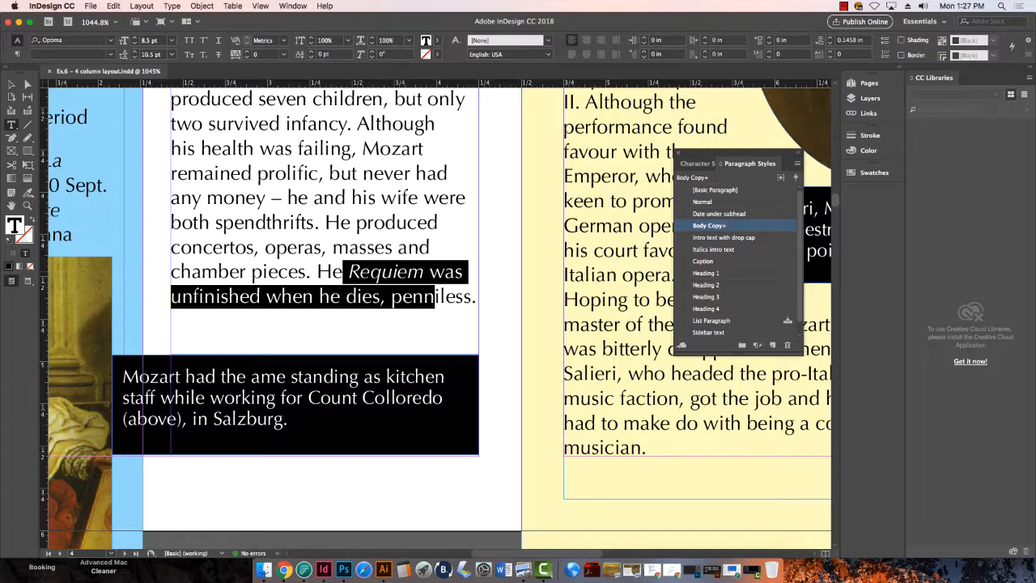
# Step: Create a character style from the italic word "Requiem" in the body text and name it "Body Copy Italics"
pyautogui.doubleClick(389, 273)
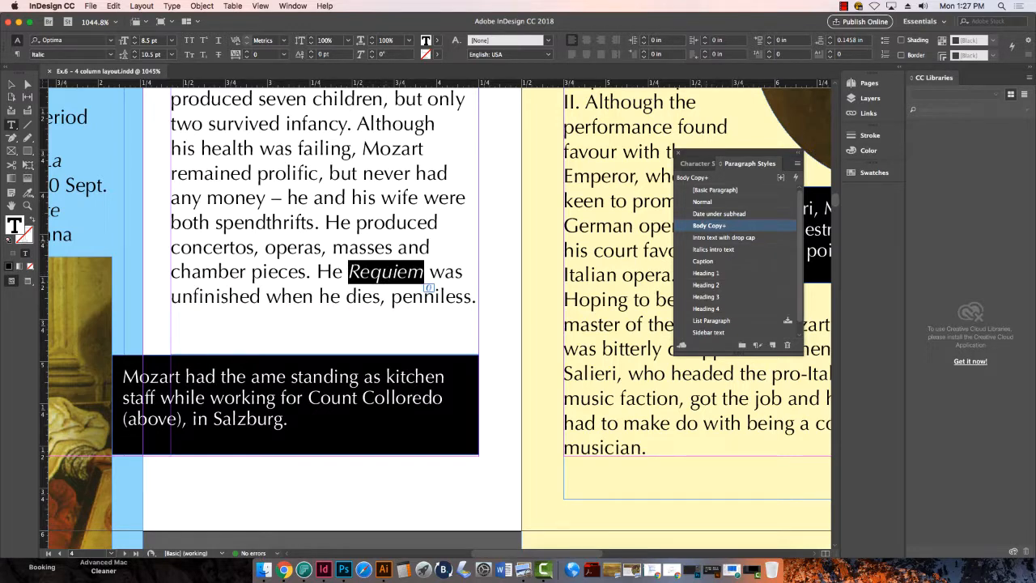
pyautogui.click(698, 163)
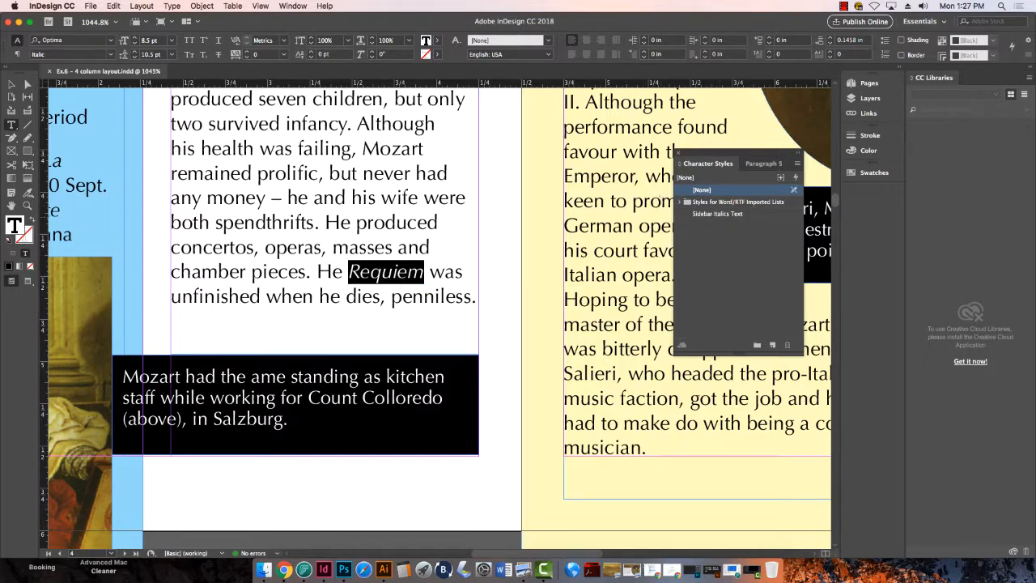
pyautogui.click(773, 345)
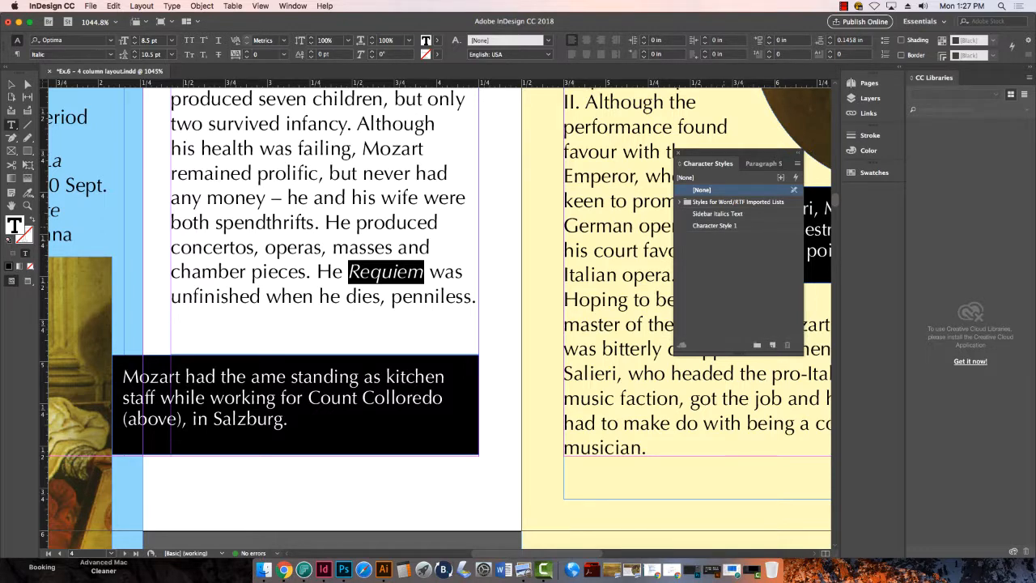
pyautogui.doubleClick(714, 226)
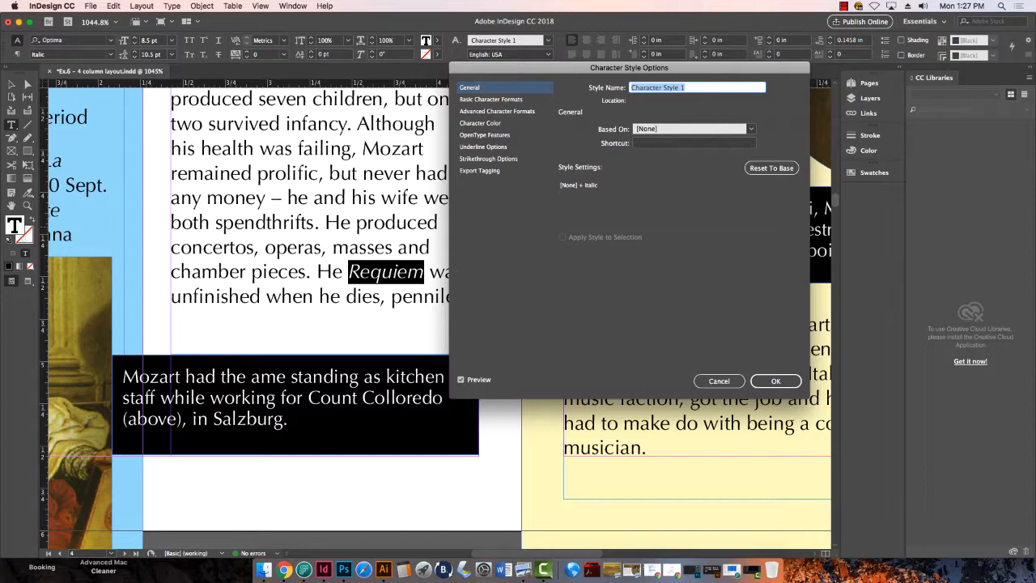
pyautogui.write('Body Copy Italics')
pyautogui.press('Return')
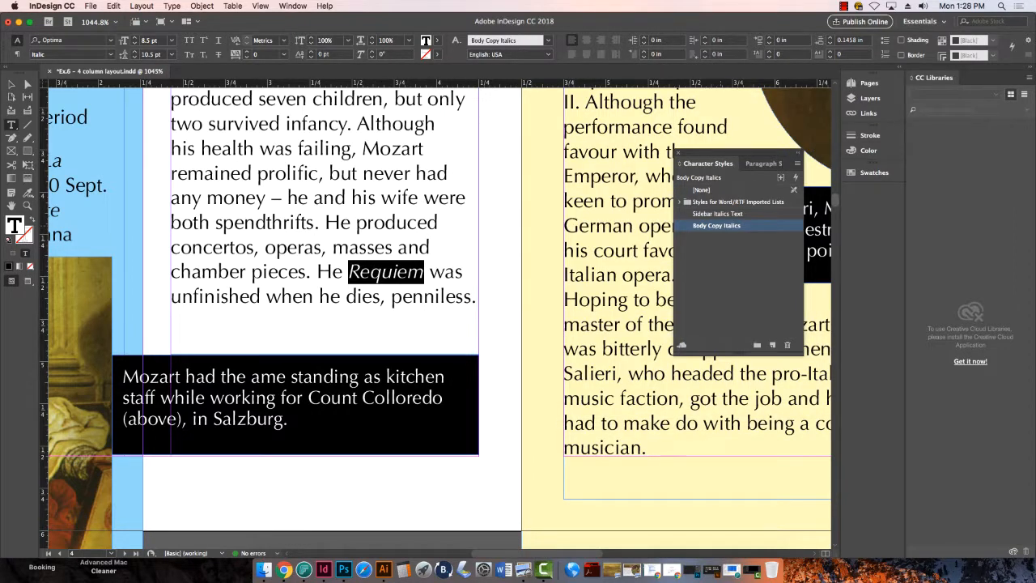
# Step: Look through the spreads on pages 2 to 5 for italic words in the body copy that need the character style
pyautogui.press('super+0')
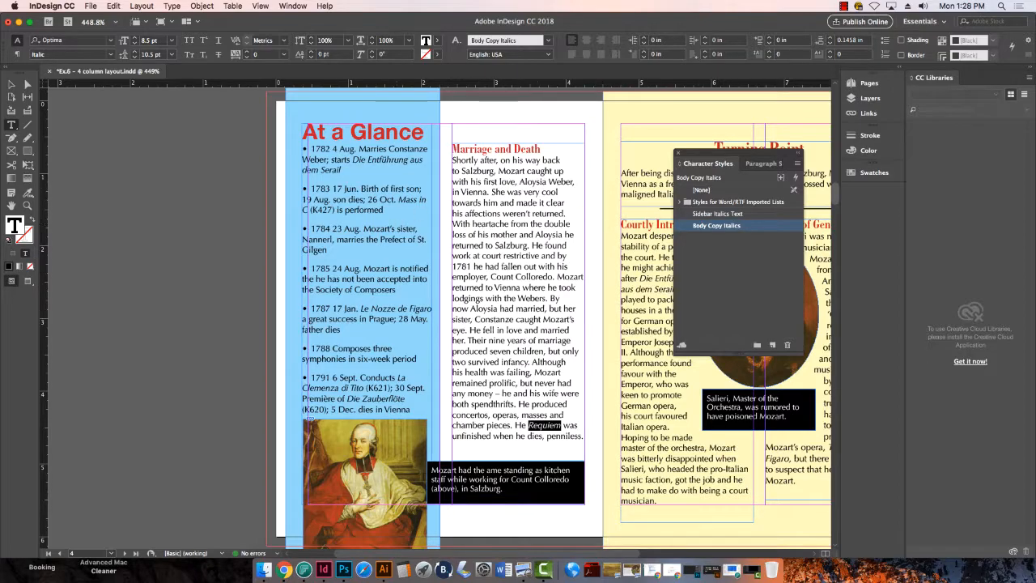
pyautogui.click(11, 84)
pyautogui.hscroll(3, 514, 334)
pyautogui.scroll(2, 515, 334)
pyautogui.scroll(10, 459, 417)
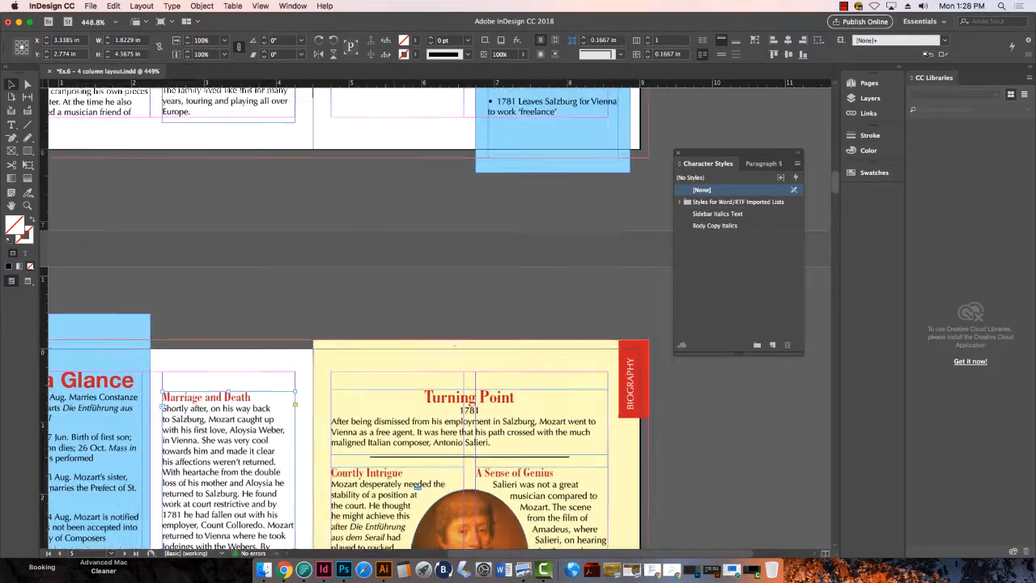
pyautogui.hscroll(-5, 465, 405)
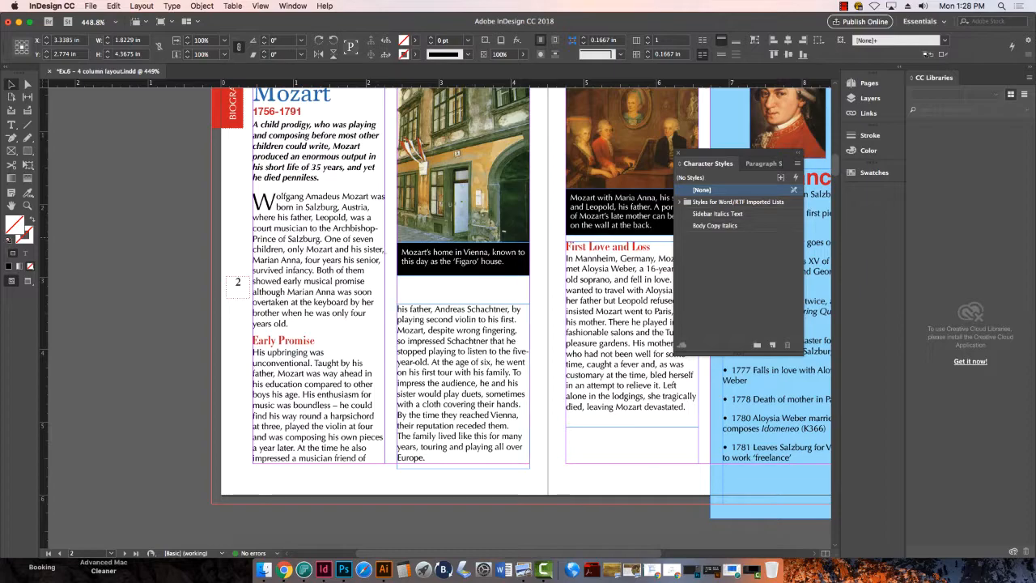
pyautogui.scroll(5, 501, 413)
pyautogui.scroll(-4, 404, 339)
pyautogui.scroll(-3, 362, 423)
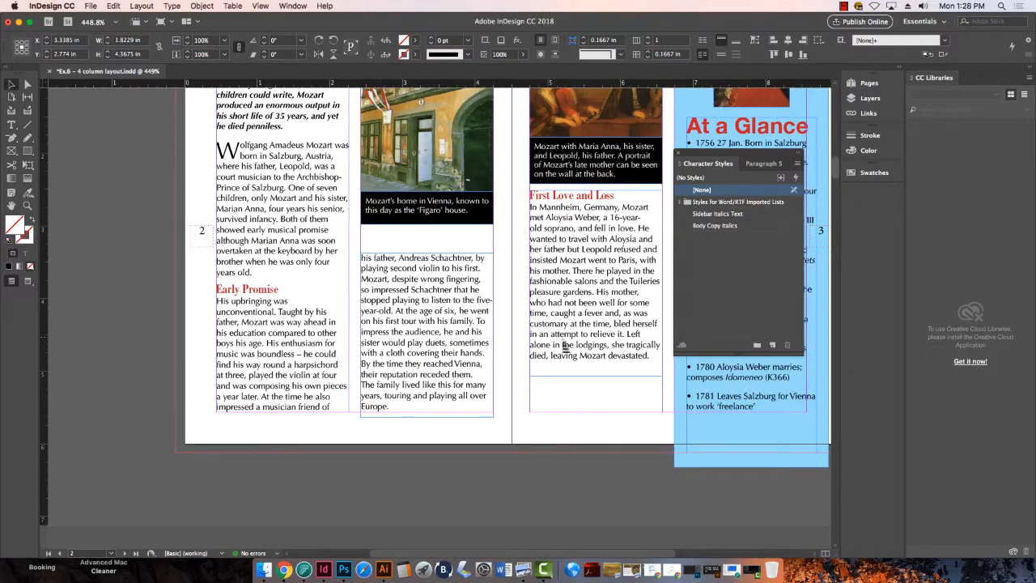
pyautogui.hscroll(5, 485, 356)
pyautogui.scroll(-10, 222, 418)
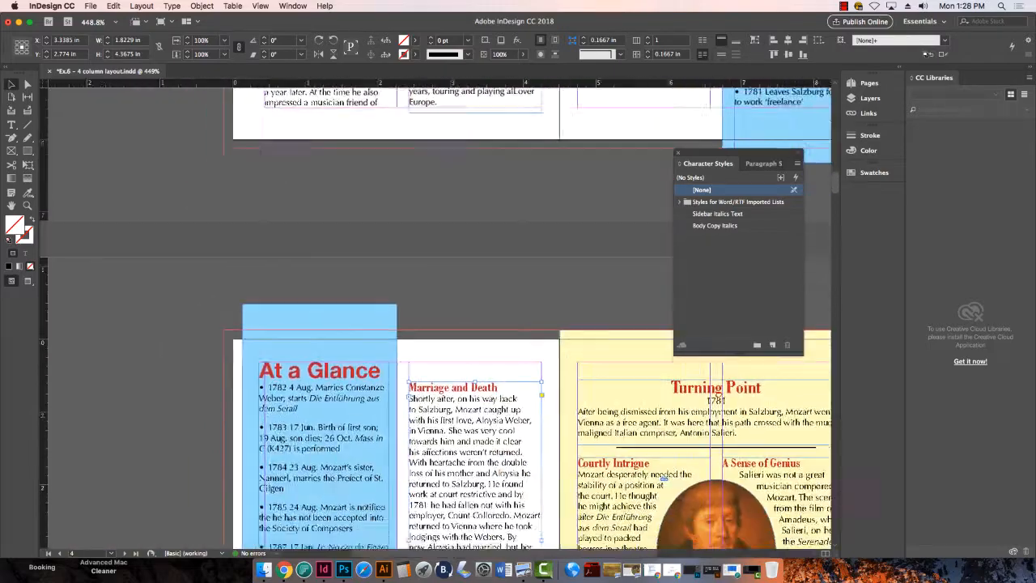
# Step: Apply the Body Copy Italics style to "Die Entführung aus dem Serail" in the "Courtly Intrigue" text on page 5
pyautogui.hscroll(3, 396, 200)
pyautogui.moveTo(353, 220); pyautogui.dragTo(319, 248)
pyautogui.press('super+z')
pyautogui.click(27, 205)
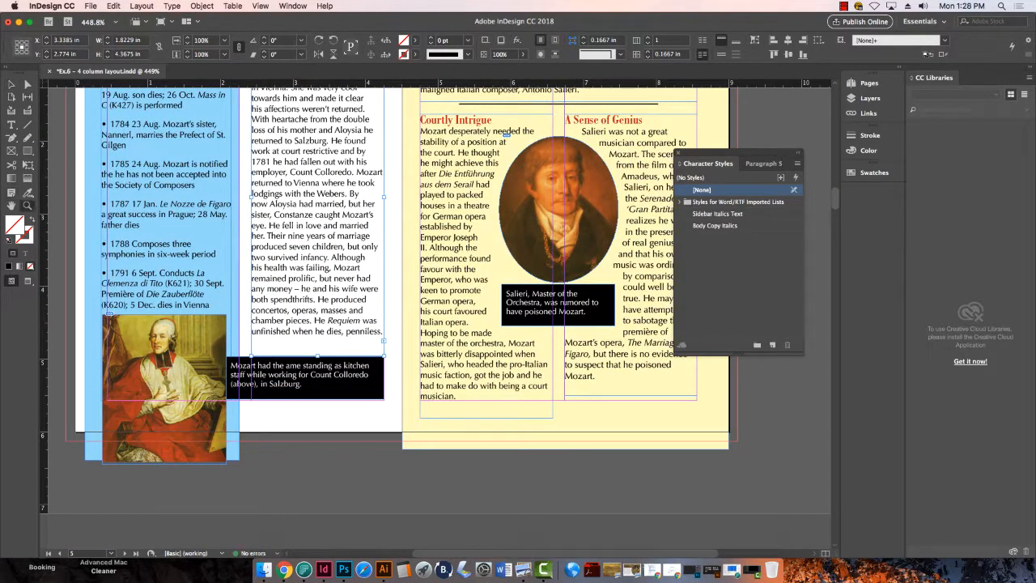
pyautogui.moveTo(422, 159); pyautogui.dragTo(530, 301)
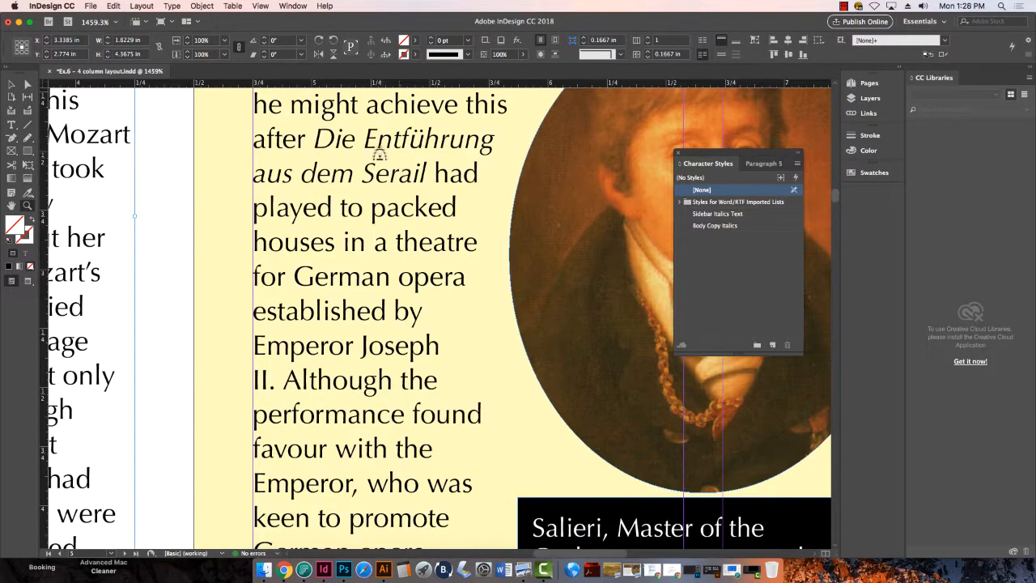
pyautogui.click(11, 125)
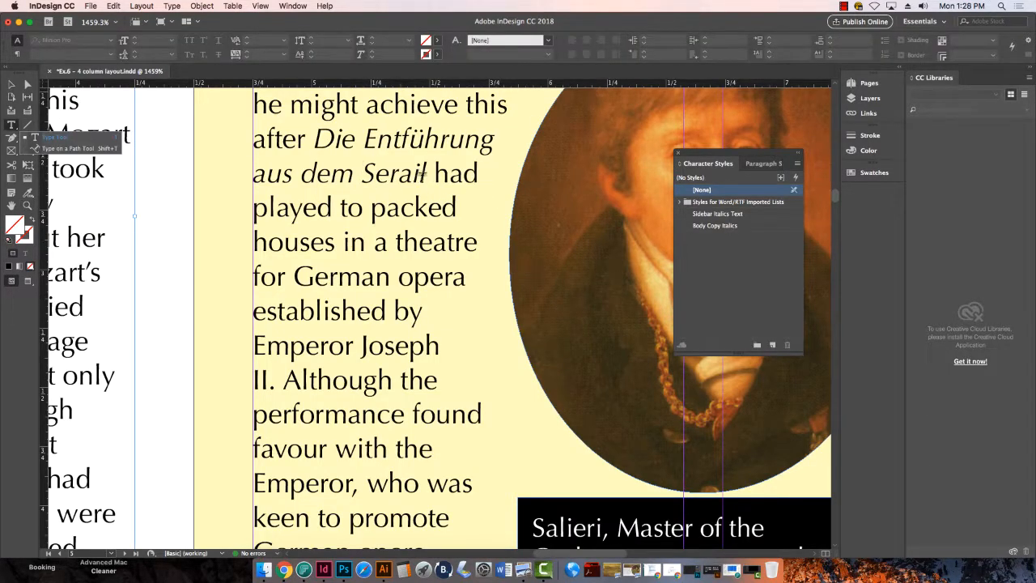
pyautogui.moveTo(427, 173); pyautogui.dragTo(313, 140)
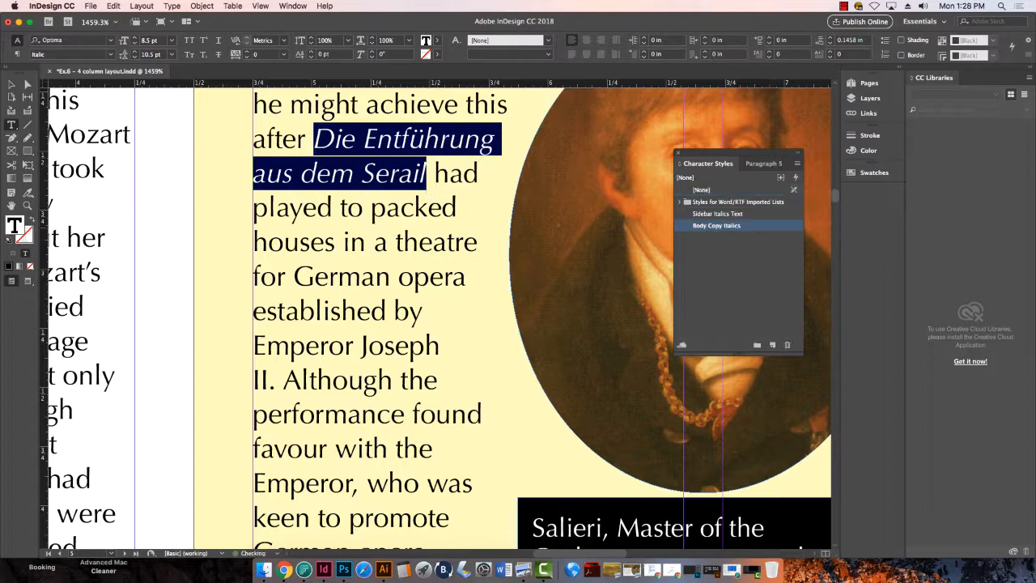
# Step: Apply the Body Copy Italics style to "'Gran Partita'" and "The Marriage of Figaro" in the "A Sense of Genius" text
pyautogui.press('super+0')
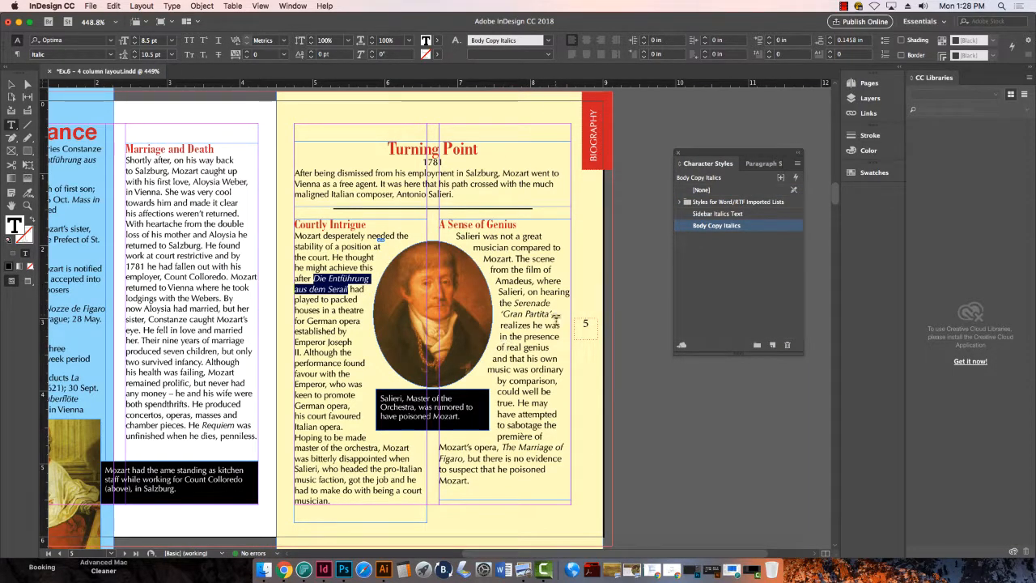
pyautogui.moveTo(500, 315); pyautogui.dragTo(558, 315)
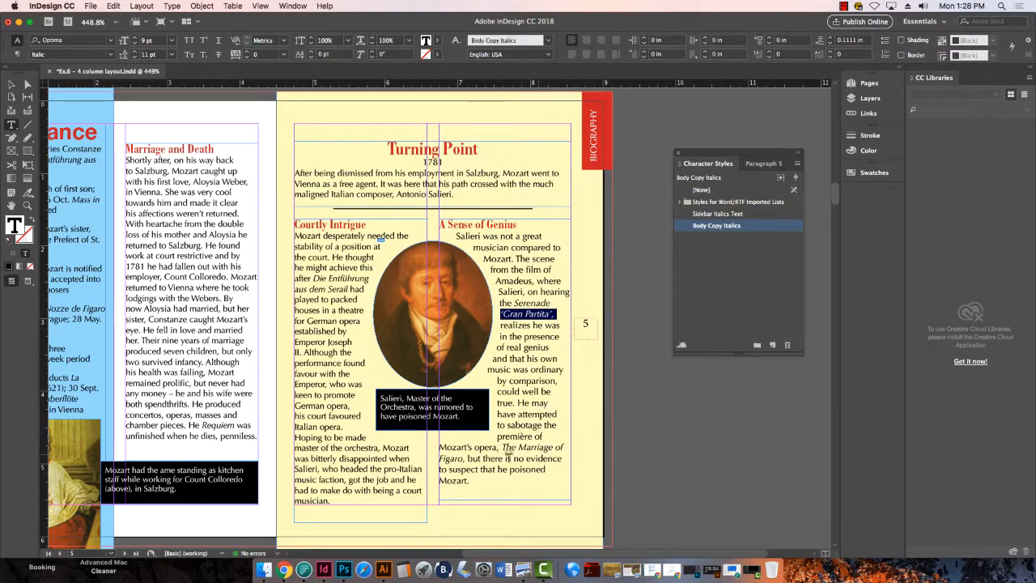
pyautogui.moveTo(510, 450); pyautogui.dragTo(468, 460)
pyautogui.click(716, 226)
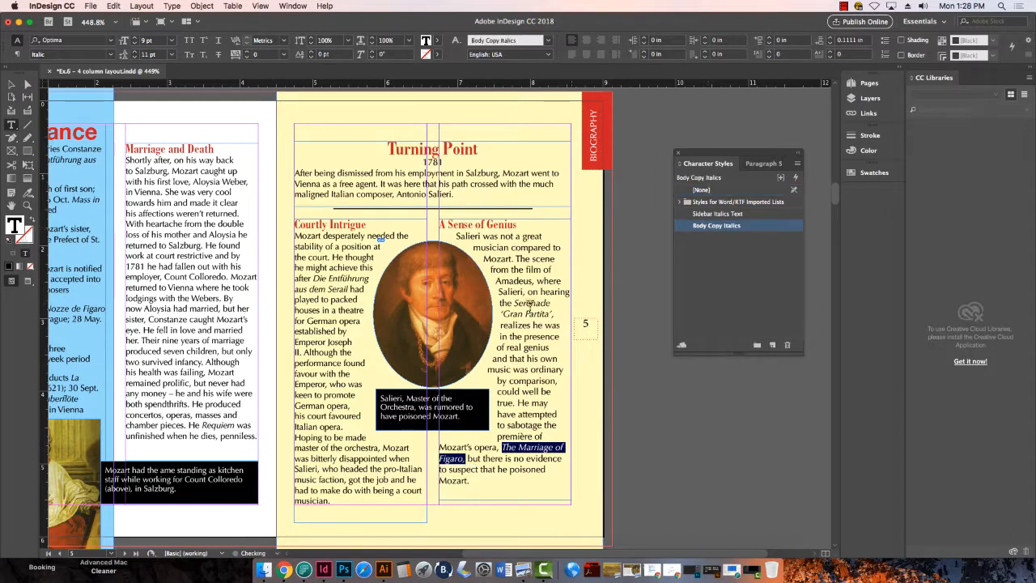
pyautogui.moveTo(567, 316); pyautogui.dragTo(500, 315)
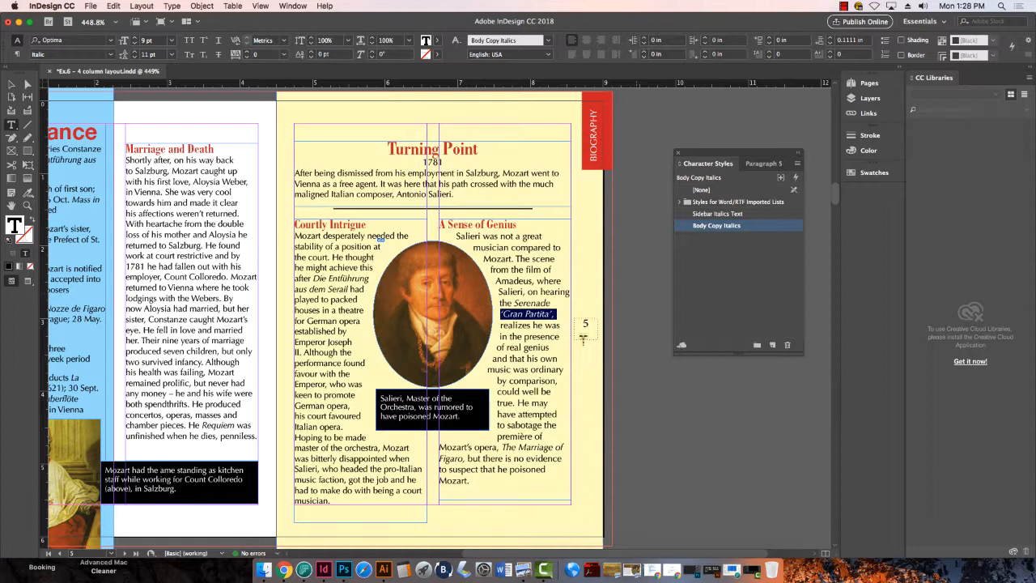
pyautogui.click(466, 460)
pyautogui.moveTo(466, 461); pyautogui.dragTo(501, 447)
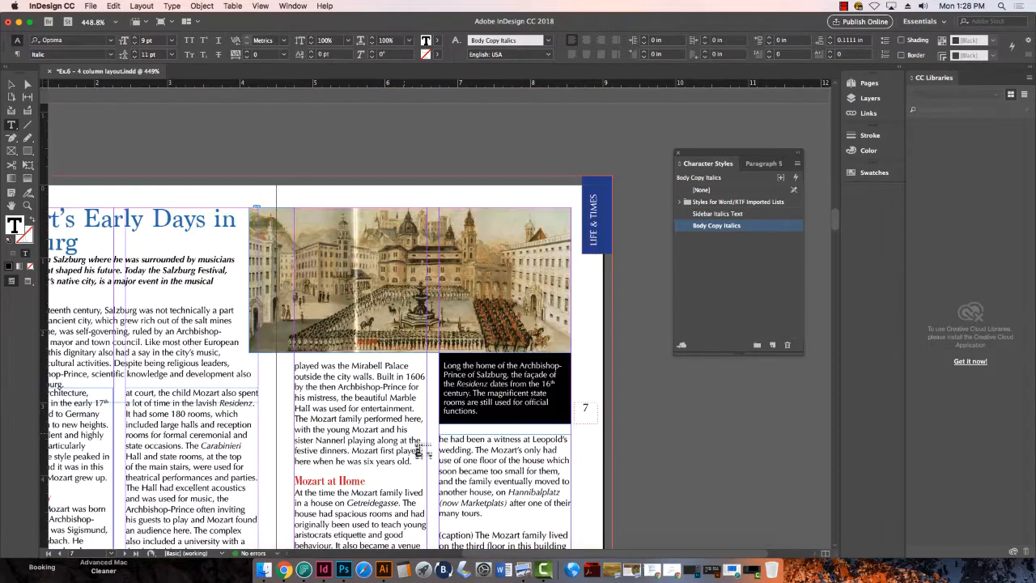
# Step: Apply the Body Copy Italics style to "Hannibalplatz (now Marketplats)" in the body text on page 7
pyautogui.scroll(-5, 425, 453)
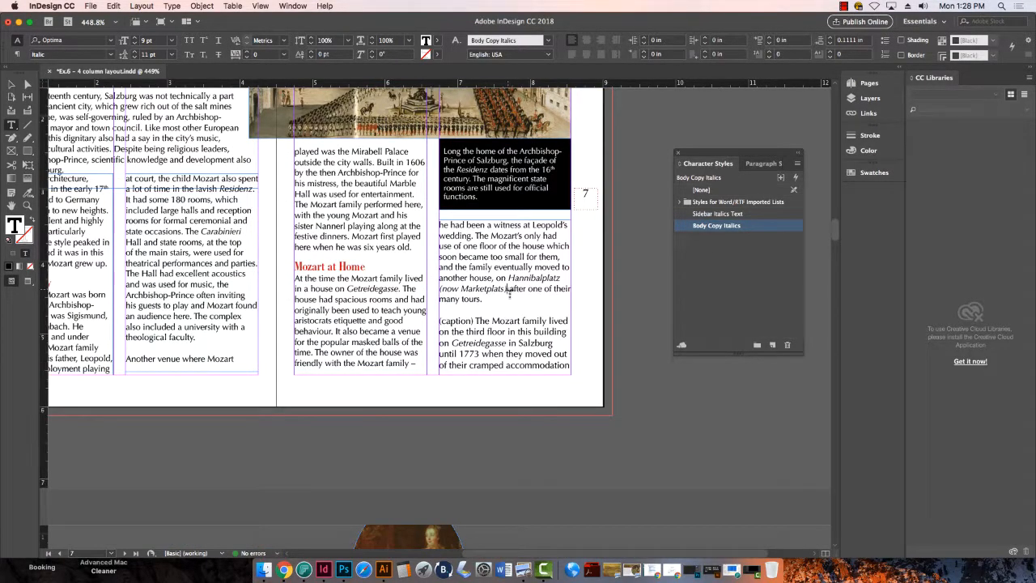
pyautogui.moveTo(508, 289); pyautogui.dragTo(508, 279)
pyautogui.click(716, 225)
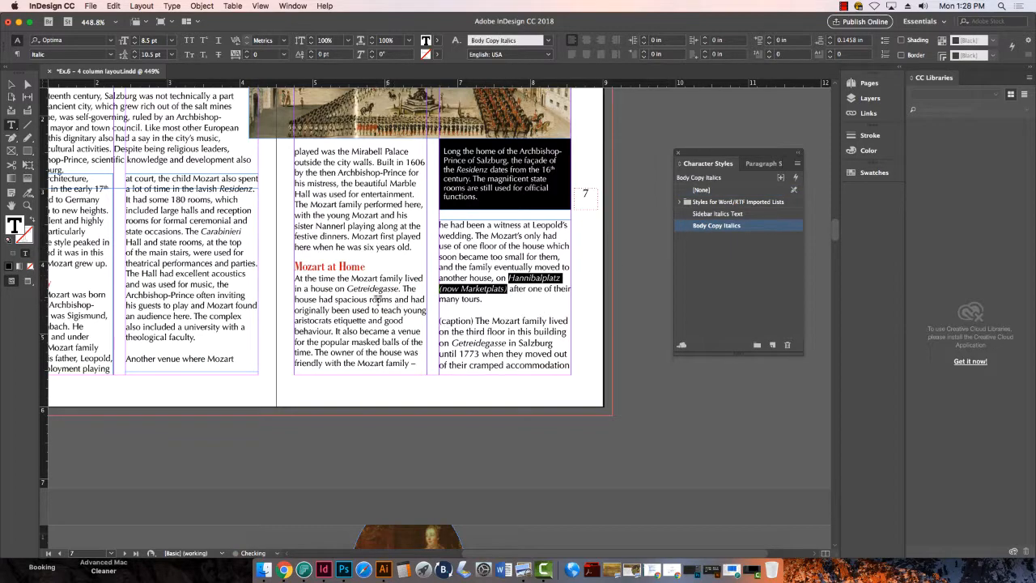
pyautogui.press('Escape')
# Step: Apply the Body Copy Italics style to the word "Carabinieri" in the second text column on page 6
pyautogui.hscroll(-10, 437, 315)
pyautogui.scroll(5, 437, 316)
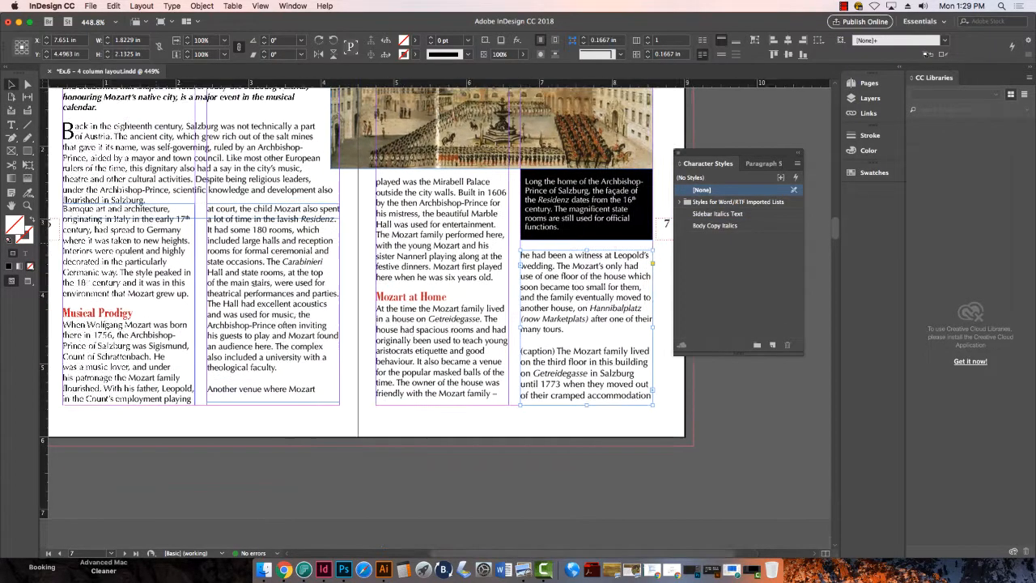
pyautogui.press('t')
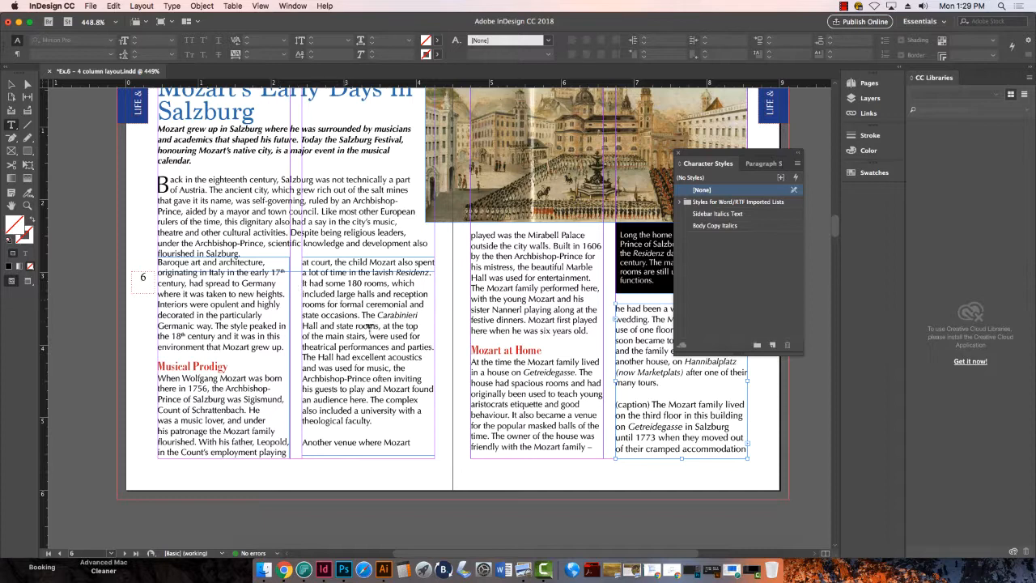
pyautogui.doubleClick(404, 315)
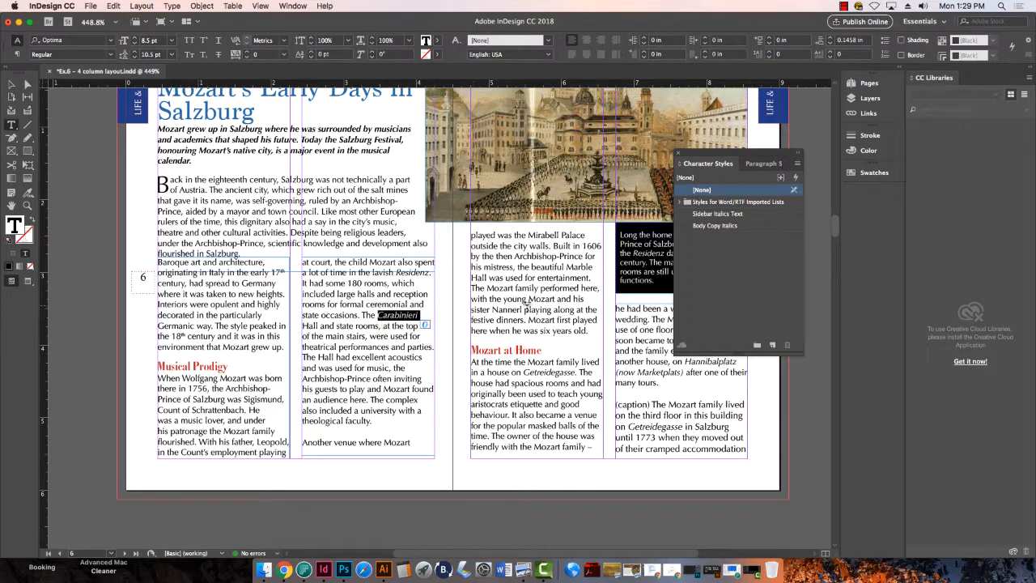
pyautogui.click(716, 225)
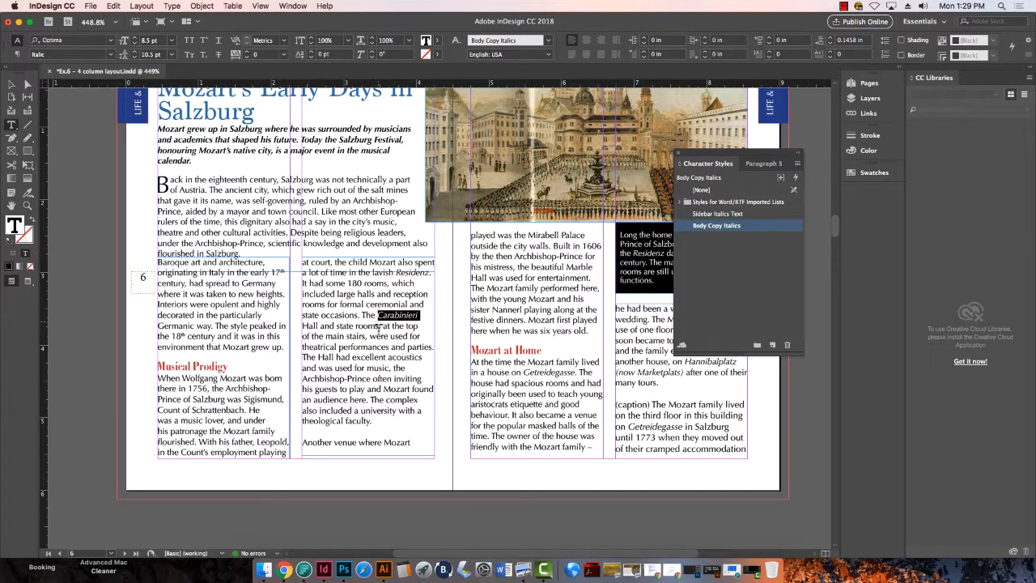
# Step: Review the text on the spreads from page 8 to page 13 for passages that need character styles
pyautogui.scroll(-10, 353, 348)
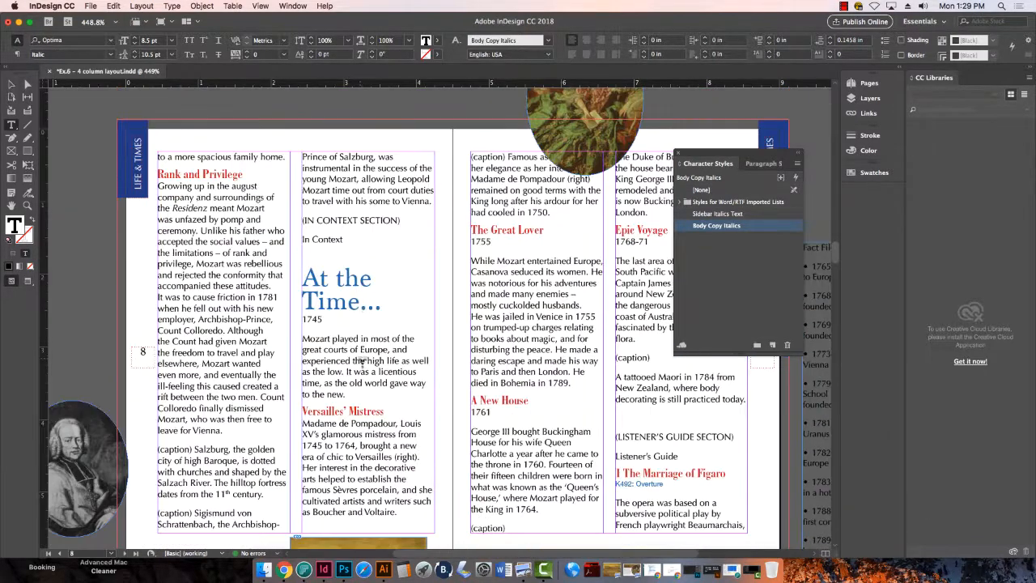
pyautogui.scroll(-3, 360, 358)
pyautogui.scroll(2, 454, 375)
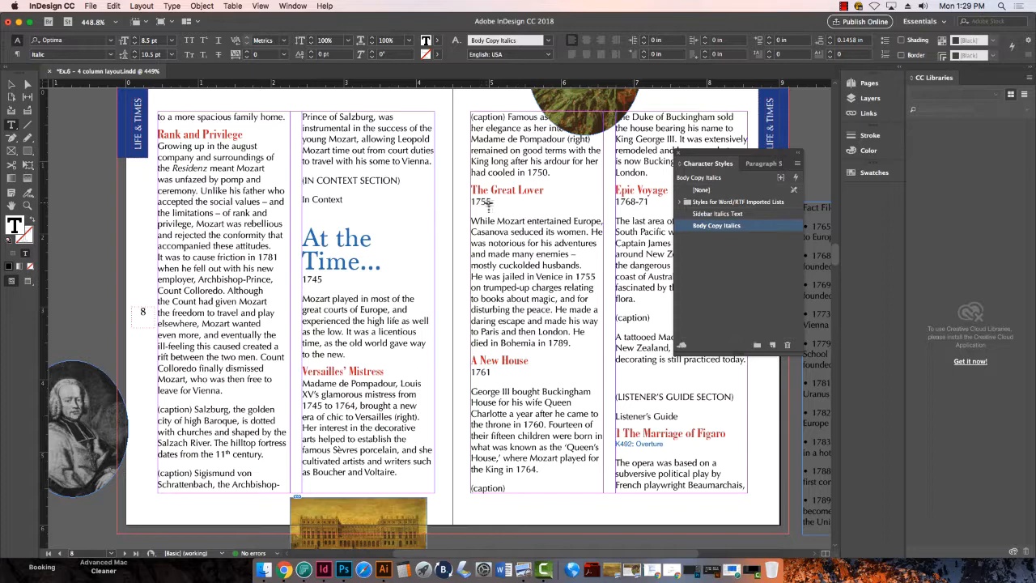
pyautogui.scroll(-1, 493, 339)
pyautogui.scroll(-3, 492, 335)
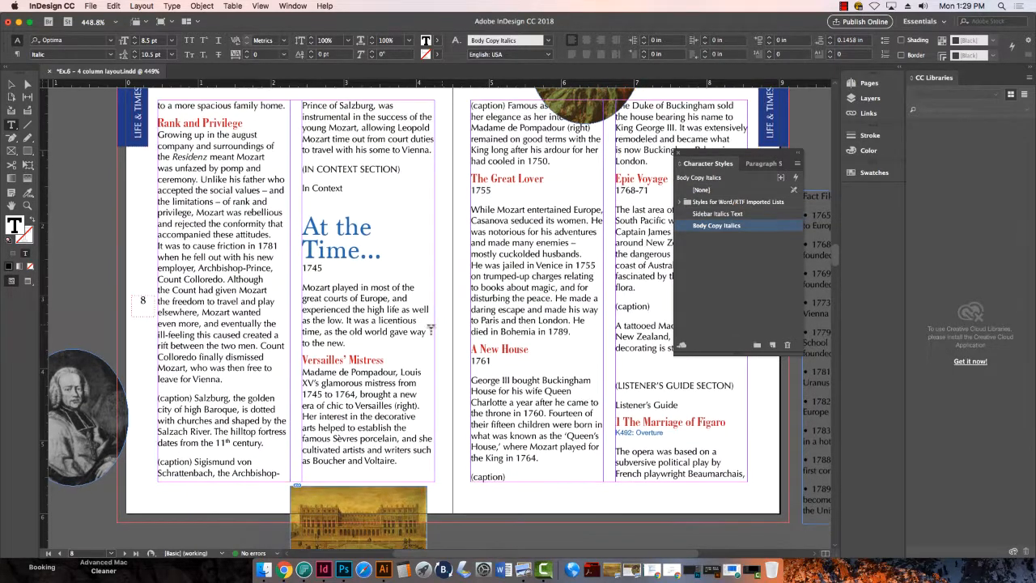
pyautogui.scroll(-15, 453, 353)
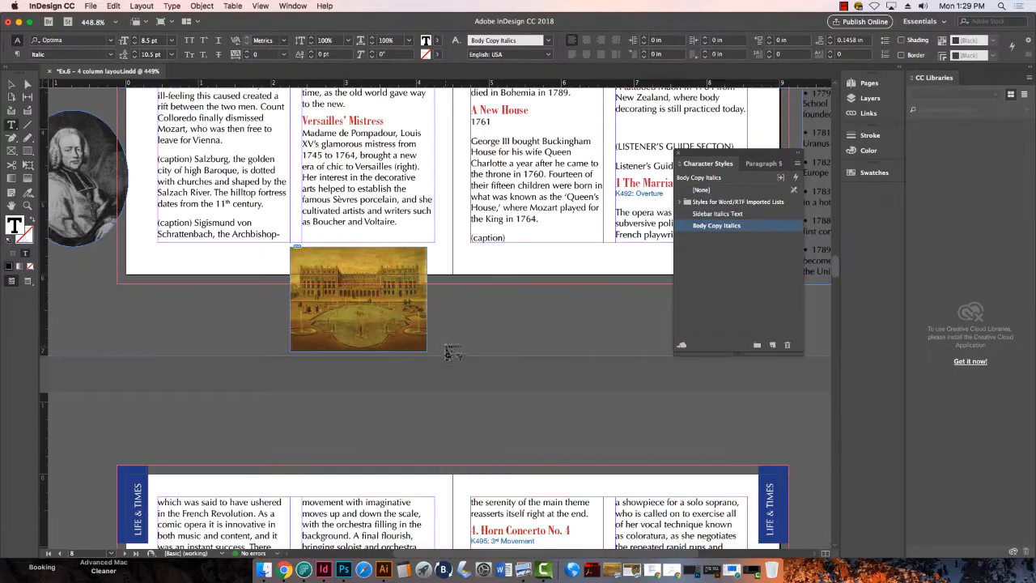
pyautogui.scroll(2, 427, 346)
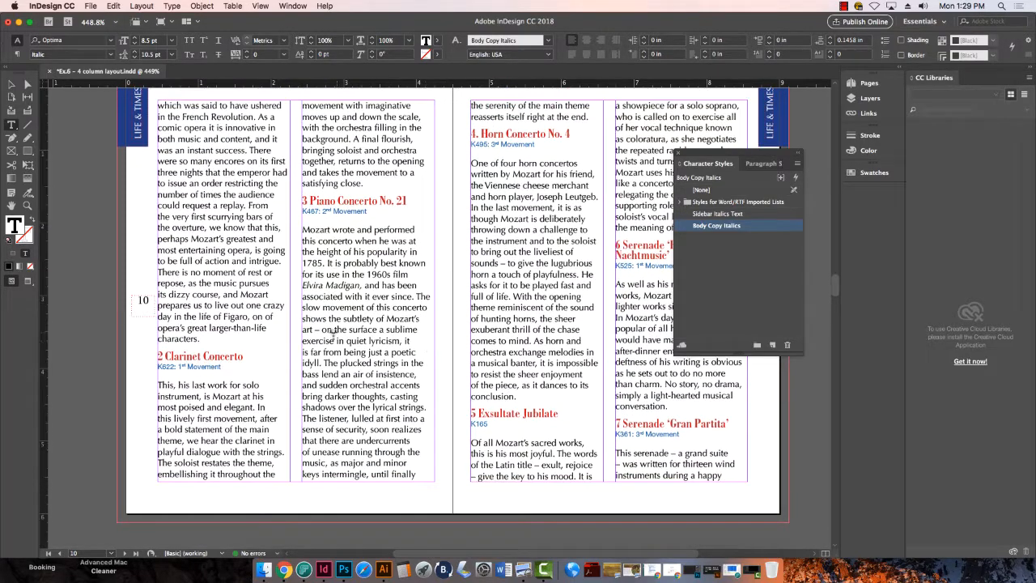
pyautogui.scroll(-12, 307, 340)
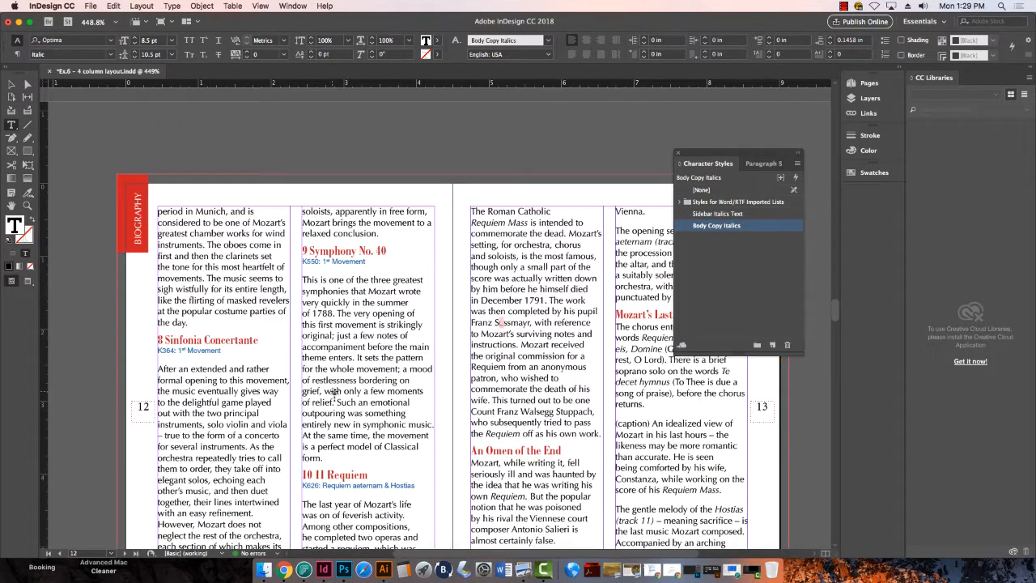
pyautogui.scroll(-5, 334, 393)
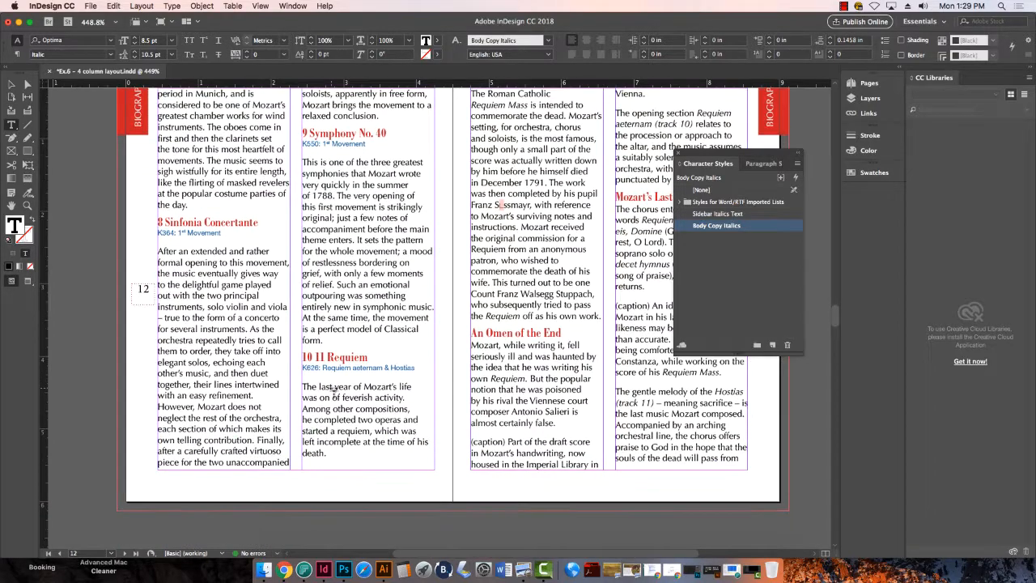
pyautogui.scroll(5, 332, 390)
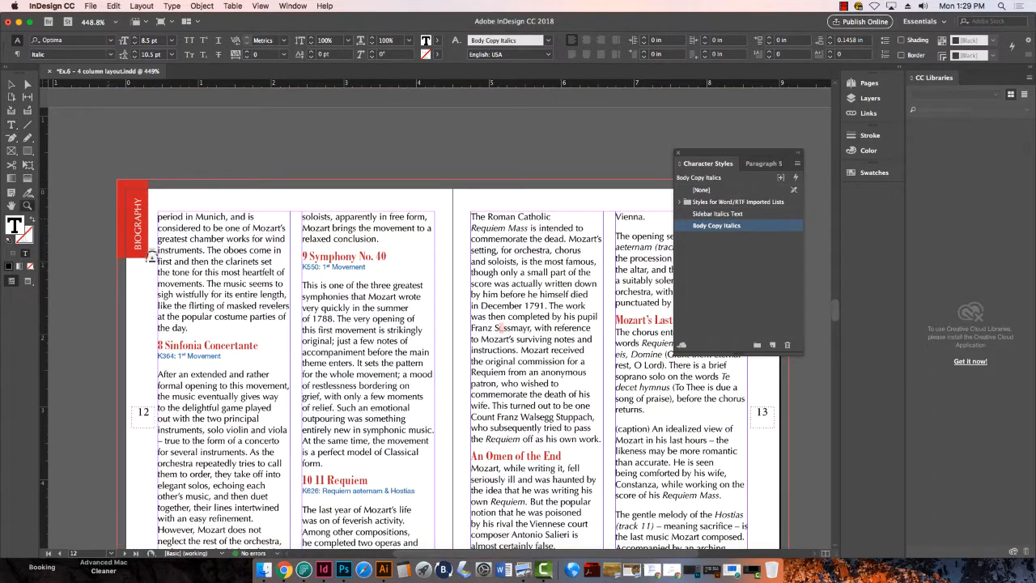
# Step: Create a character style named "Listener's Guide Numbers" with the number 1 of the "The Marriage of Figaro" heading on page 9 selected
pyautogui.scroll(20, 243, 334)
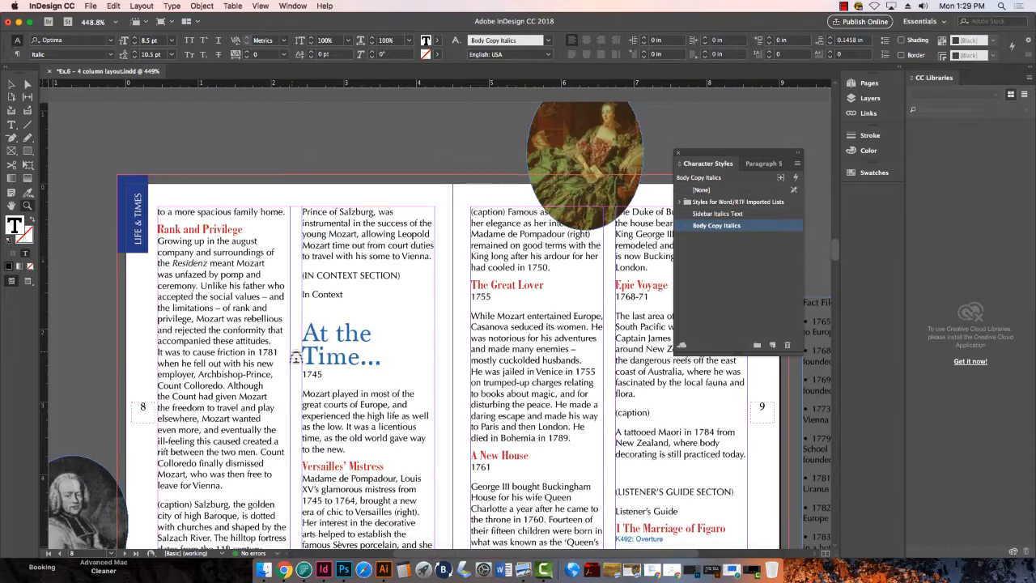
pyautogui.scroll(-4, 296, 356)
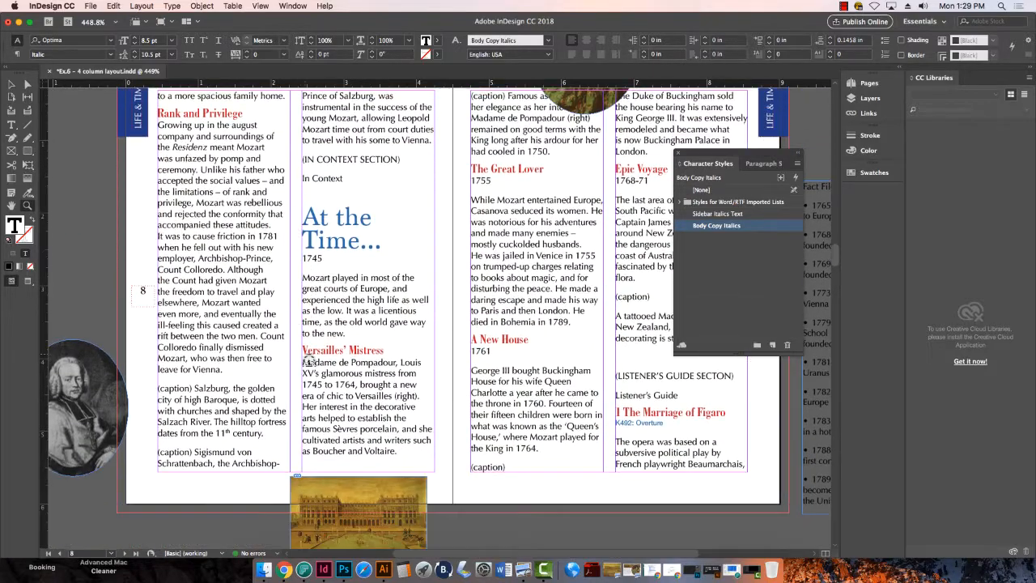
pyautogui.hscroll(5, 308, 362)
pyautogui.scroll(-1, 307, 362)
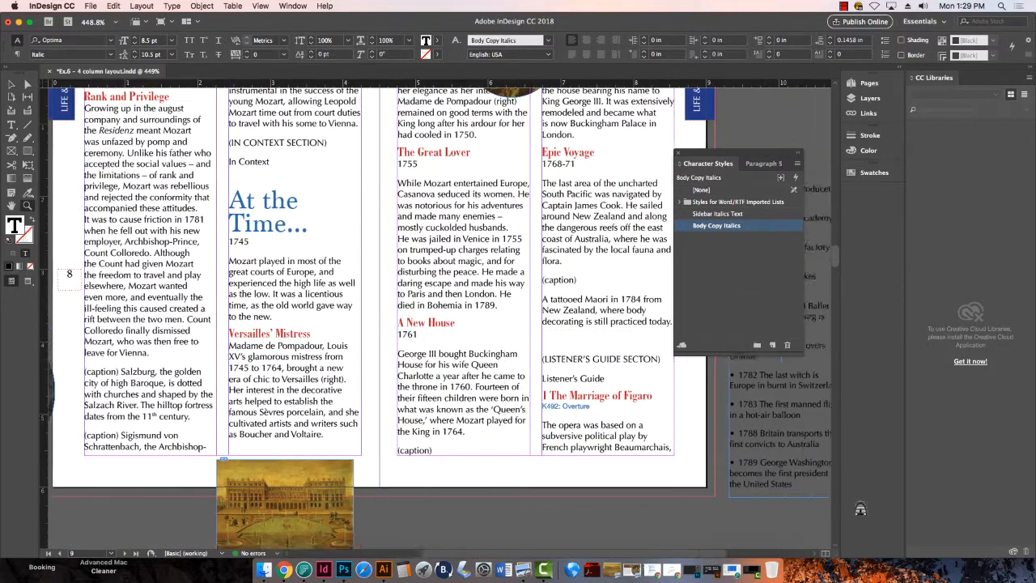
pyautogui.moveTo(860, 508); pyautogui.dragTo(863, 508)
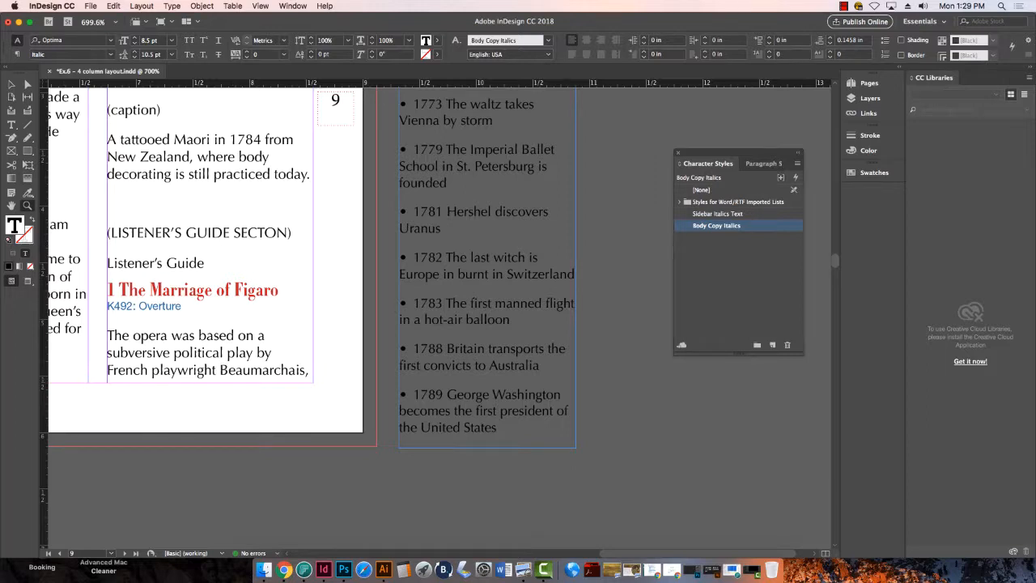
pyautogui.press('t')
pyautogui.doubleClick(129, 307)
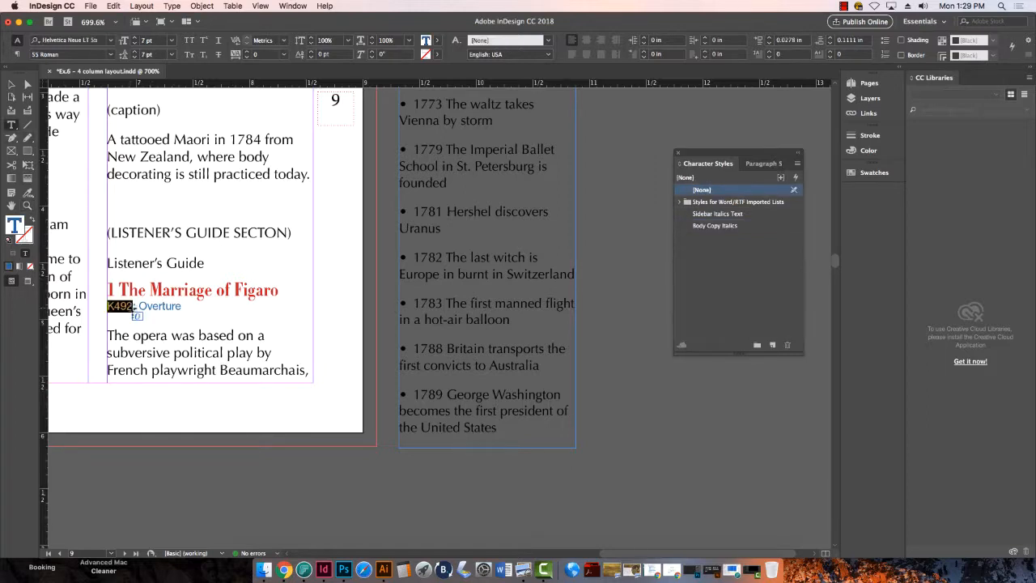
pyautogui.click(198, 290)
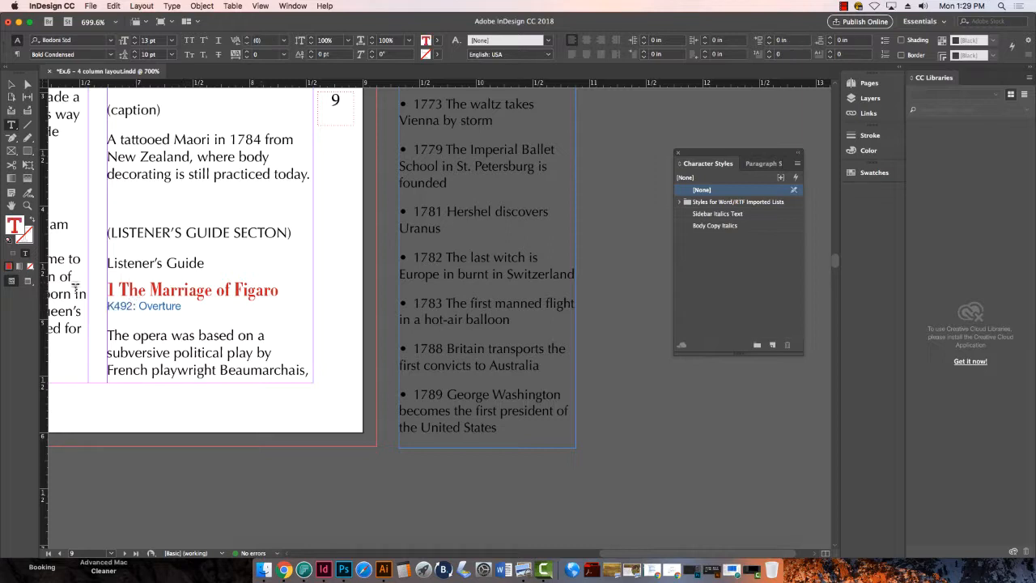
pyautogui.doubleClick(113, 290)
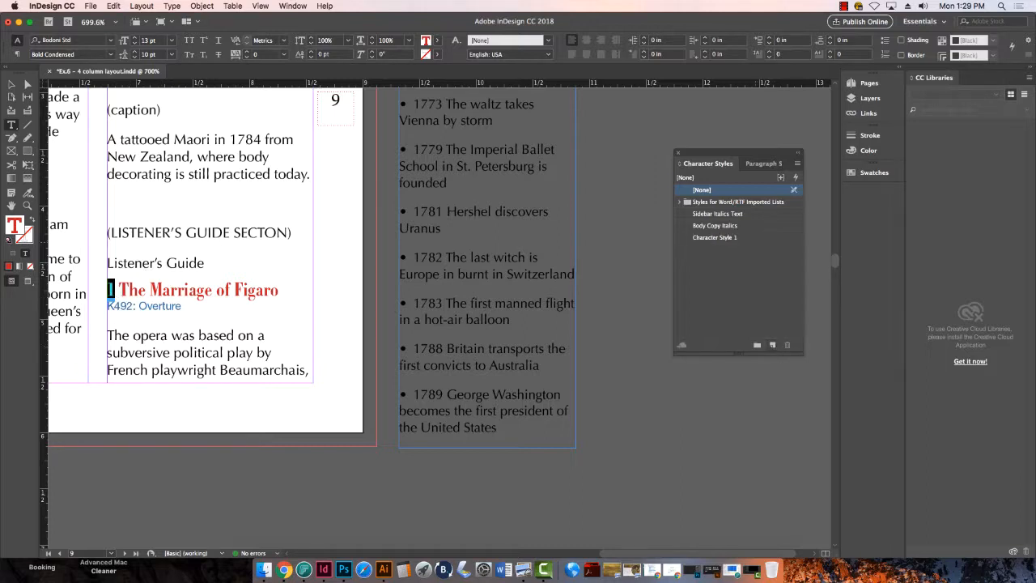
pyautogui.click(771, 345)
pyautogui.doubleClick(716, 237)
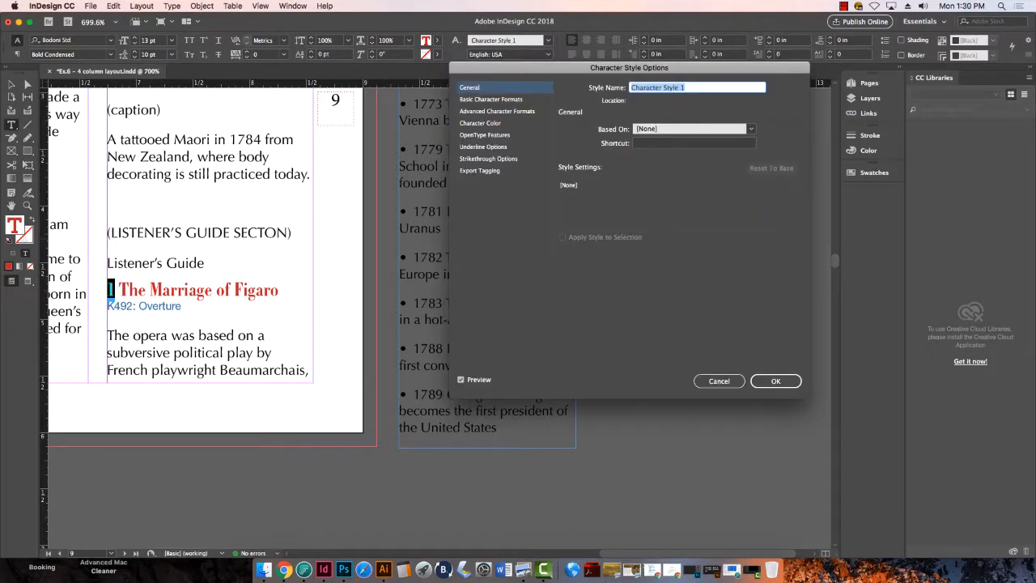
pyautogui.write("Listener's Guide Numbers")
# Step: Set the Listener's Guide Numbers style's font to Helvetica Neue LT Std in 97 Black Condensed
pyautogui.click(490, 98)
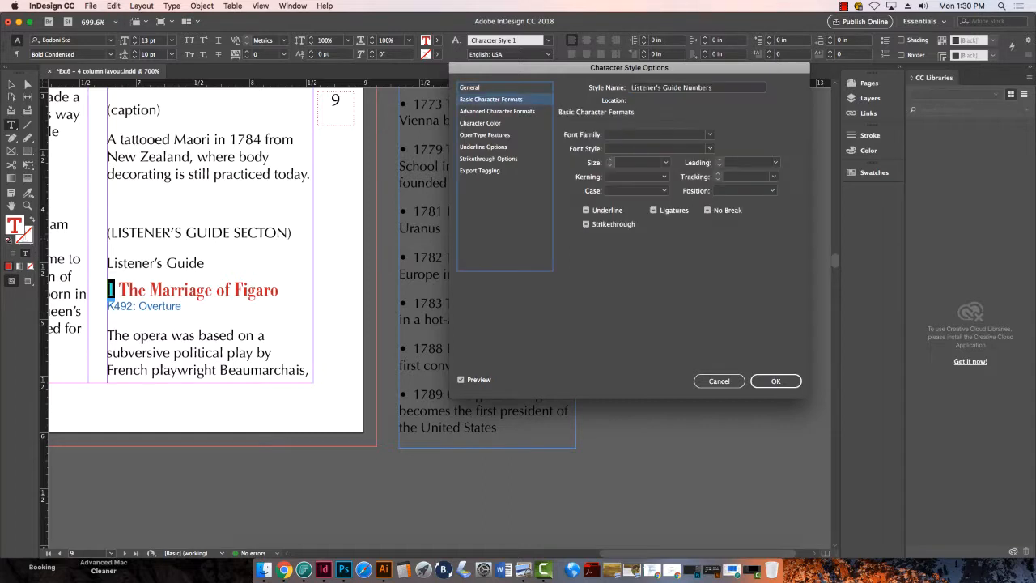
pyautogui.click(709, 135)
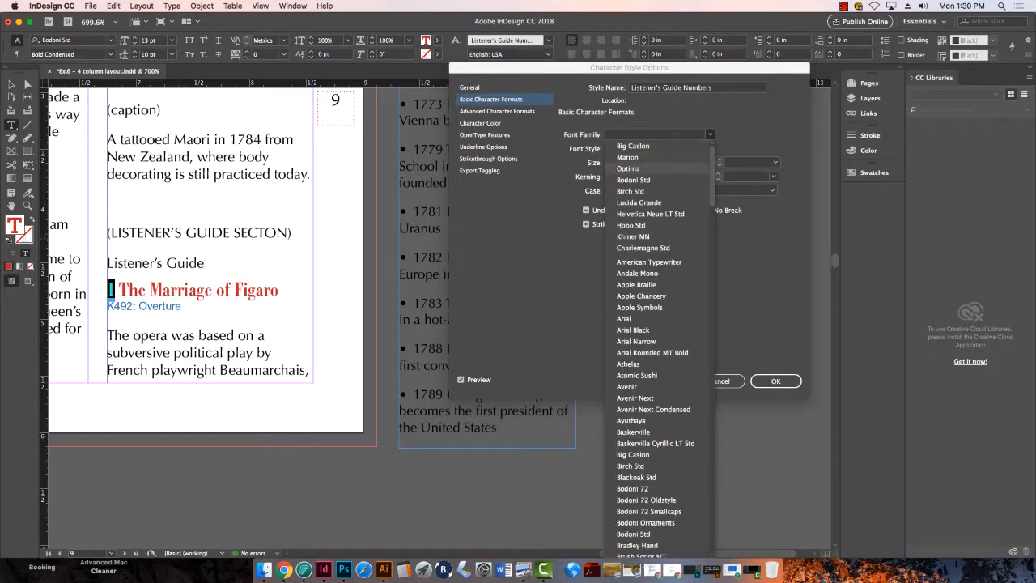
pyautogui.scroll(-5, 656, 348)
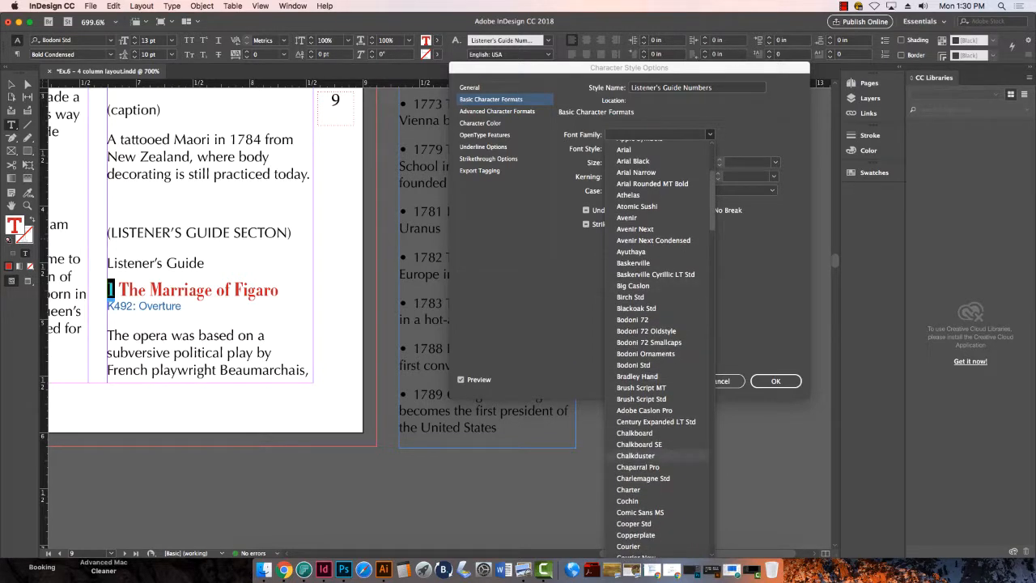
pyautogui.scroll(-10, 656, 348)
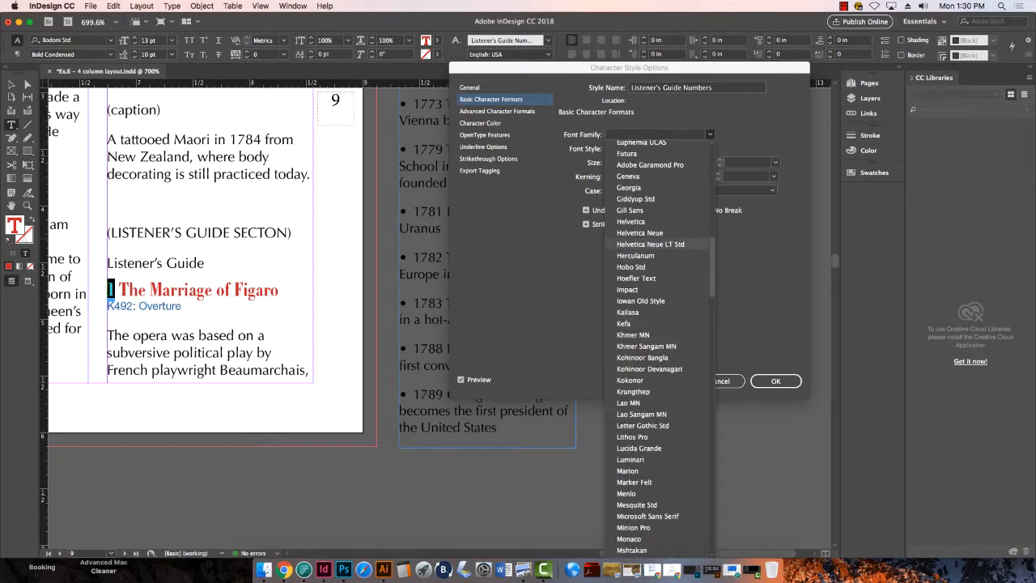
pyautogui.click(650, 244)
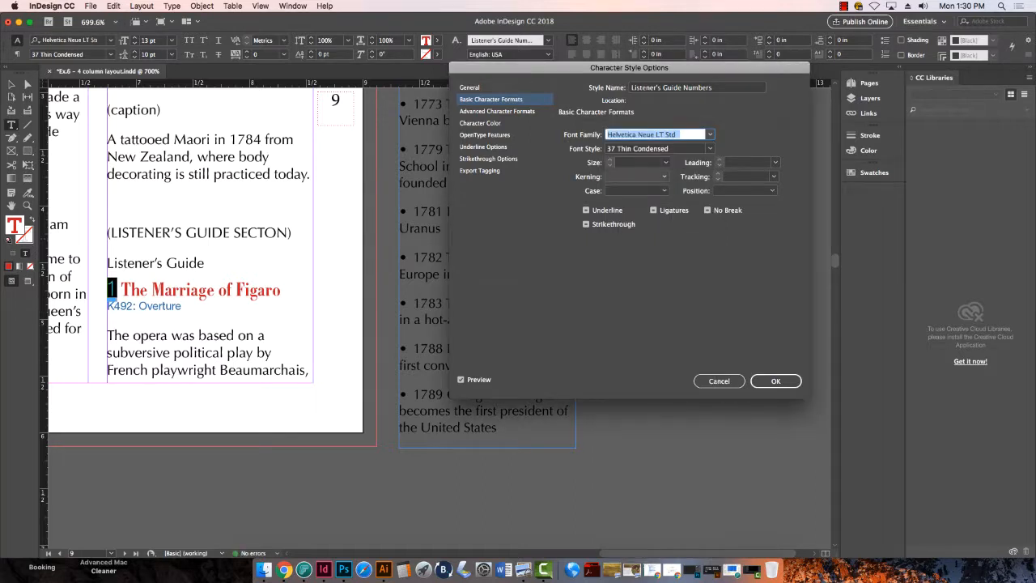
pyautogui.click(709, 148)
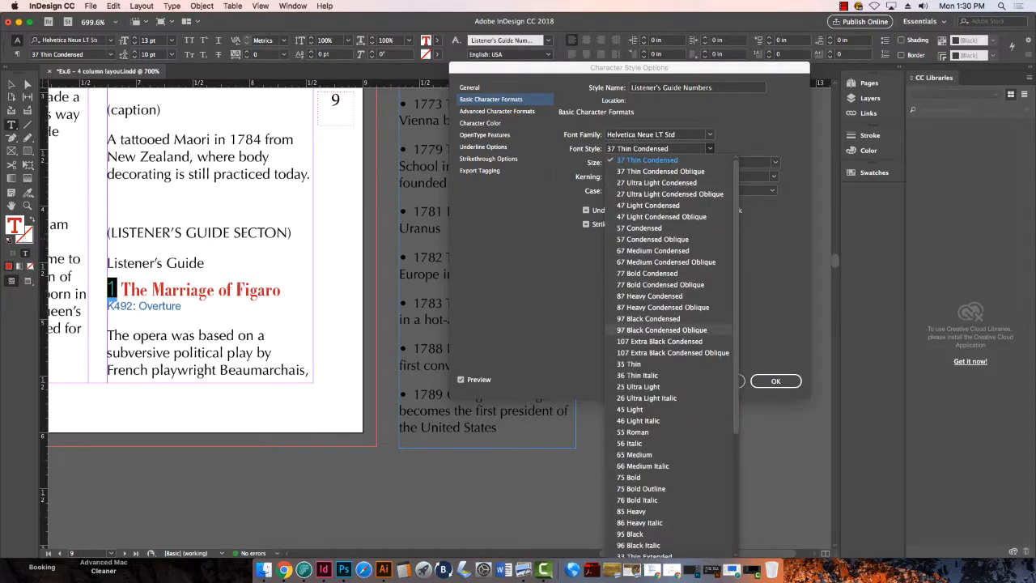
pyautogui.click(653, 318)
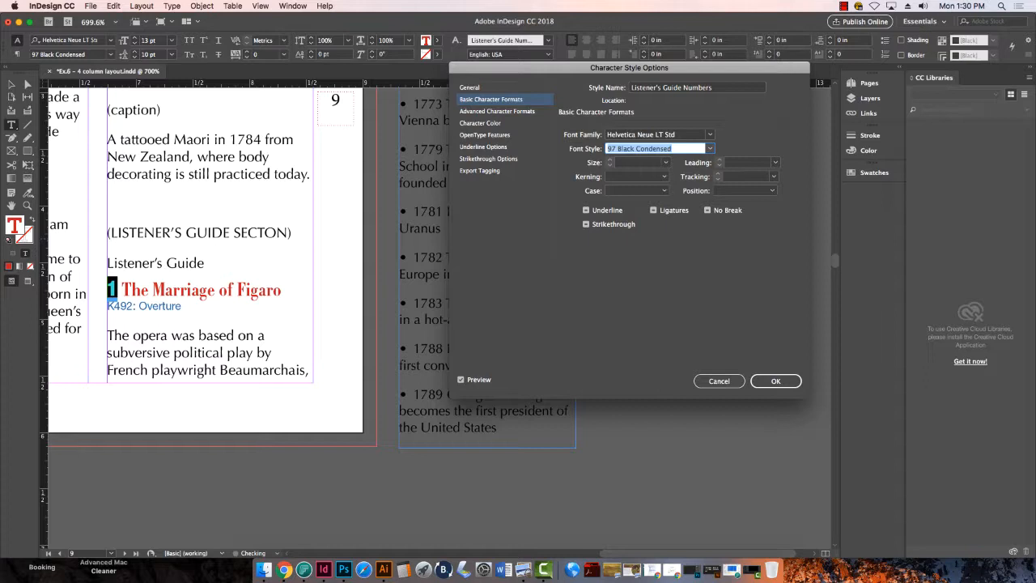
# Step: Set the Listener's Guide Numbers style's character color to the dark blue C=100 M=90 Y=10 K=0 and save the style
pyautogui.click(480, 123)
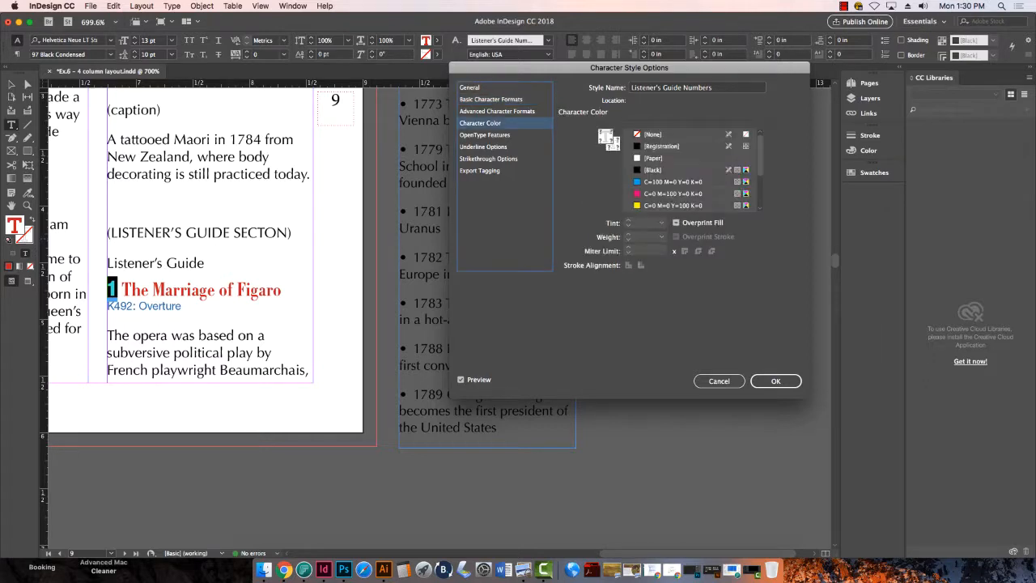
pyautogui.click(673, 182)
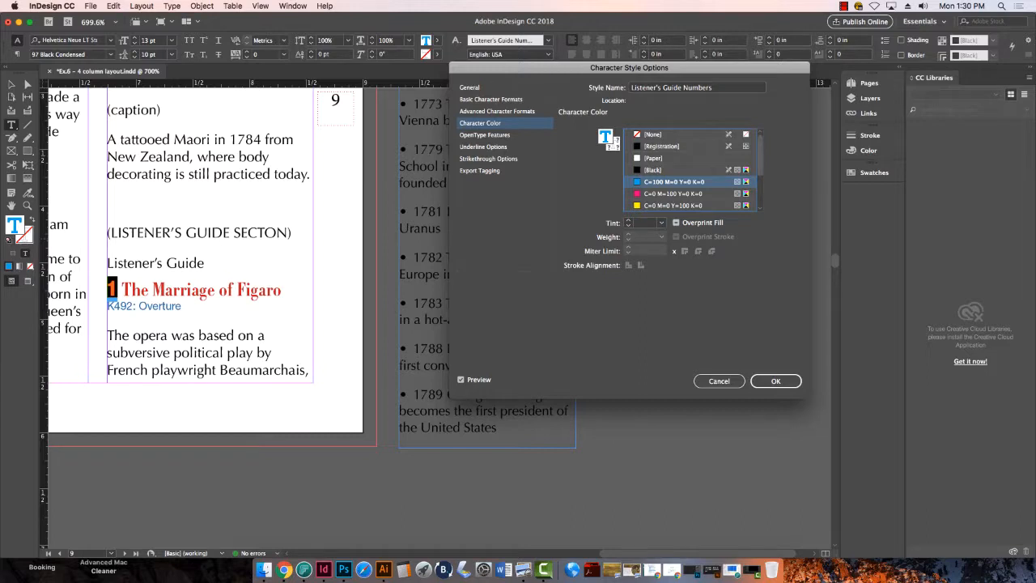
pyautogui.scroll(-3, 692, 170)
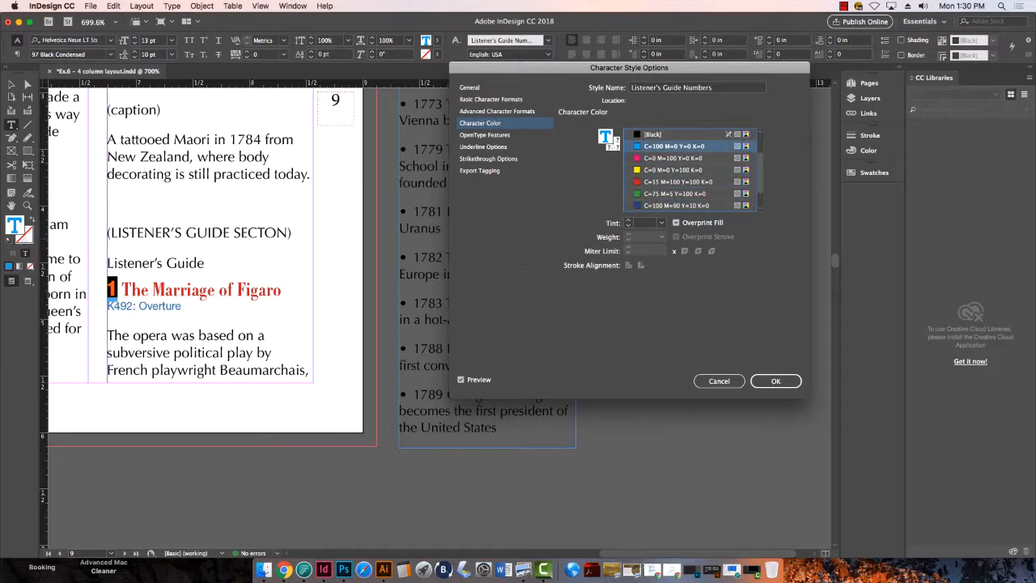
pyautogui.click(675, 205)
pyautogui.click(776, 380)
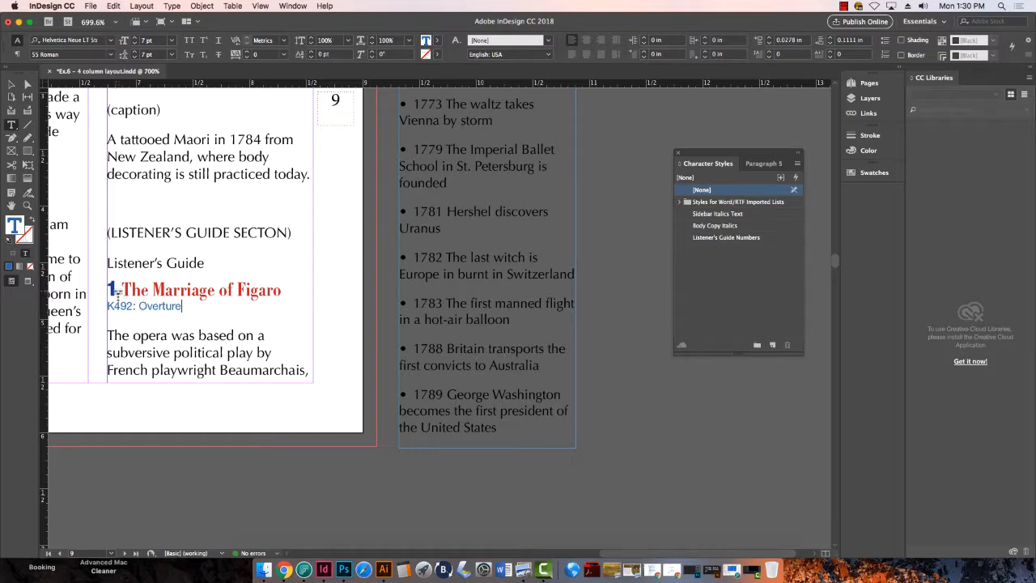
# Step: Apply the Listener's Guide Numbers style to the numbers 2 and 3 in the "Clarinet Concerto" and "Piano Concerto No. 21" headings on page 10
pyautogui.press('super+0')
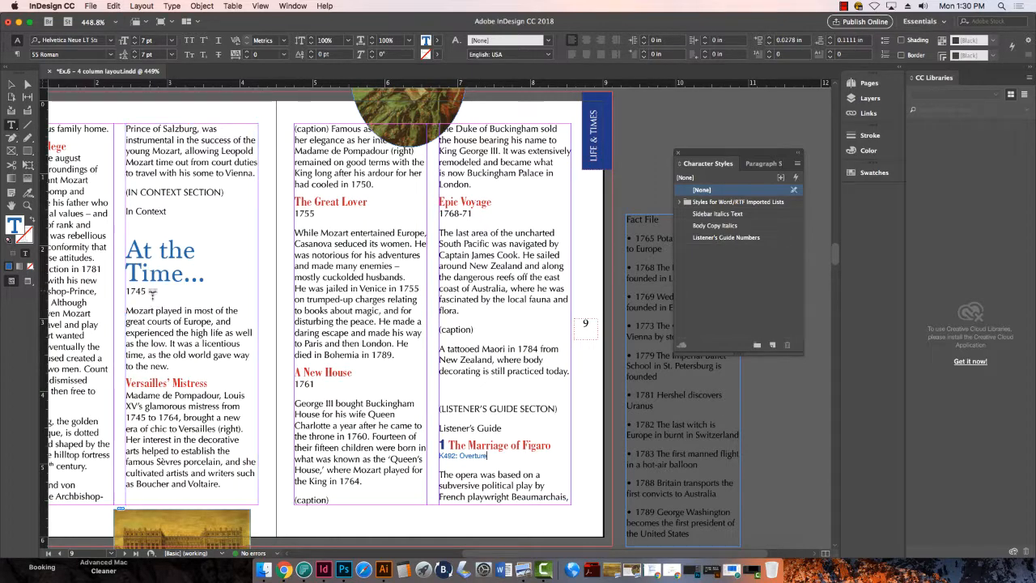
pyautogui.scroll(-8, 354, 421)
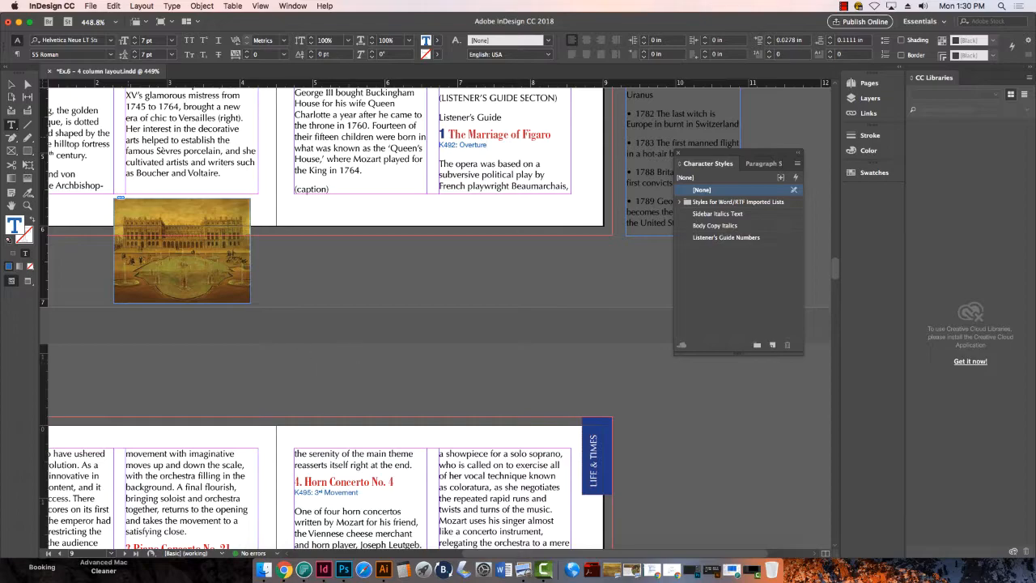
pyautogui.press('Escape')
pyautogui.scroll(-6, 508, 424)
pyautogui.hscroll(-6, 509, 424)
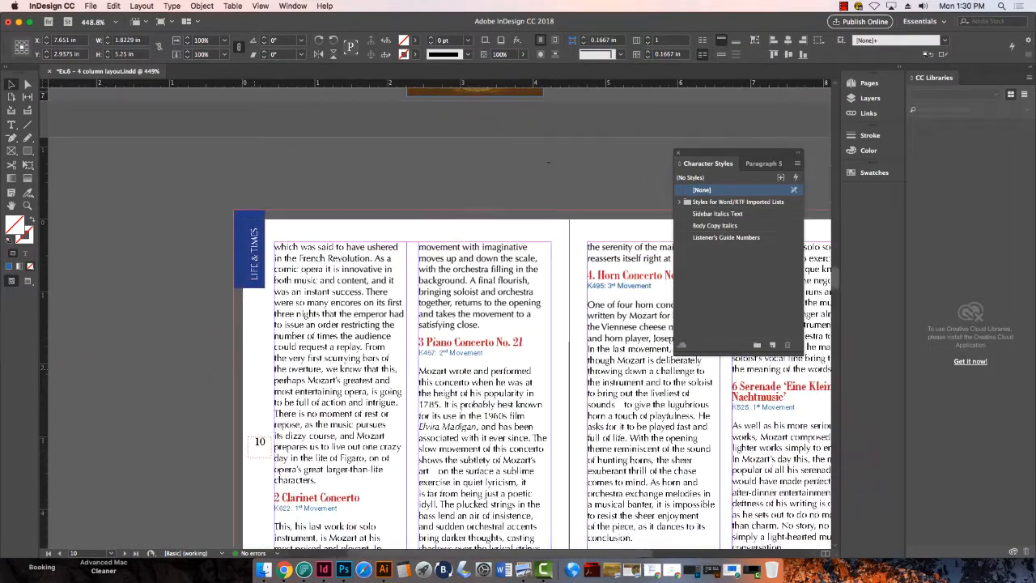
pyautogui.scroll(-3, 510, 424)
pyautogui.hscroll(1, 509, 424)
pyautogui.click(11, 124)
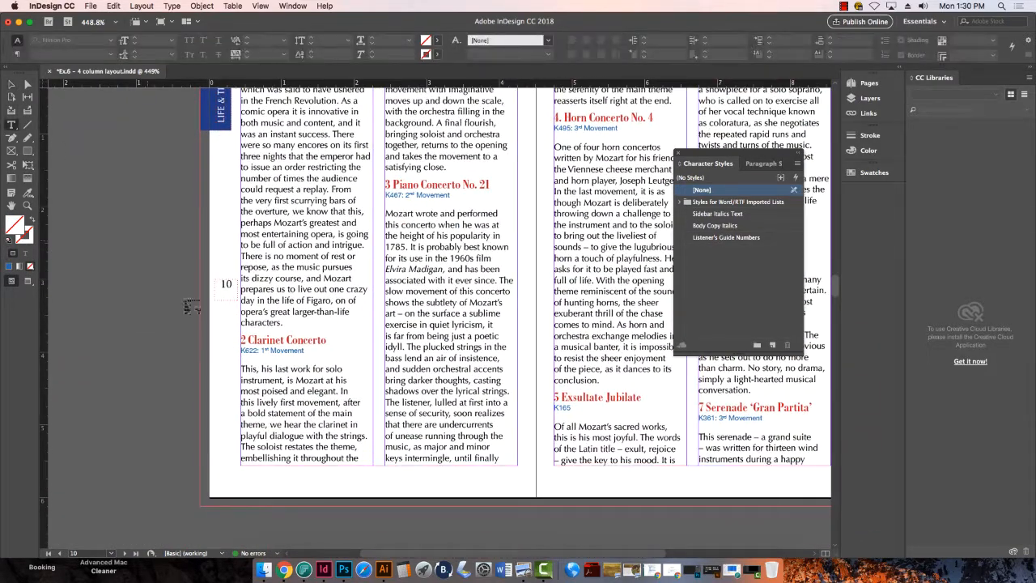
pyautogui.moveTo(247, 340); pyautogui.dragTo(240, 341)
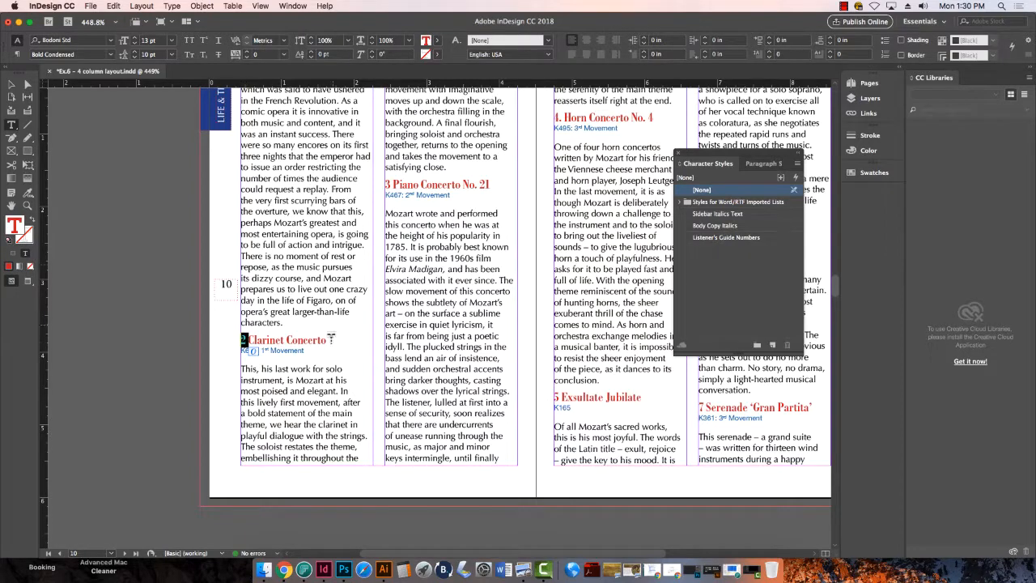
pyautogui.click(725, 237)
pyautogui.moveTo(394, 185); pyautogui.dragTo(385, 186)
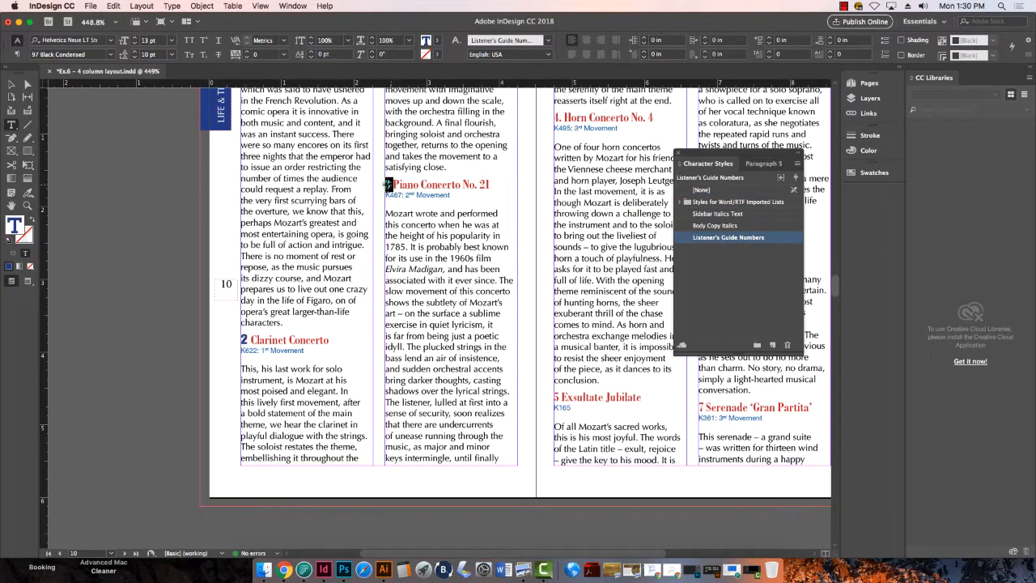
pyautogui.click(726, 237)
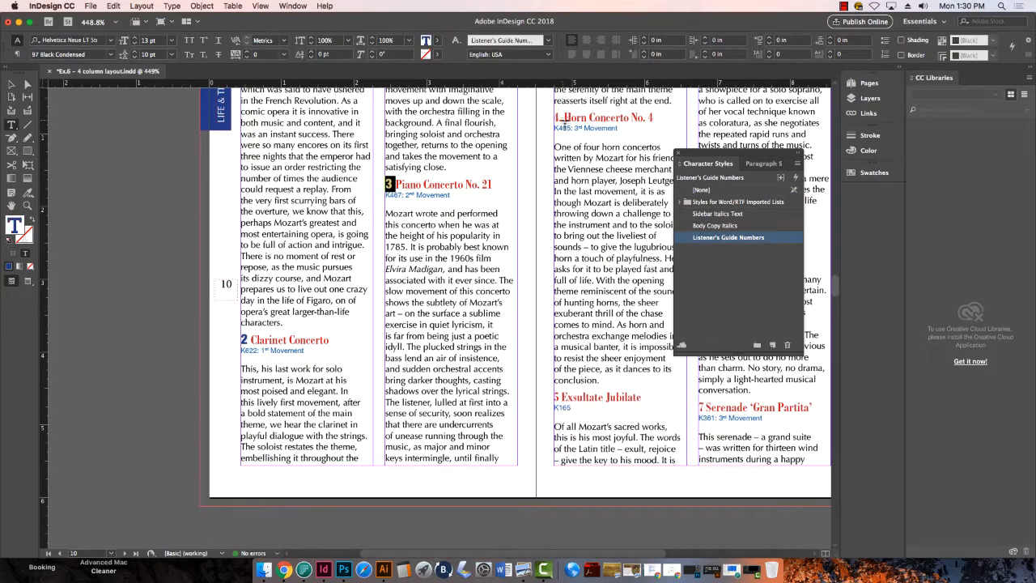
# Step: Delete the period after the 4 in the "Horn Concerto No. 4" heading and apply the Listener's Guide Numbers style to that leading number
pyautogui.click(564, 119)
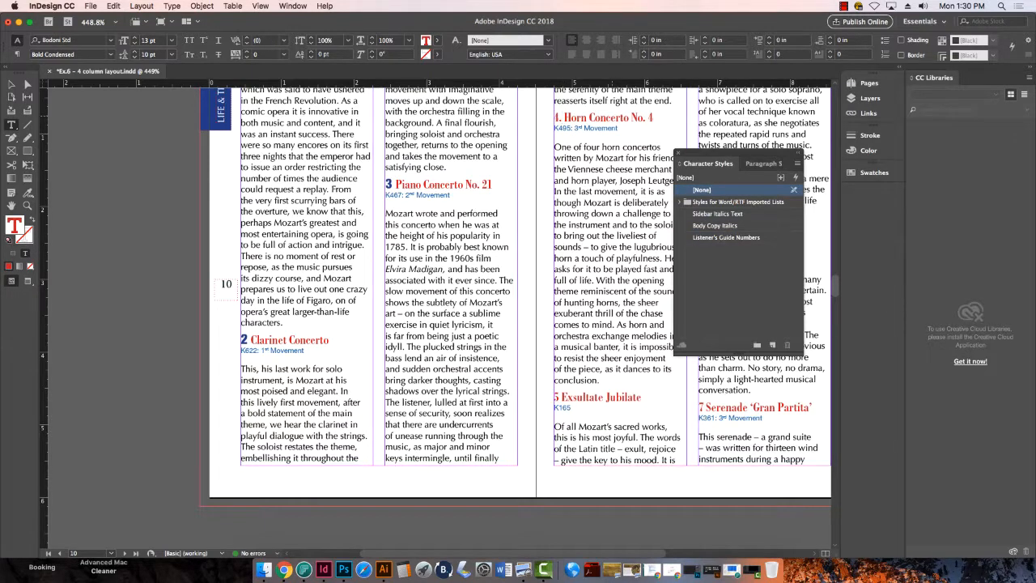
pyautogui.press('BackSpace')
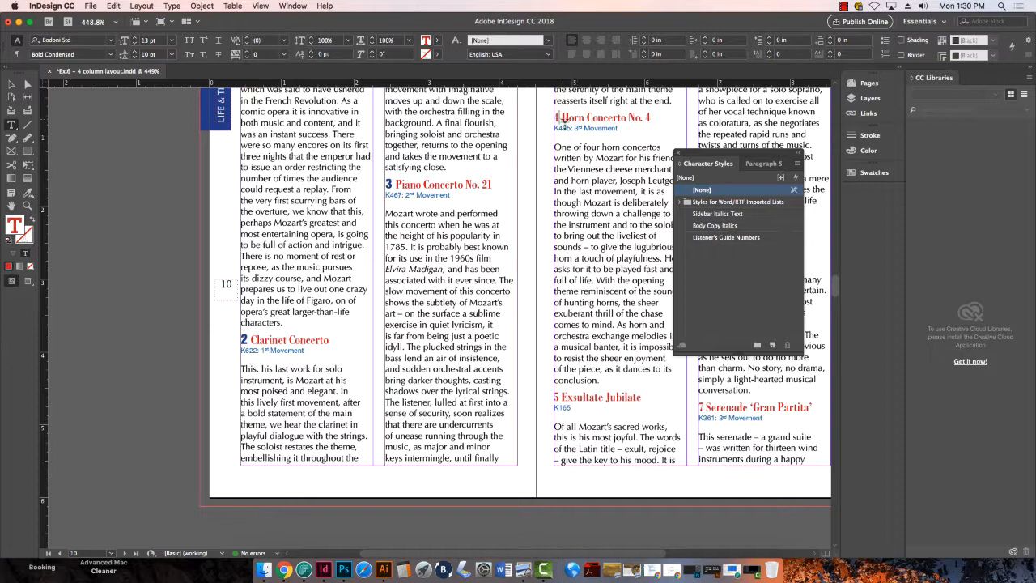
pyautogui.hotkey('shift', 'Left')
pyautogui.click(726, 237)
# Step: Apply the Listener's Guide Numbers style to the number 5 in the "Exsultate Jubilate" heading
pyautogui.moveTo(562, 397); pyautogui.dragTo(552, 401)
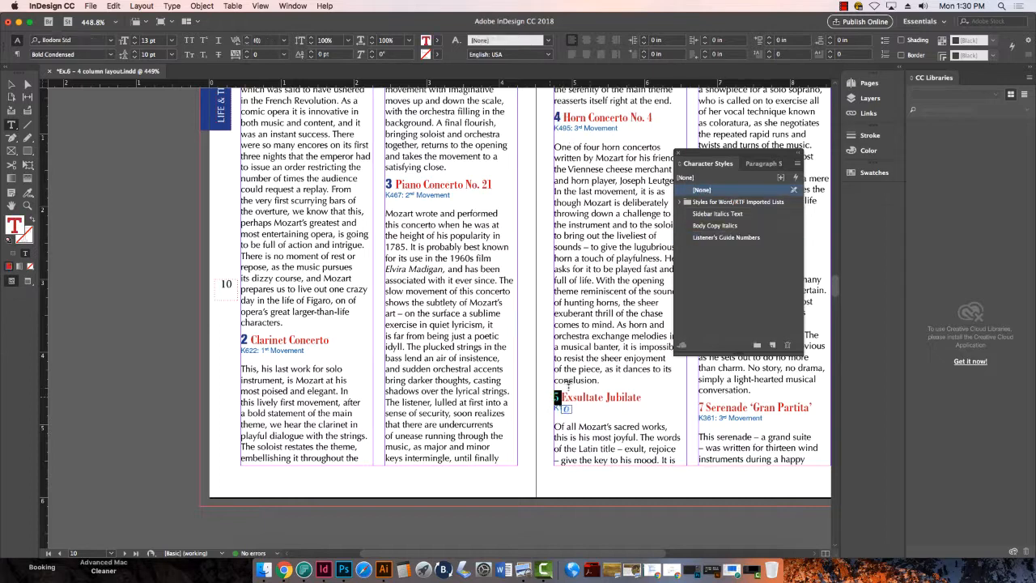
pyautogui.click(715, 226)
pyautogui.click(720, 237)
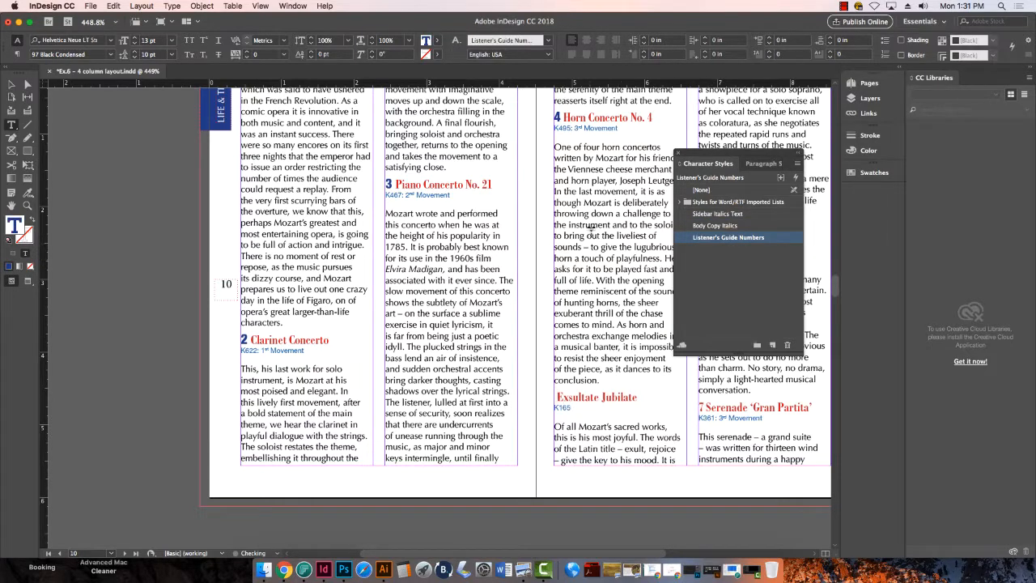
pyautogui.moveTo(591, 227); pyautogui.dragTo(483, 246)
pyautogui.press('super+z')
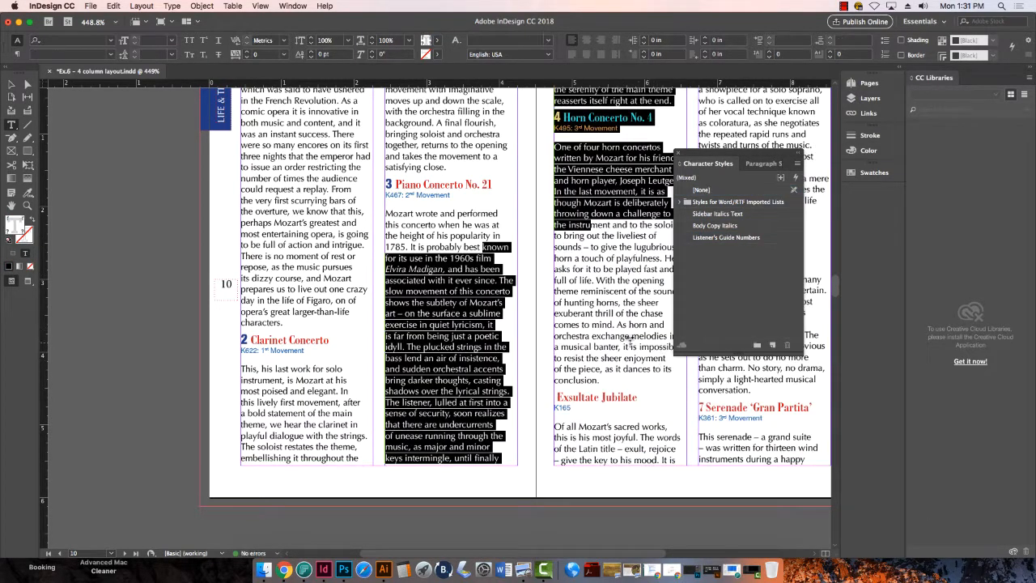
pyautogui.click(627, 318)
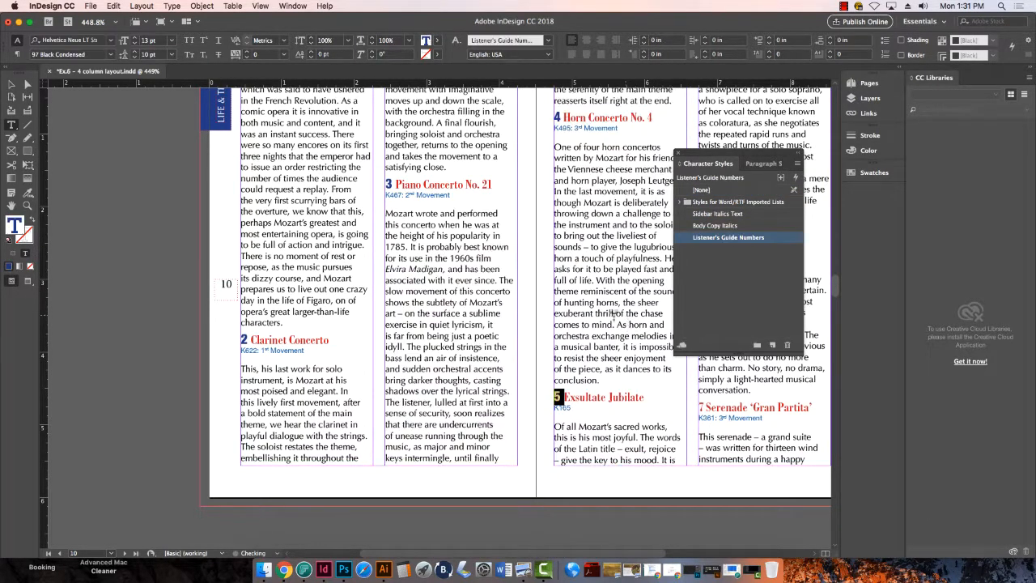
# Step: Apply the Listener's Guide Numbers style to the numbers 6 and 7 in the two "Serenade" headings on page 11
pyautogui.press('Escape')
pyautogui.moveTo(740, 465); pyautogui.dragTo(408, 502)
pyautogui.doubleClick(377, 271)
pyautogui.click(373, 267)
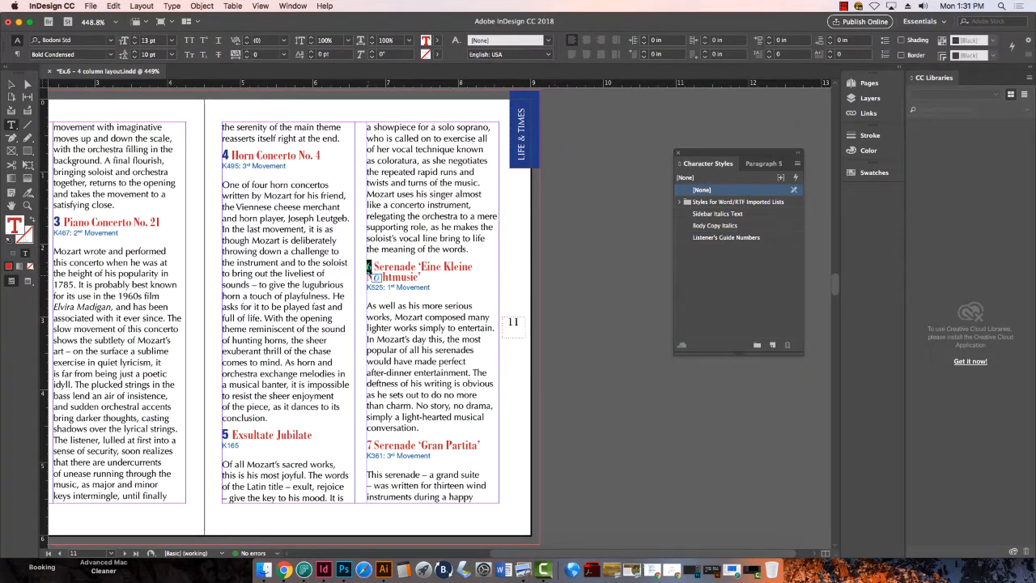
pyautogui.click(726, 237)
pyautogui.moveTo(373, 445); pyautogui.dragTo(367, 446)
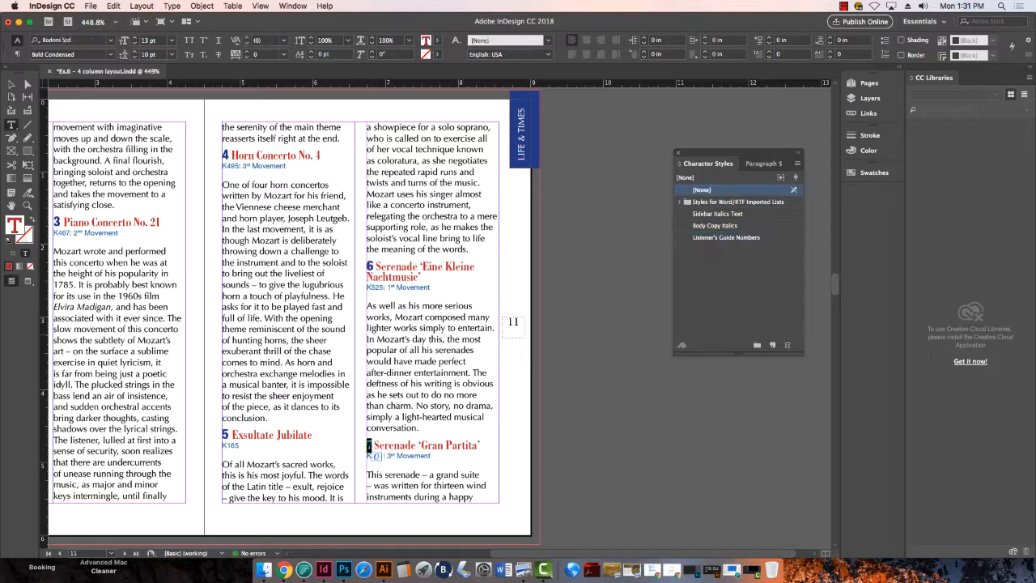
pyautogui.click(725, 237)
pyautogui.press('Escape')
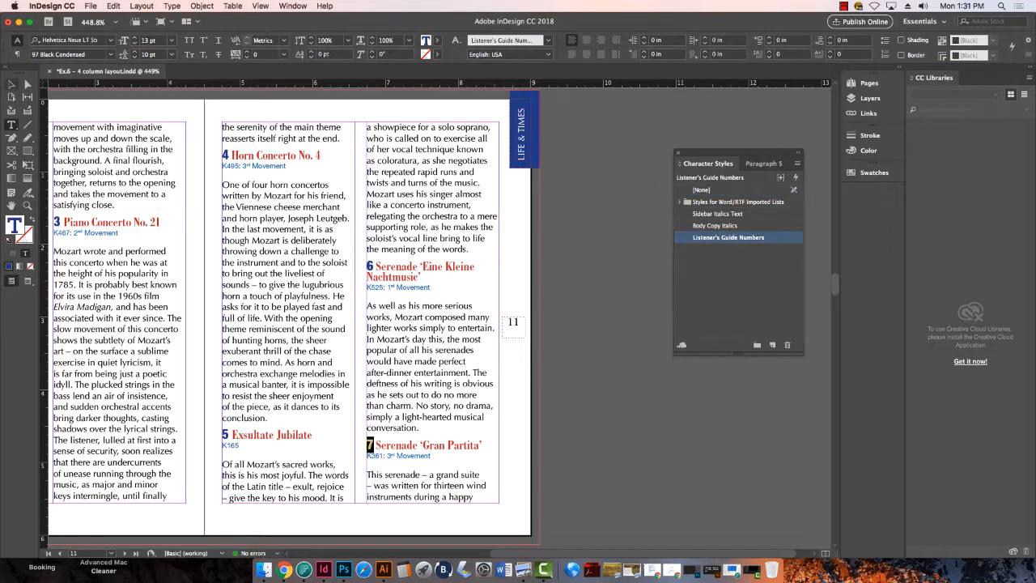
# Step: Apply the Listener's Guide Numbers style to the numbers 8 and 9 in the "Sinfonia Concertante" and "Symphony No. 40" headings on page 12
pyautogui.click(688, 422)
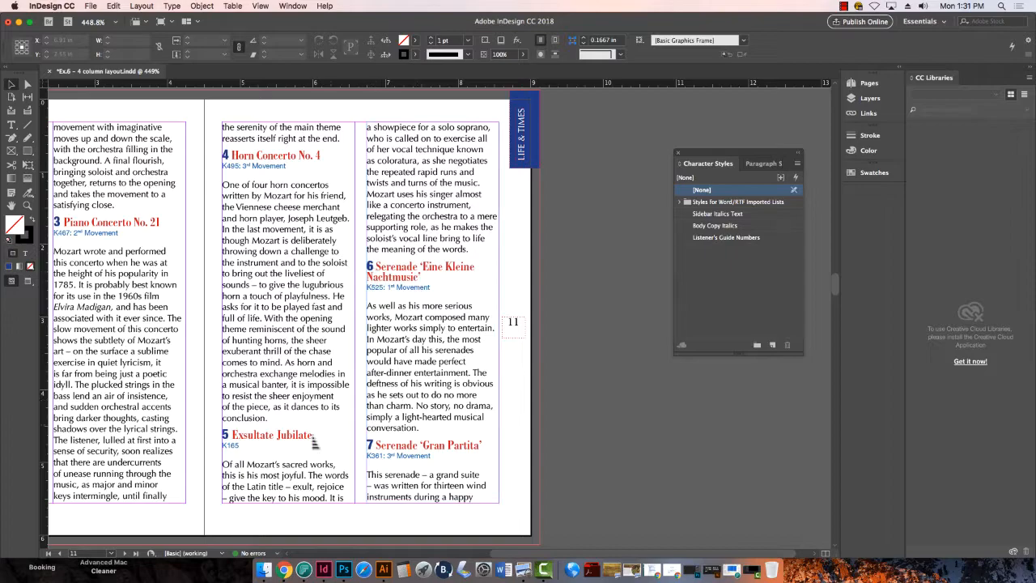
pyautogui.scroll(-15, 375, 277)
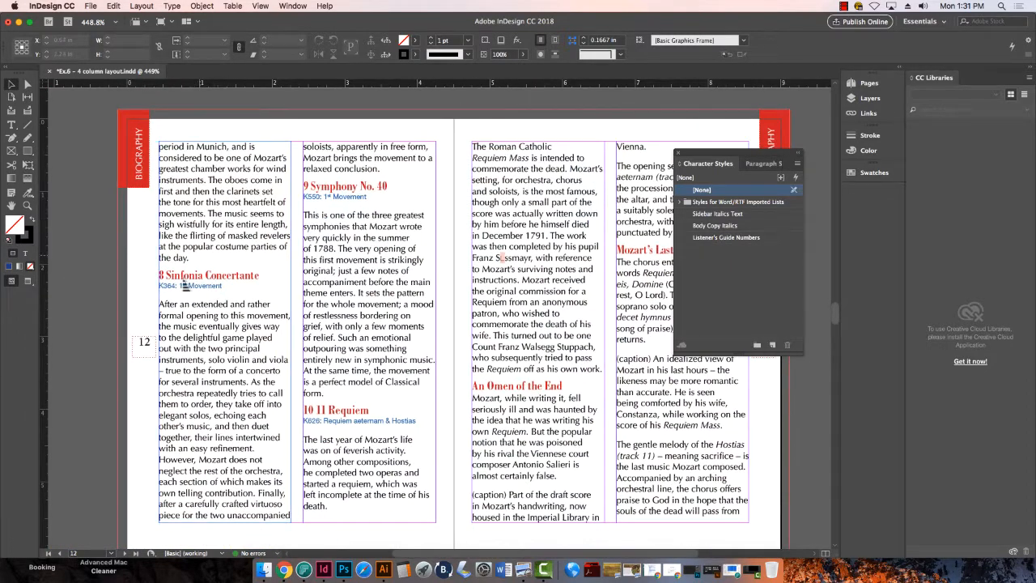
pyautogui.doubleClick(166, 277)
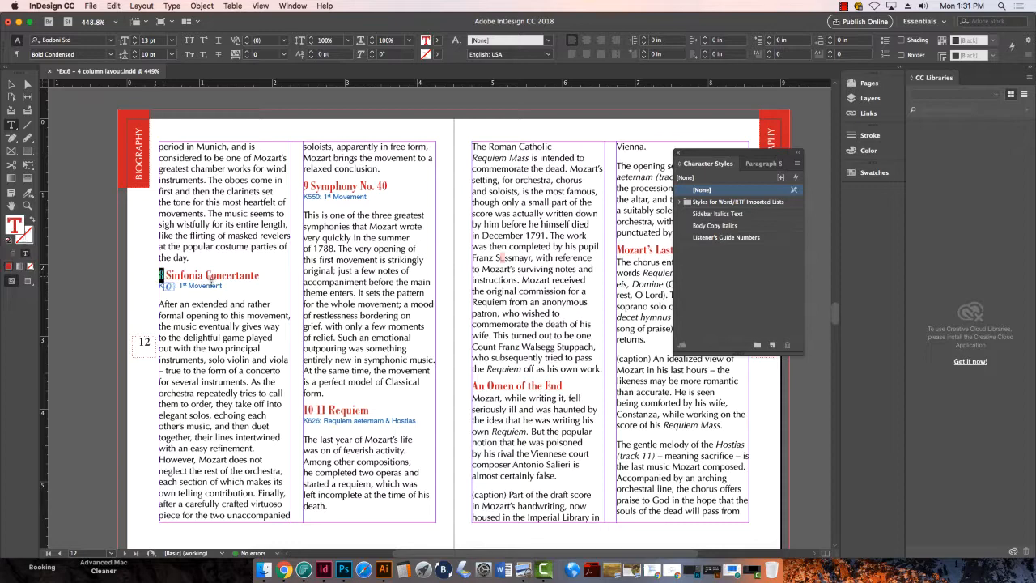
pyautogui.doubleClick(162, 276)
pyautogui.click(728, 237)
pyautogui.doubleClick(306, 186)
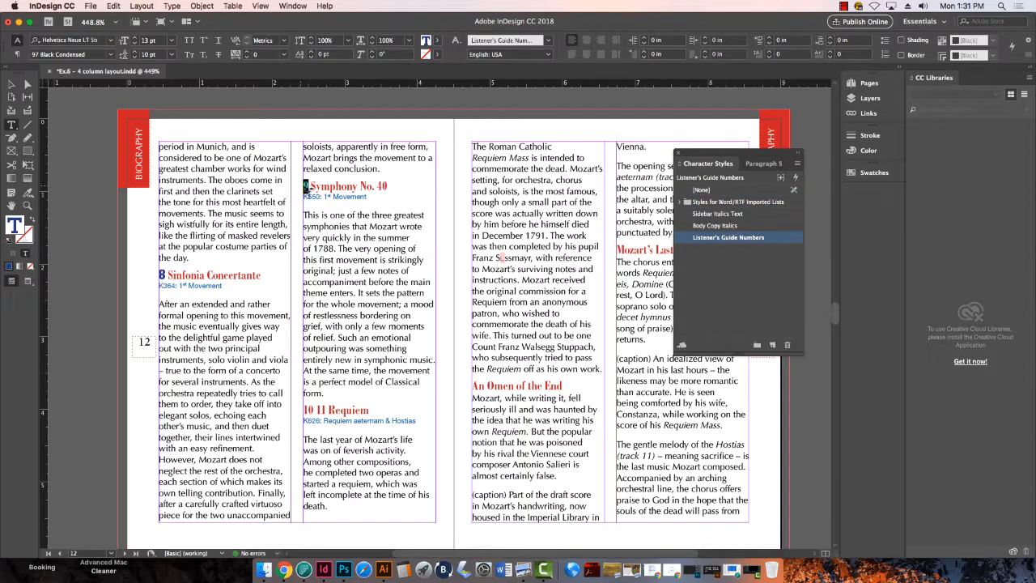
pyautogui.click(727, 237)
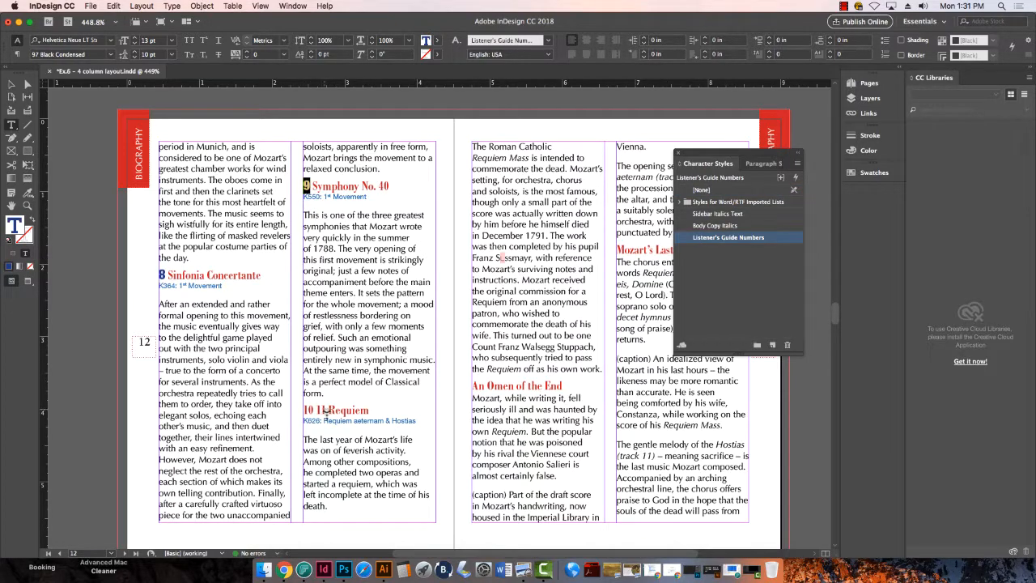
# Step: Apply the Listener's Guide Numbers style to the numbers 10 and 11 in the "Requiem" heading
pyautogui.moveTo(326, 411); pyautogui.dragTo(295, 411)
pyautogui.moveTo(402, 472); pyautogui.dragTo(398, 472)
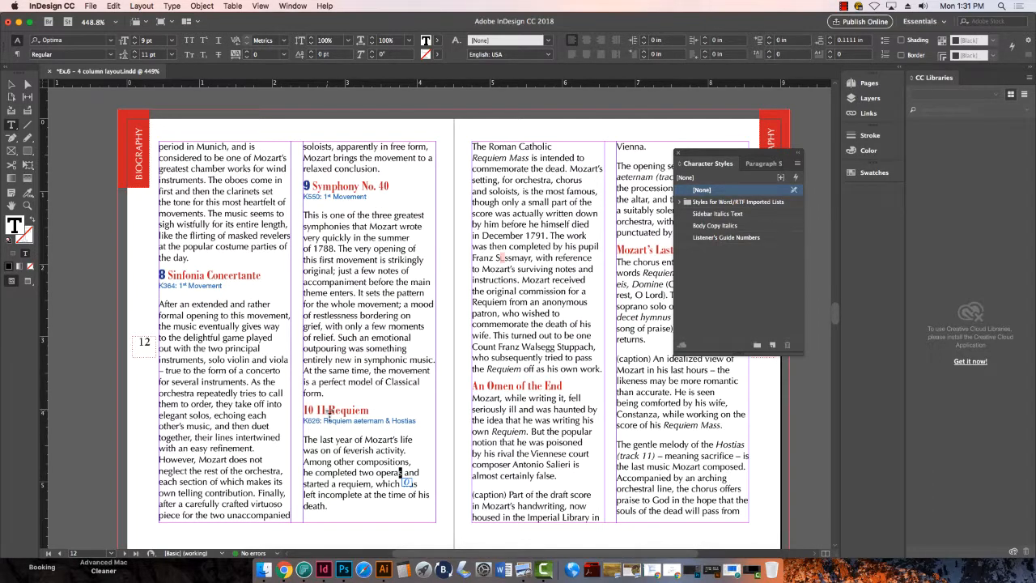
pyautogui.moveTo(328, 413); pyautogui.dragTo(304, 410)
pyautogui.click(726, 237)
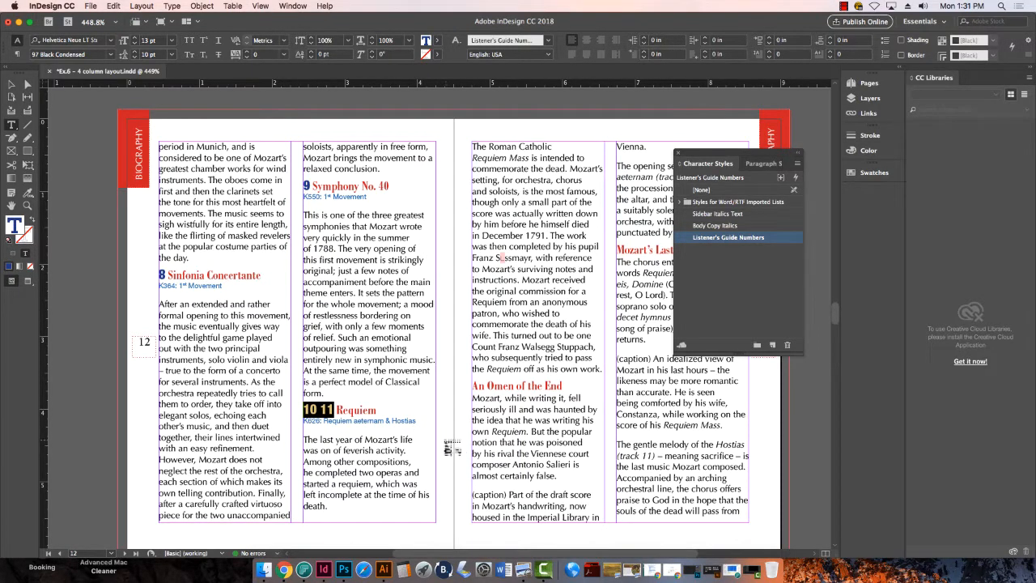
# Step: Return to pages 4–5 and examine the whole "At a Glance" and "Turning Point" spread at 300% zoom
pyautogui.scroll(5, 449, 451)
pyautogui.scroll(20, 439, 453)
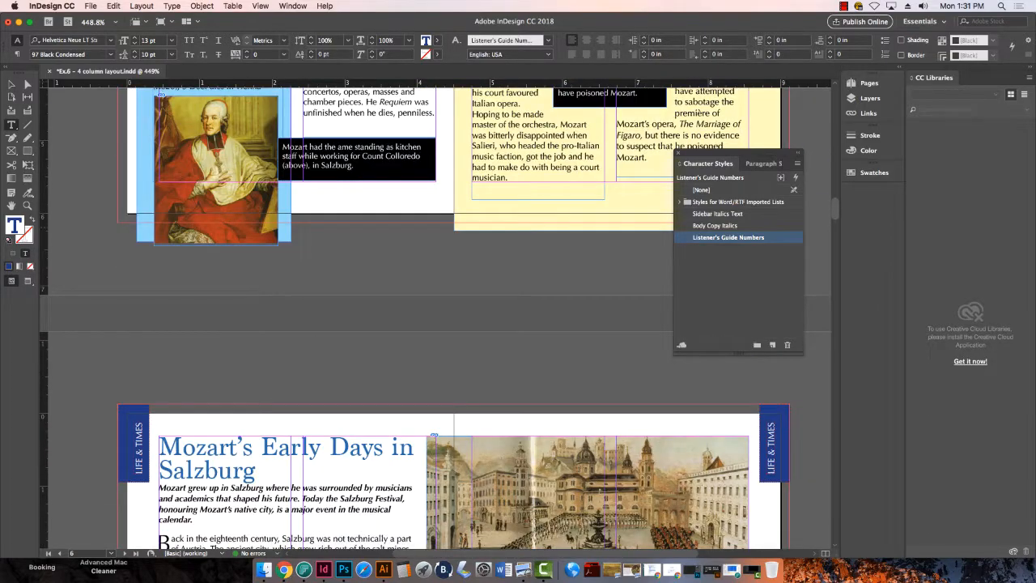
pyautogui.scroll(4, 190, 196)
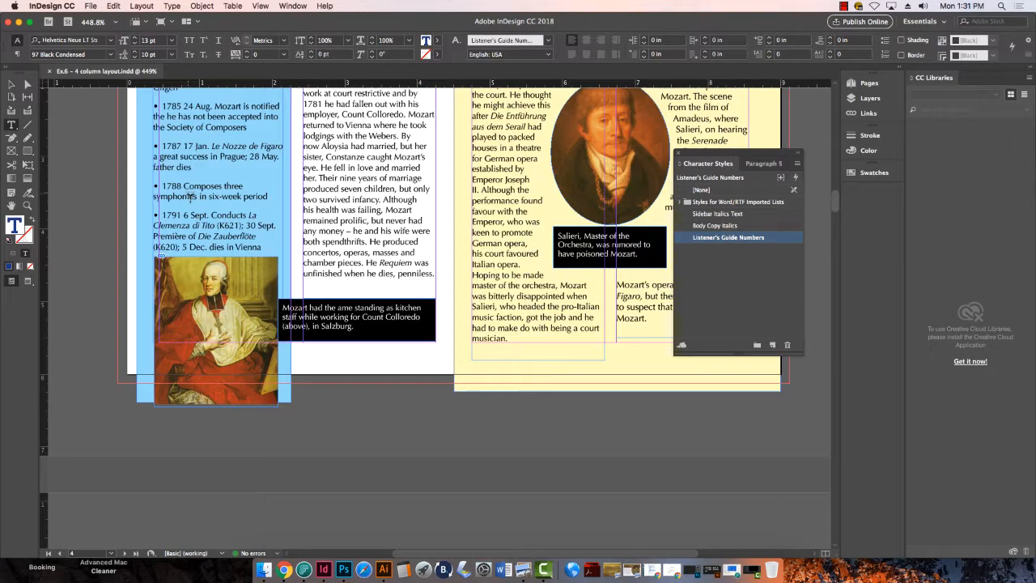
pyautogui.press('super+minus')
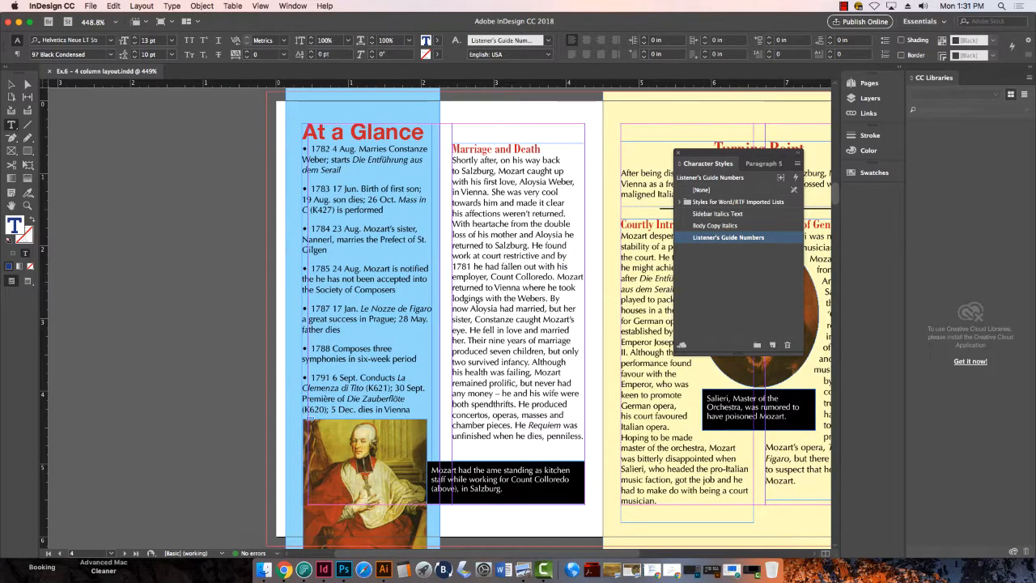
pyautogui.press('super+minus')
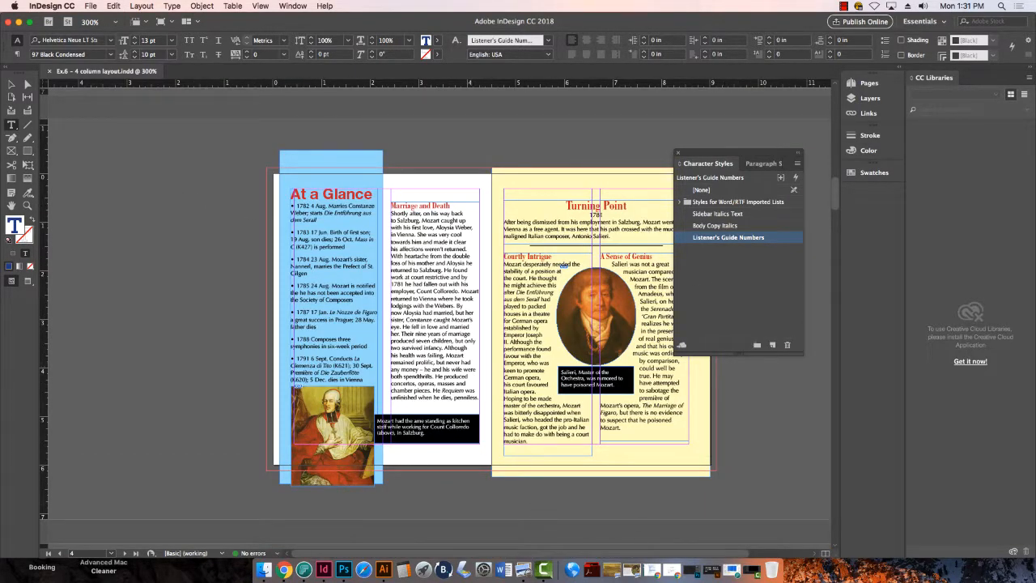
pyautogui.hscroll(3, 545, 509)
pyautogui.hscroll(1, 383, 318)
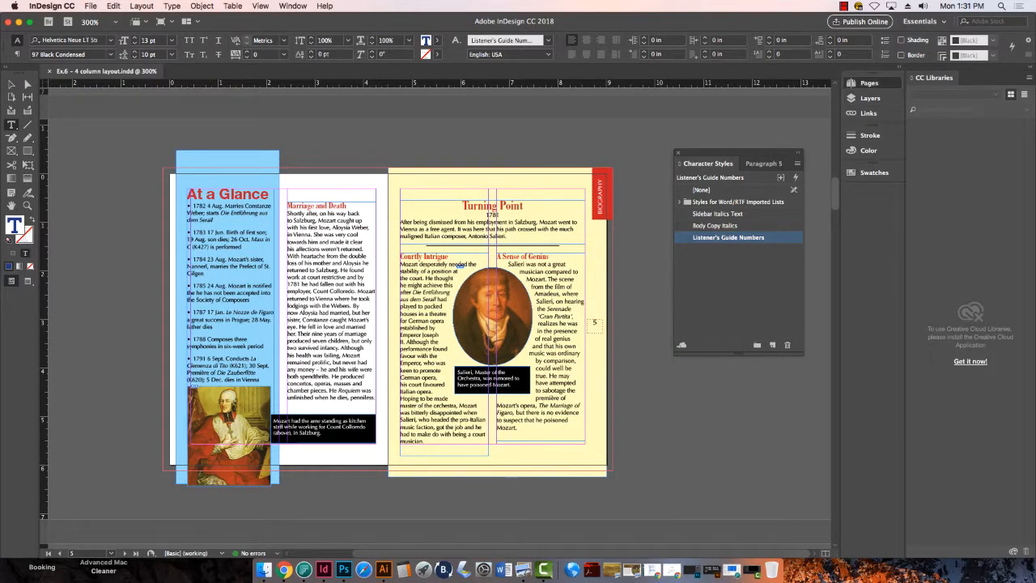
# Step: Enlarge the master list to show B-Life and Times, inspect that master spread, and go back to pages 4–5
pyautogui.click(868, 83)
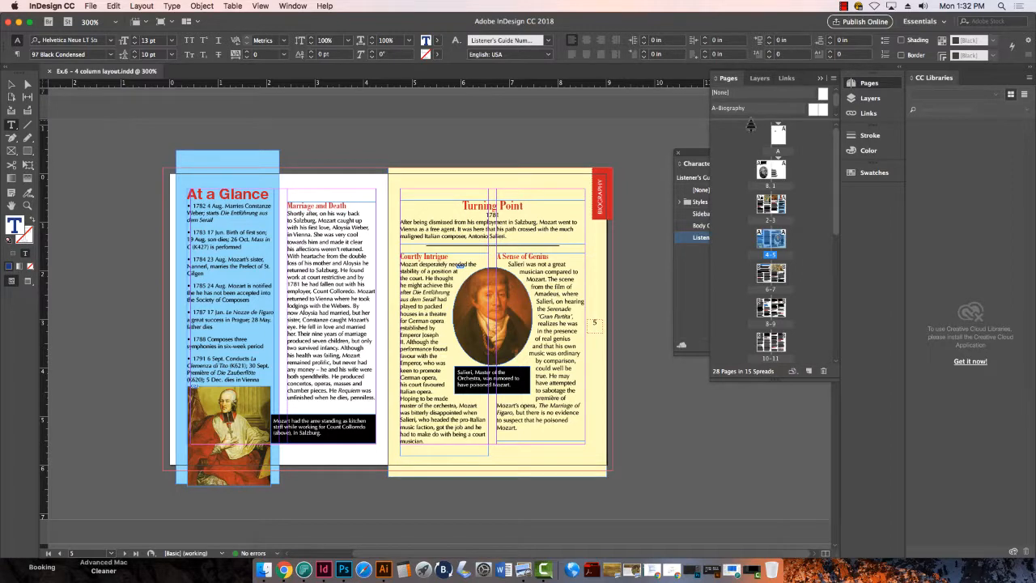
pyautogui.moveTo(749, 122); pyautogui.dragTo(752, 187)
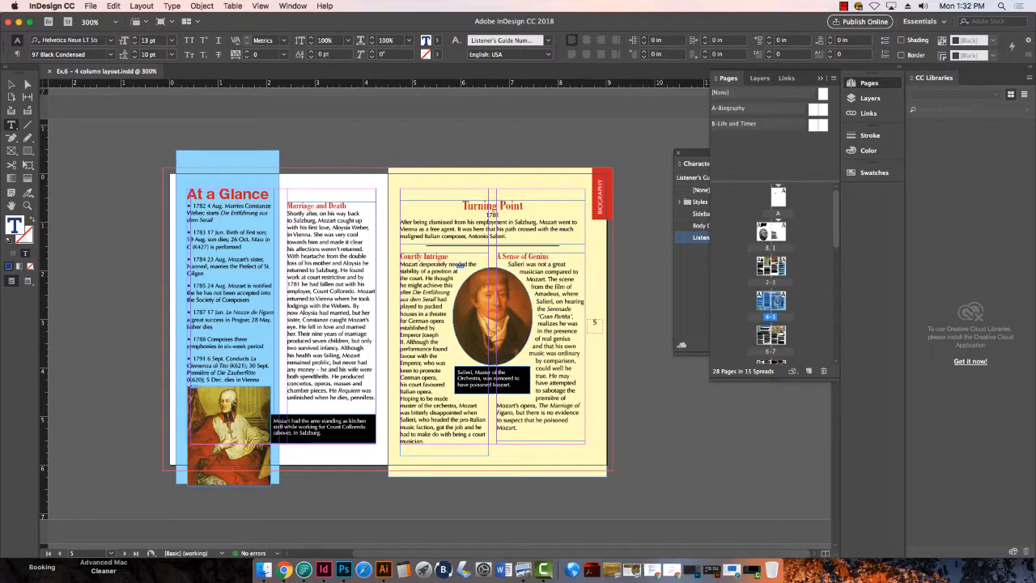
pyautogui.doubleClick(742, 125)
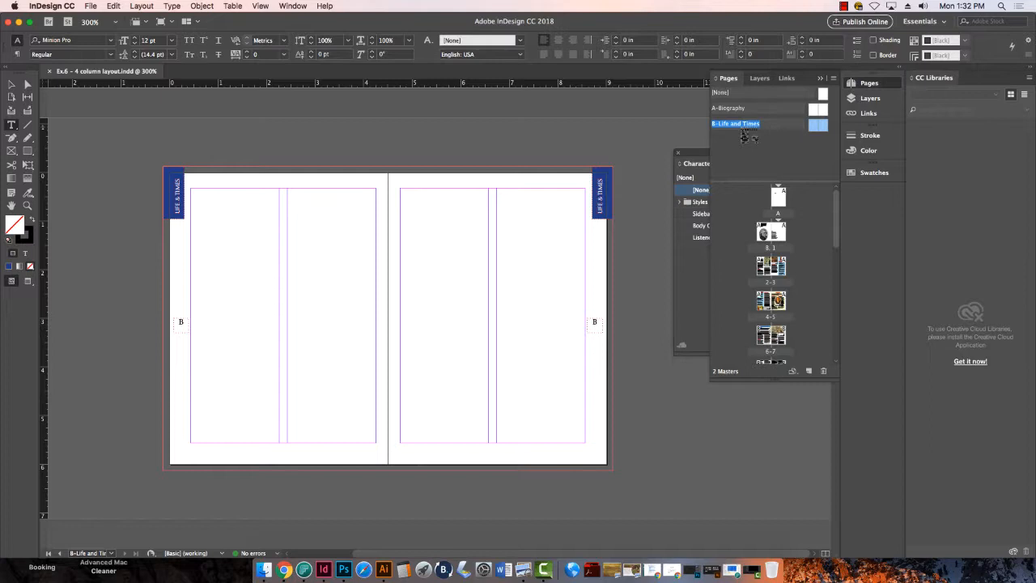
pyautogui.moveTo(744, 138); pyautogui.dragTo(497, 314)
pyautogui.doubleClick(764, 301)
# Step: Compare the section tabs and layout of the Life & Times spreads on pages 6–9 with the spread on pages 4–5
pyautogui.scroll(-10, 515, 349)
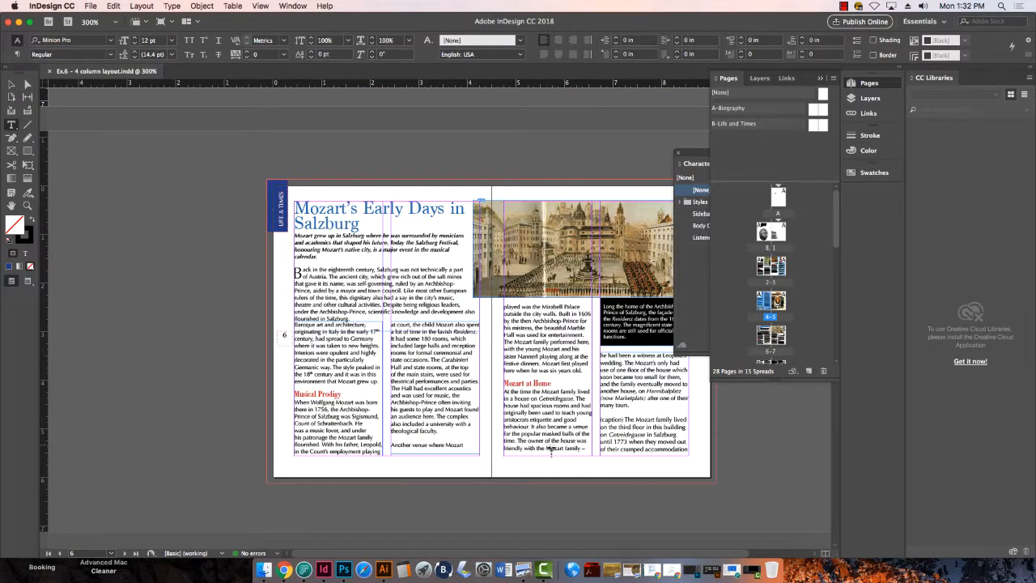
pyautogui.moveTo(537, 553); pyautogui.dragTo(582, 552)
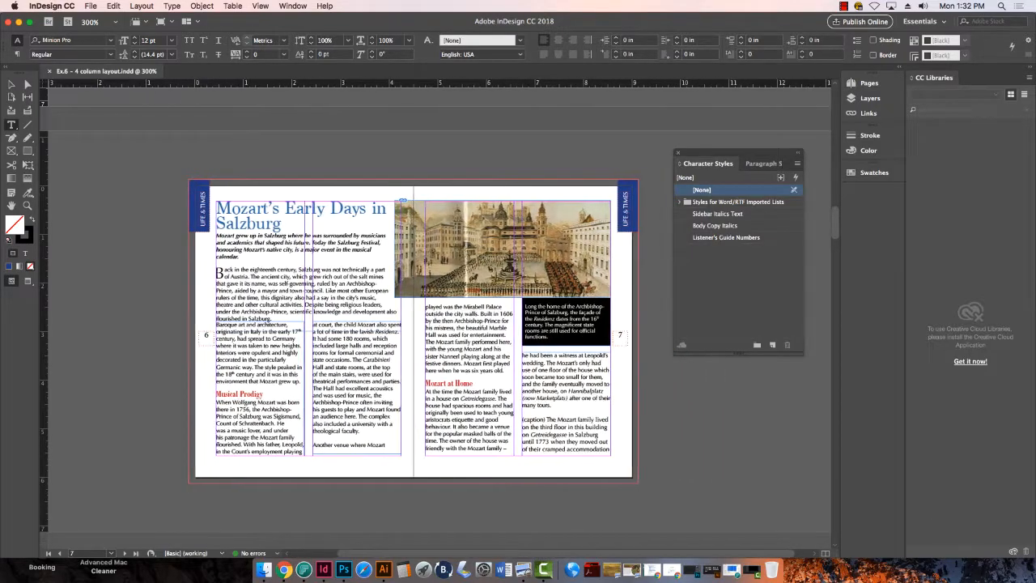
pyautogui.scroll(-10, 599, 324)
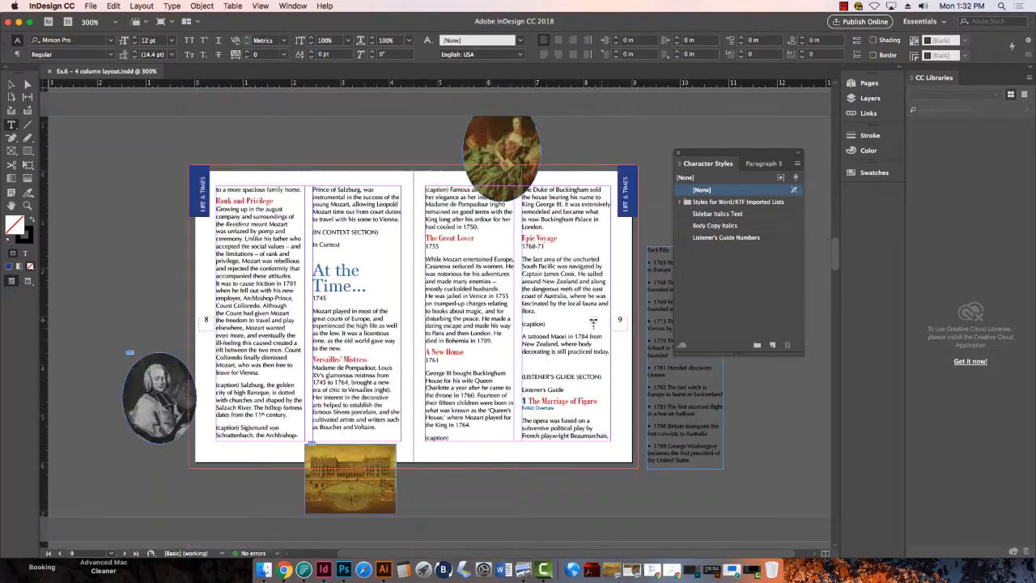
pyautogui.scroll(15, 547, 316)
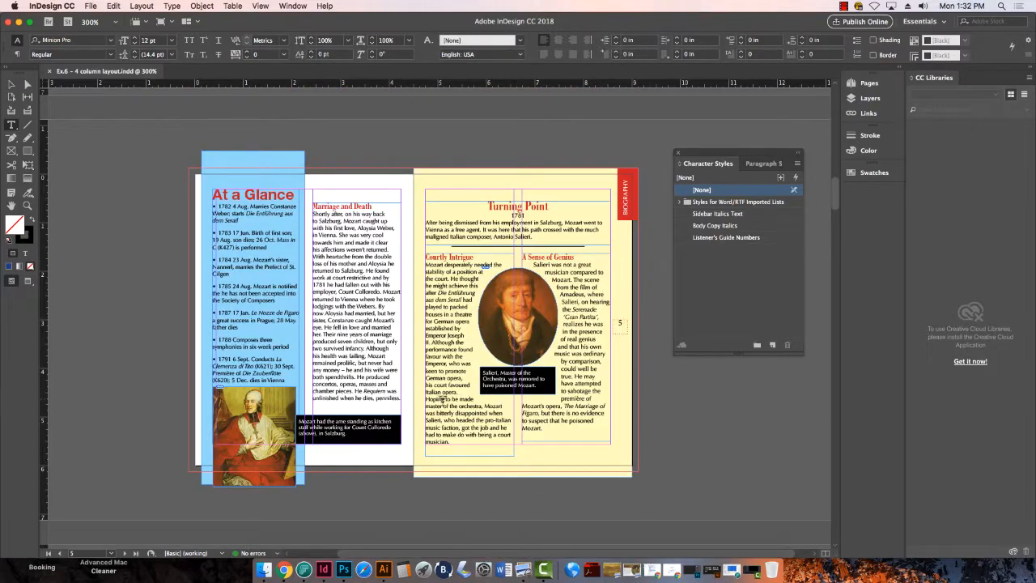
pyautogui.scroll(-8, 449, 400)
pyautogui.scroll(-8, 453, 402)
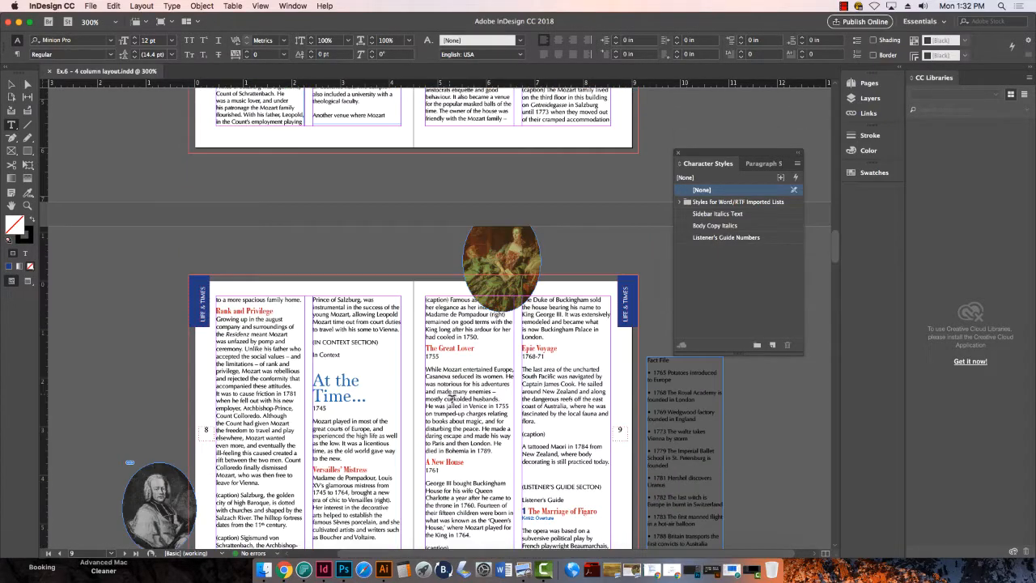
pyautogui.scroll(-8, 280, 291)
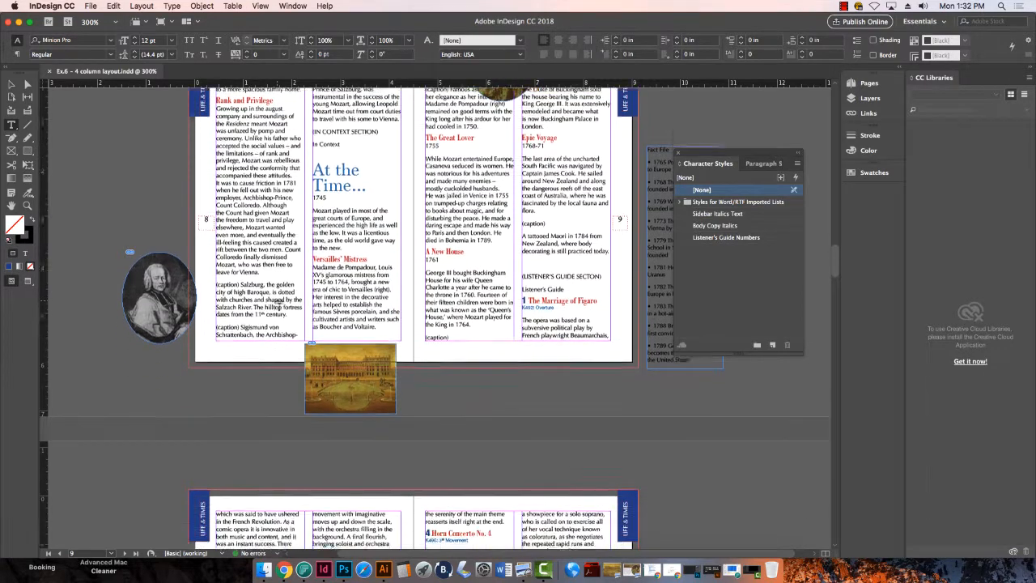
# Step: Draw a 9.25 by 6.25 in rectangle covering pages 10–11 to the bleed and fill it with C=0 M=0 Y=100 K=0 at 44% tint
pyautogui.press('m')
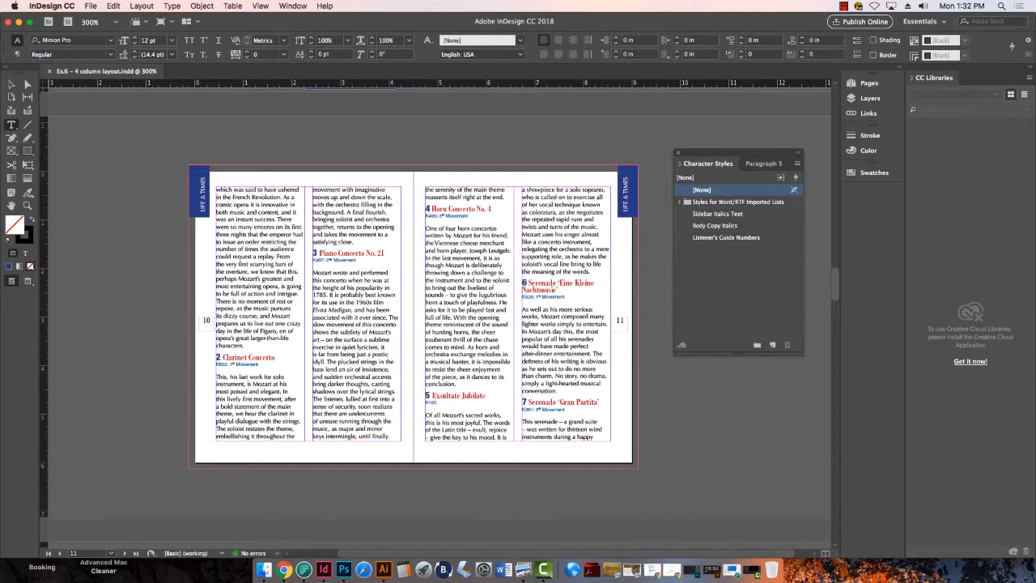
pyautogui.moveTo(503, 338)
pyautogui.mouseDown()
pyautogui.moveTo(645, 473)
pyautogui.moveTo(638, 468)
pyautogui.mouseUp()
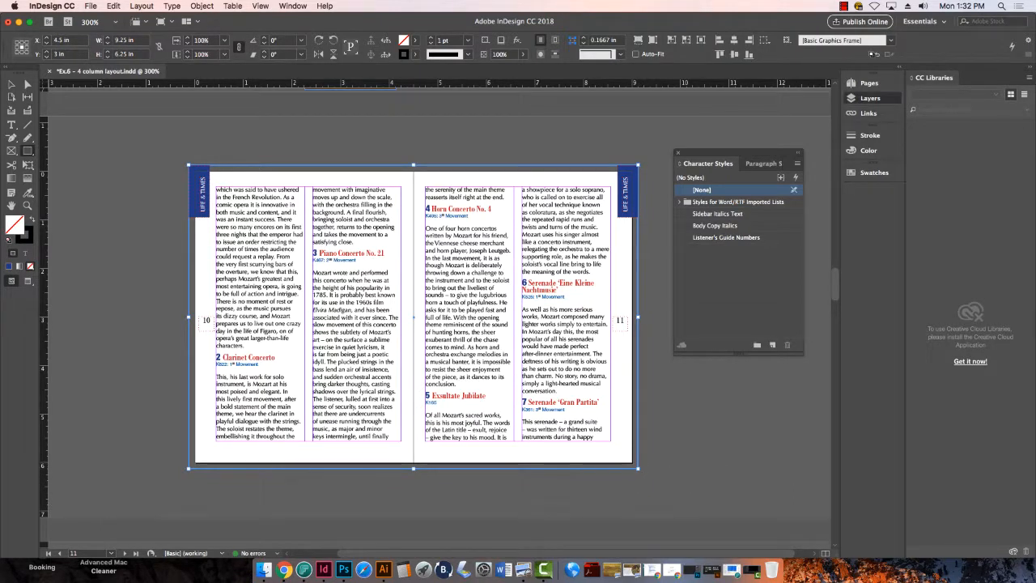
pyautogui.click(870, 97)
pyautogui.click(874, 172)
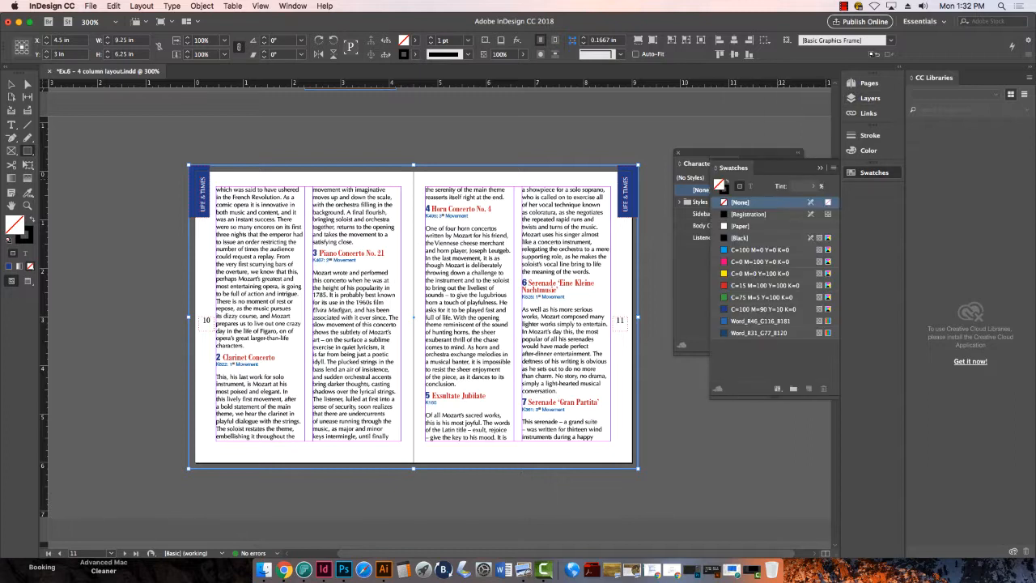
pyautogui.click(760, 273)
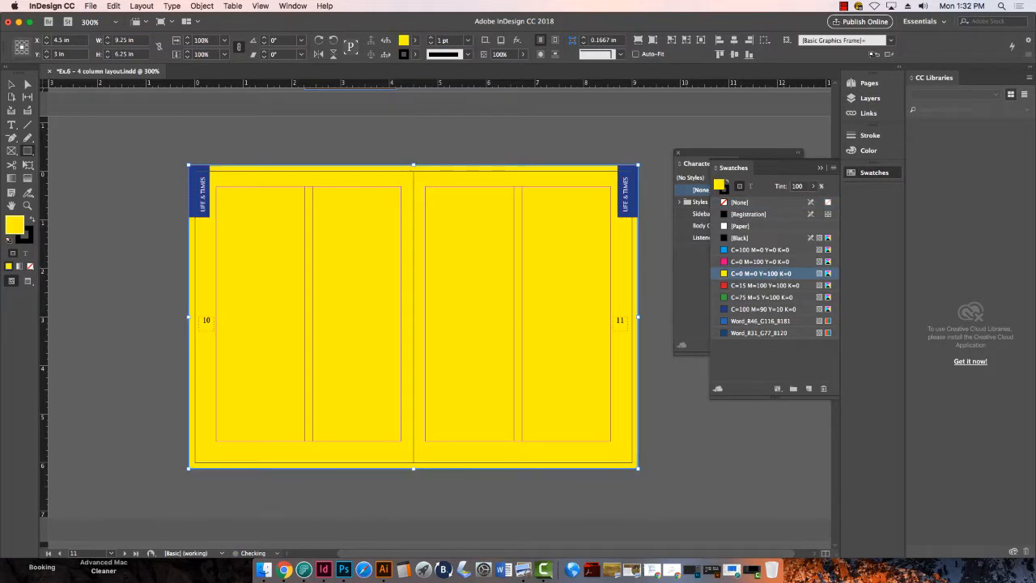
pyautogui.click(813, 185)
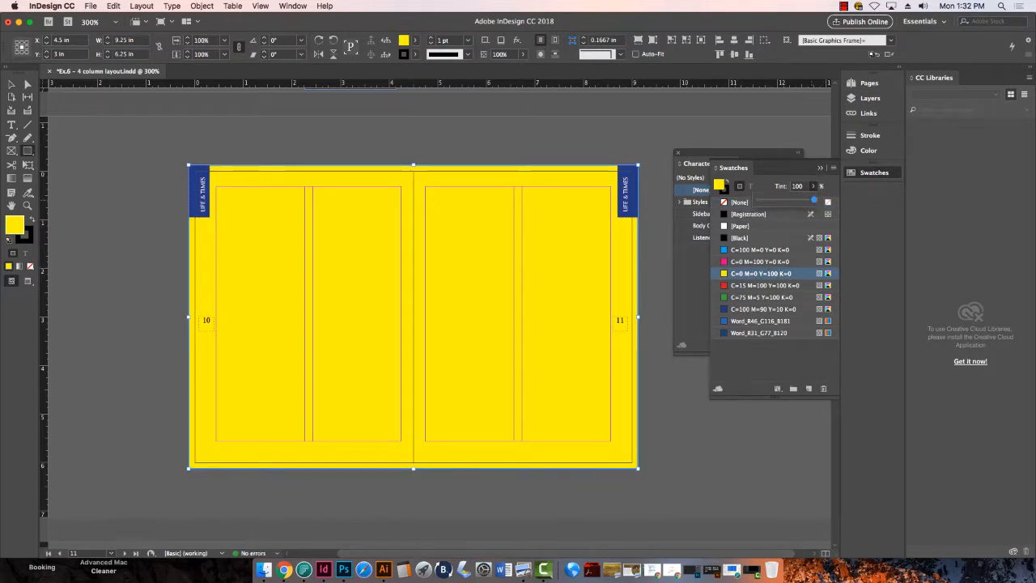
pyautogui.moveTo(816, 200); pyautogui.dragTo(781, 199)
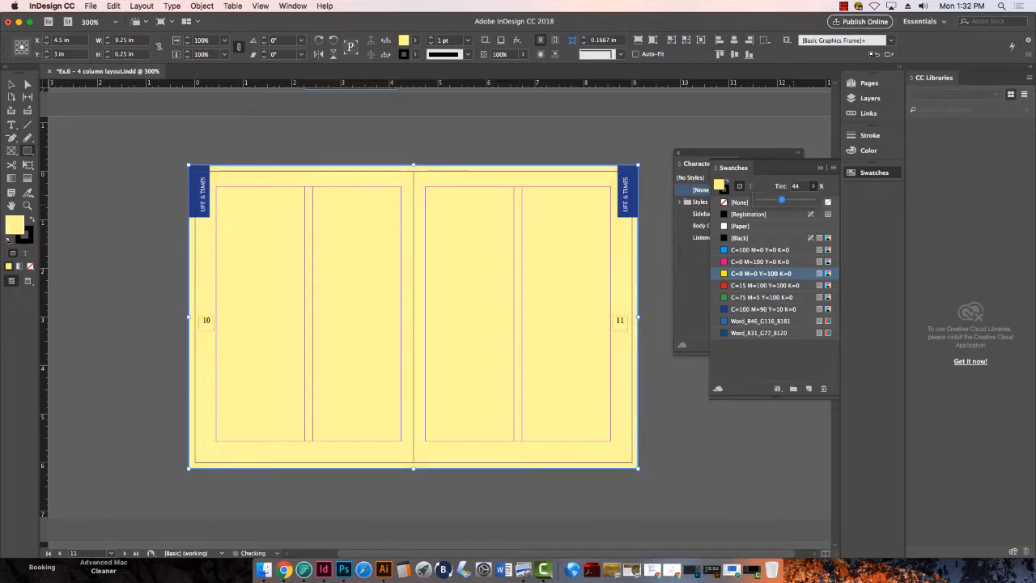
# Step: Send the yellow background rectangle to the back, behind the text on pages 10–11, and deselect it
pyautogui.click(201, 6)
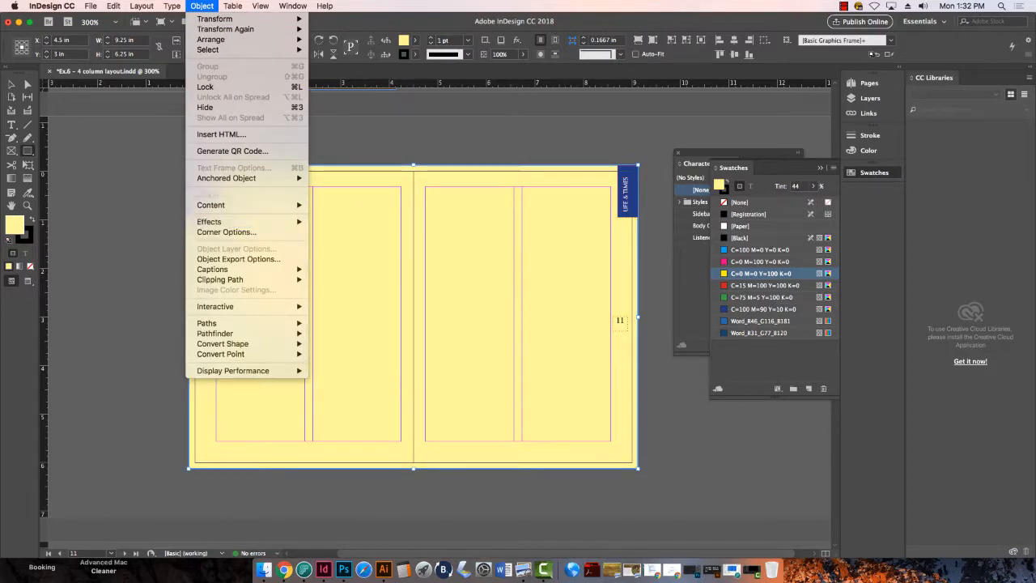
pyautogui.moveTo(212, 39)
pyautogui.click(342, 69)
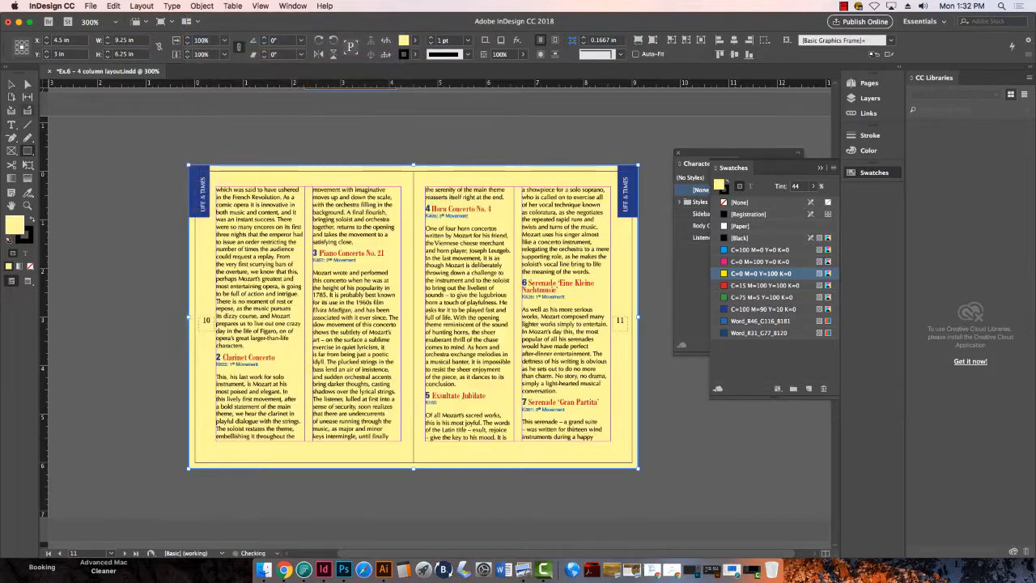
pyautogui.click(65, 148)
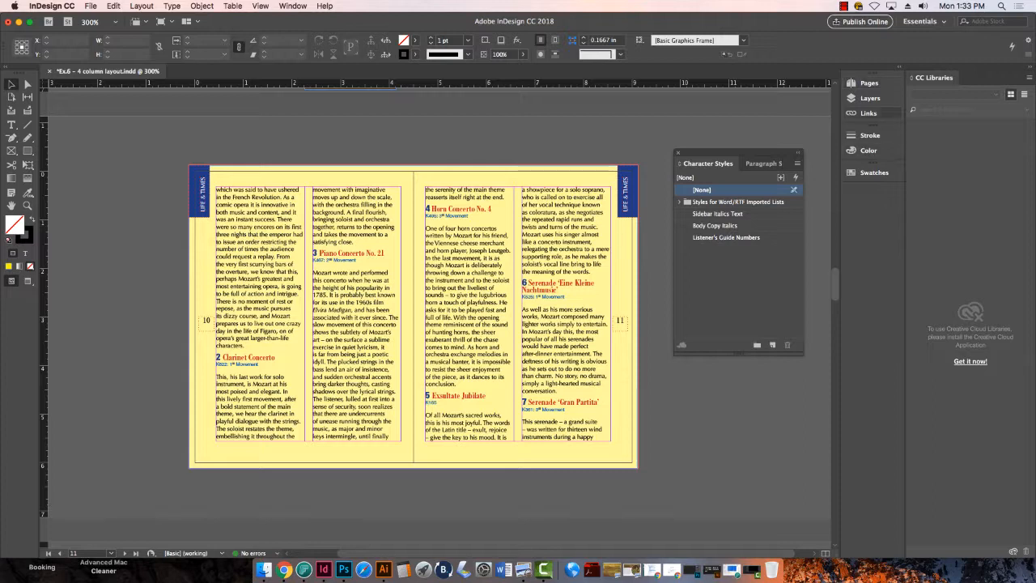
# Step: Move Layer 2 below Layer 1 in the layer stack
pyautogui.click(870, 98)
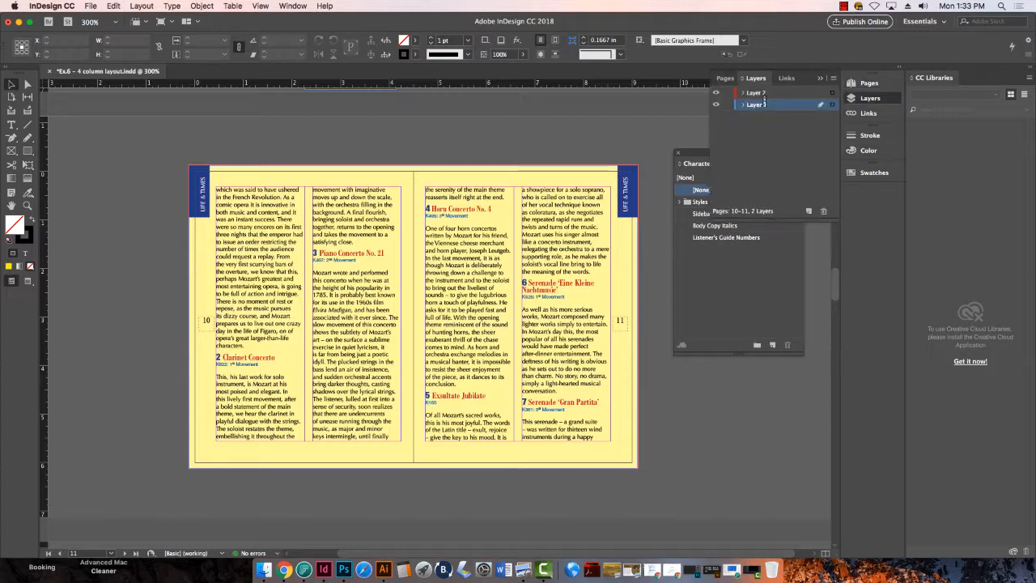
pyautogui.moveTo(764, 94); pyautogui.dragTo(764, 111)
pyautogui.click(554, 121)
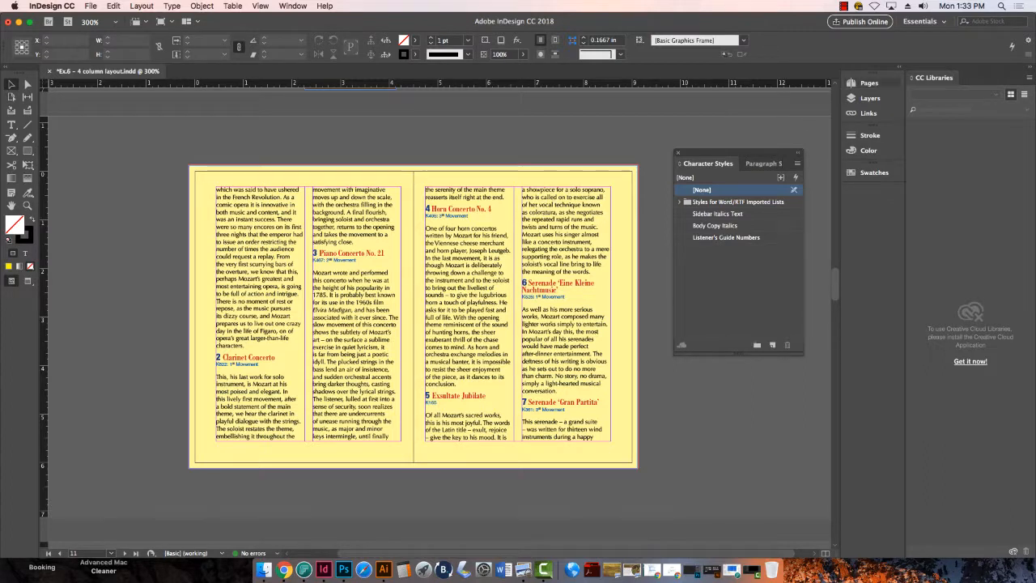
# Step: Open the B-Life and Times master spread and select all of its items
pyautogui.click(869, 83)
pyautogui.doubleClick(735, 123)
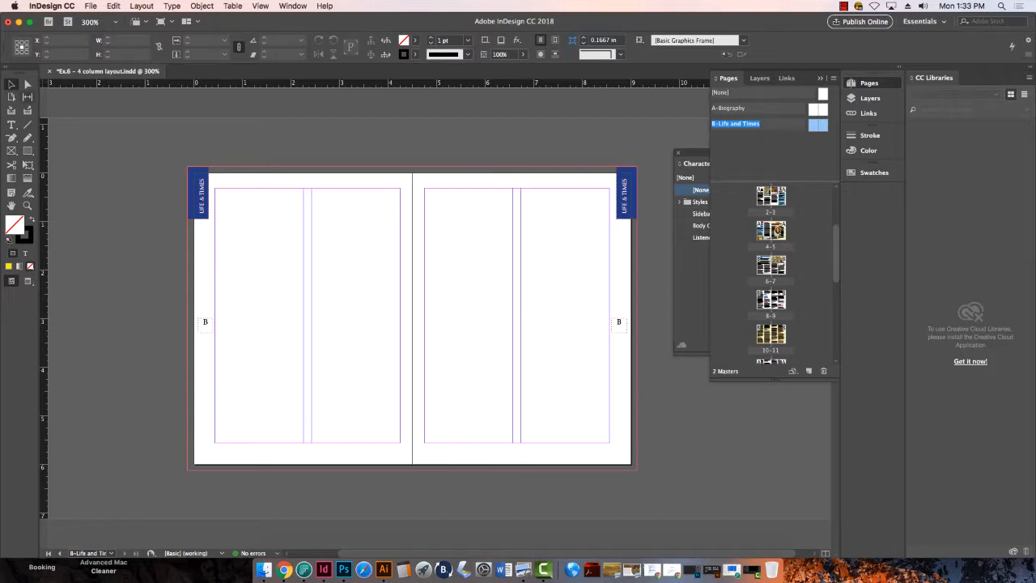
pyautogui.press('super+a')
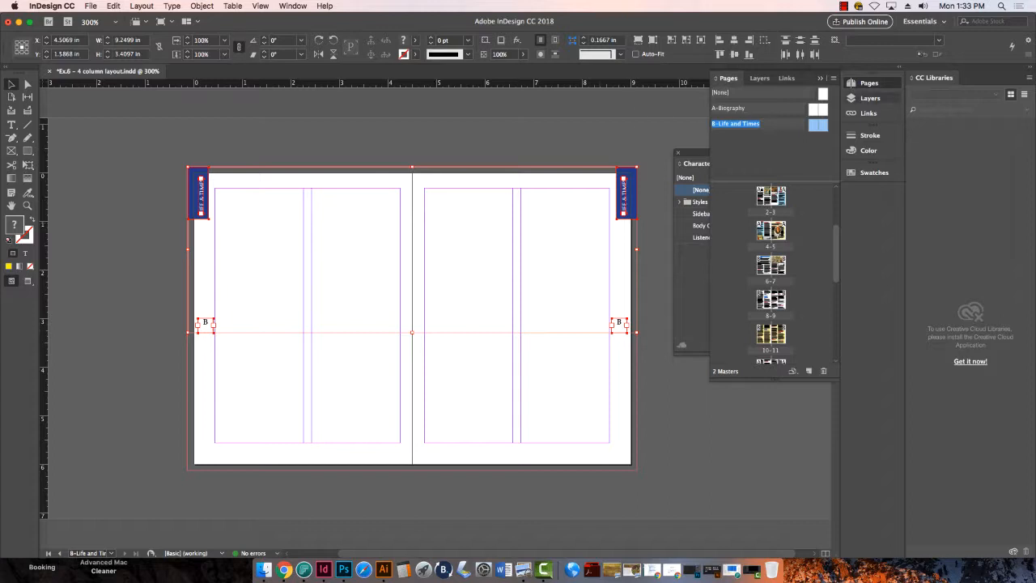
# Step: Try deleting Layer 2 together with its objects, and undo the deletion
pyautogui.click(868, 98)
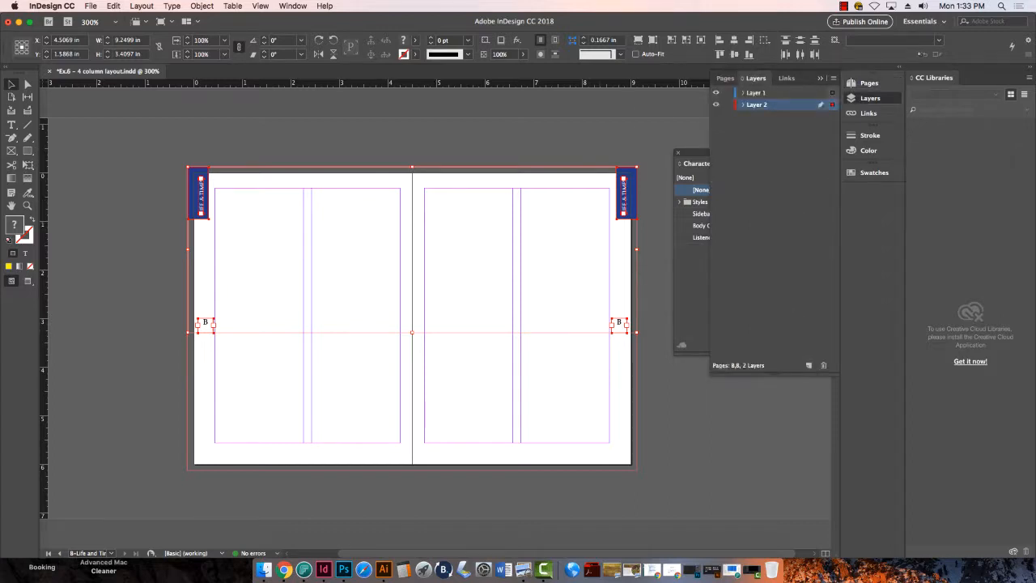
pyautogui.click(823, 365)
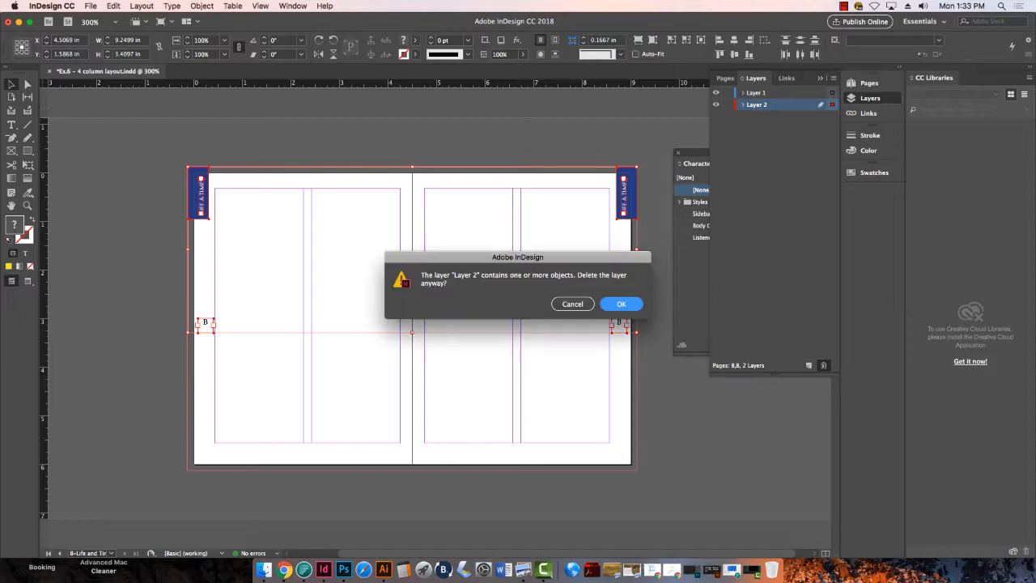
pyautogui.press('Return')
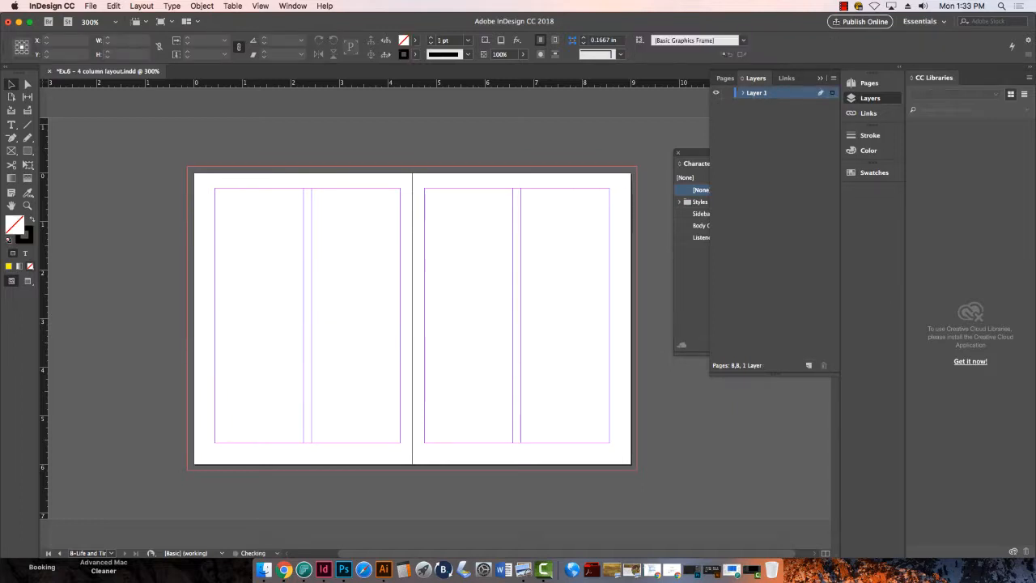
pyautogui.press('super+z')
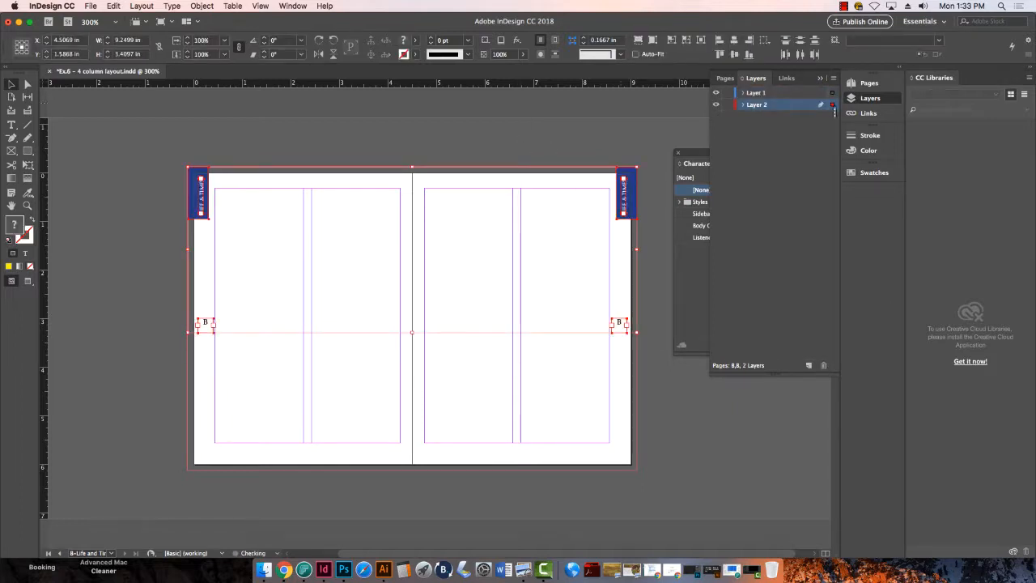
# Step: Move the selected B-Life and Times master items to Layer 1 and delete Layer 2
pyautogui.moveTo(833, 111); pyautogui.dragTo(832, 93)
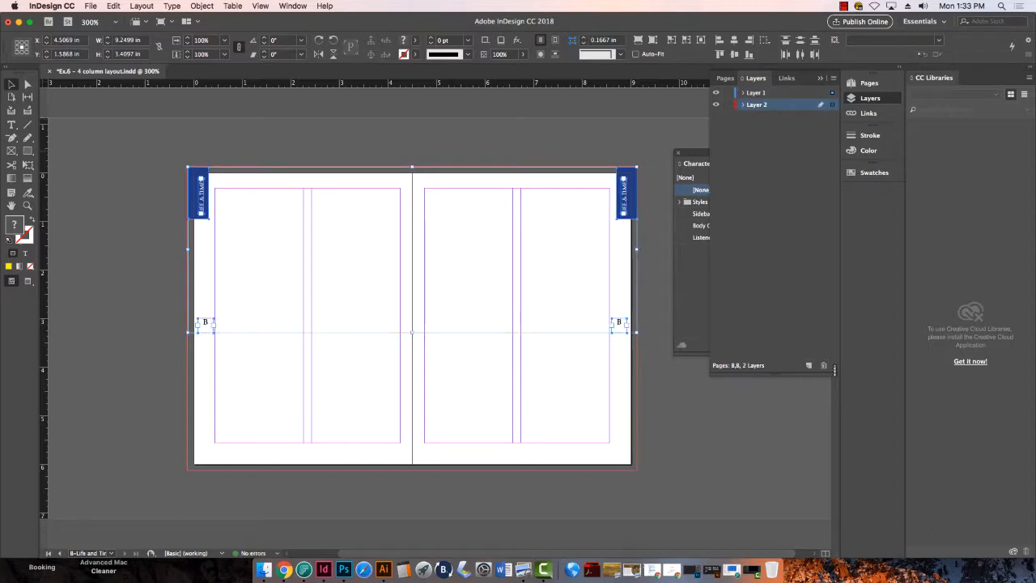
pyautogui.click(823, 365)
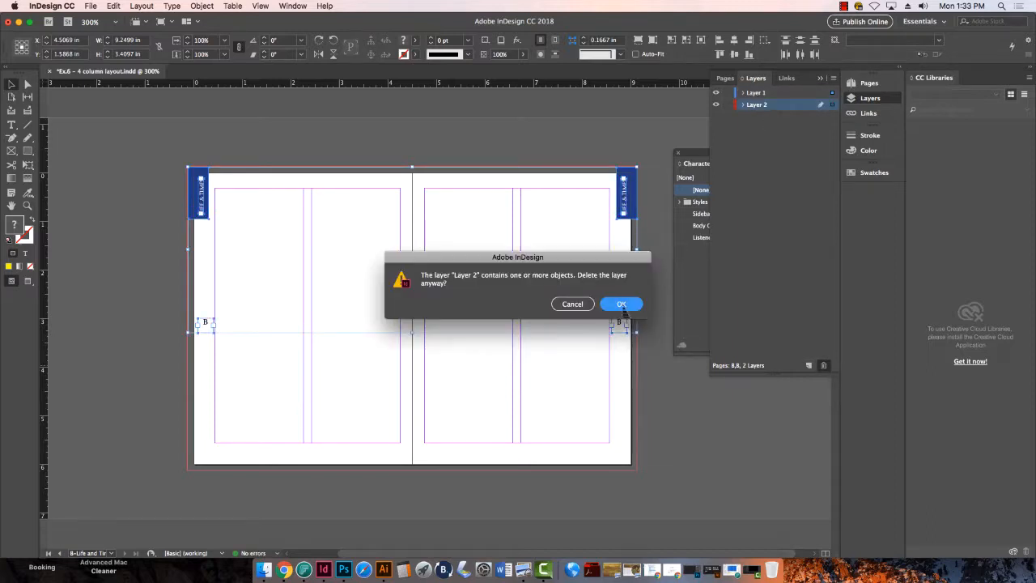
pyautogui.click(621, 304)
pyautogui.click(11, 87)
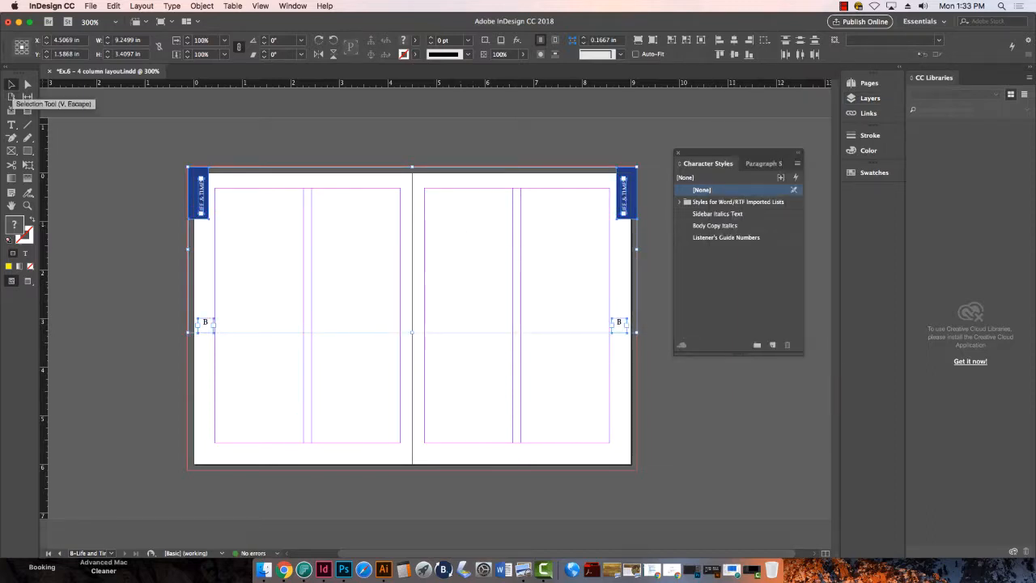
pyautogui.click(71, 151)
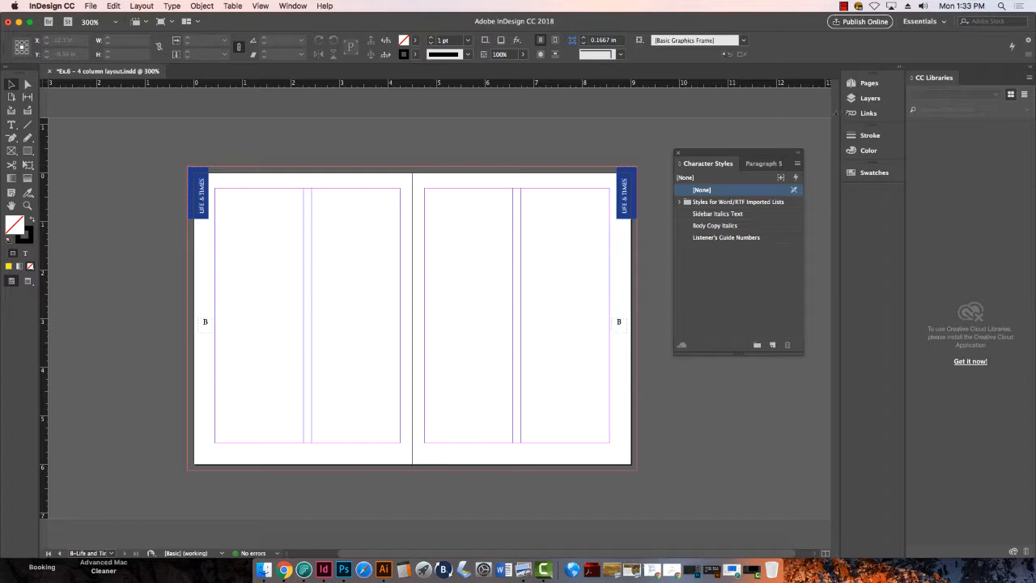
# Step: Create a new layer above Layer 1, move all B-Life and Times master items onto it, and deselect them
pyautogui.click(866, 83)
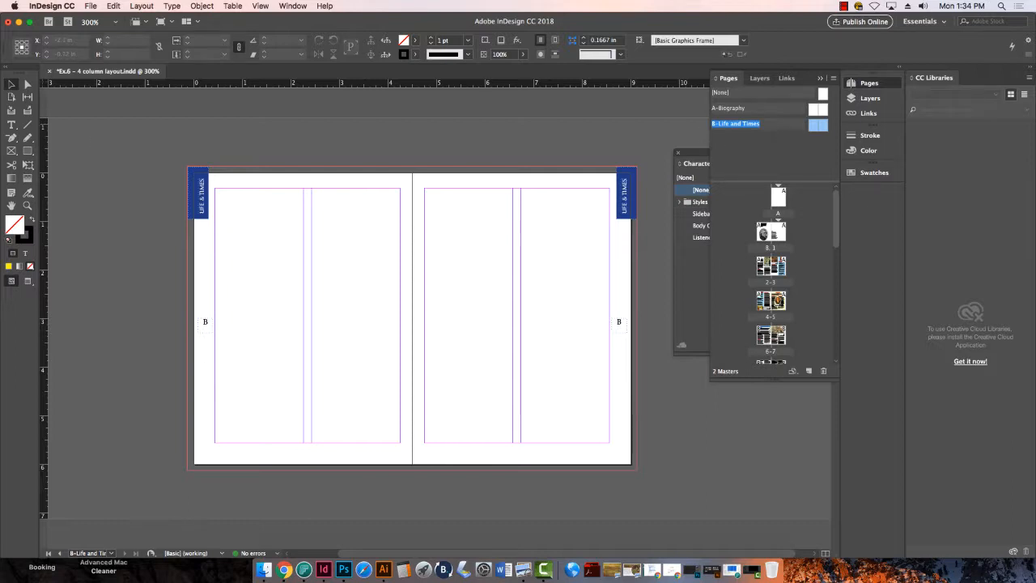
pyautogui.click(121, 231)
pyautogui.press('super+a')
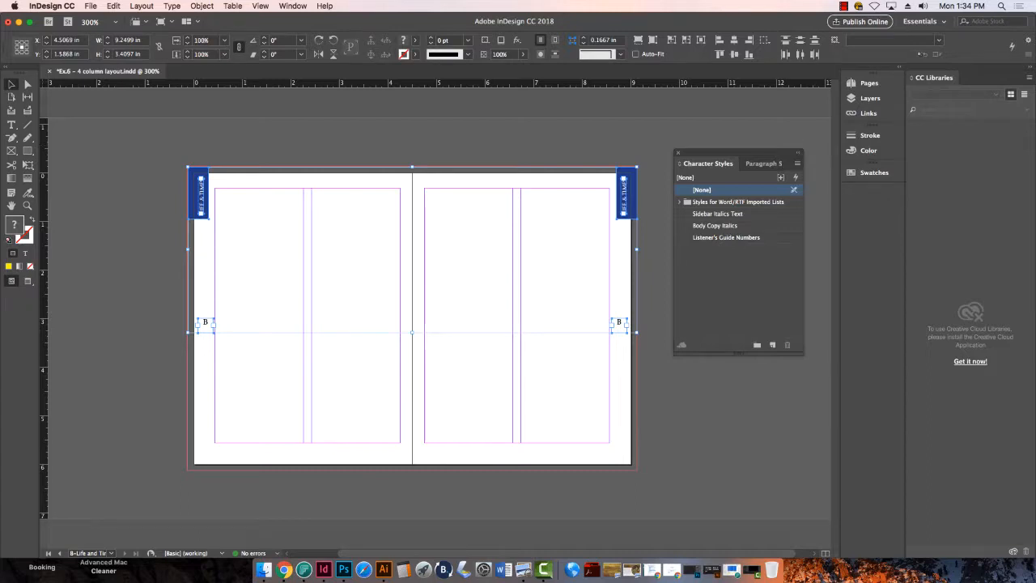
pyautogui.click(869, 98)
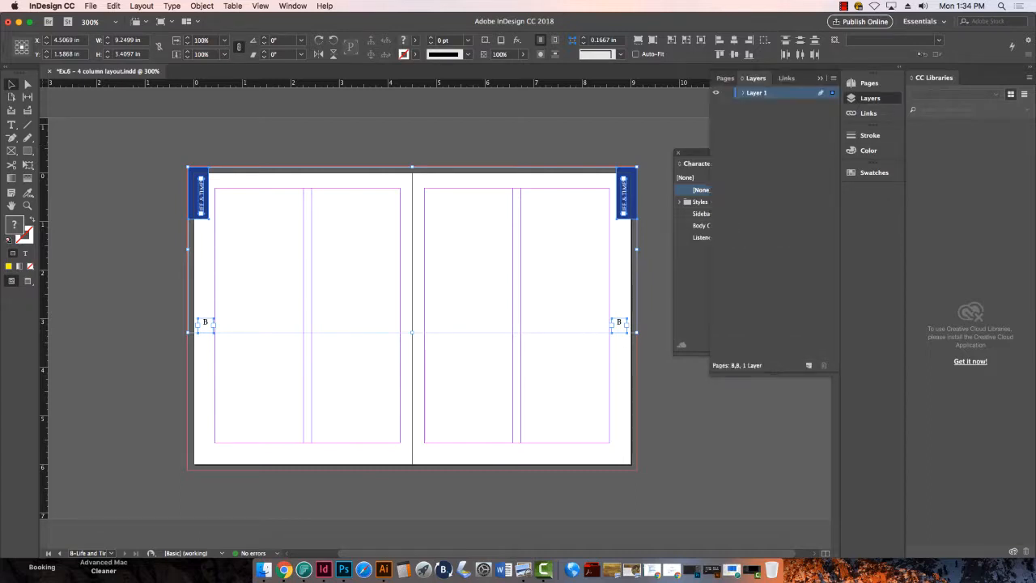
pyautogui.moveTo(782, 379); pyautogui.dragTo(781, 245)
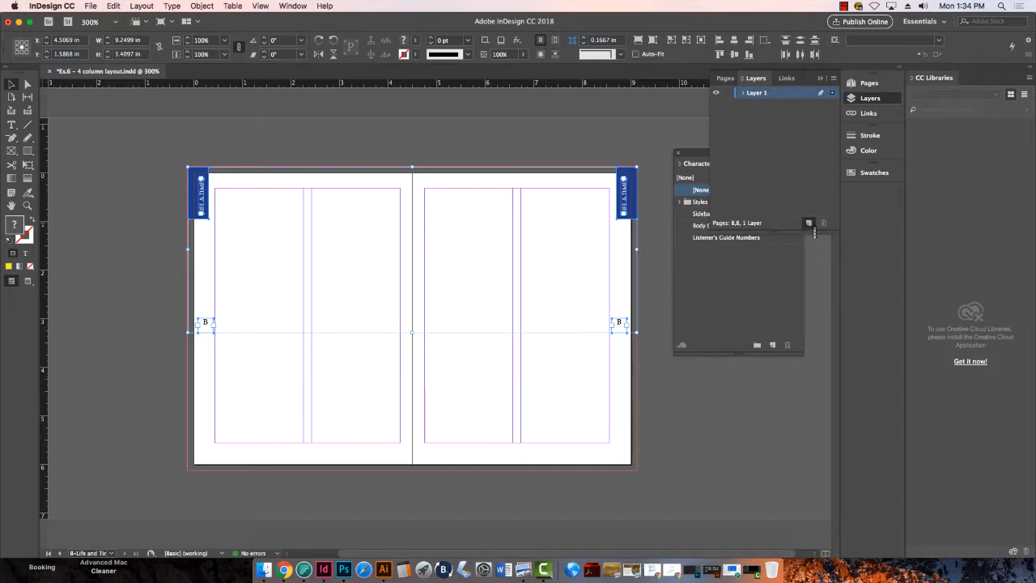
pyautogui.click(810, 225)
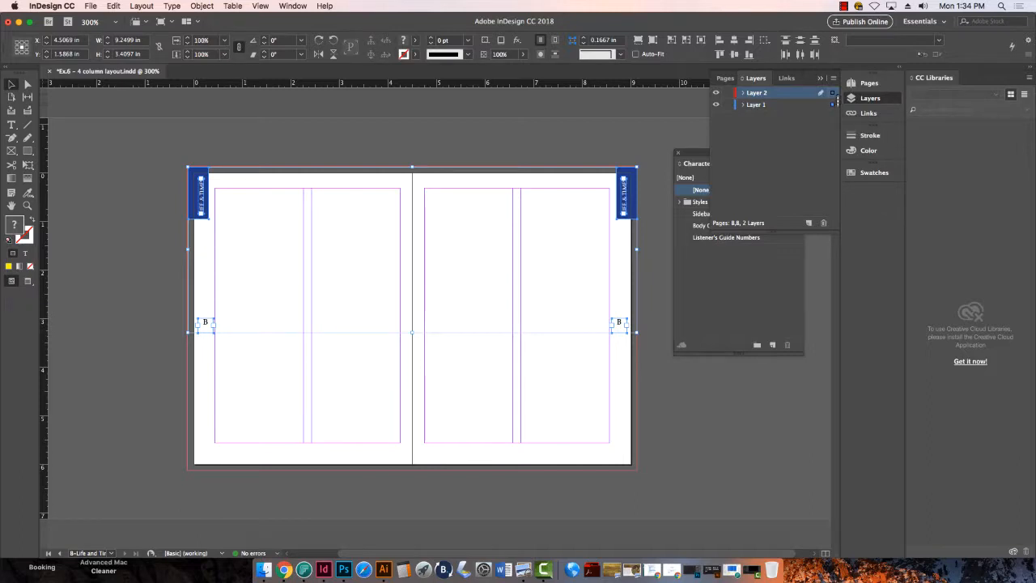
pyautogui.moveTo(833, 105); pyautogui.dragTo(832, 93)
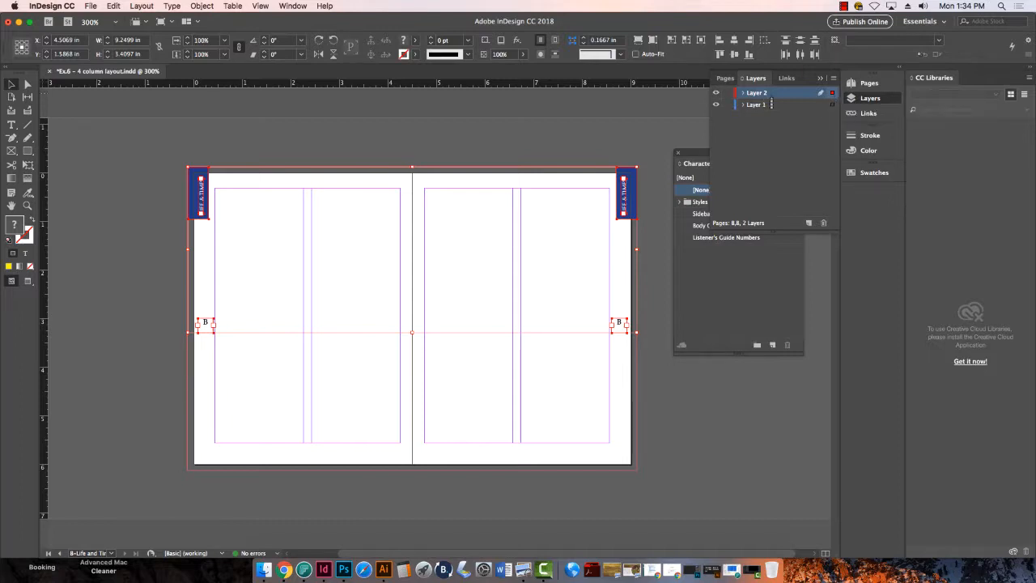
pyautogui.click(717, 105)
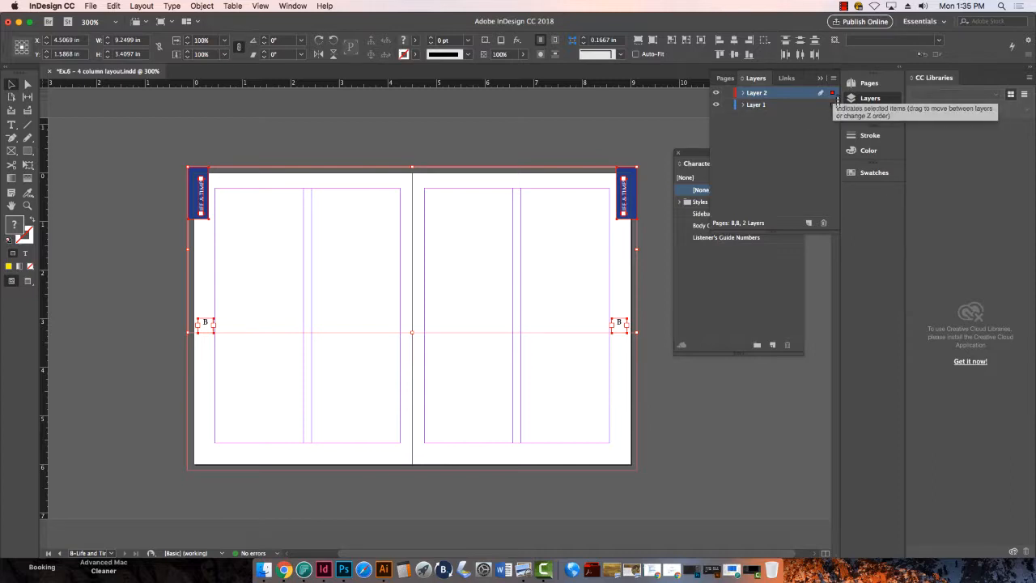
pyautogui.click(833, 108)
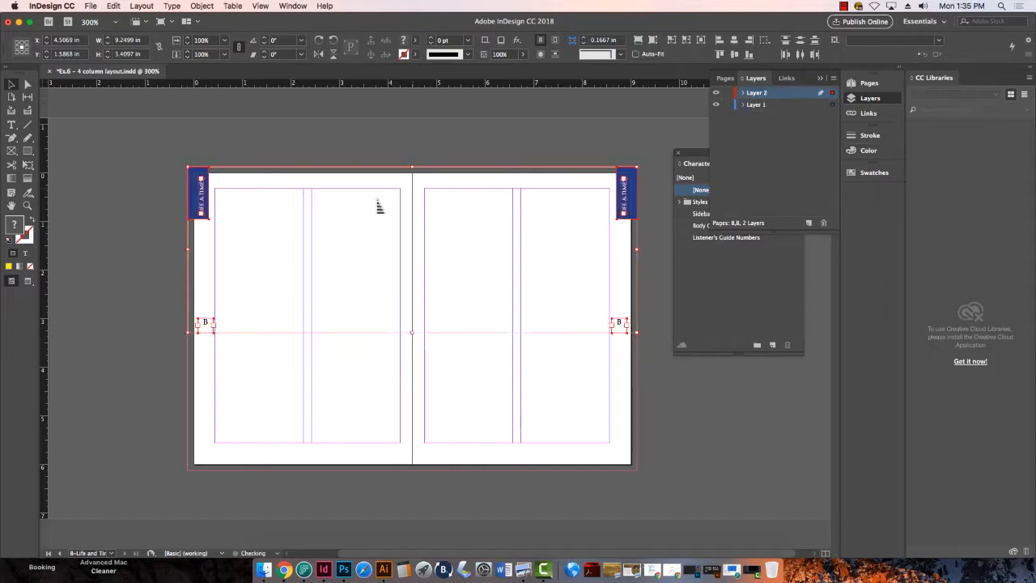
pyautogui.click(363, 250)
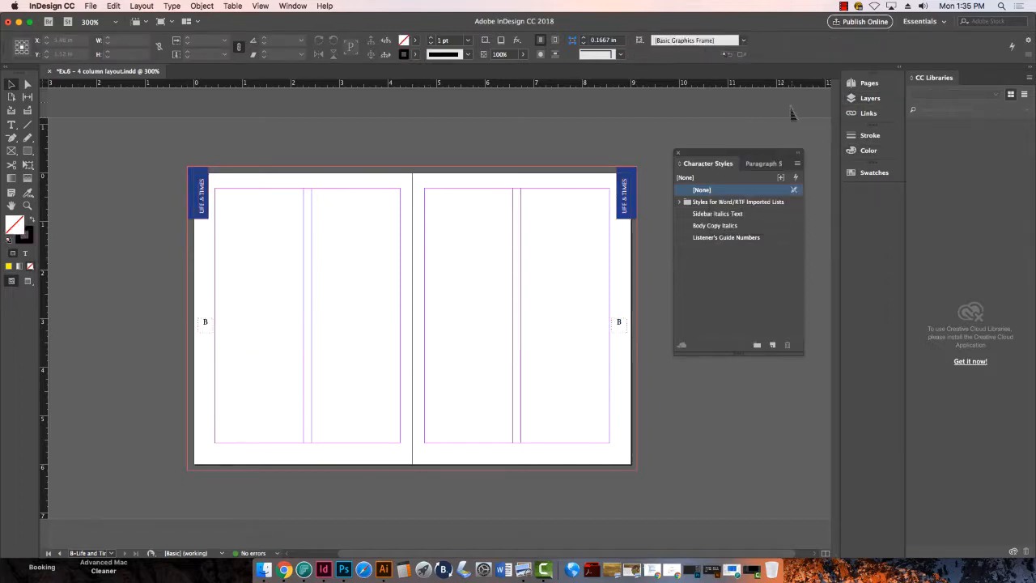
# Step: Rename Layer 2 as "Master page items" and save the document
pyautogui.click(870, 98)
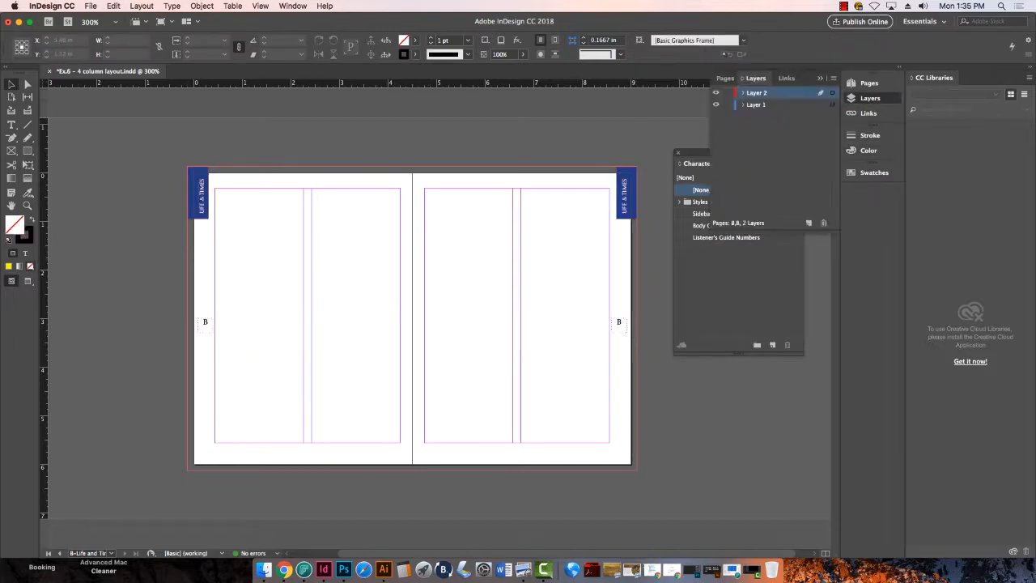
pyautogui.doubleClick(758, 94)
pyautogui.write('Master')
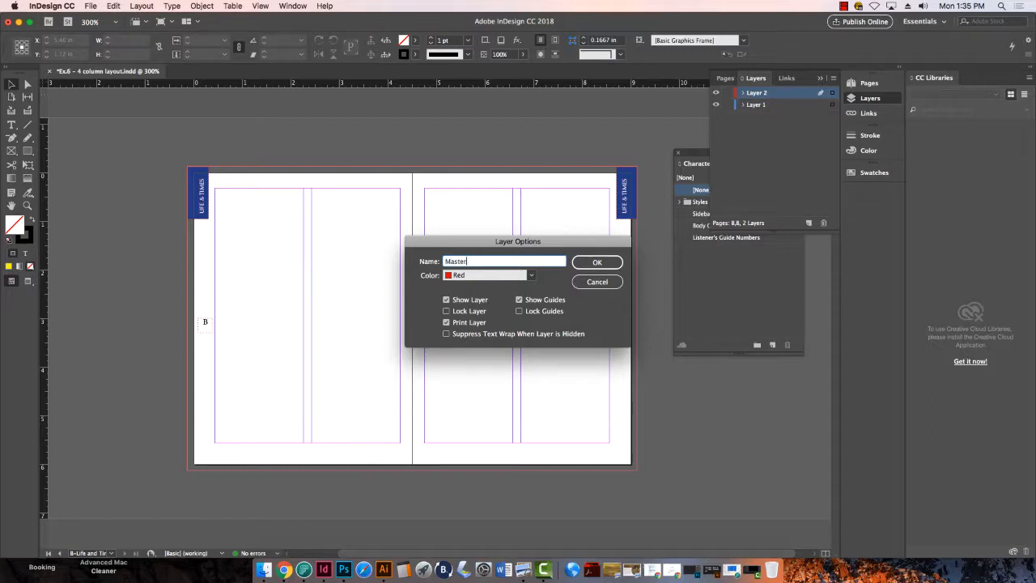
pyautogui.write(' page items')
pyautogui.press('Return')
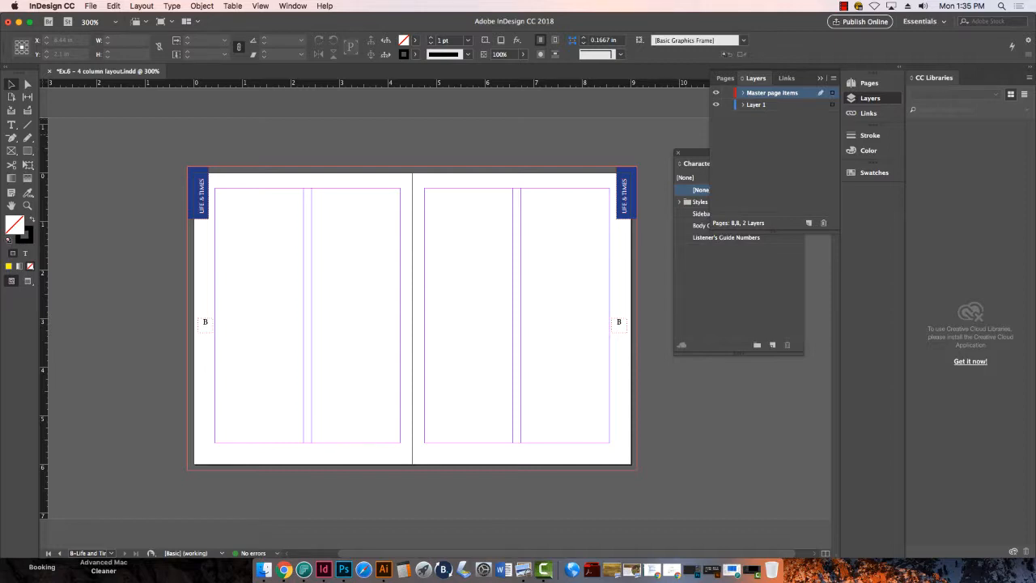
pyautogui.press('super+s')
# Step: Paste the master items in place on the B-Life and Times master and check the section tabs on pages 10–11
pyautogui.click(774, 156)
pyautogui.click(726, 78)
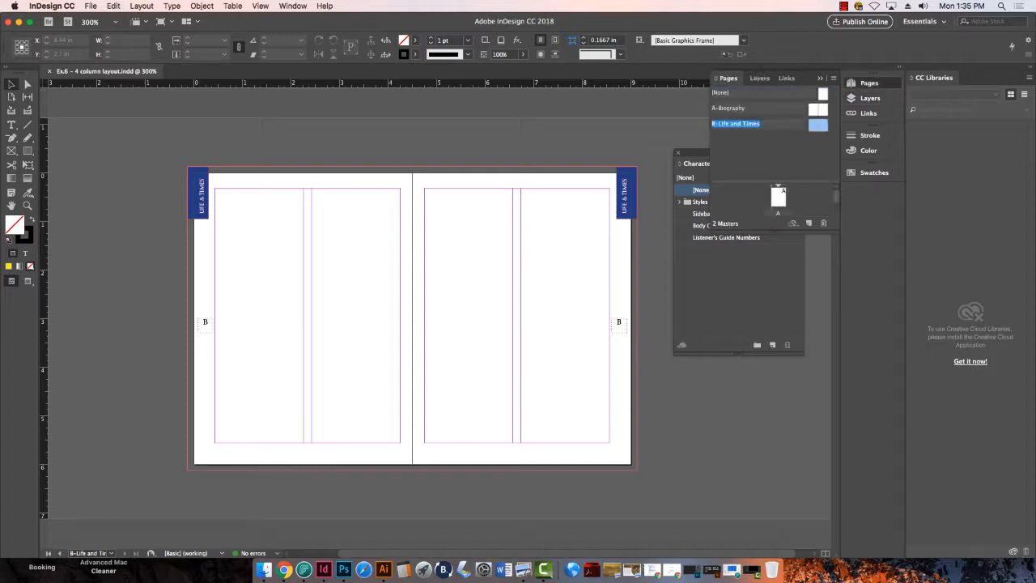
pyautogui.doubleClick(728, 107)
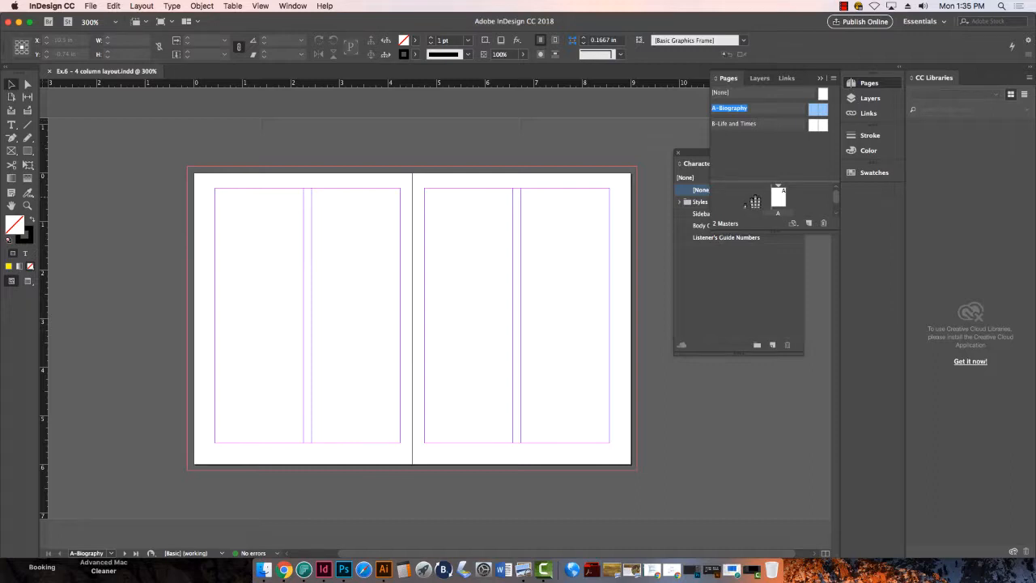
pyautogui.doubleClick(734, 124)
pyautogui.press('super+a')
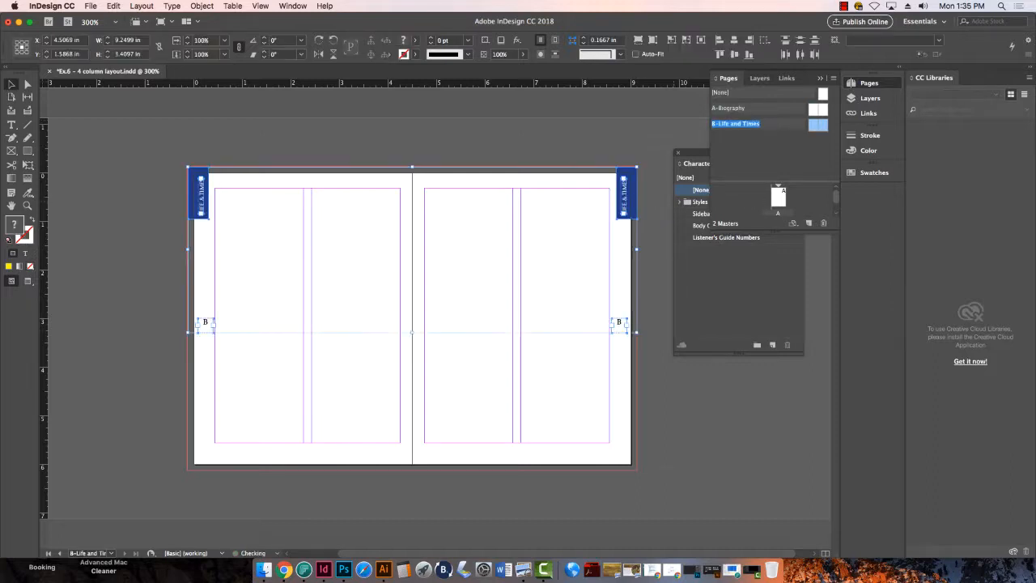
pyautogui.press('alt+shift+super+v')
pyautogui.scroll(-3, 770, 197)
pyautogui.doubleClick(770, 212)
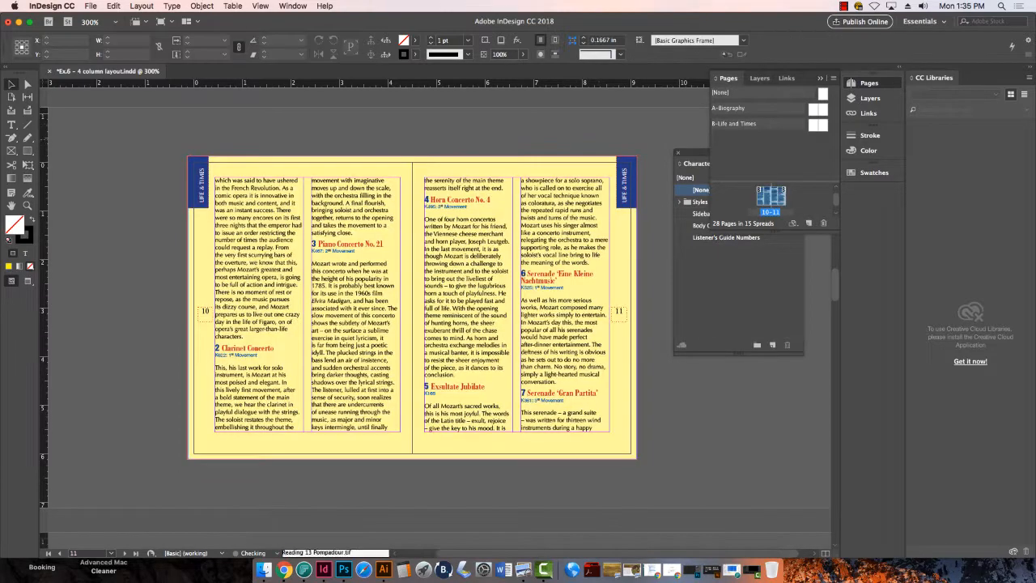
# Step: Select all items on the A-Biography master, move them to Layer 1, and return them to Layer 2
pyautogui.doubleClick(729, 109)
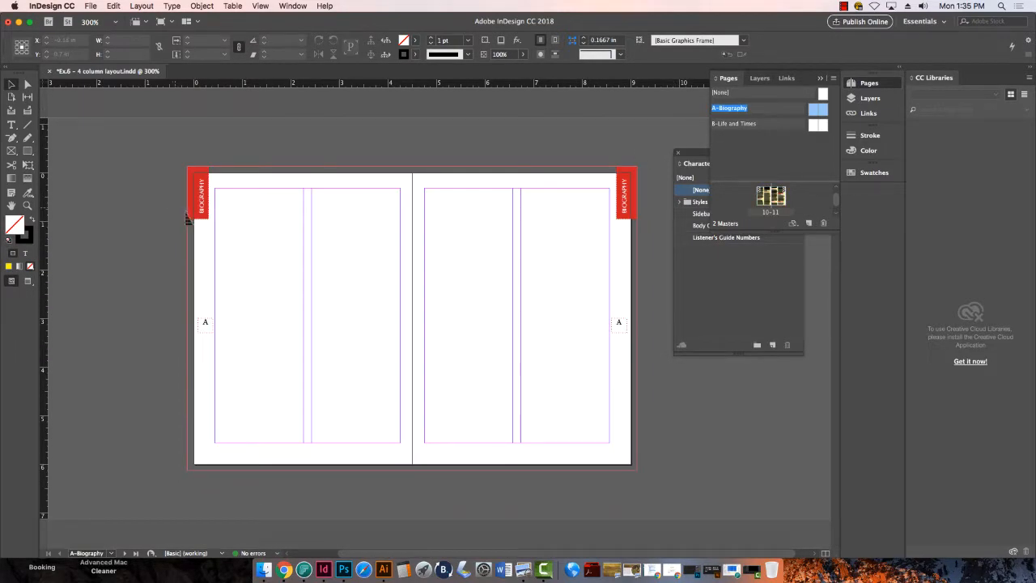
pyautogui.click(869, 98)
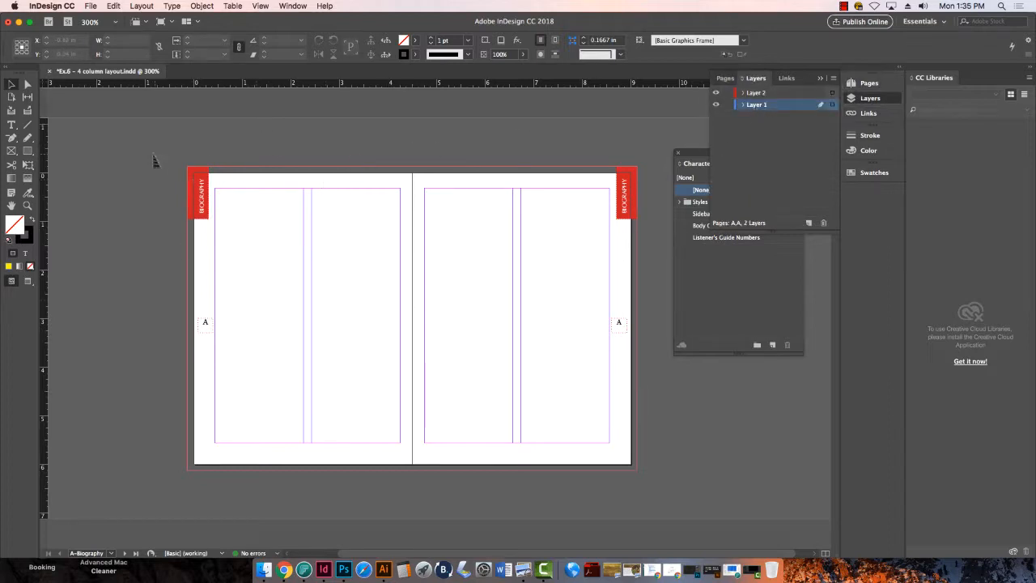
pyautogui.moveTo(155, 162); pyautogui.dragTo(702, 405)
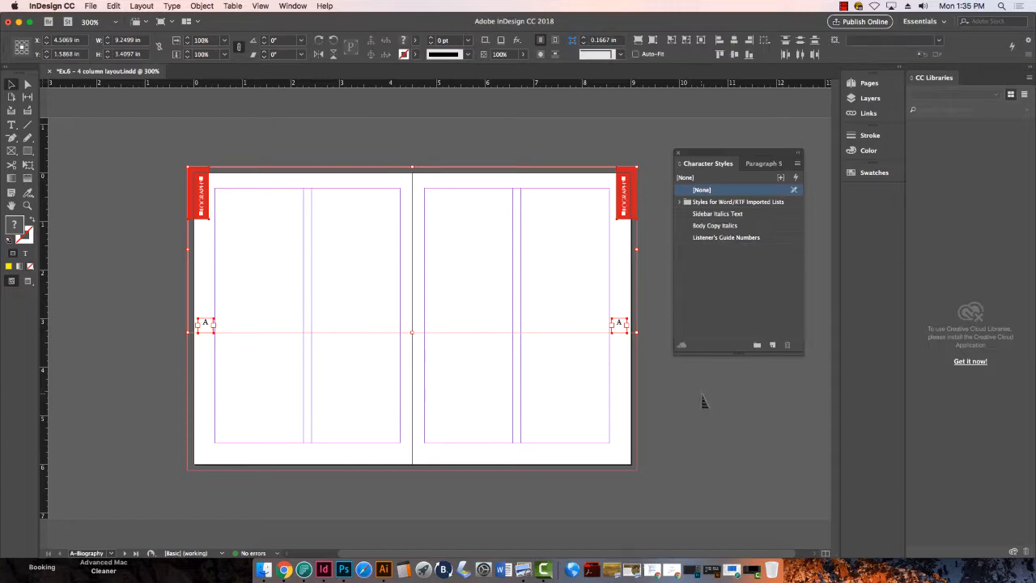
pyautogui.click(868, 82)
pyautogui.click(870, 98)
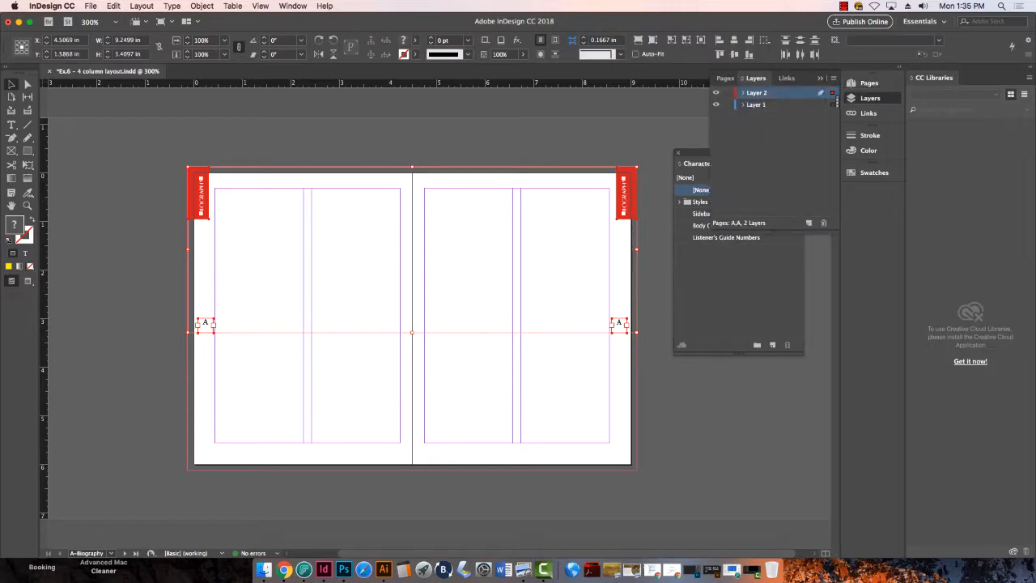
pyautogui.moveTo(832, 93); pyautogui.dragTo(832, 105)
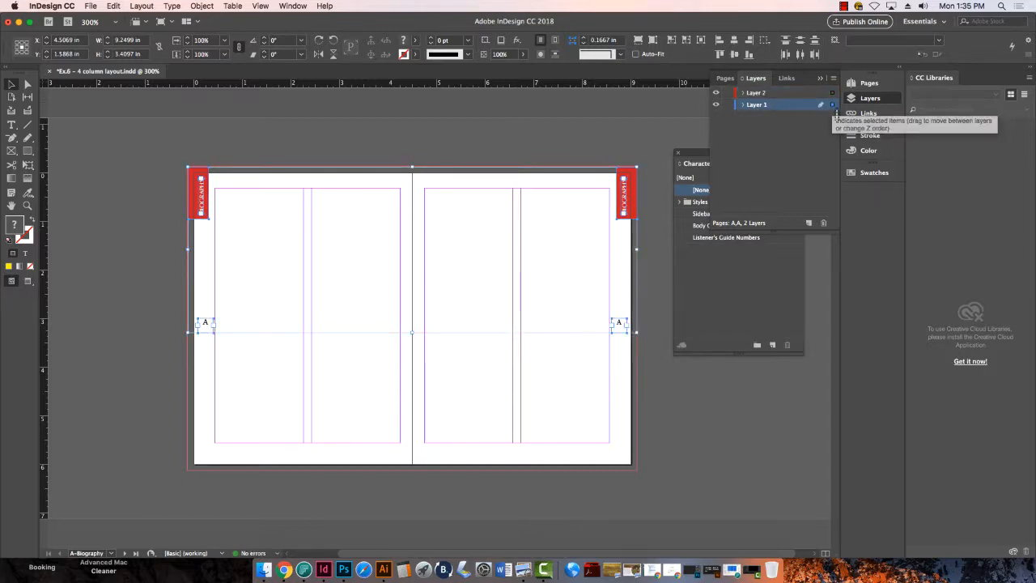
pyautogui.moveTo(834, 106); pyautogui.dragTo(833, 94)
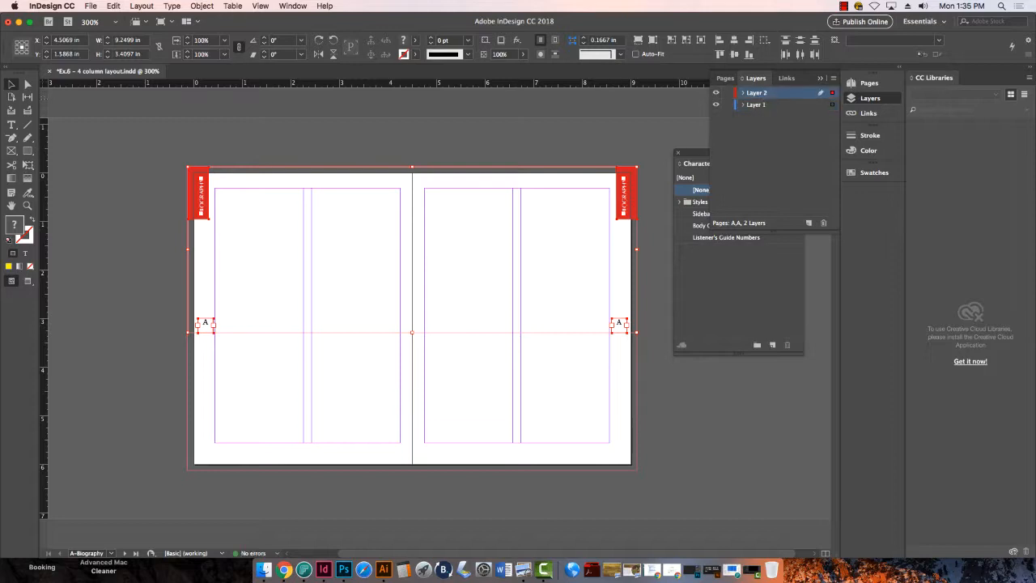
# Step: Rename Layer 2 as "Master page items" and open the B-Life and Times master spread
pyautogui.doubleClick(769, 97)
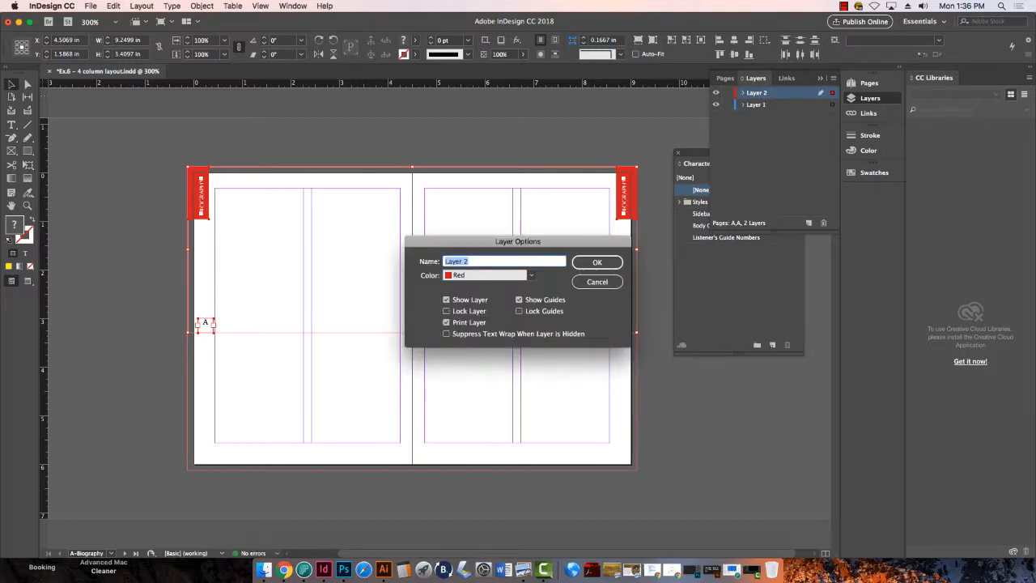
pyautogui.write('Master page items')
pyautogui.press('Return')
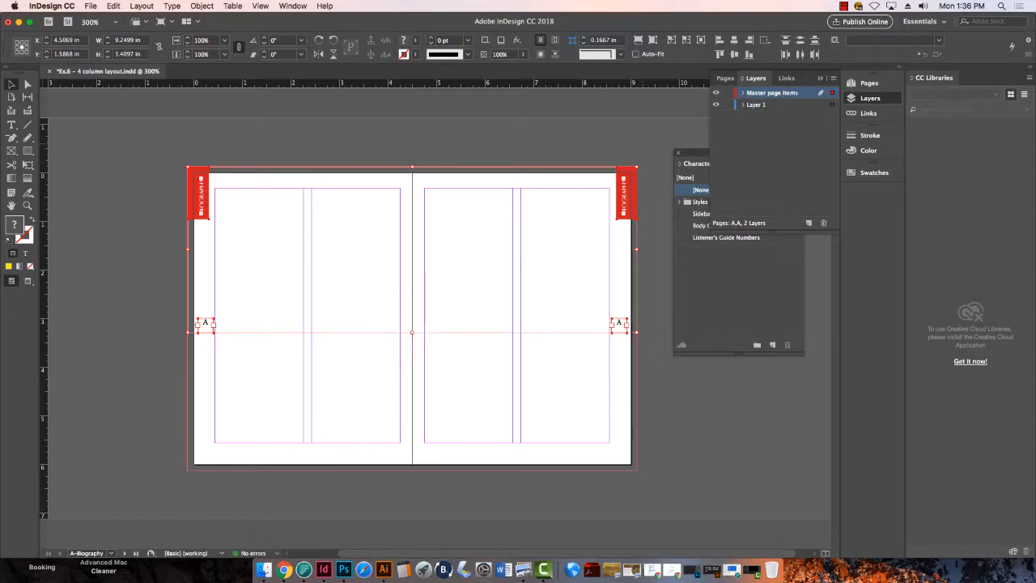
pyautogui.click(725, 78)
pyautogui.doubleClick(739, 124)
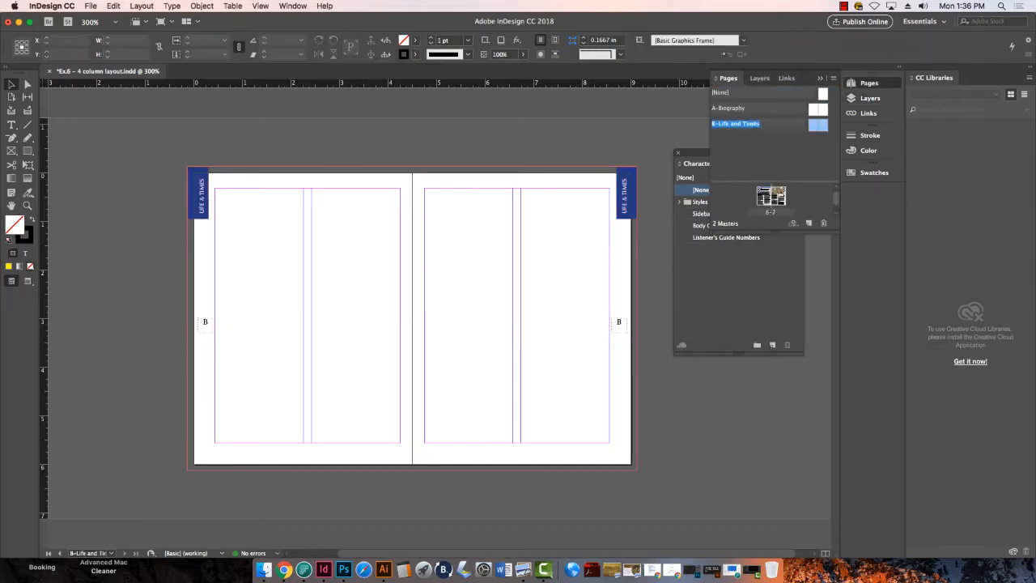
# Step: Select all items on the B-Life and Times master to check their layer assignment, deselect them and save the document
pyautogui.press('super+a')
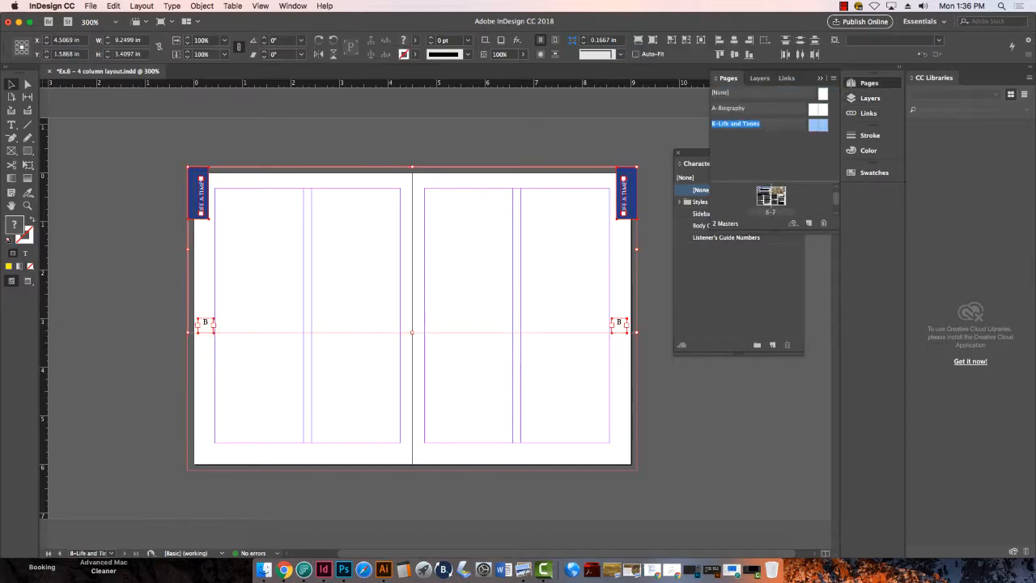
pyautogui.click(759, 78)
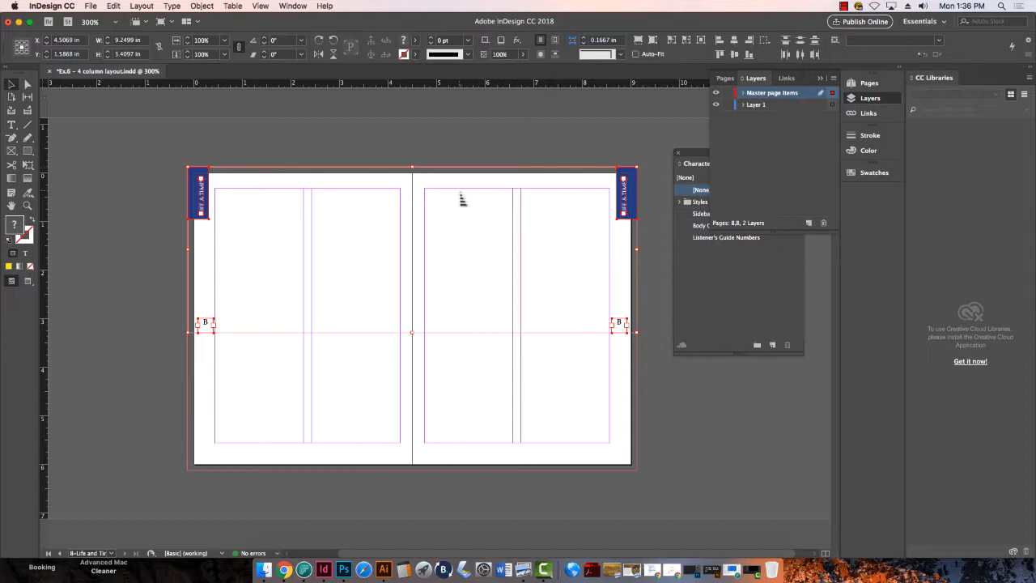
pyautogui.click(87, 200)
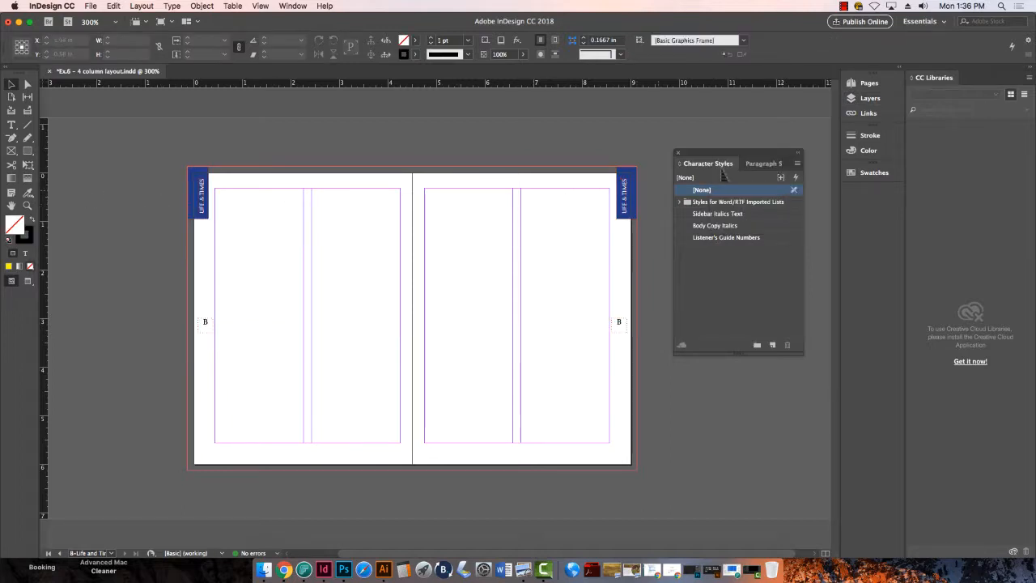
pyautogui.press('super+s')
# Step: Open pages 10–11 and override and delete page 11's blue section tab, its "Life & Times" label and the page number
pyautogui.click(869, 83)
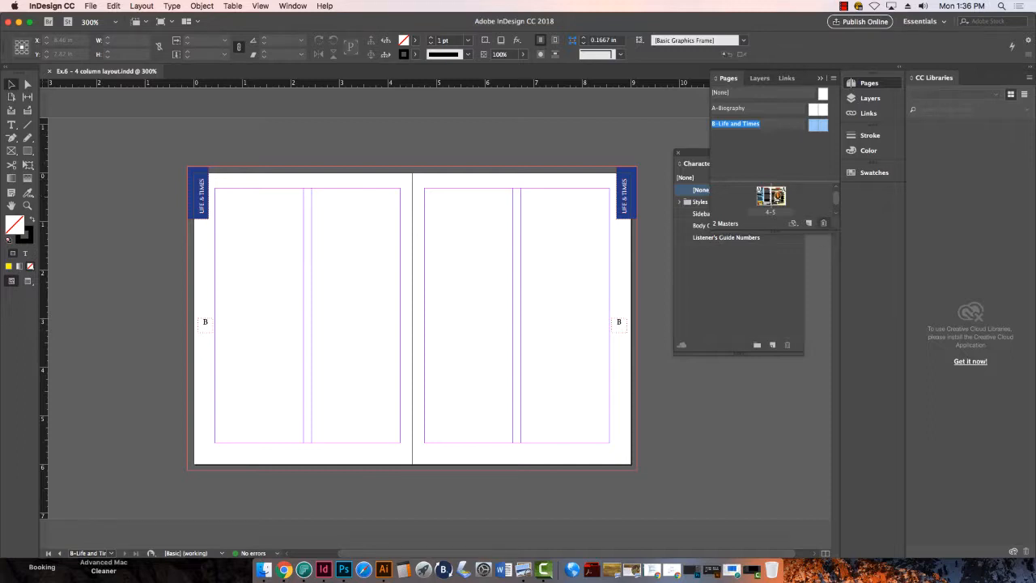
pyautogui.moveTo(839, 231); pyautogui.dragTo(838, 503)
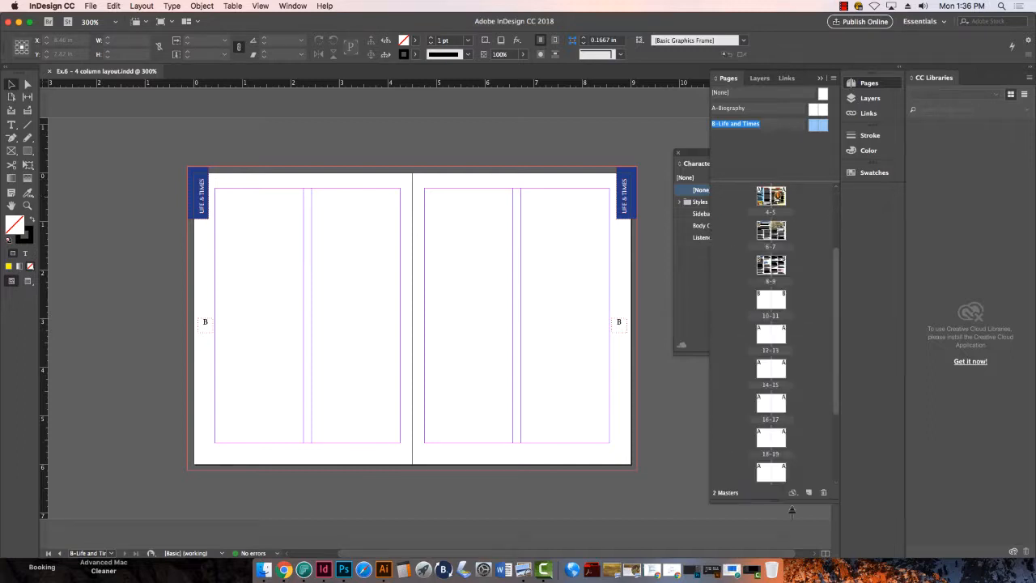
pyautogui.doubleClick(771, 299)
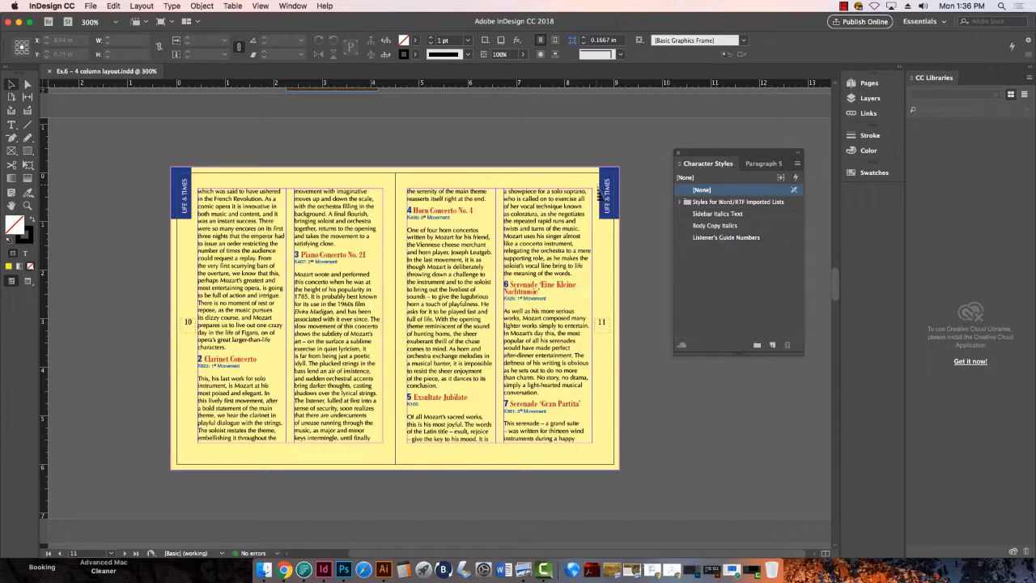
pyautogui.keyDown('shift'); pyautogui.keyDown('super'); pyautogui.click(616, 187); pyautogui.keyUp('super'); pyautogui.keyUp('shift')
pyautogui.press('Delete')
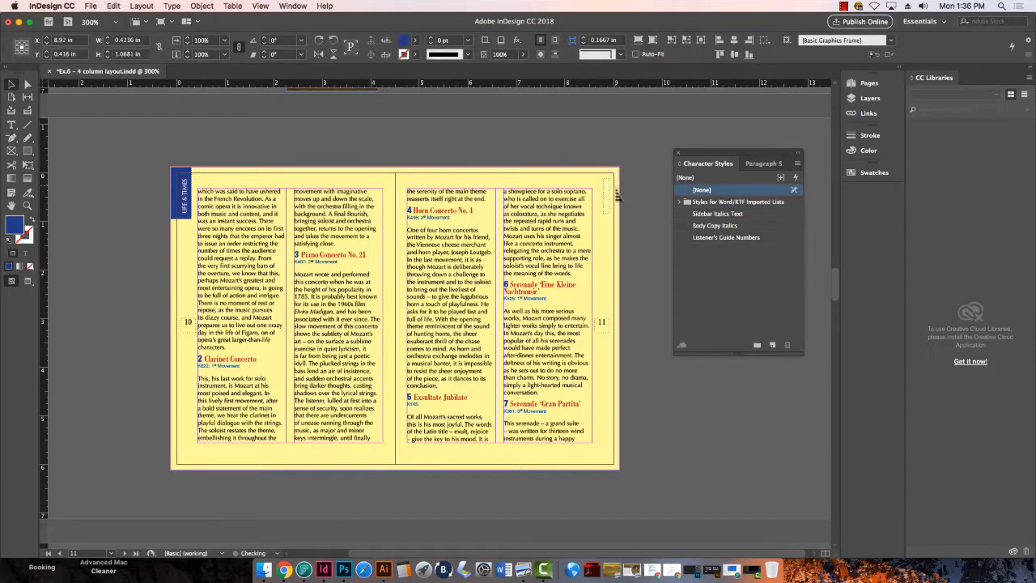
pyautogui.keyDown('shift'); pyautogui.keyDown('super'); pyautogui.click(609, 203); pyautogui.keyUp('super'); pyautogui.keyUp('shift')
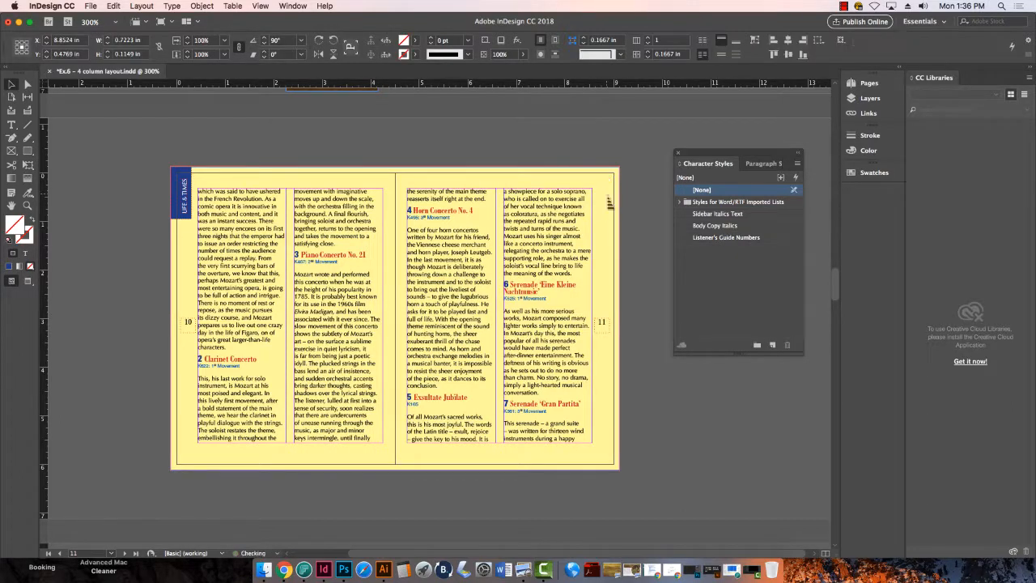
pyautogui.keyDown('shift'); pyautogui.keyDown('super'); pyautogui.click(598, 325); pyautogui.keyUp('super'); pyautogui.keyUp('shift')
pyautogui.press('Delete')
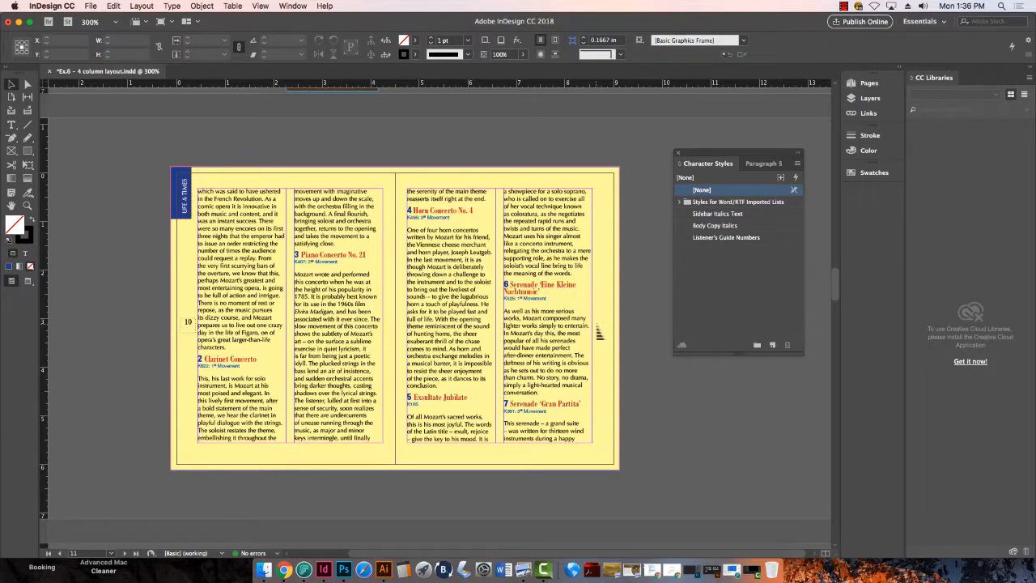
# Step: Undo the page 11 deletions, redo the layer options change that was undone too far, and check the layer names
pyautogui.press('super+z')
pyautogui.press('super+z')
pyautogui.press('super+z')
pyautogui.press('super+z')
pyautogui.press('super+z')
pyautogui.press('super+z')
pyautogui.press('super+z')
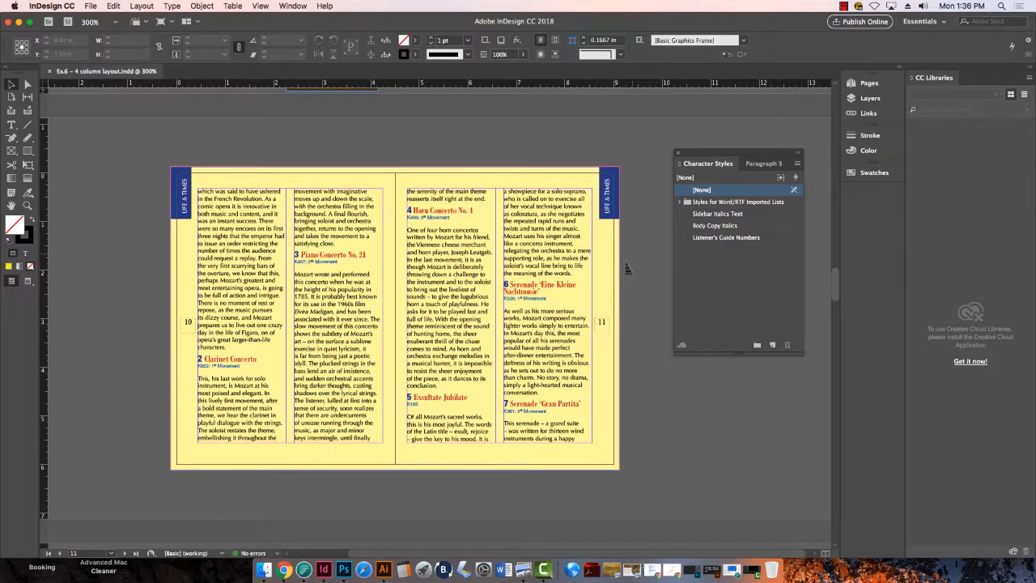
pyautogui.press('super+z')
pyautogui.click(113, 6)
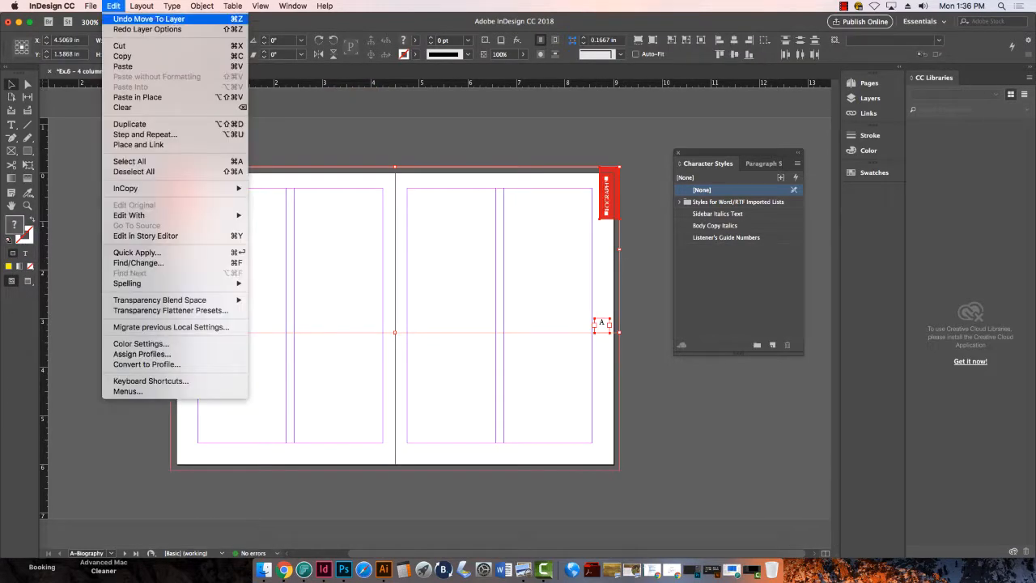
pyautogui.click(134, 29)
pyautogui.click(129, 222)
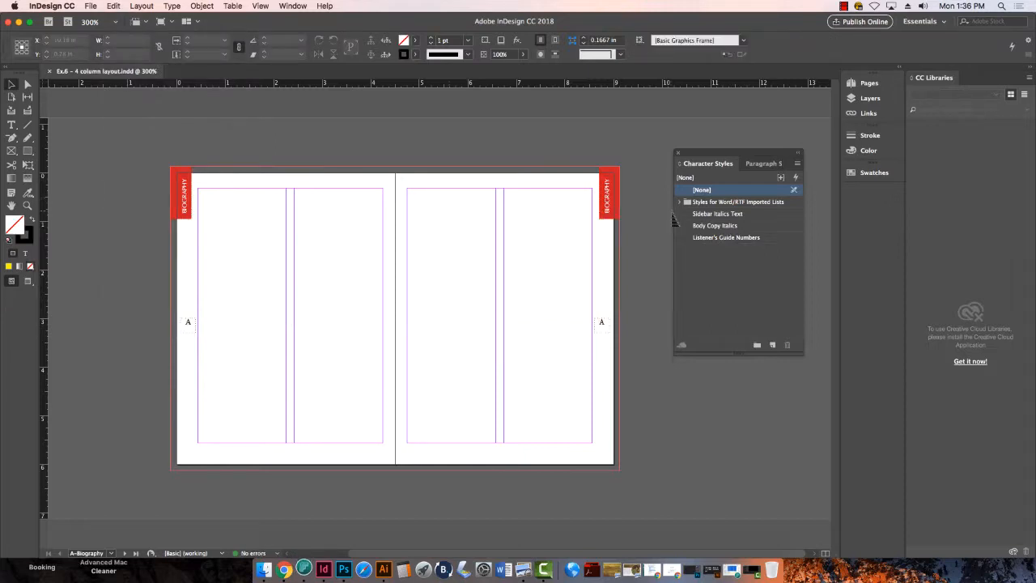
pyautogui.click(870, 98)
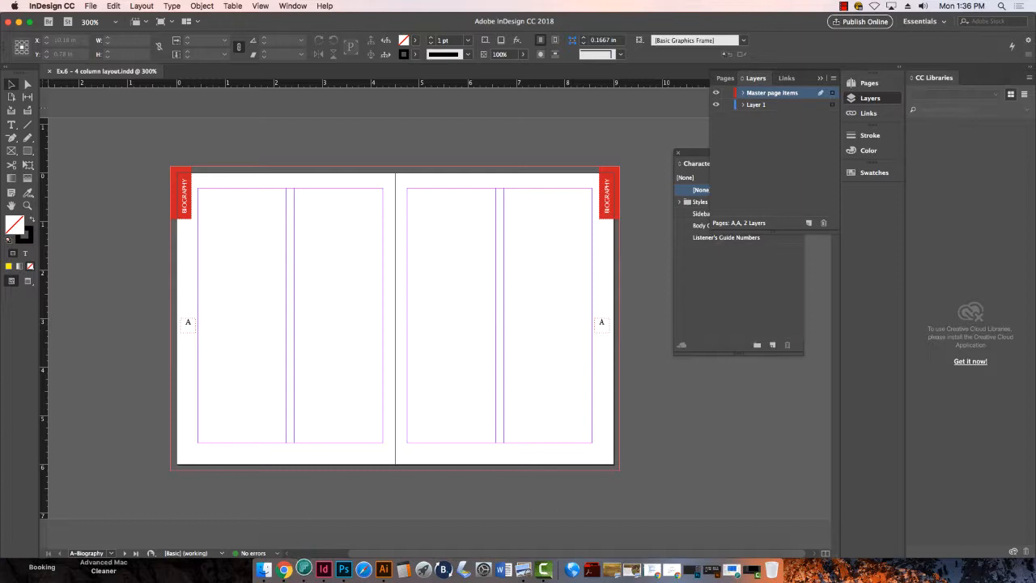
pyautogui.click(696, 375)
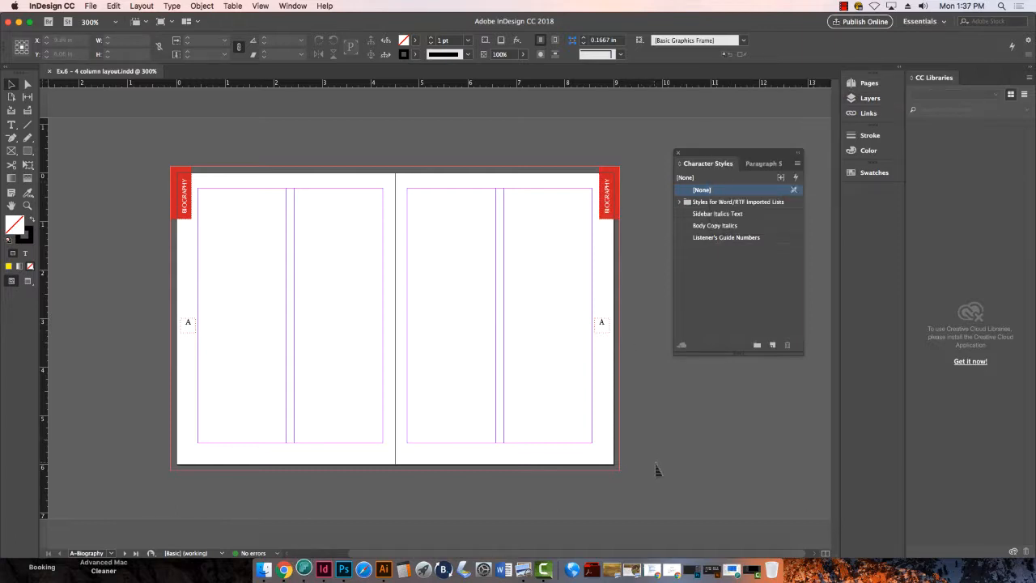
# Step: Open the pages 2–3 spread and examine its layers and the page number over the blue "At a Glance" sidebar
pyautogui.click(867, 82)
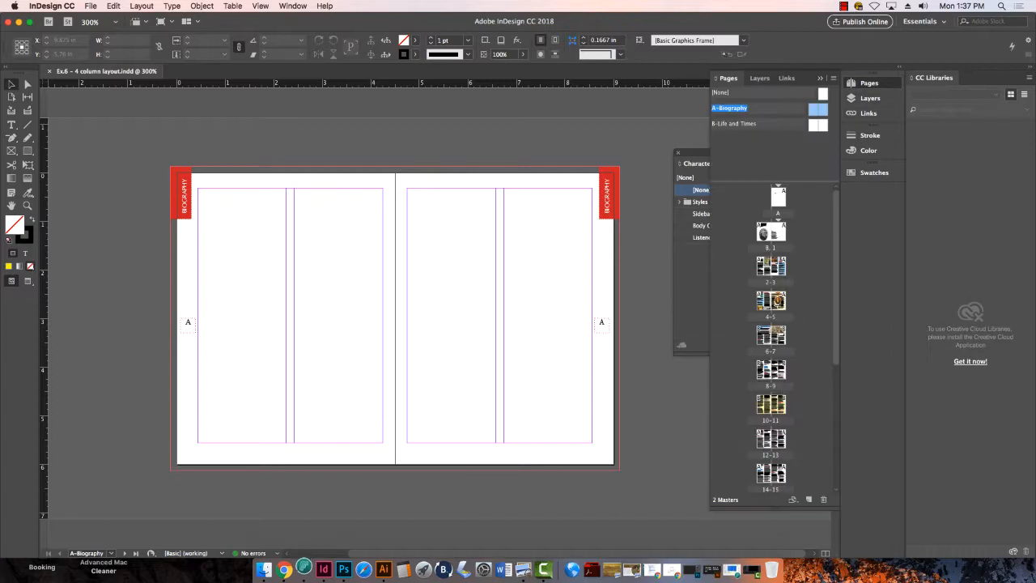
pyautogui.doubleClick(771, 266)
pyautogui.click(759, 78)
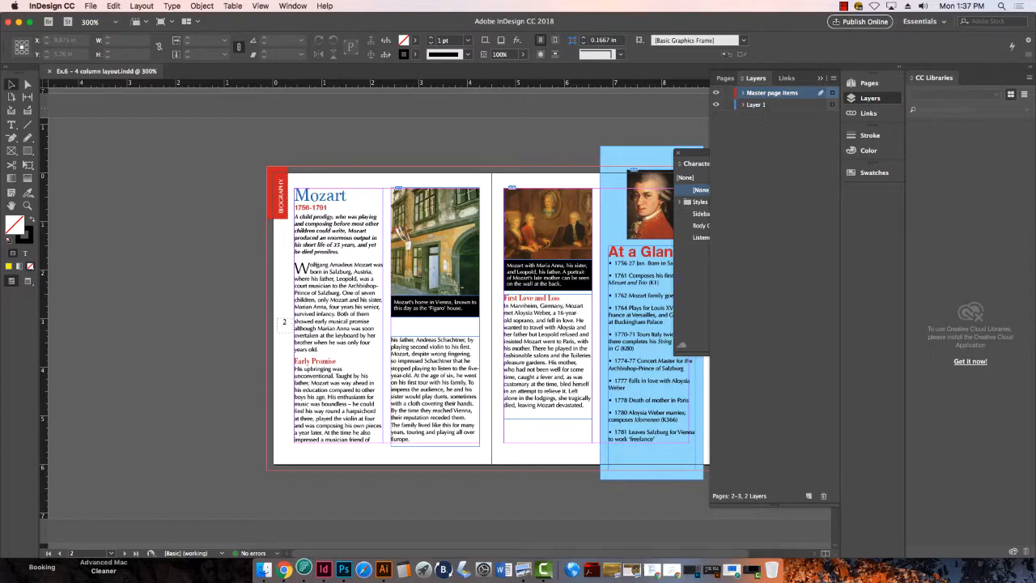
pyautogui.click(462, 123)
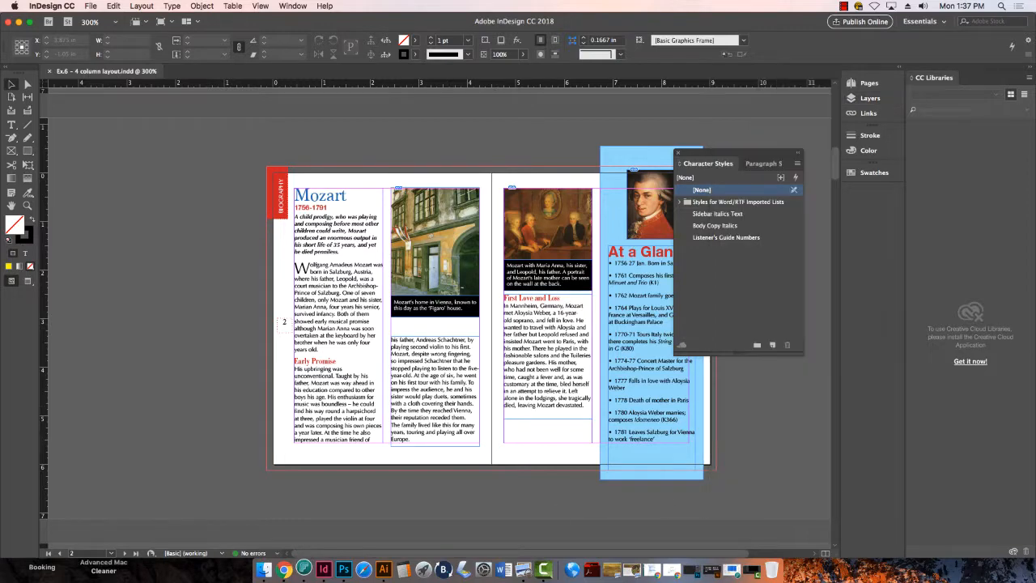
pyautogui.hscroll(3, 453, 316)
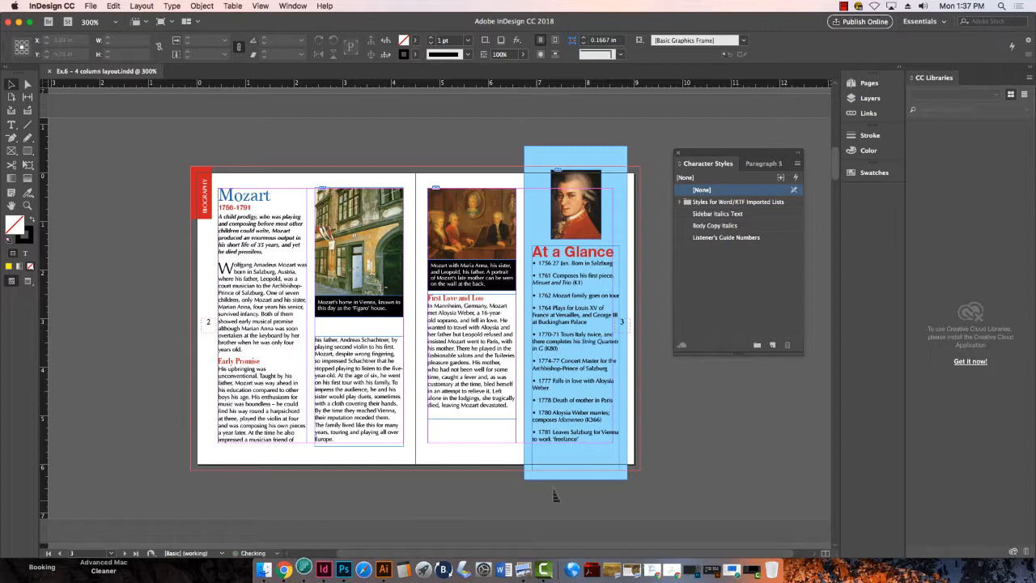
pyautogui.click(626, 335)
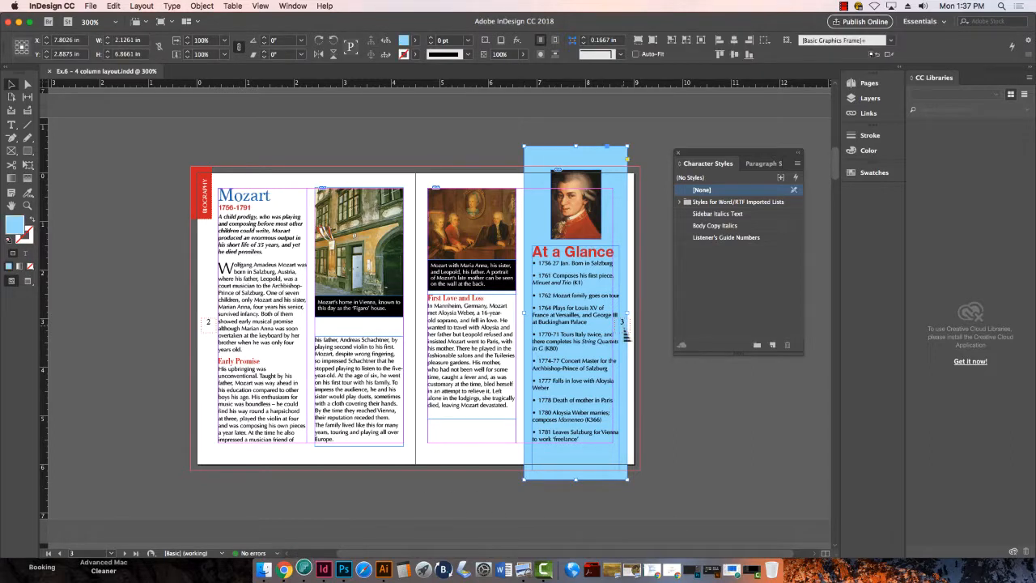
pyautogui.click(633, 333)
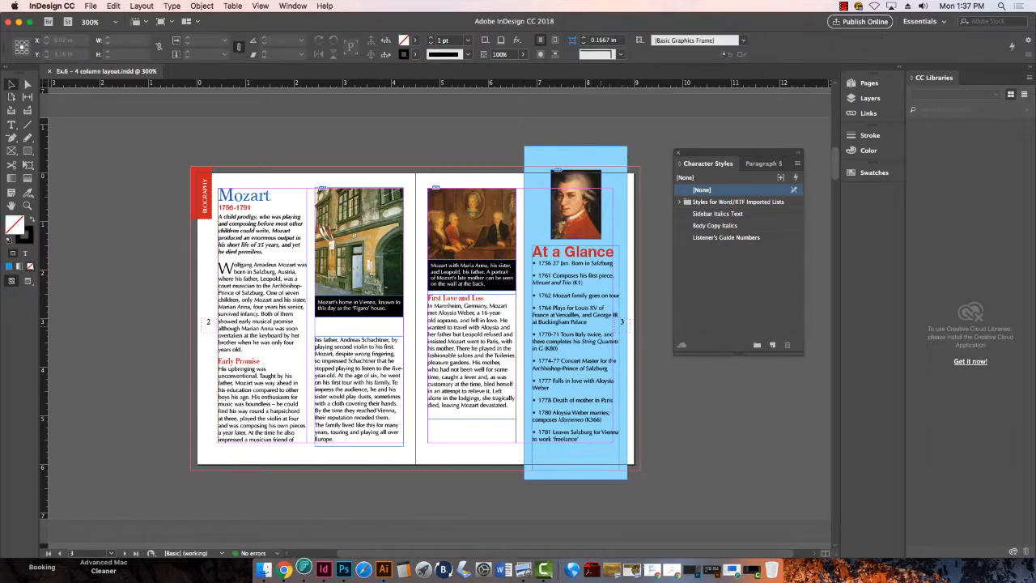
# Step: Preview the pages 2–3 spread, override and delete the page number on page 3, and save the document
pyautogui.press('w')
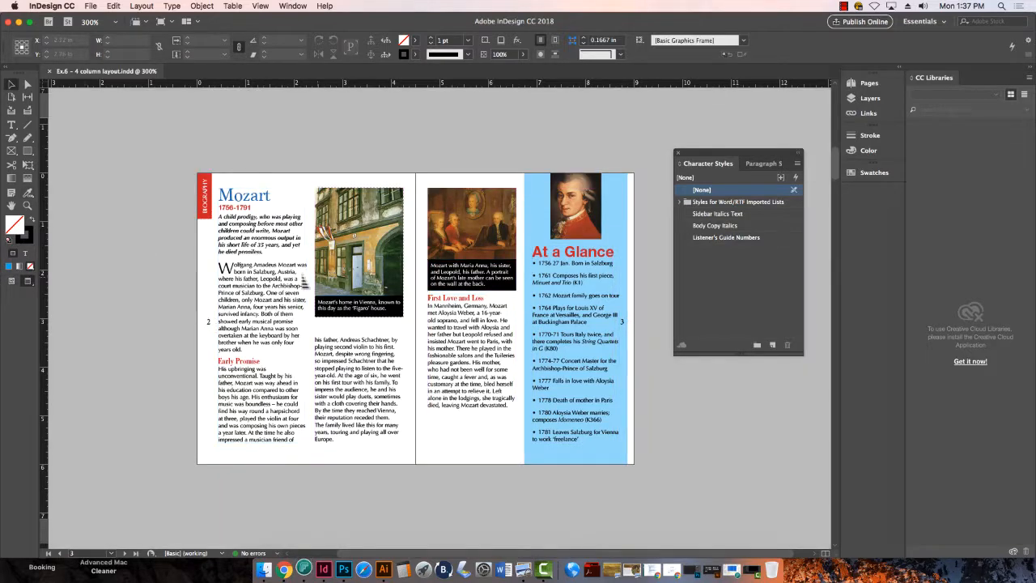
pyautogui.click(28, 206)
pyautogui.moveTo(518, 167); pyautogui.dragTo(753, 495)
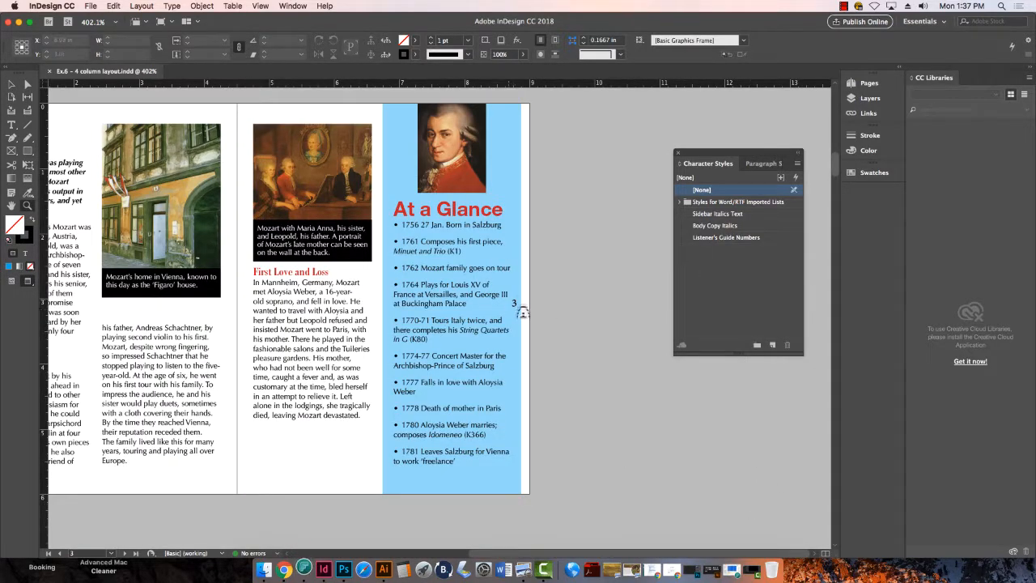
pyautogui.press('v')
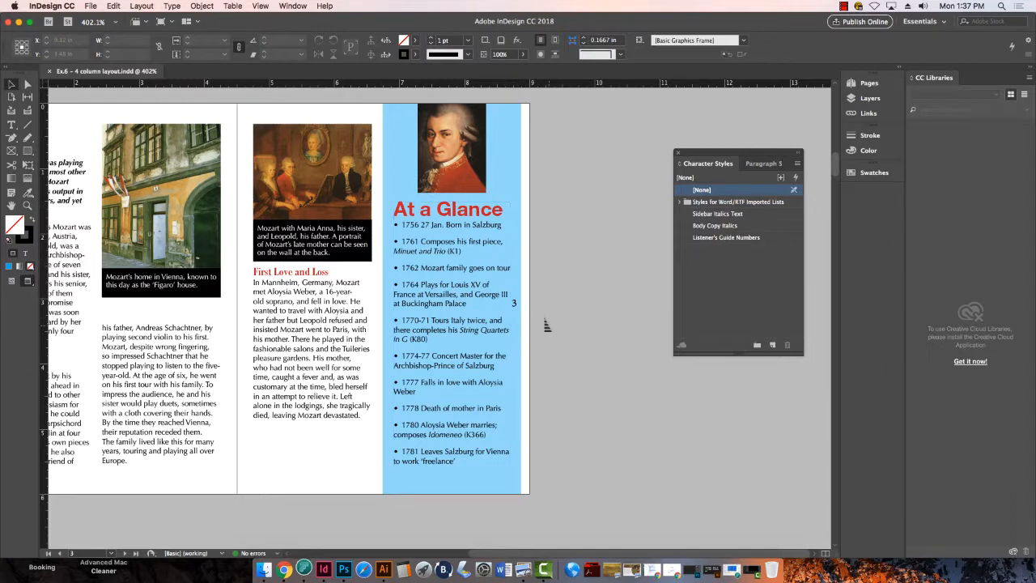
pyautogui.click(514, 307)
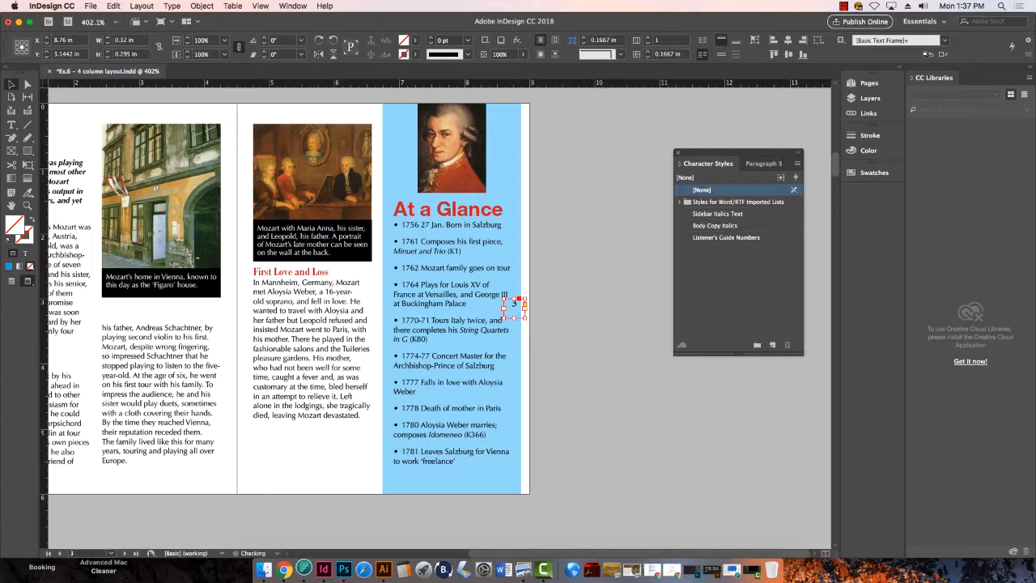
pyautogui.press('Delete')
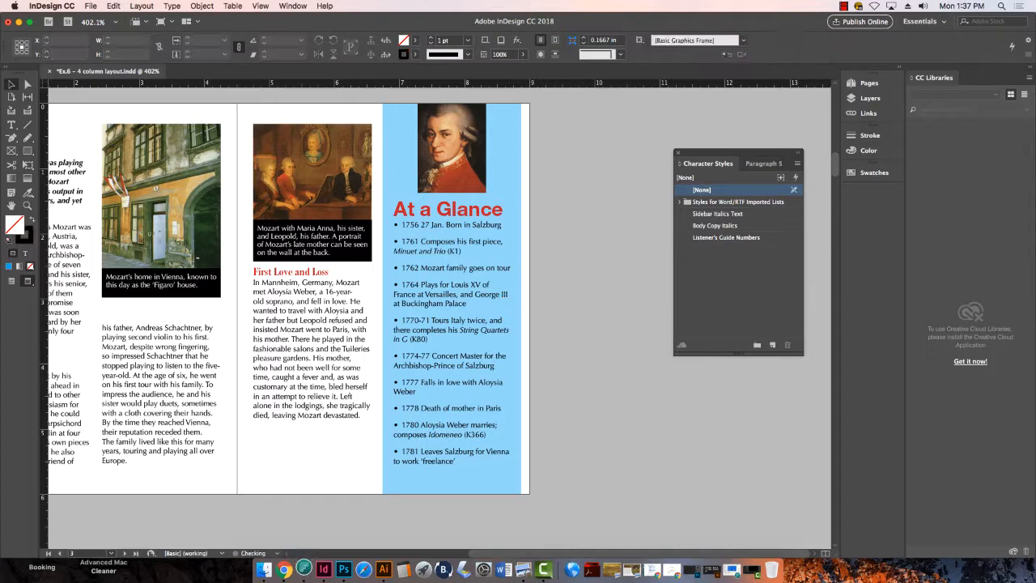
pyautogui.press('super+0')
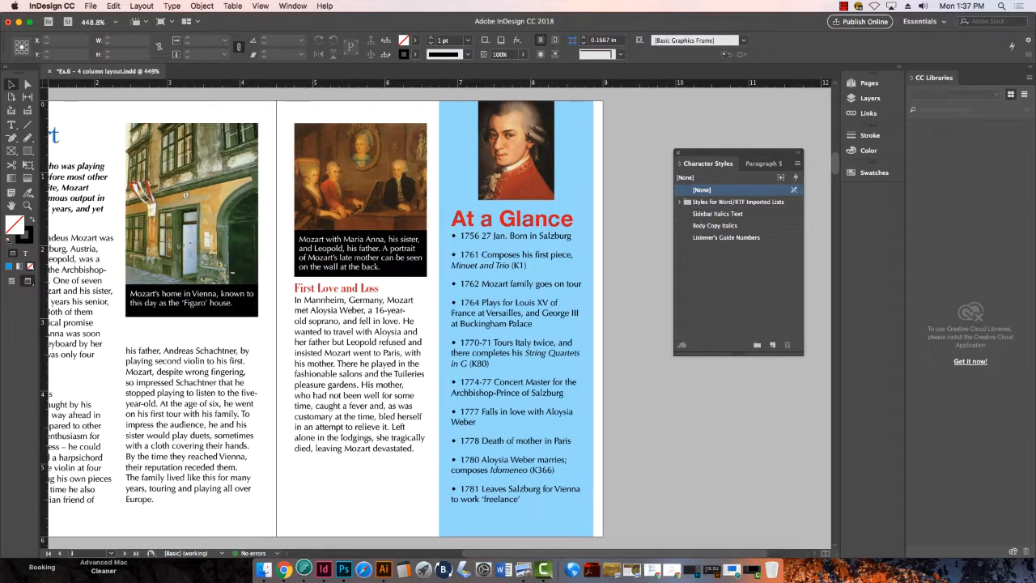
pyautogui.press('super+s')
pyautogui.press('alt+super+0')
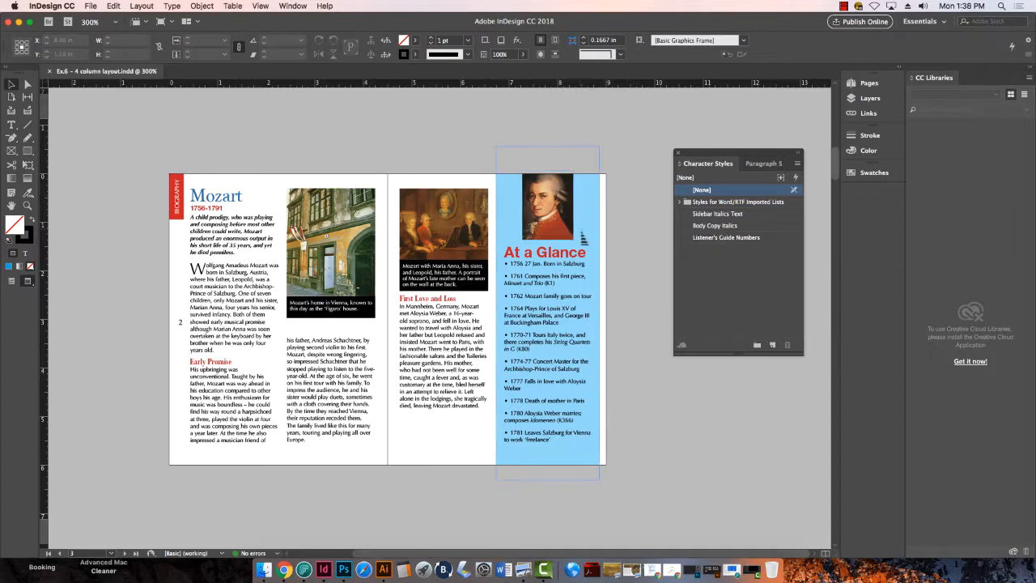
# Step: Examine the previewed spreads from pages 2–3 through 8–9, checking the section tabs and page numbers
pyautogui.scroll(-3, 583, 238)
pyautogui.scroll(-5, 580, 240)
pyautogui.scroll(5, 580, 235)
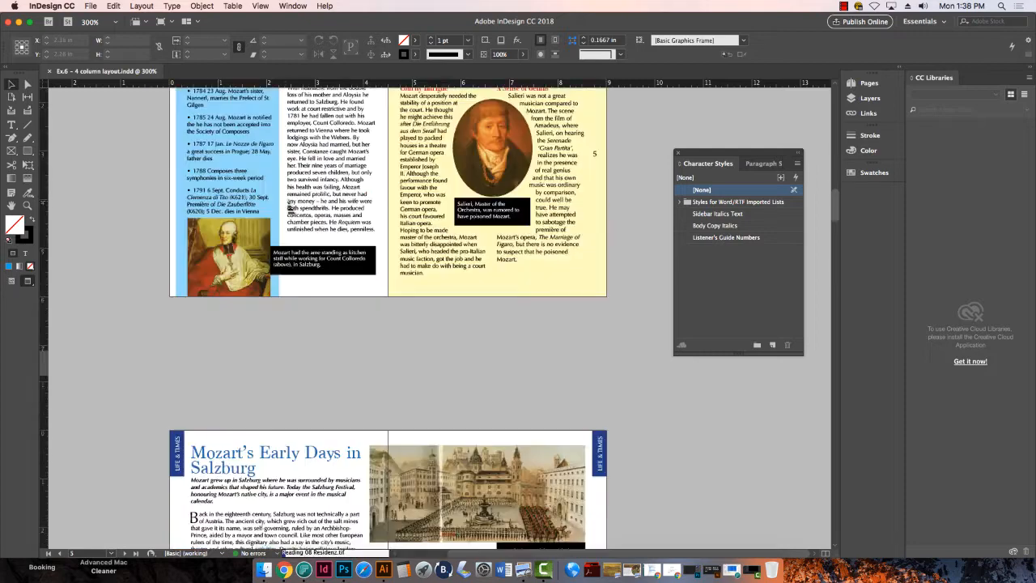
pyautogui.scroll(-15, 374, 229)
pyautogui.scroll(1, 416, 224)
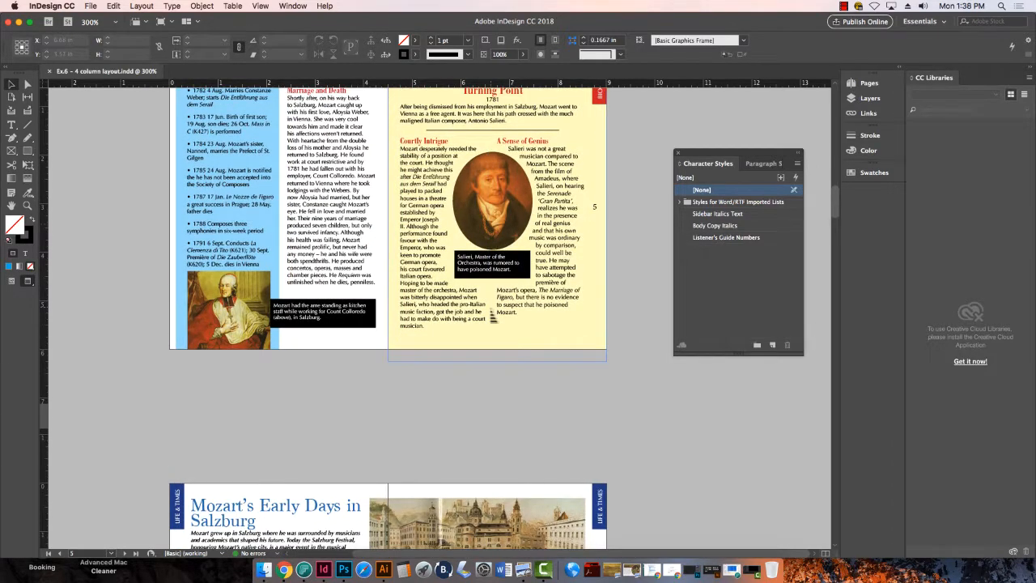
pyautogui.scroll(1, 530, 429)
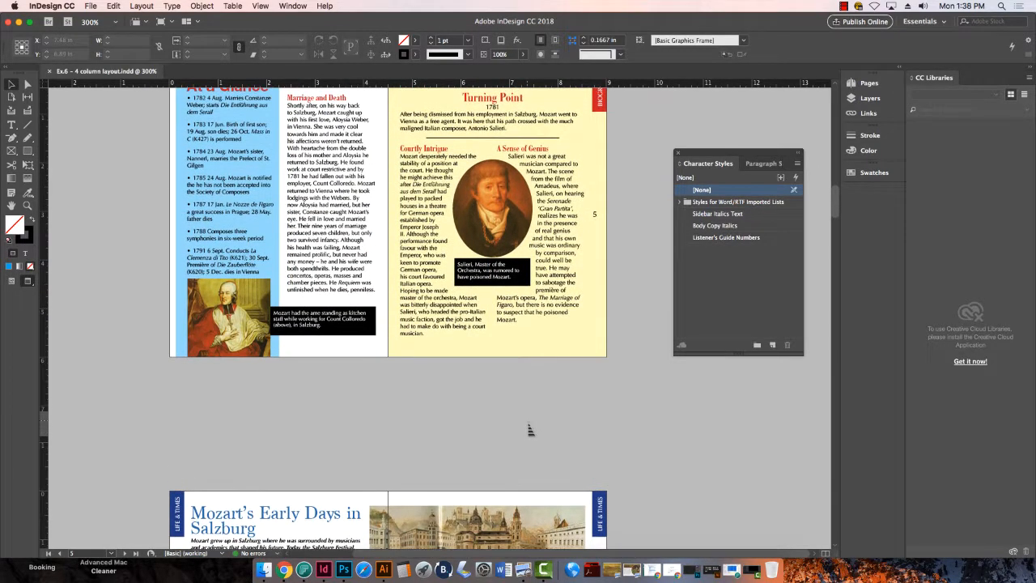
pyautogui.scroll(1, 566, 297)
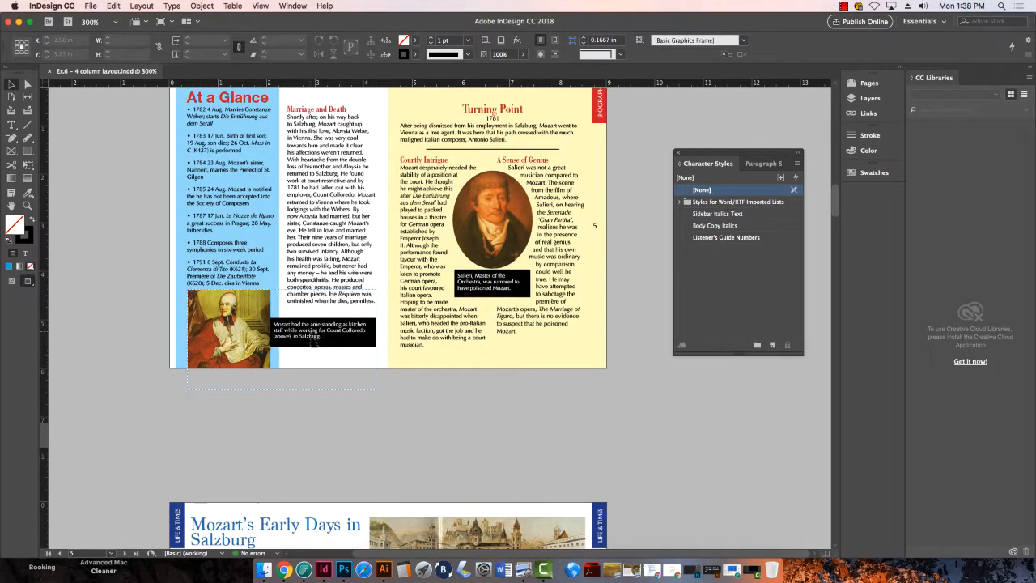
pyautogui.scroll(-10, 317, 340)
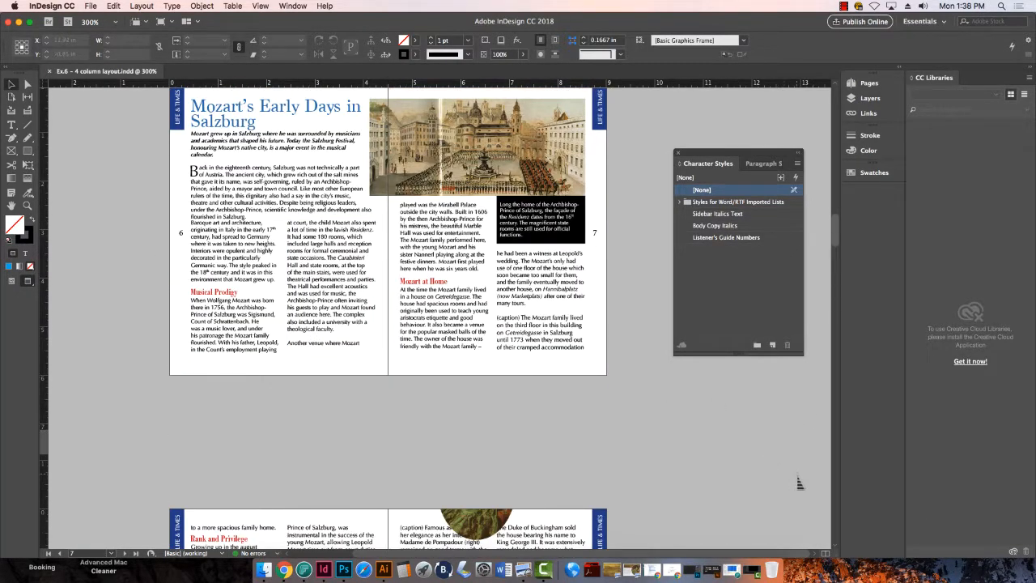
pyautogui.scroll(-1, 727, 515)
pyautogui.scroll(-10, 728, 514)
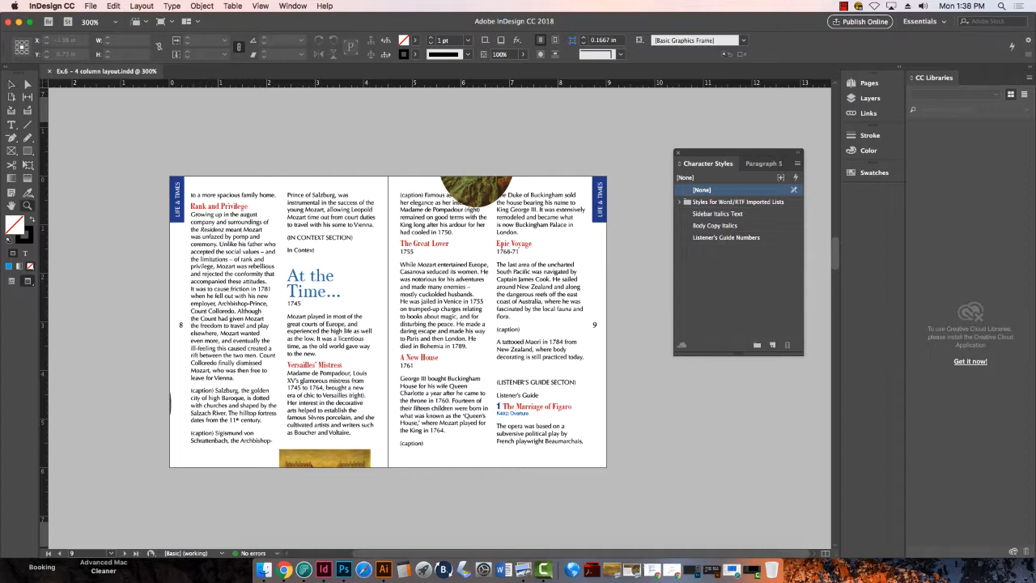
# Step: Show hidden characters, examine the text on the spreads from pages 8–9 onward, and hide the characters again
pyautogui.moveTo(107, 145); pyautogui.dragTo(701, 525)
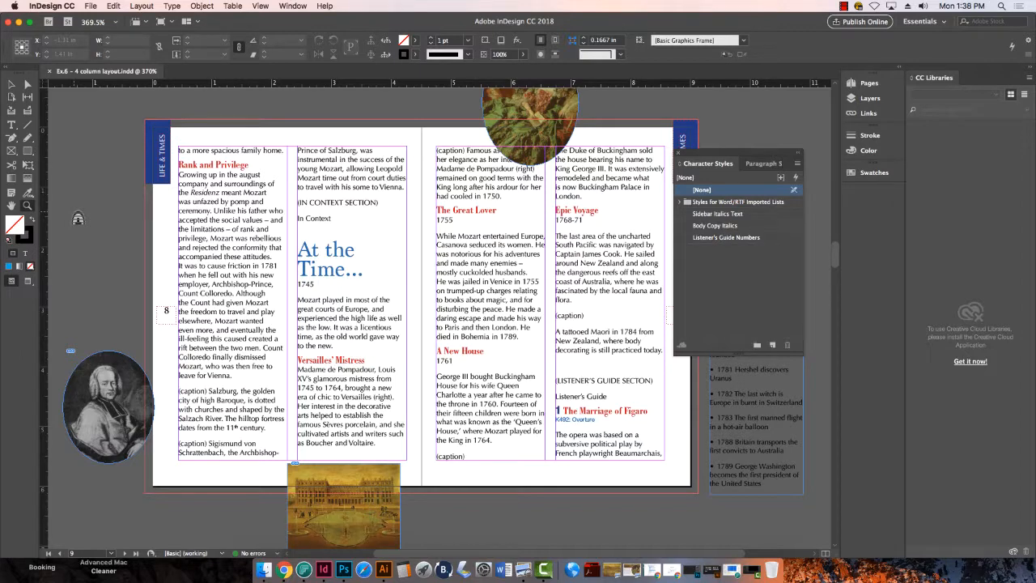
pyautogui.click(172, 5)
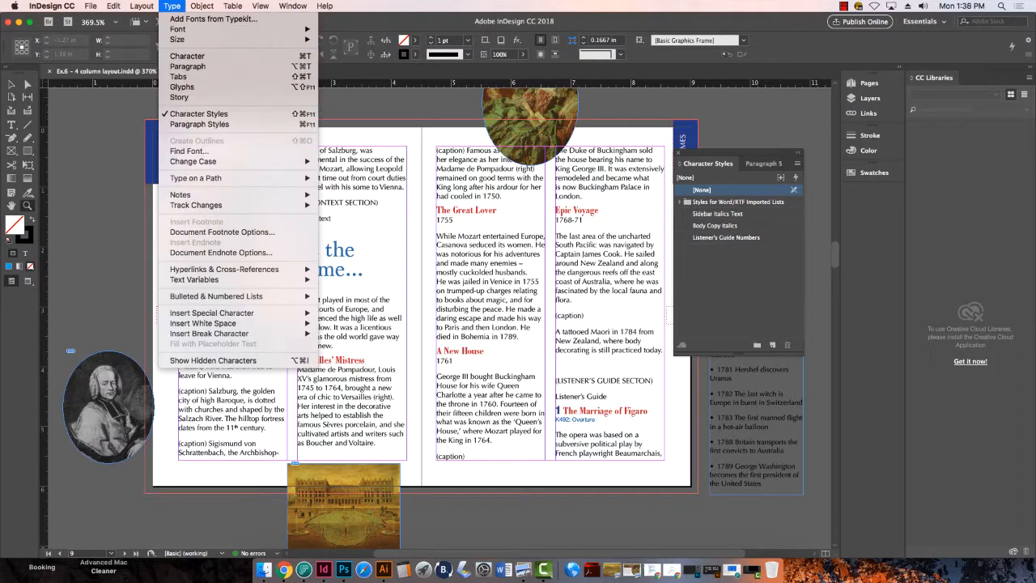
pyautogui.click(211, 360)
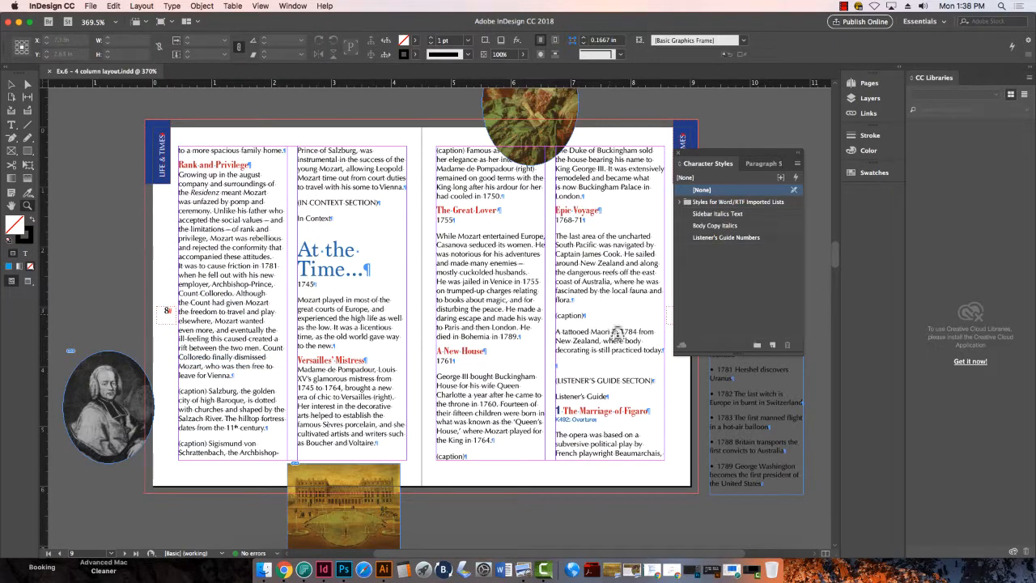
pyautogui.scroll(-5, 551, 394)
pyautogui.scroll(-3, 551, 394)
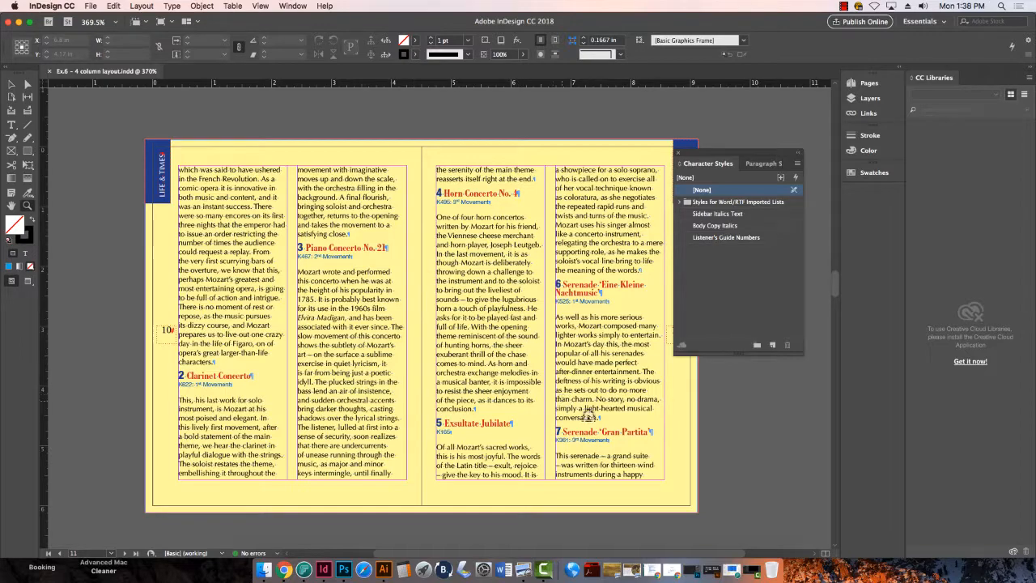
pyautogui.scroll(-4, 585, 400)
pyautogui.scroll(-12, 585, 398)
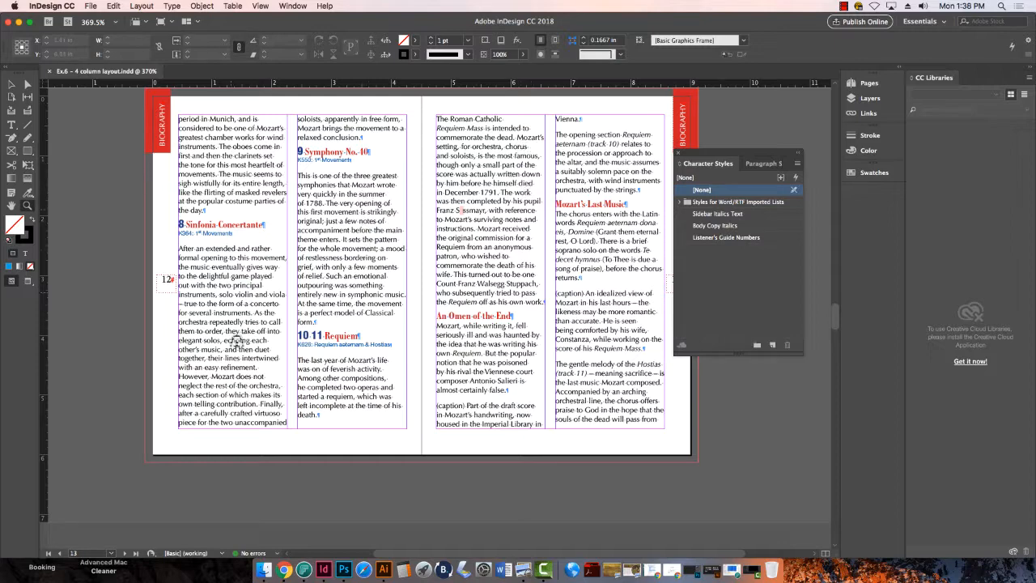
pyautogui.scroll(-12, 449, 358)
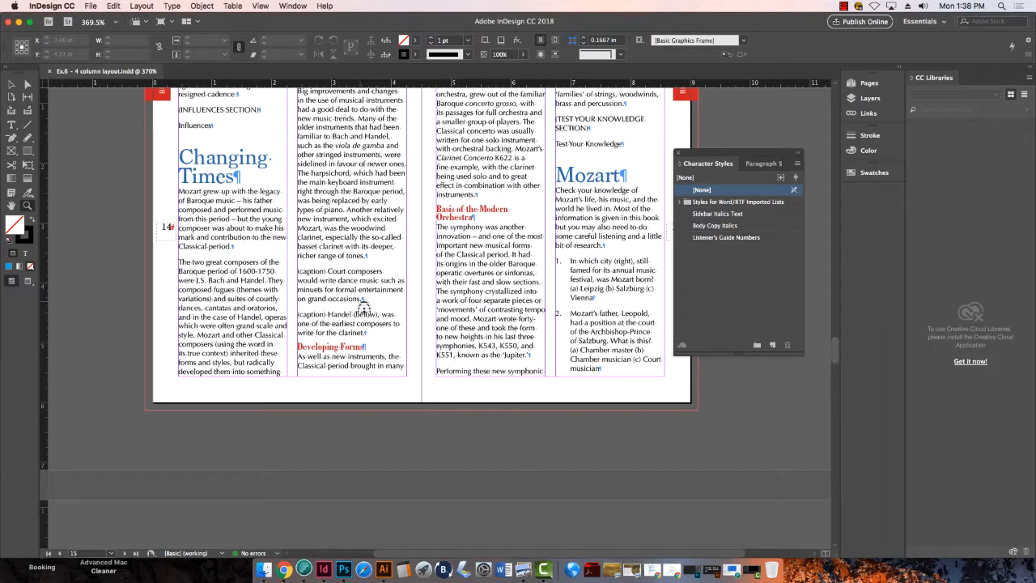
pyautogui.scroll(1, 363, 307)
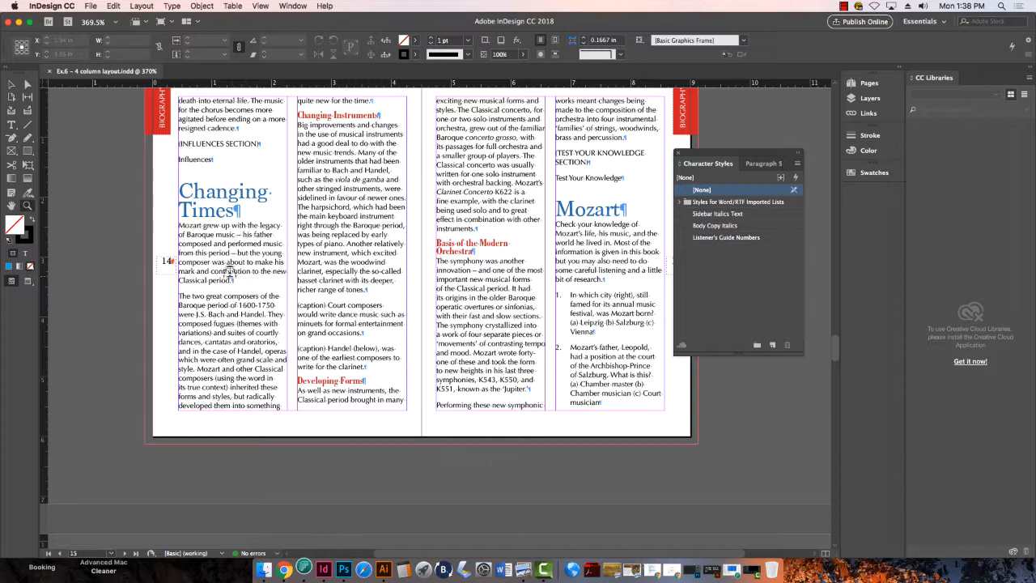
pyautogui.scroll(1, 250, 275)
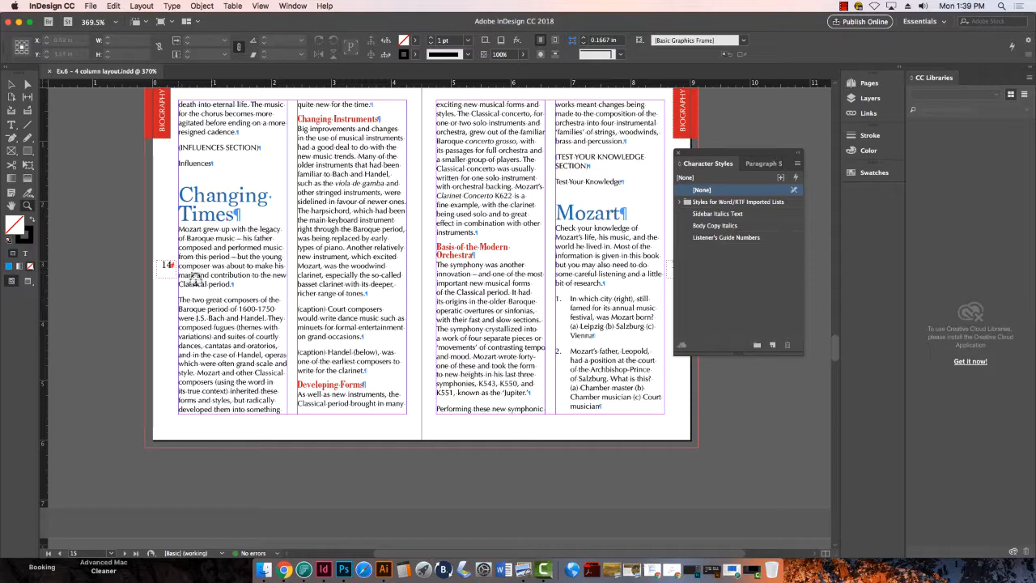
pyautogui.scroll(-1, 245, 328)
pyautogui.scroll(-20, 245, 327)
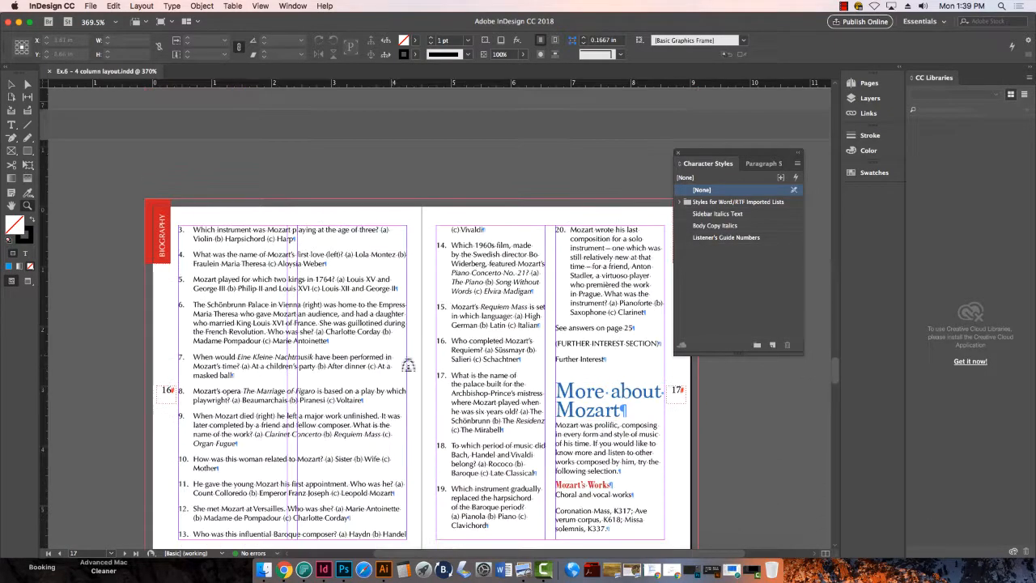
pyautogui.scroll(-20, 513, 387)
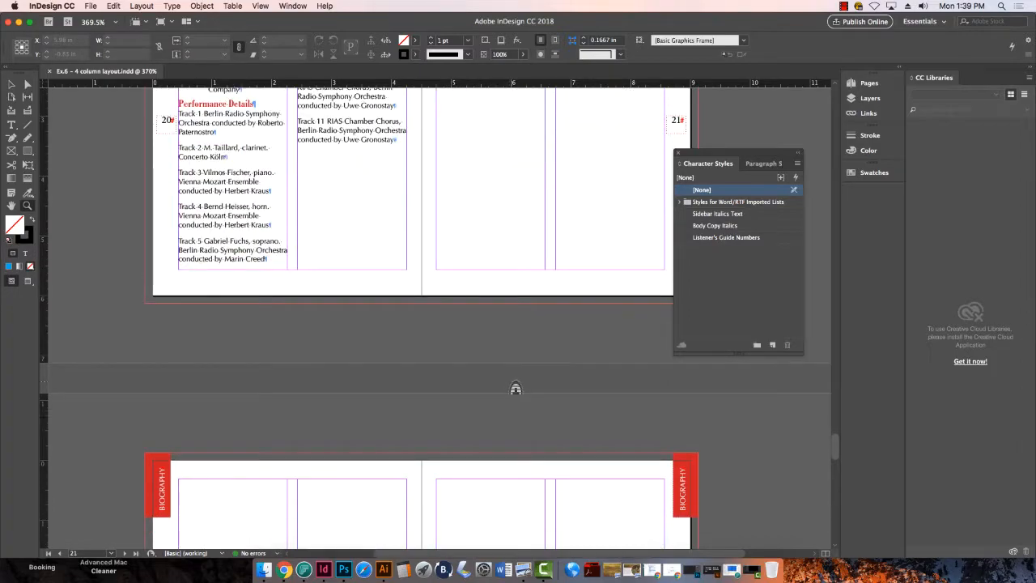
pyautogui.scroll(20, 507, 397)
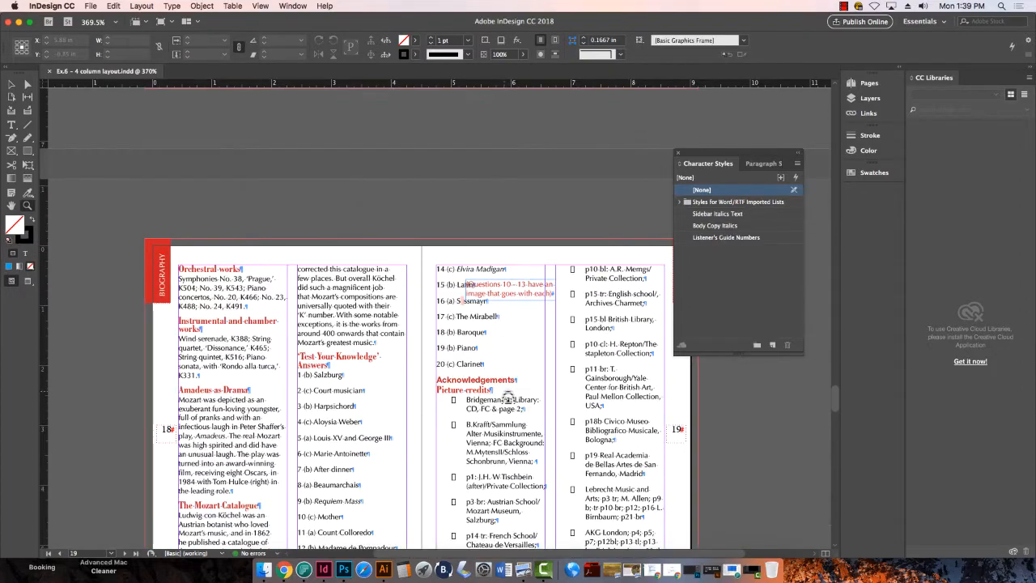
pyautogui.scroll(15, 505, 396)
pyautogui.scroll(-10, 505, 398)
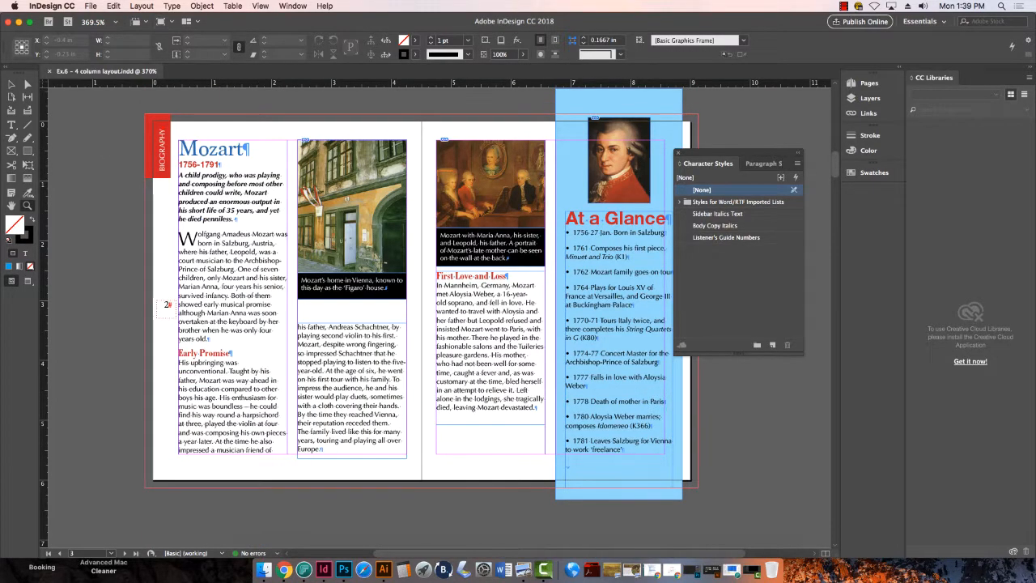
pyautogui.click(172, 5)
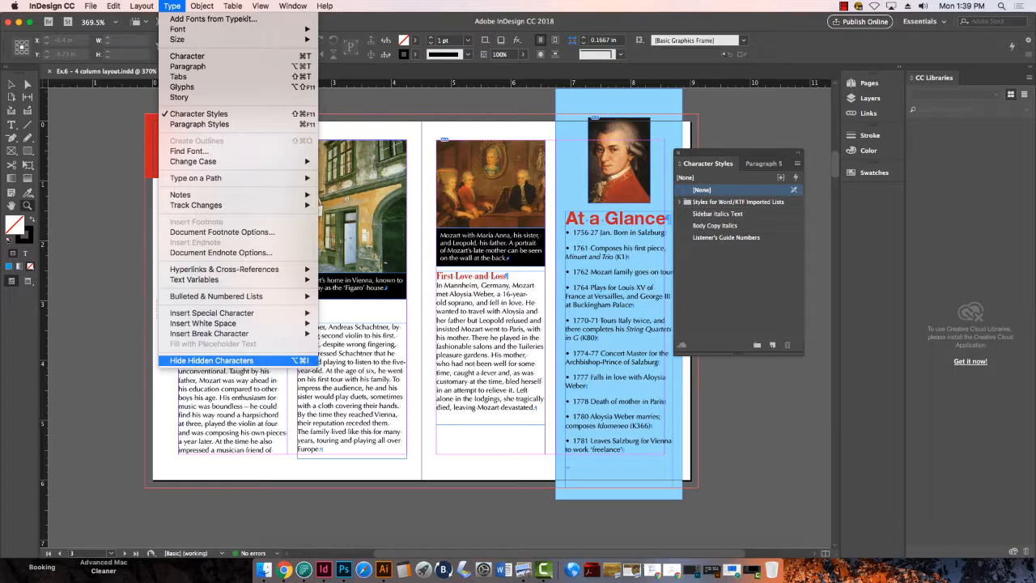
pyautogui.click(211, 360)
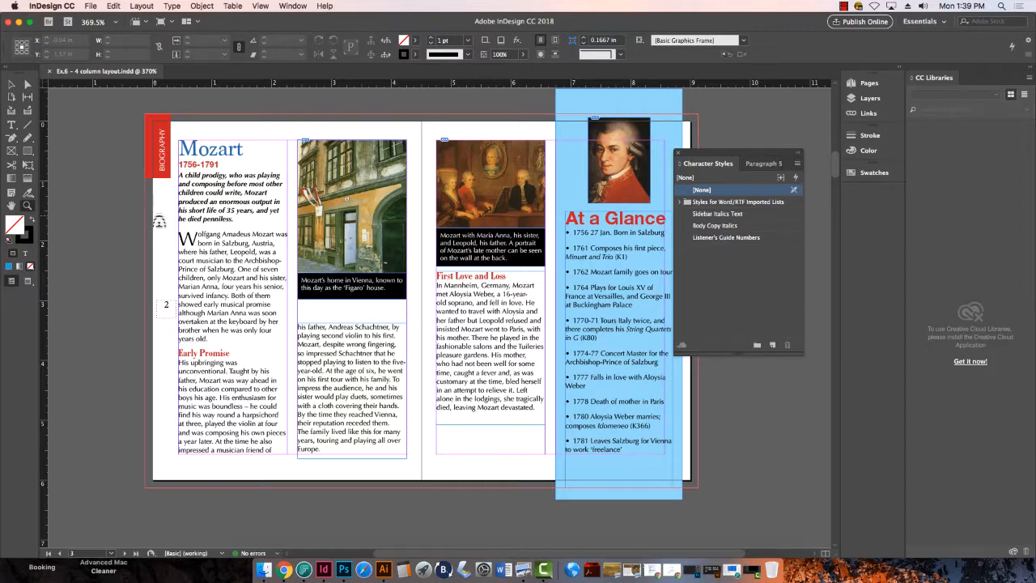
# Step: Open the Print Booklet settings for the document and review the 2-up Saddle Stitch setup and its first-spread preview
pyautogui.press('super+minus')
pyautogui.press('super+minus')
pyautogui.press('super+minus')
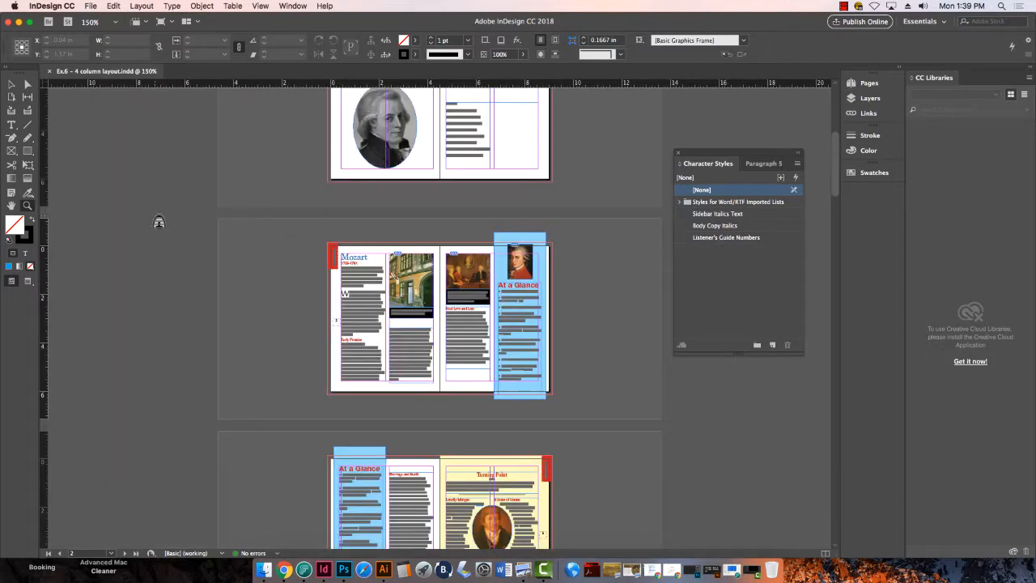
pyautogui.scroll(5, 255, 266)
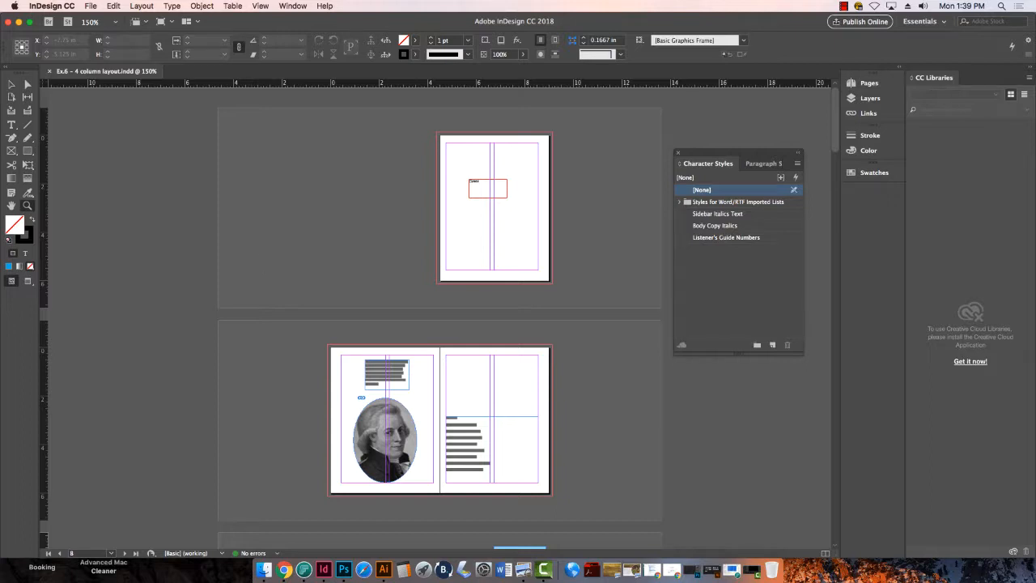
pyautogui.click(90, 5)
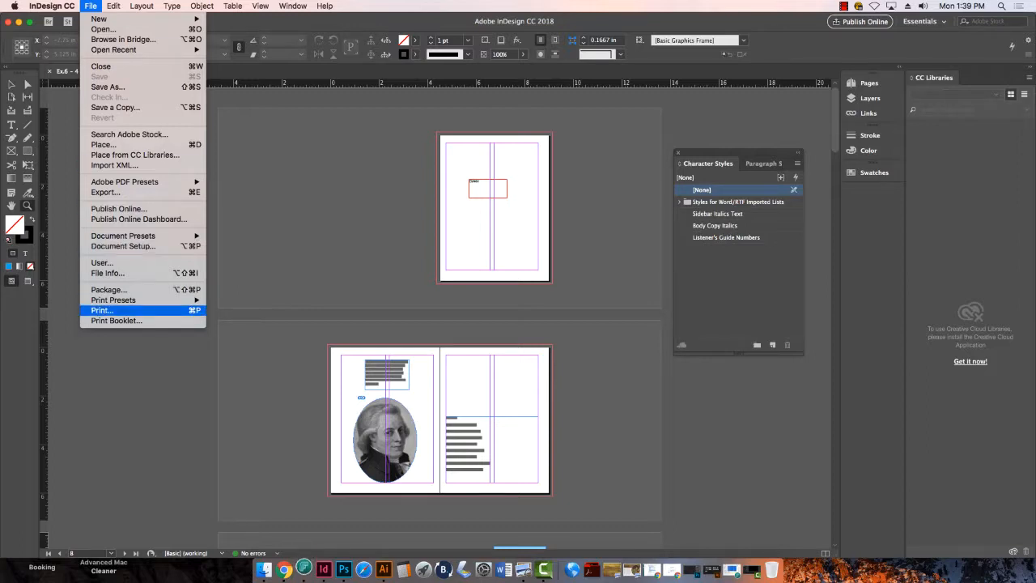
pyautogui.press('Return')
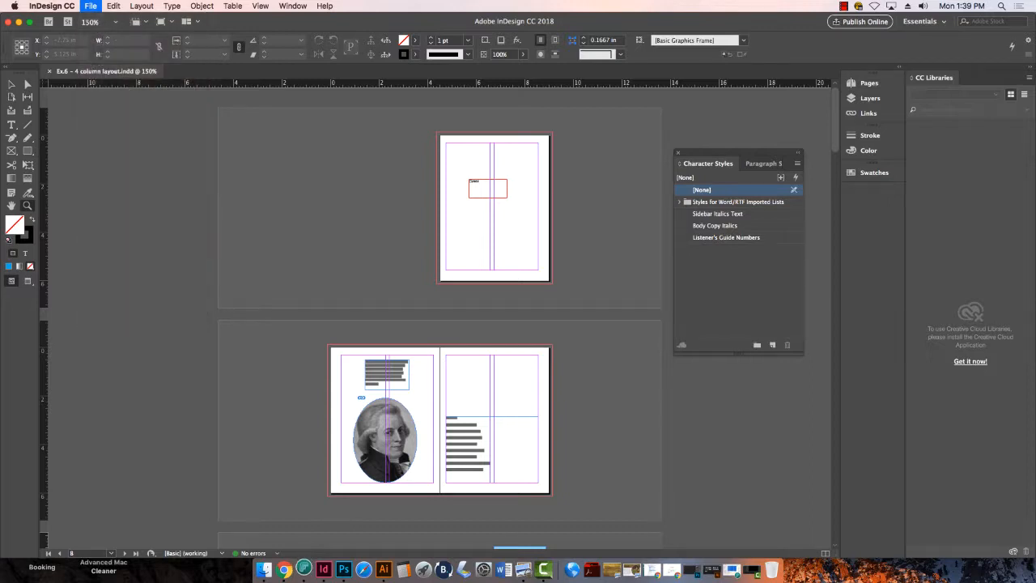
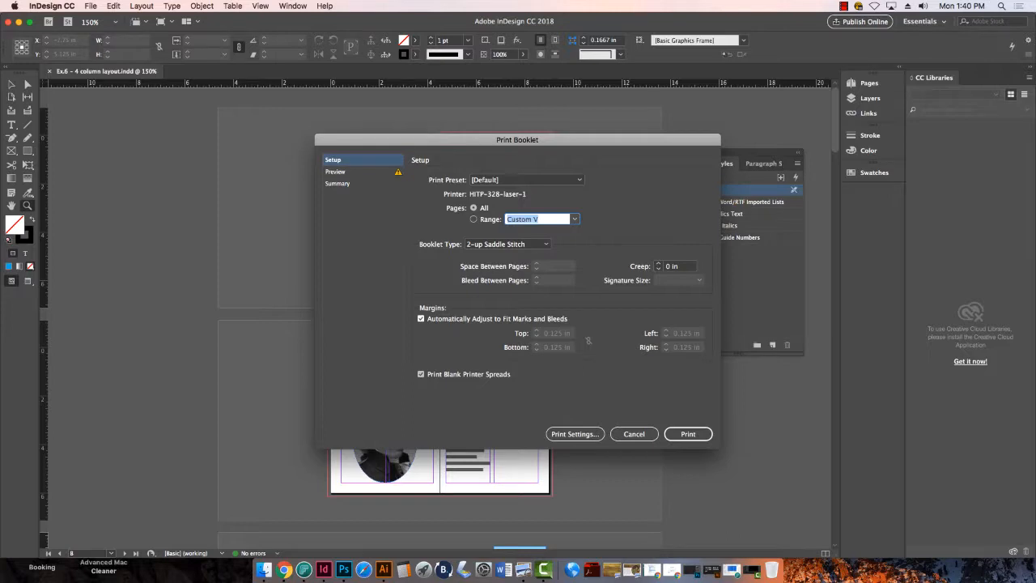
pyautogui.click(335, 172)
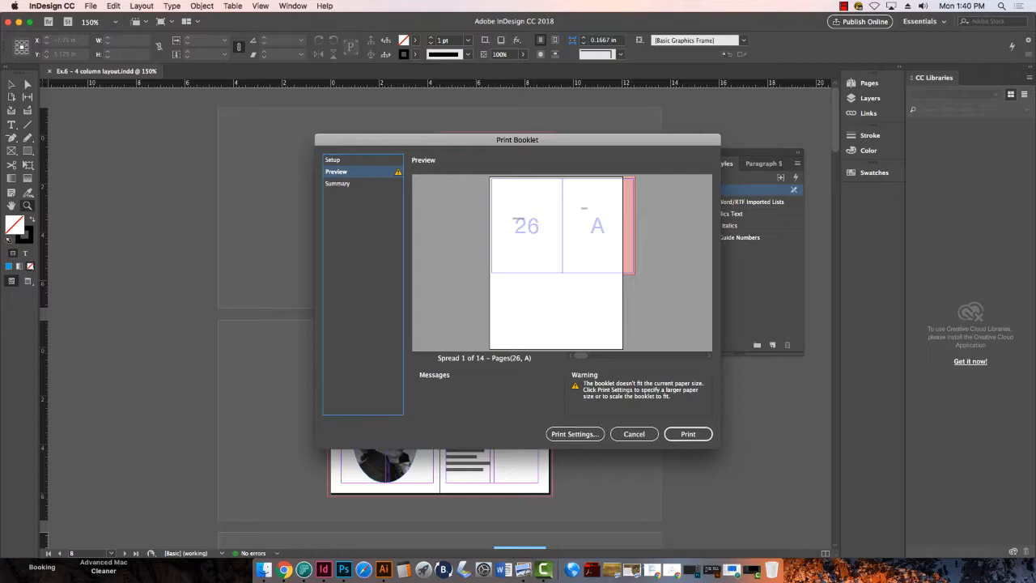
pyautogui.click(334, 160)
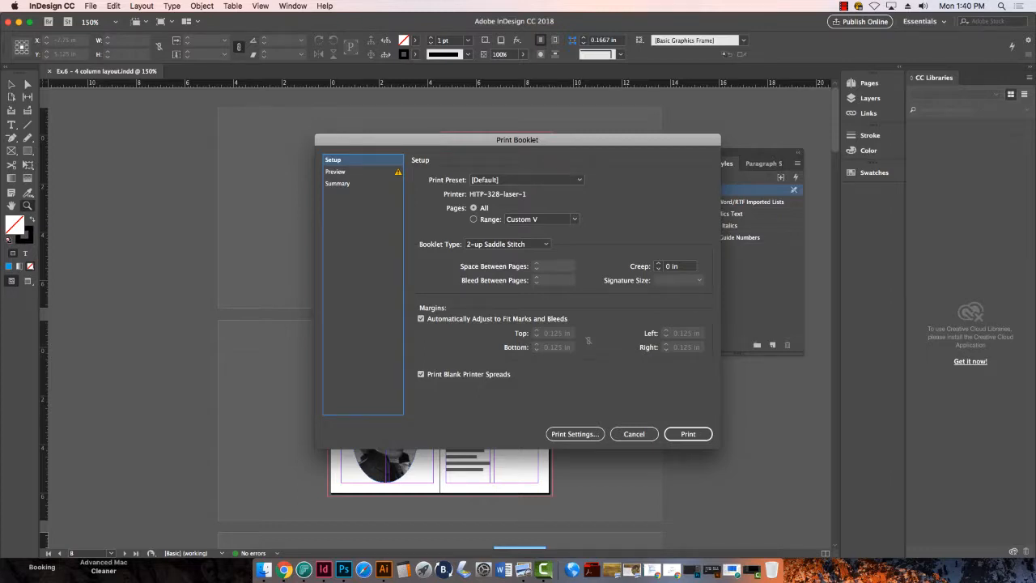
pyautogui.click(335, 171)
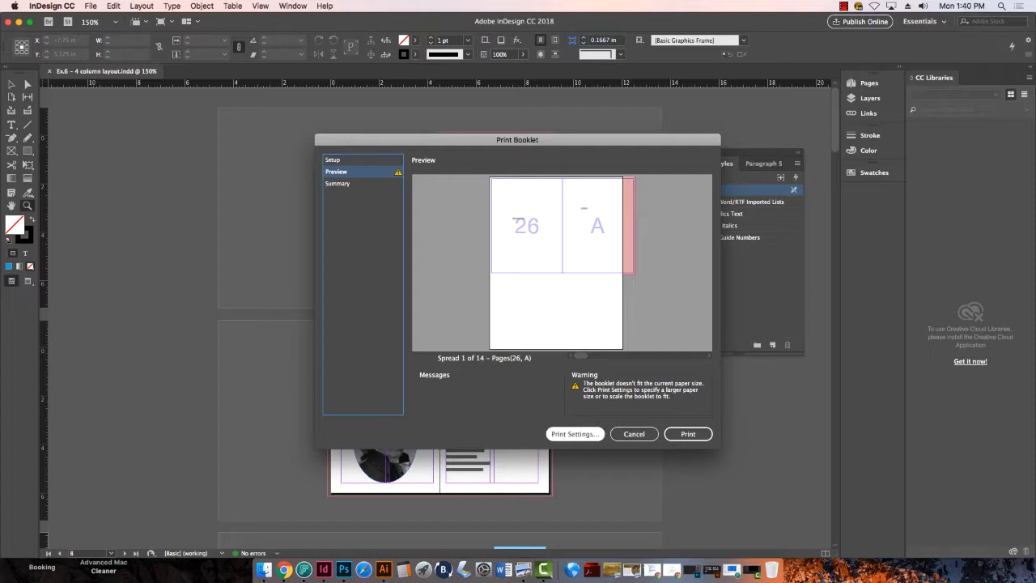
# Step: Set the booklet's print settings to landscape orientation on US Letter paper with the page position Centered
pyautogui.click(575, 434)
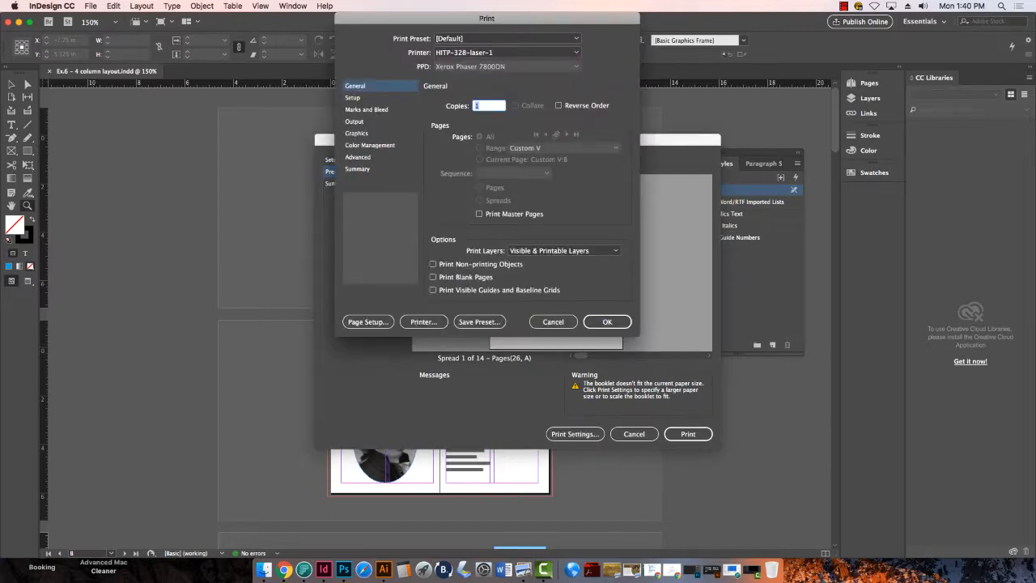
pyautogui.click(353, 98)
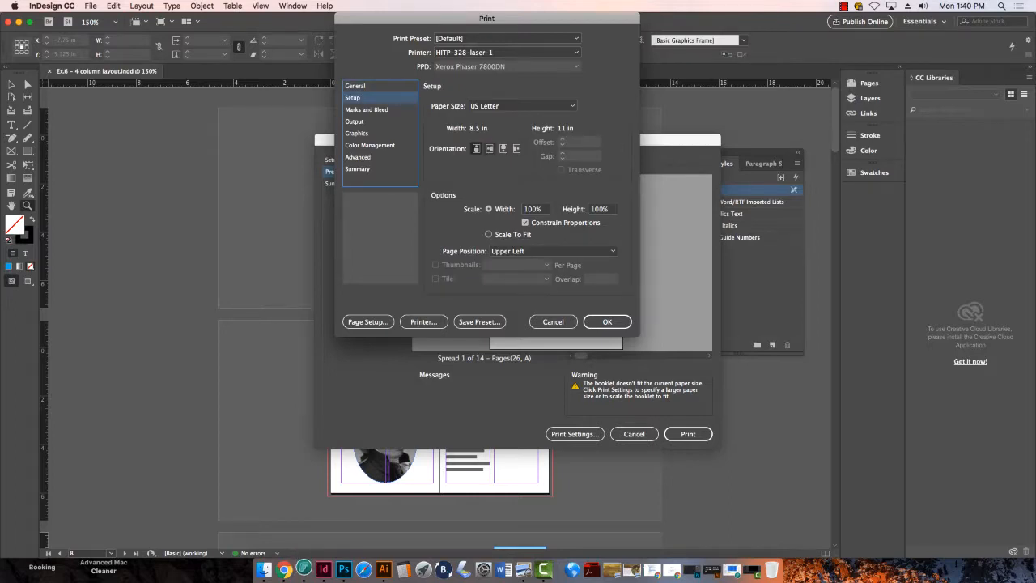
pyautogui.click(489, 149)
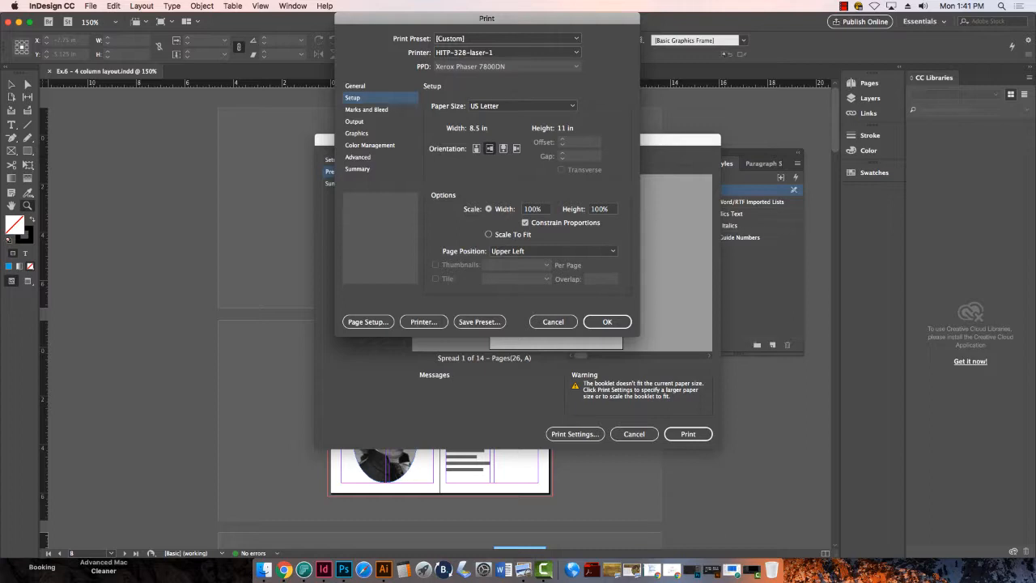
pyautogui.click(553, 251)
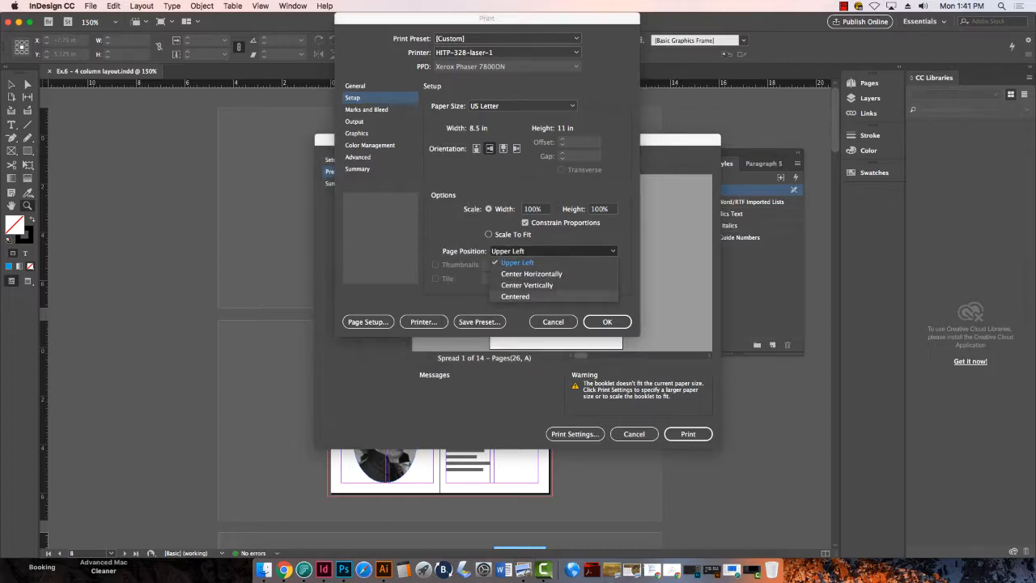
pyautogui.click(515, 297)
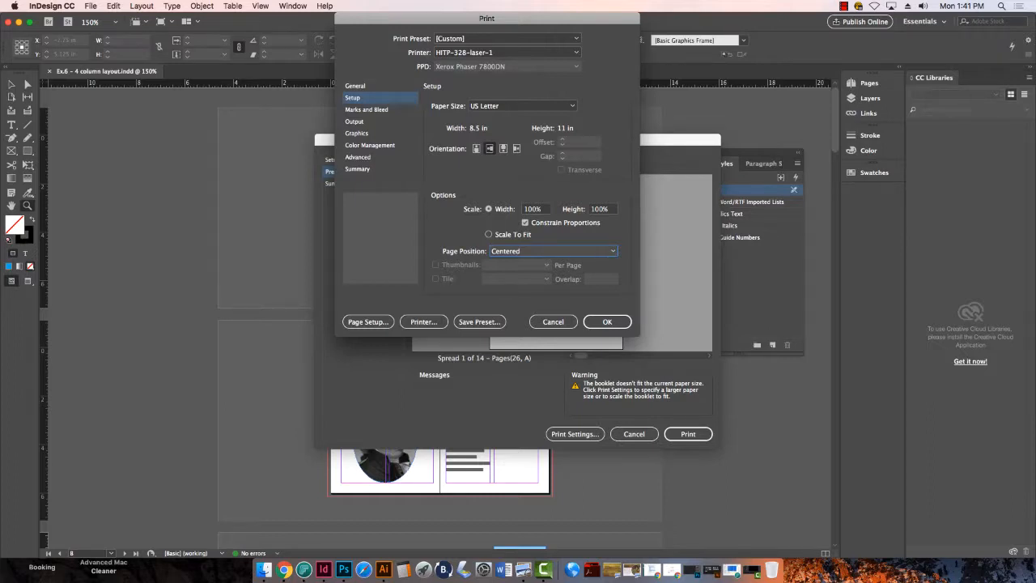
# Step: Turn on crop marks and registration marks for the booklet's printout, and enable printing of blank pages
pyautogui.click(366, 109)
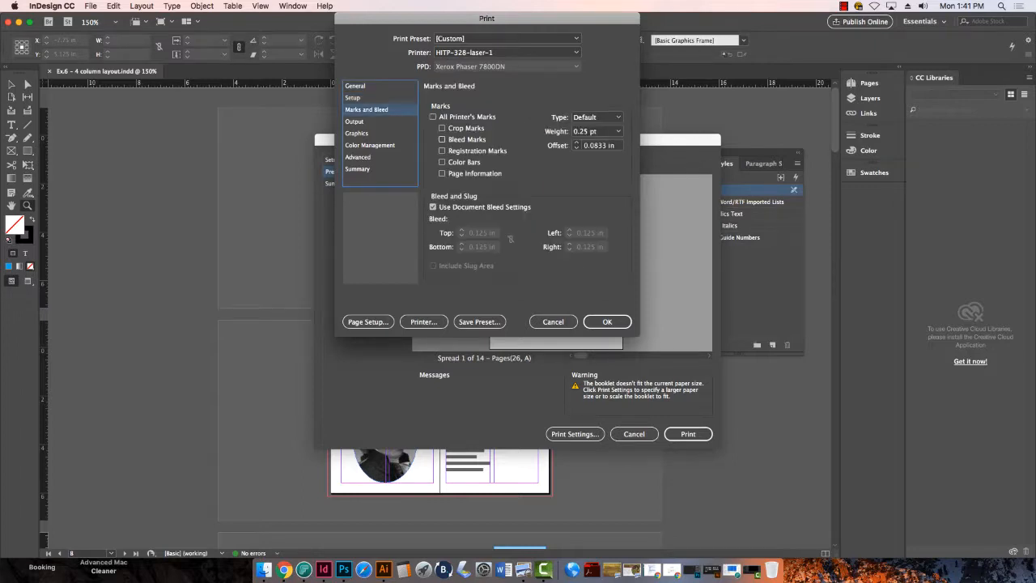
pyautogui.click(442, 151)
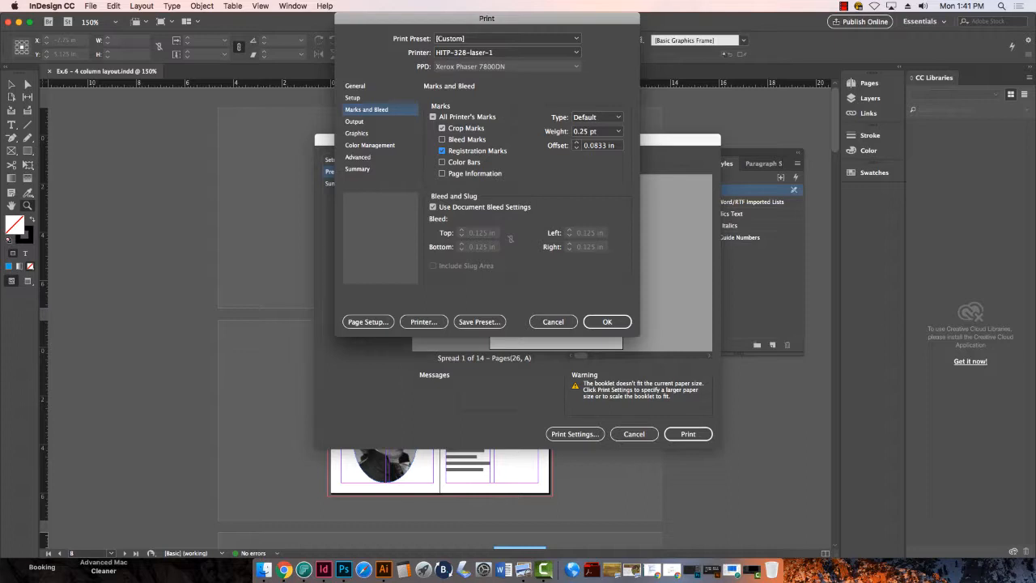
pyautogui.click(355, 86)
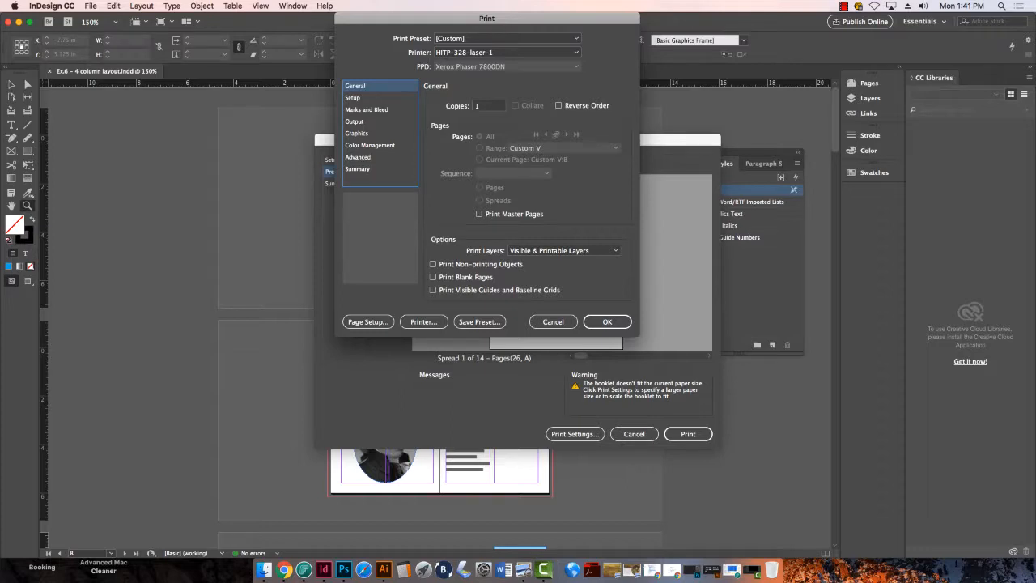
pyautogui.click(433, 277)
# Step: Check the paper size, orientation and scale in the system page setup and accept them
pyautogui.click(368, 322)
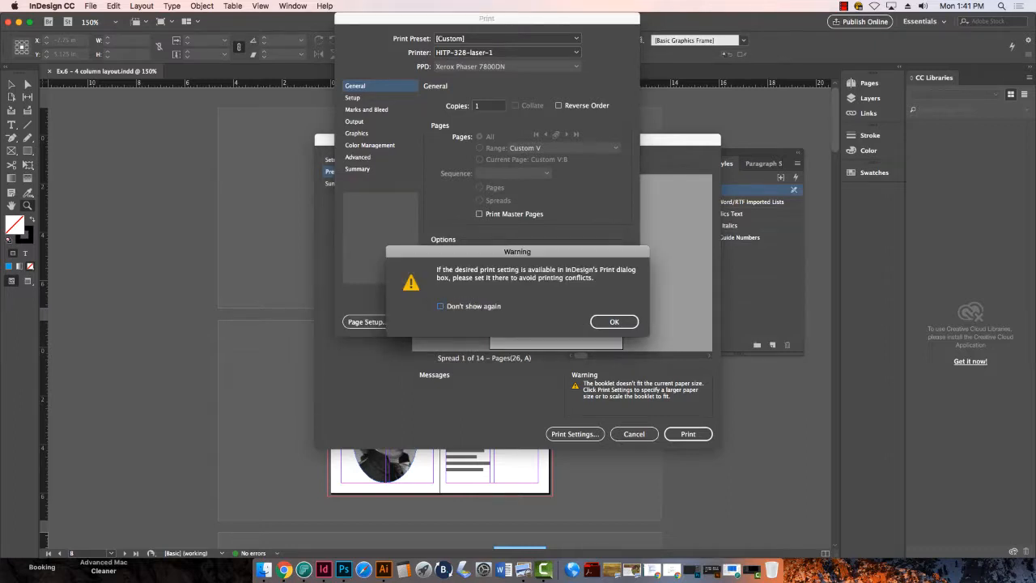
pyautogui.click(612, 321)
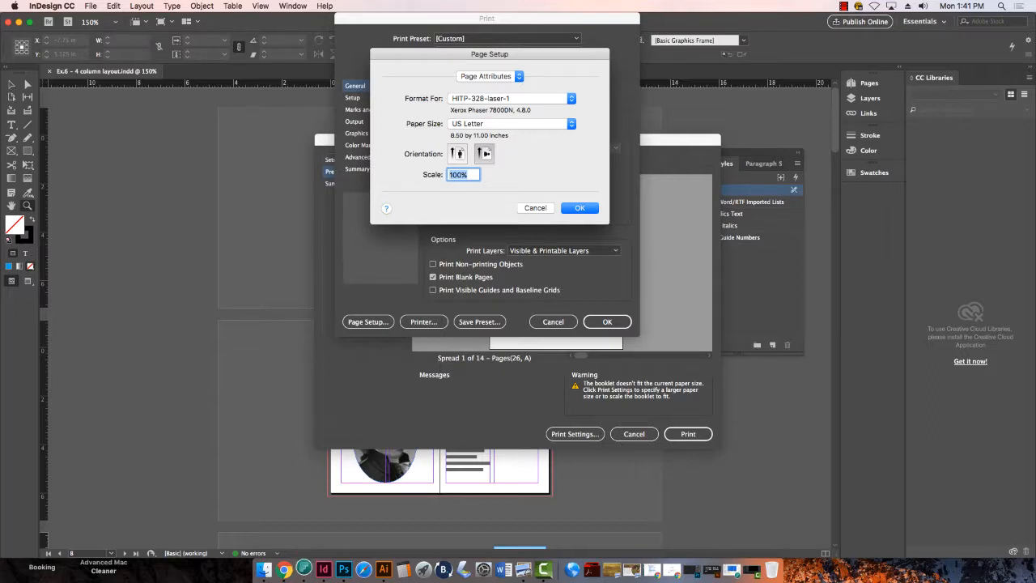
pyautogui.press('Return')
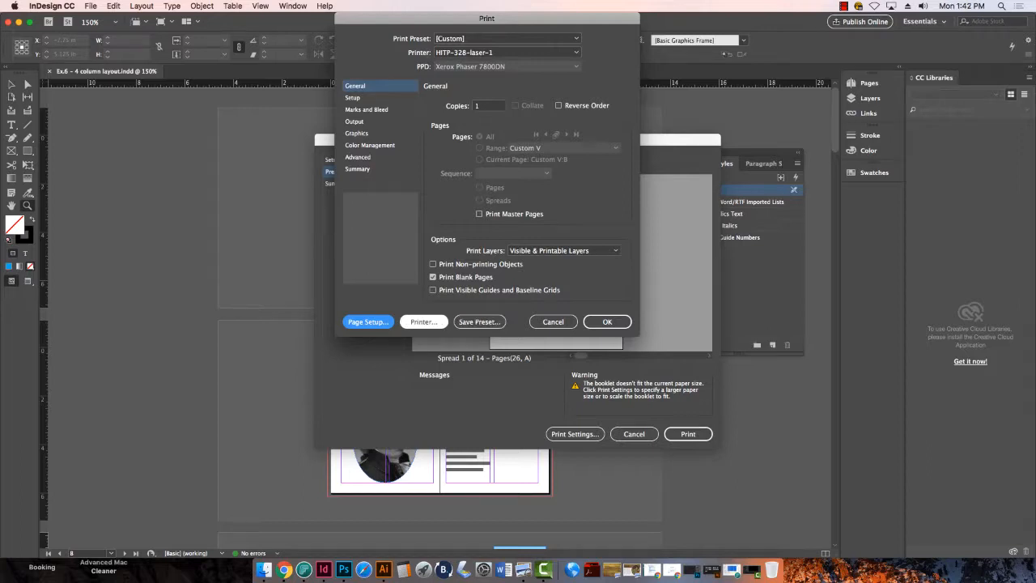
# Step: In the printer's Xerox Features, set Xerox Black and White to On, review the 2-sided printing options, and accept the print settings
pyautogui.click(423, 322)
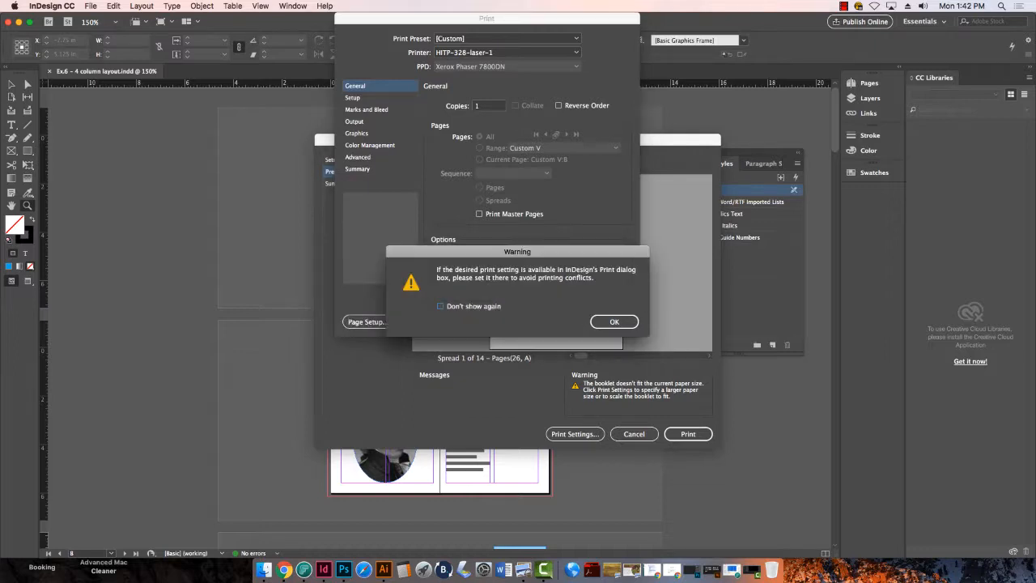
pyautogui.press('Return')
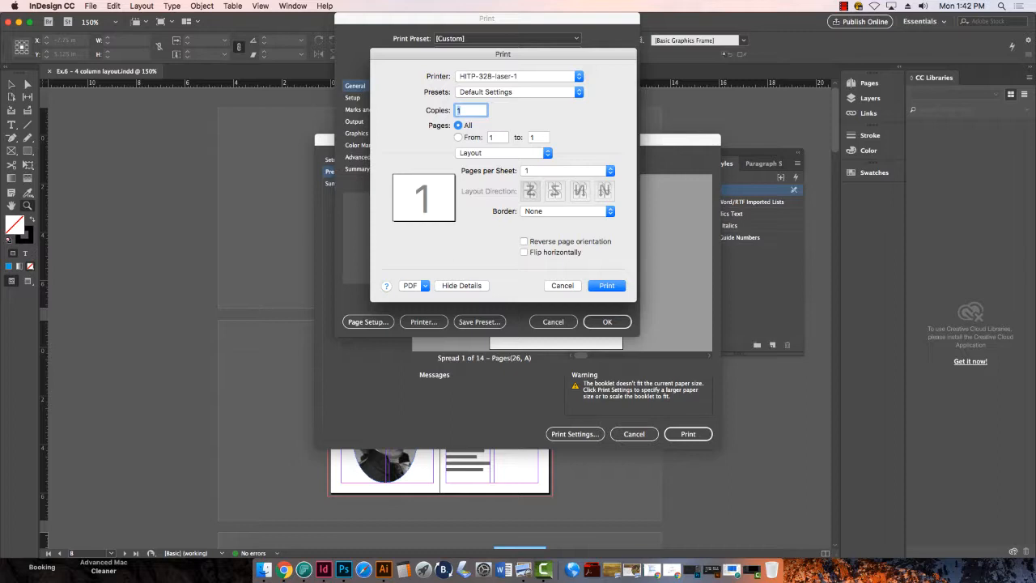
pyautogui.click(503, 153)
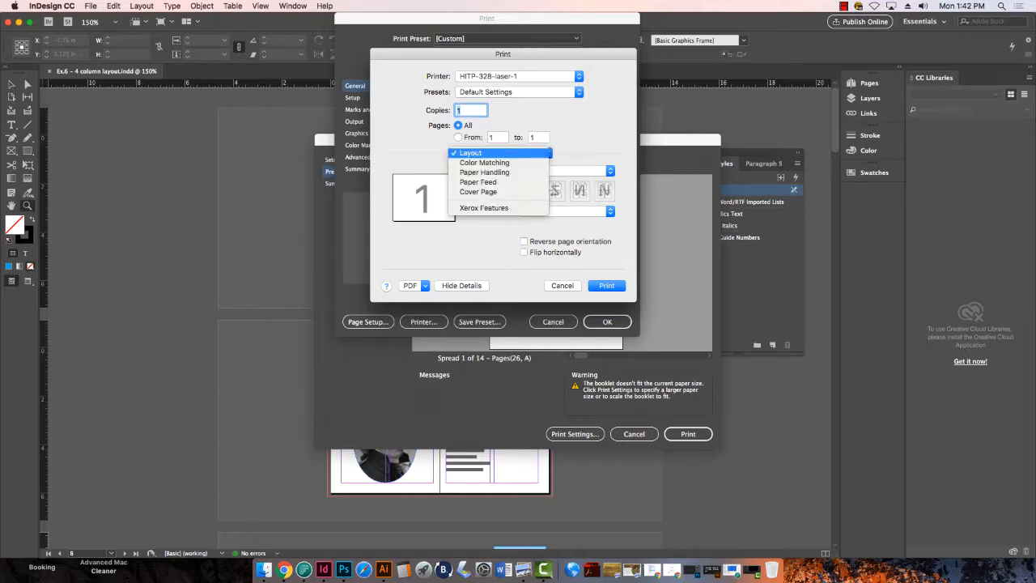
pyautogui.click(484, 208)
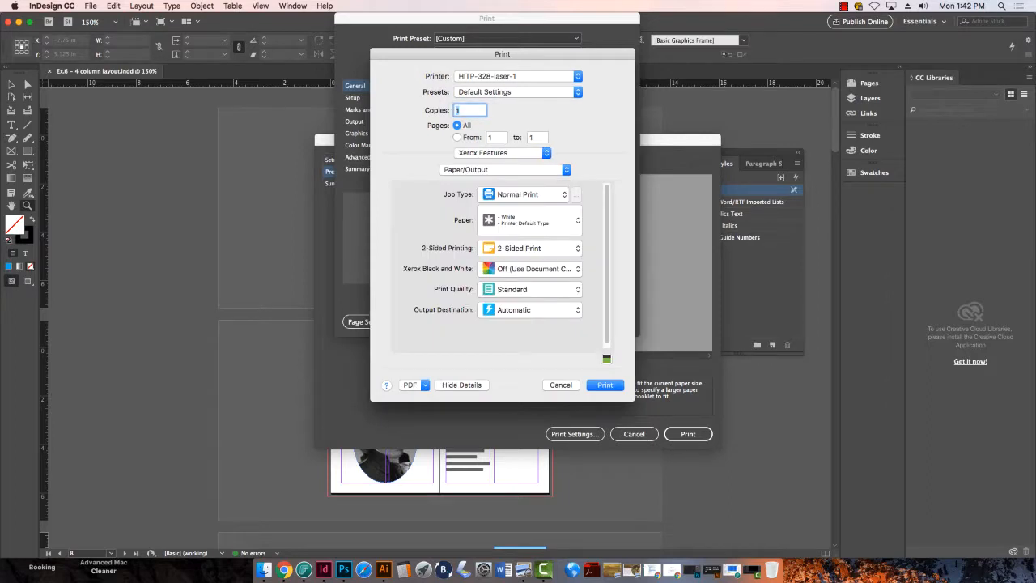
pyautogui.click(530, 268)
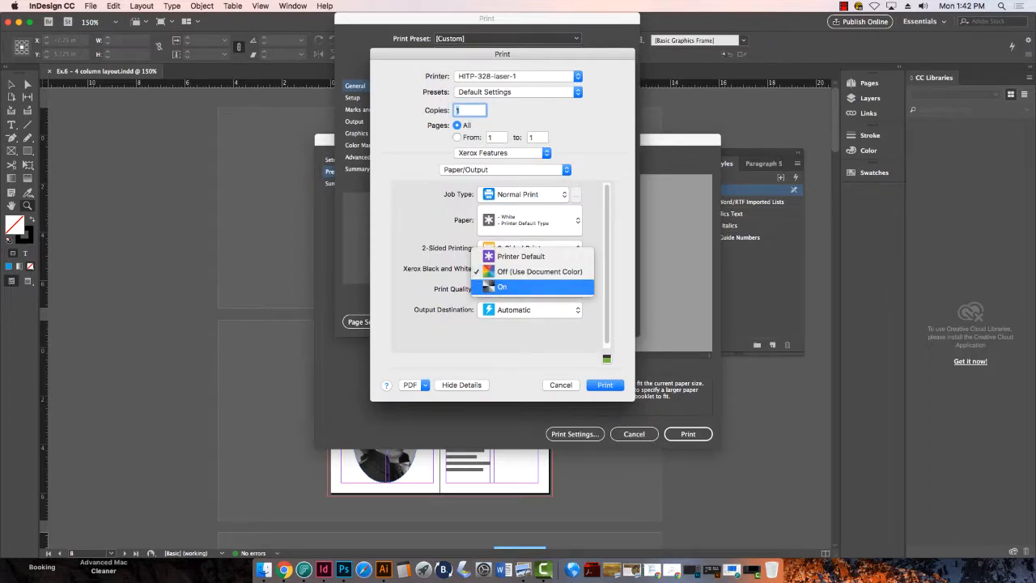
pyautogui.click(505, 287)
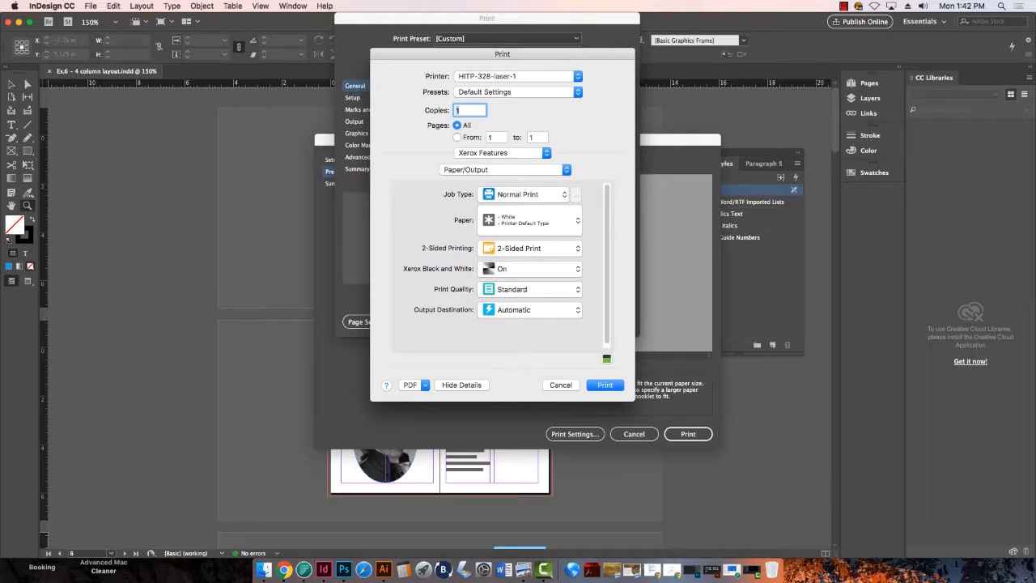
pyautogui.click(530, 248)
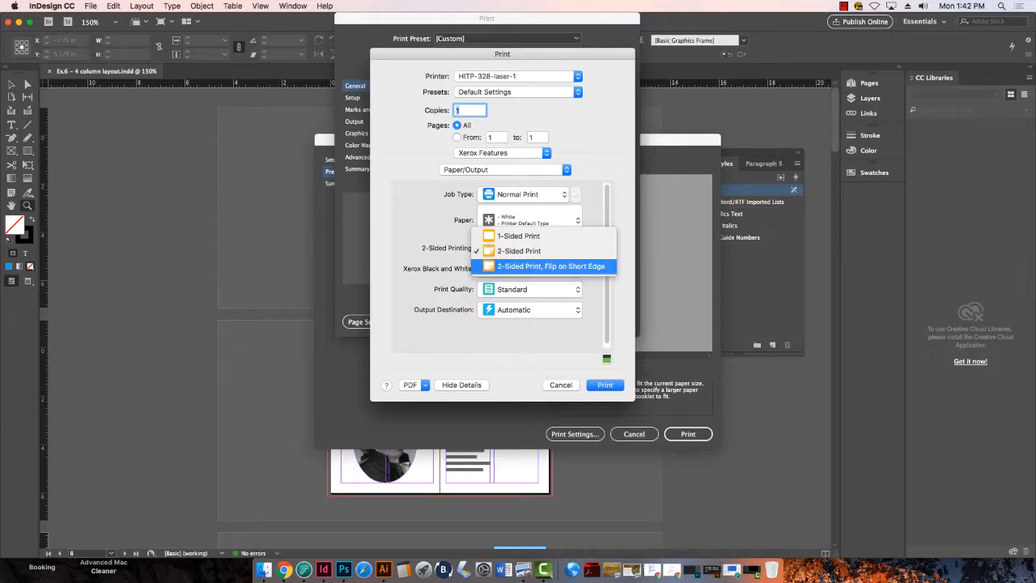
pyautogui.press('Escape')
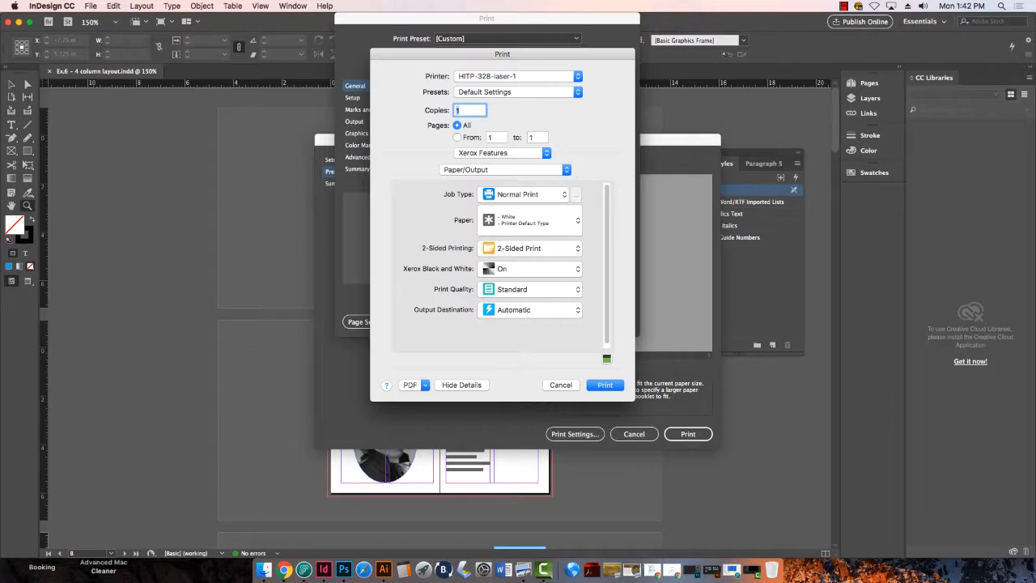
pyautogui.click(605, 385)
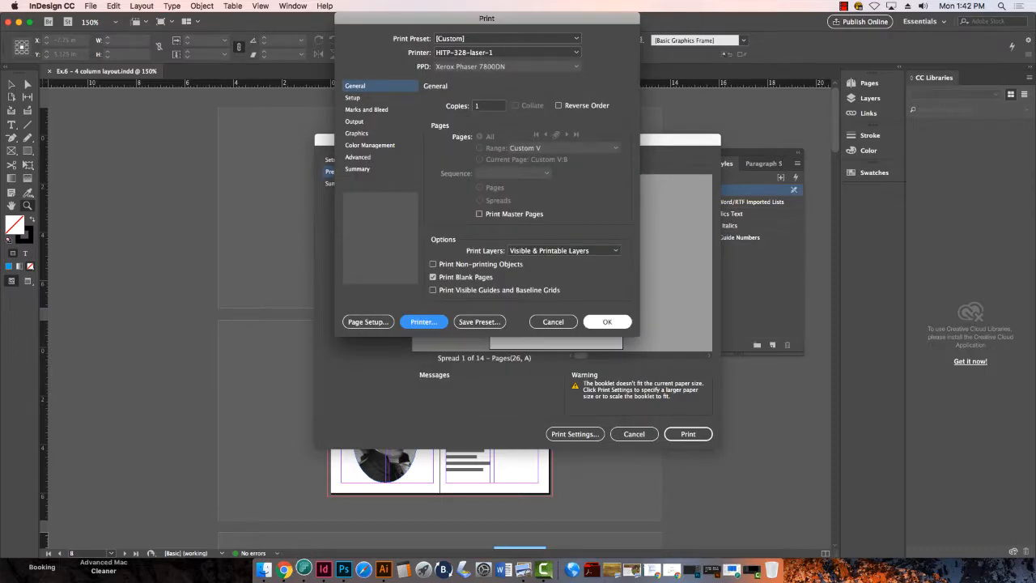
pyautogui.click(606, 322)
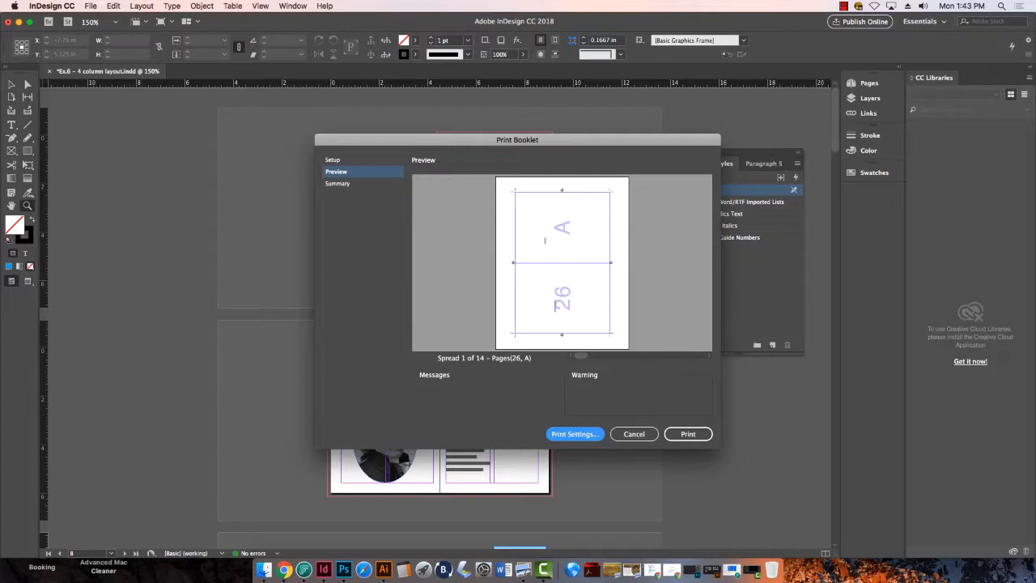
# Step: Examine the booklet preview through its last spread and again from spread 2, checking page pairing and printer's marks
pyautogui.moveTo(580, 355); pyautogui.dragTo(607, 355)
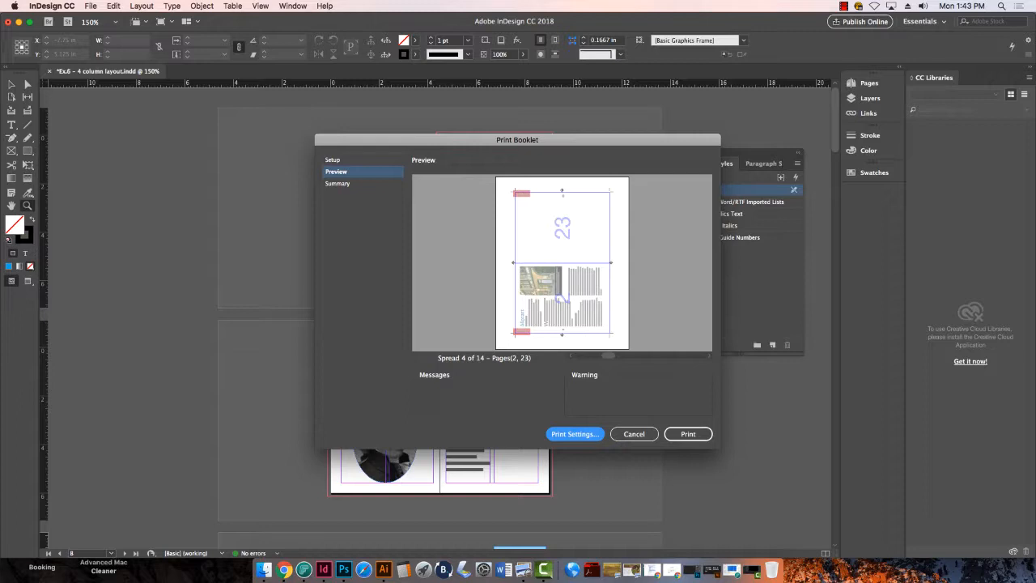
pyautogui.moveTo(607, 356)
pyautogui.mouseDown()
pyautogui.moveTo(580, 355)
pyautogui.moveTo(608, 355)
pyautogui.mouseUp()
pyautogui.moveTo(607, 355); pyautogui.dragTo(662, 355)
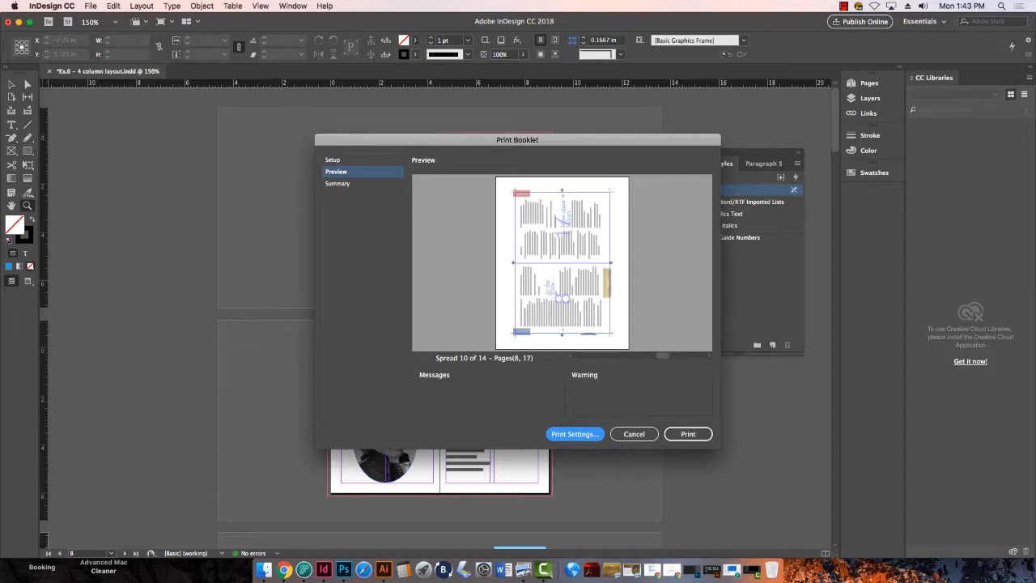
pyautogui.moveTo(662, 355); pyautogui.dragTo(697, 355)
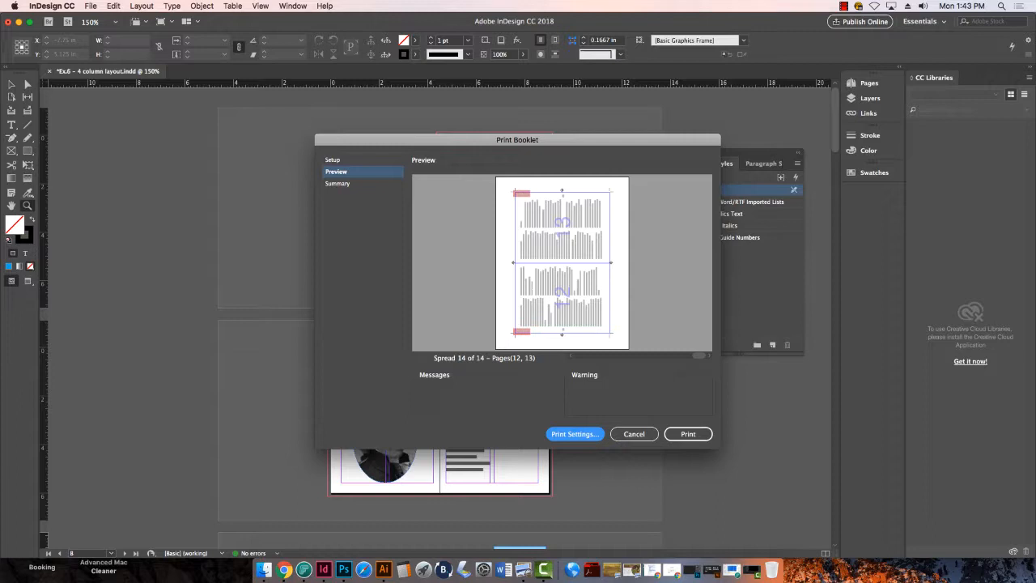
pyautogui.moveTo(698, 356); pyautogui.dragTo(589, 356)
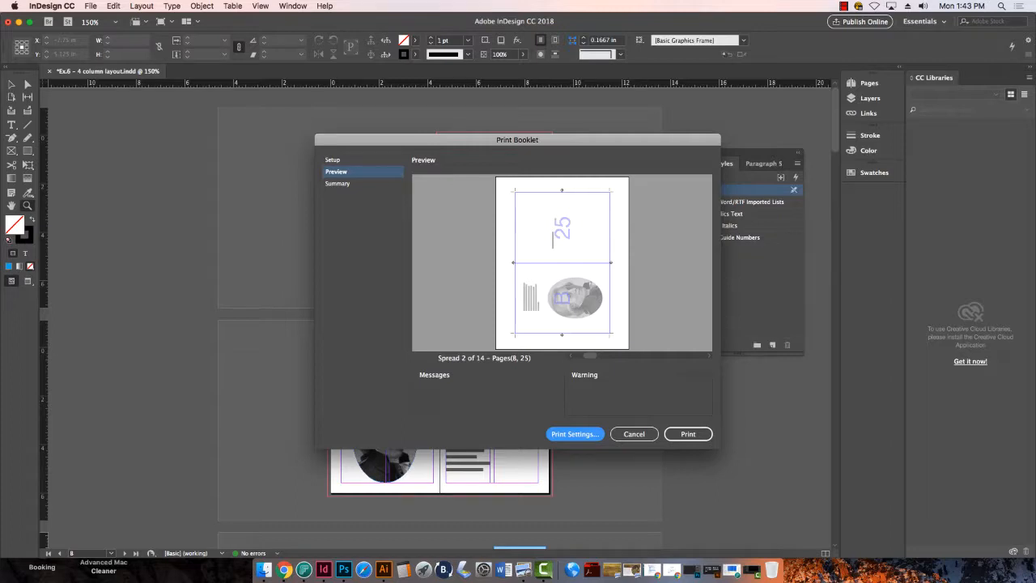
pyautogui.moveTo(589, 356); pyautogui.dragTo(599, 356)
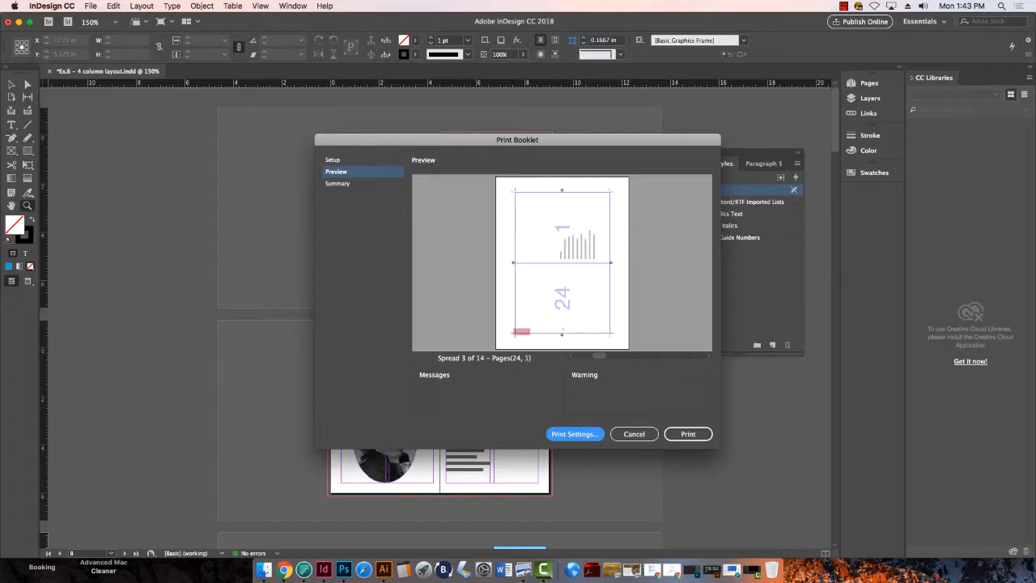
pyautogui.click(709, 356)
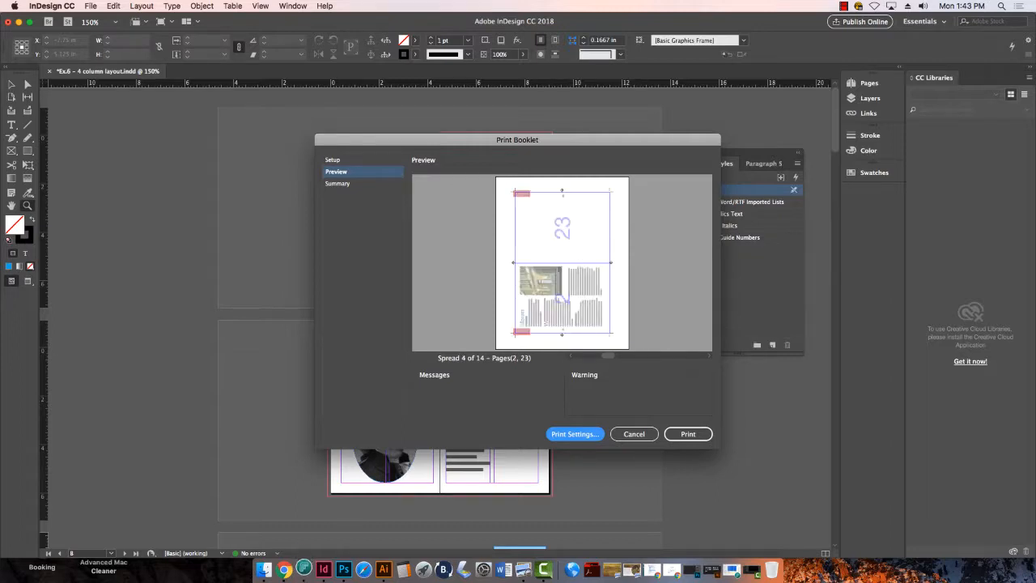
pyautogui.click(708, 356)
# Step: Print the booklet and accept the print job's charge
pyautogui.click(688, 434)
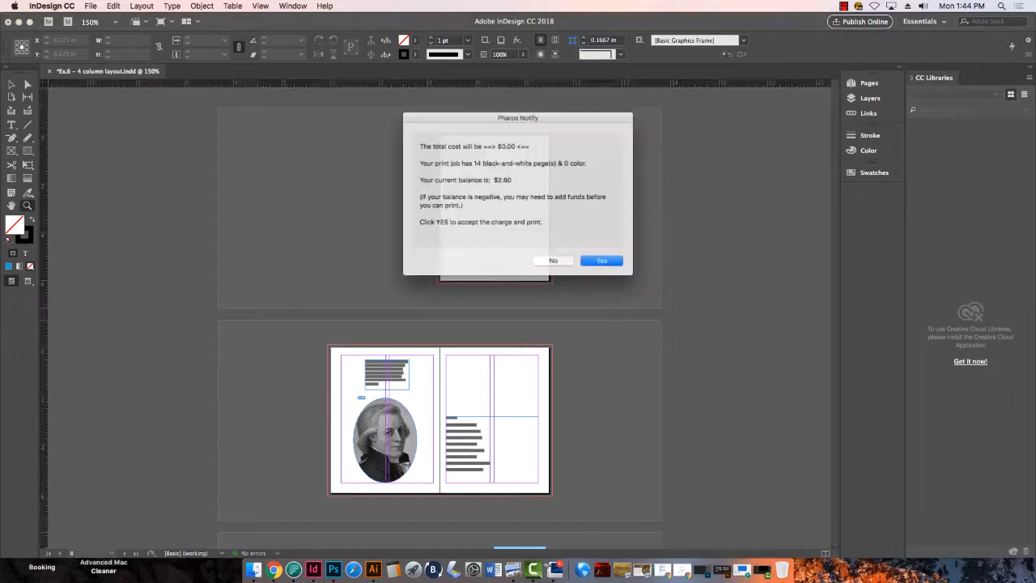
pyautogui.press('Return')
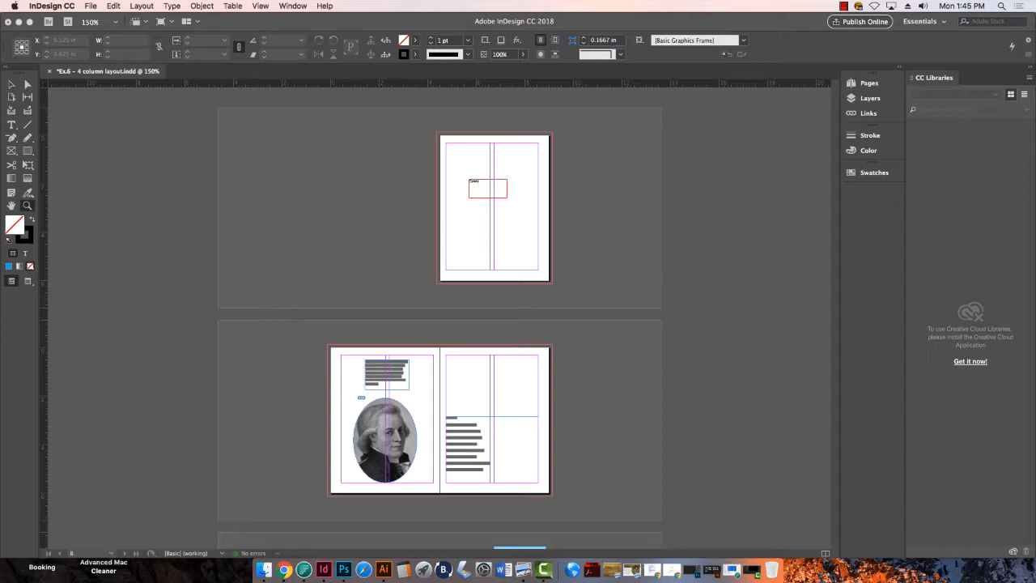
# Step: Reopen the booklet's print settings, set the printer's Xerox Features to 2-Sided Print, Flip on Short Edge, and accept the settings
pyautogui.click(90, 6)
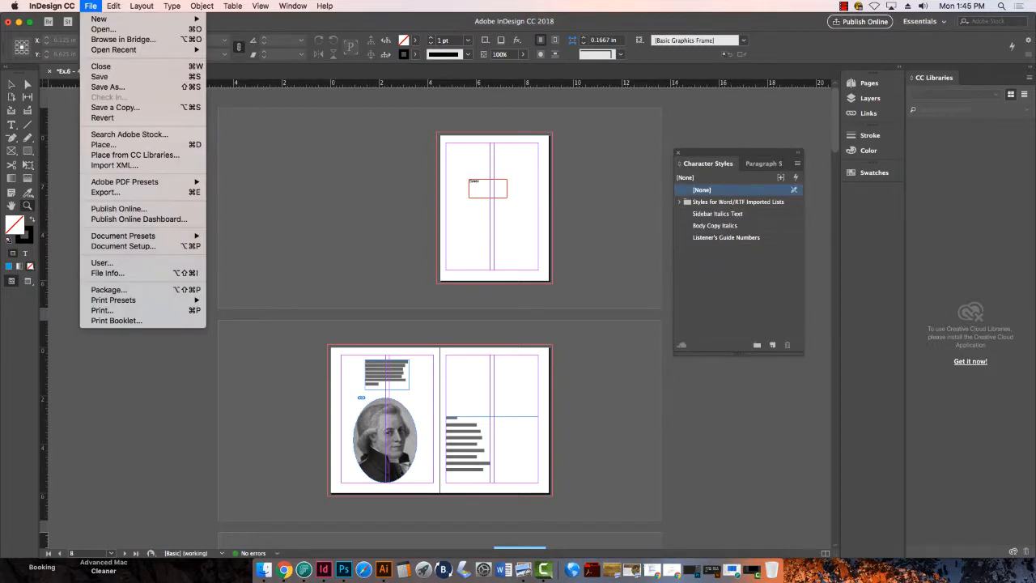
pyautogui.click(117, 321)
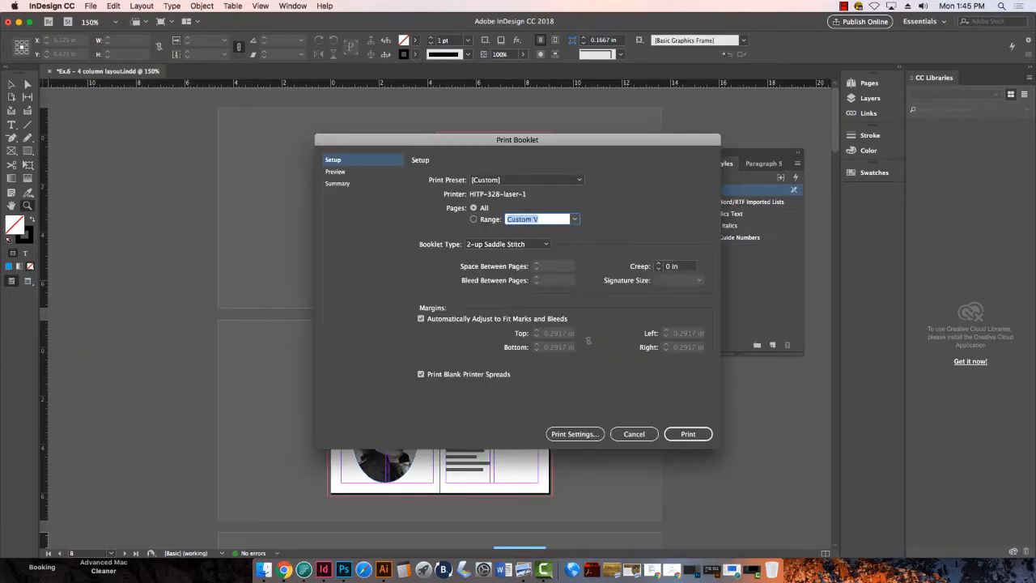
pyautogui.click(574, 434)
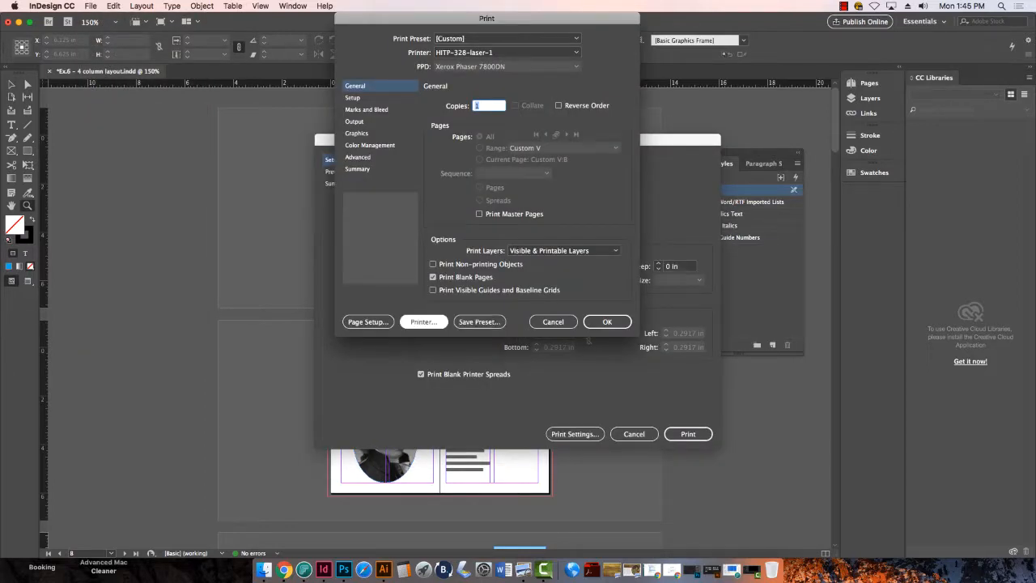
pyautogui.click(424, 322)
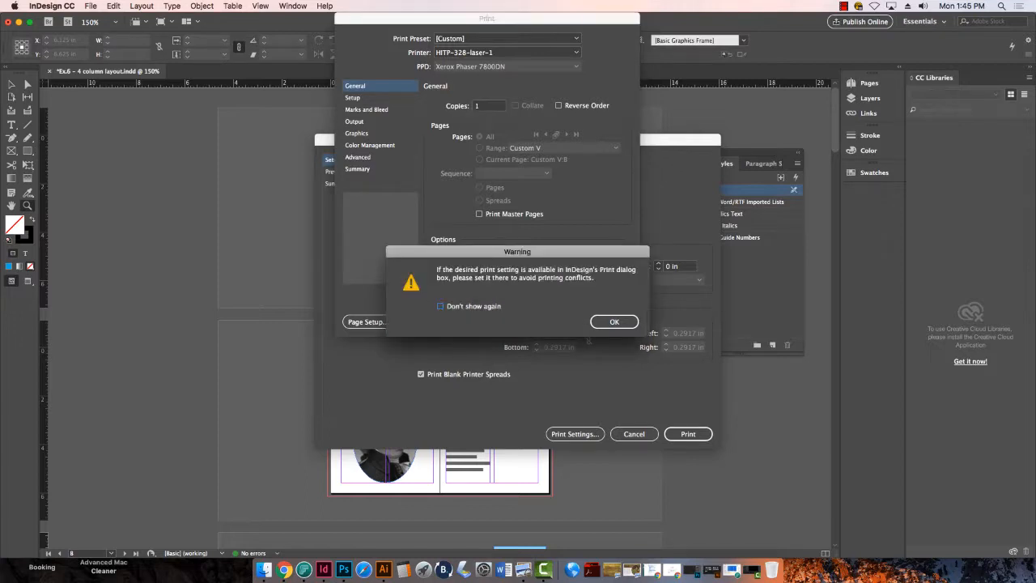
pyautogui.press('Return')
pyautogui.click(501, 152)
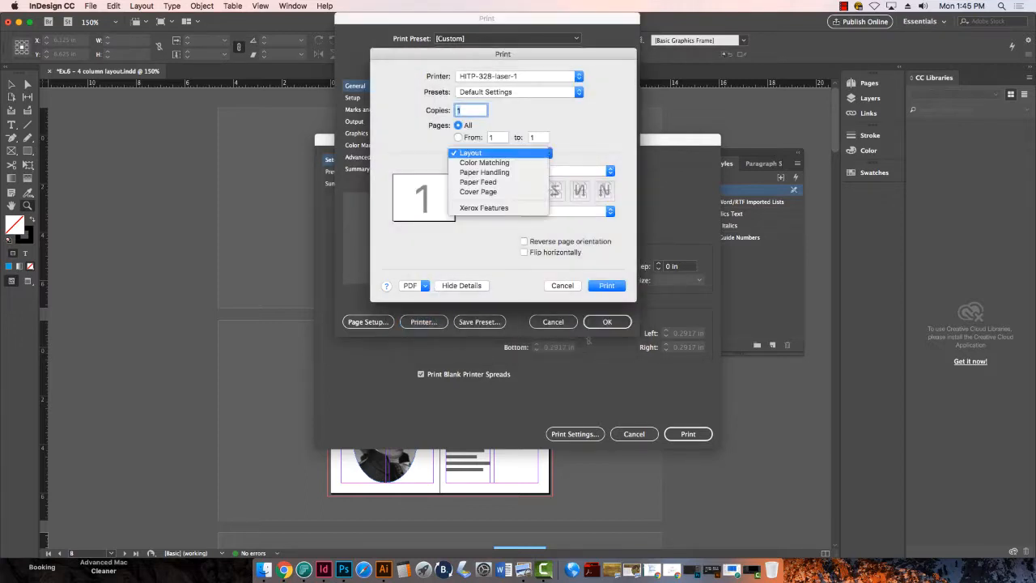
pyautogui.click(490, 208)
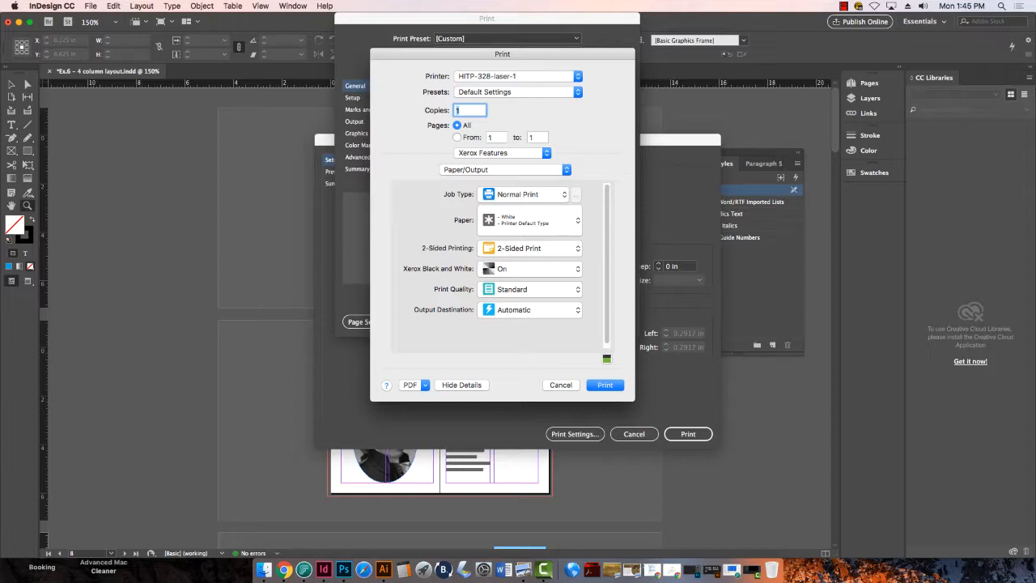
pyautogui.click(530, 247)
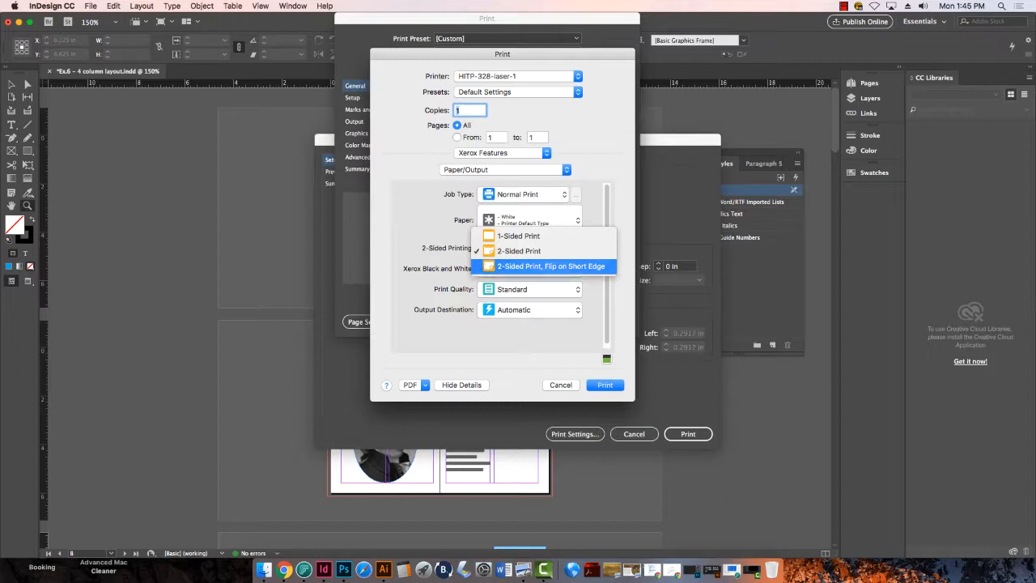
pyautogui.click(551, 266)
pyautogui.click(605, 384)
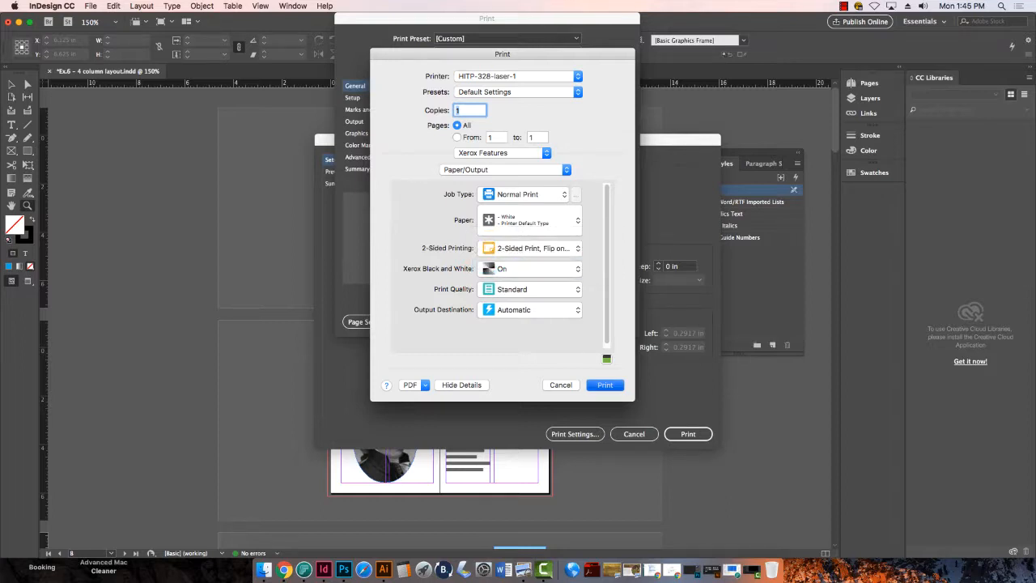
pyautogui.click(607, 321)
# Step: Print the booklet again with the short-edge flip and accept the job's charge
pyautogui.click(688, 433)
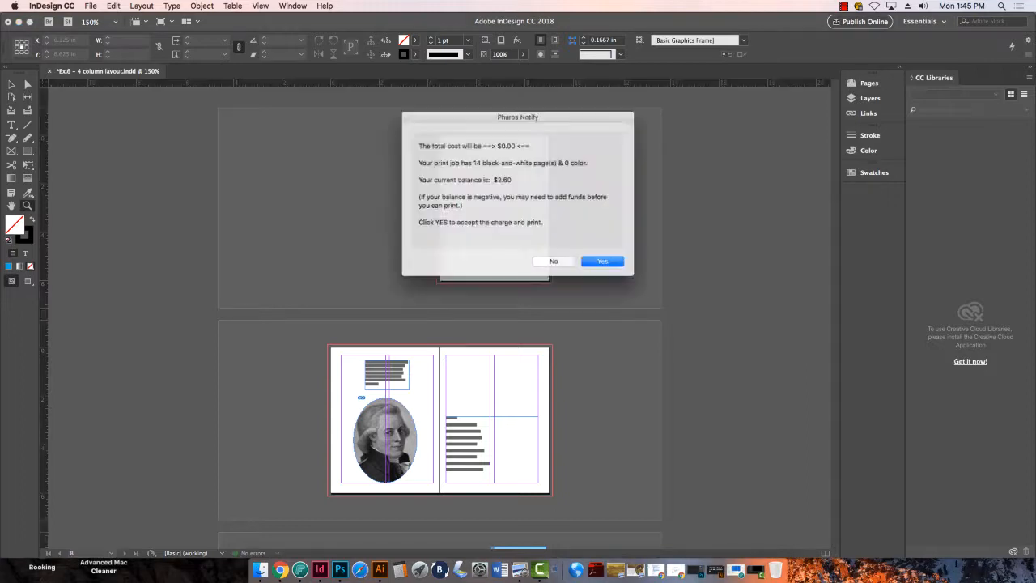
pyautogui.press('Return')
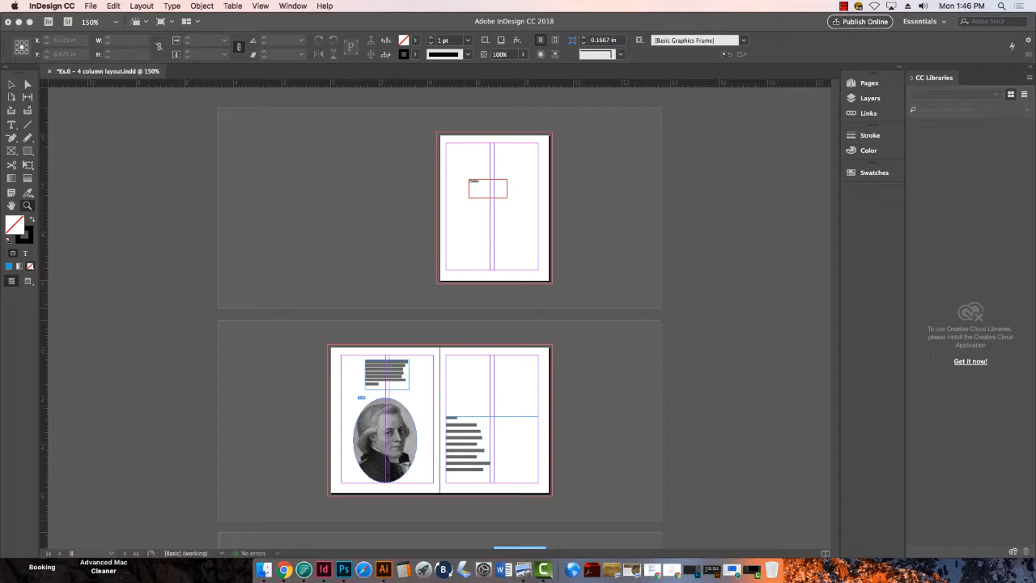
# Step: Open the document's regular print settings and turn on thumbnails at 1x2 per page
pyautogui.click(90, 6)
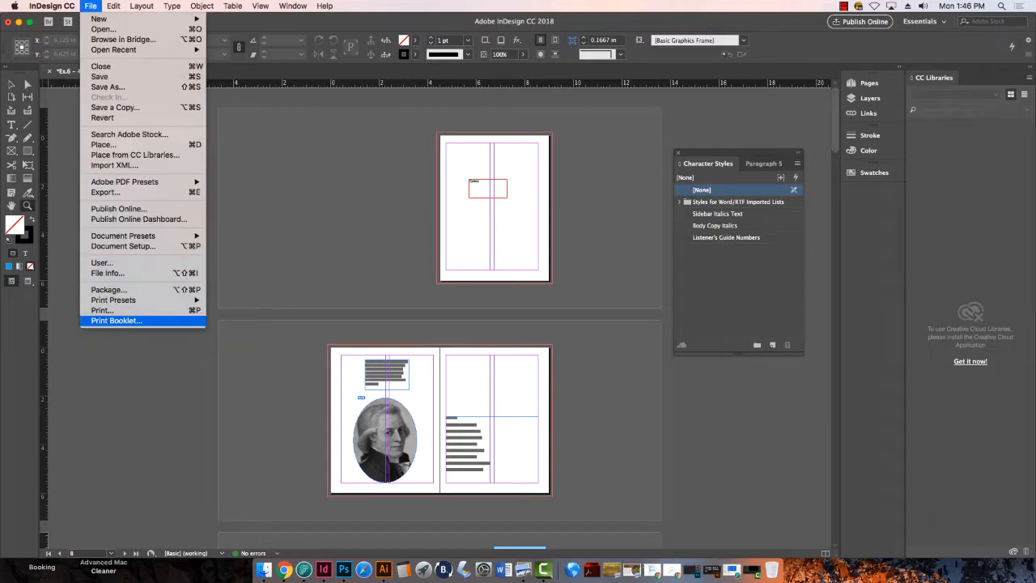
pyautogui.press('Return')
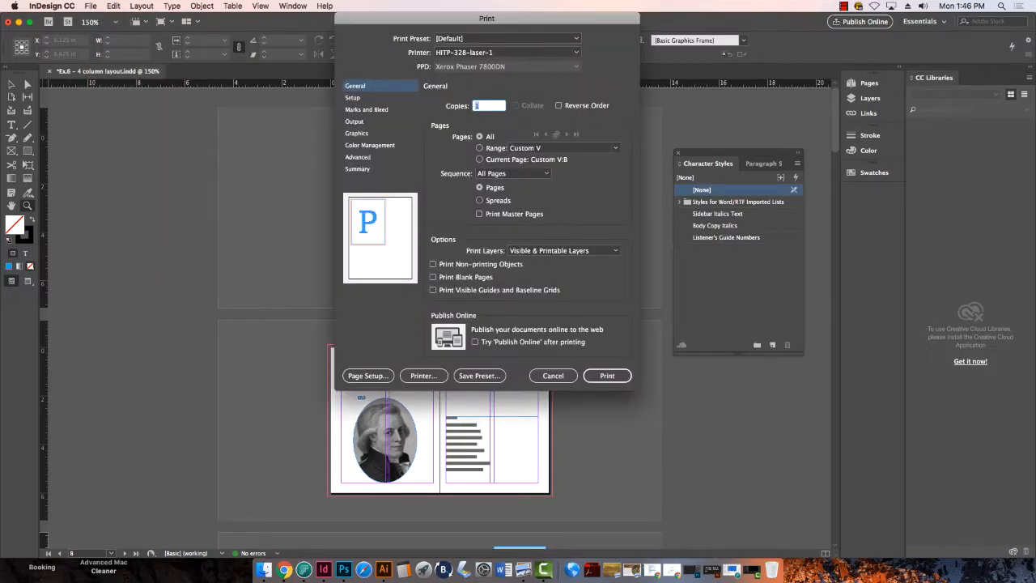
pyautogui.click(353, 98)
pyautogui.click(435, 265)
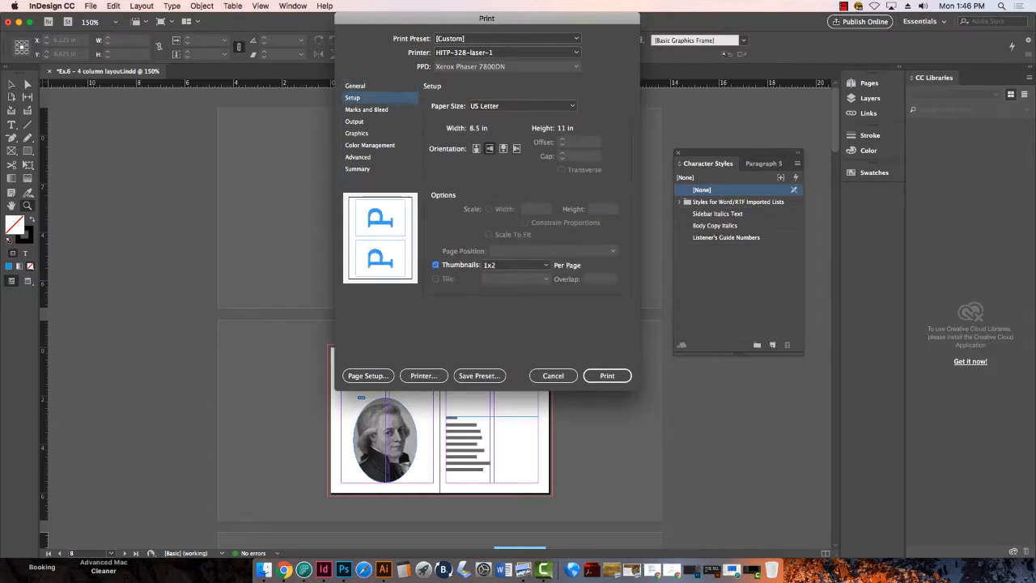
# Step: Set the print job to output spreads instead of single pages, checking the effect on the thumbnail setup
pyautogui.click(355, 85)
pyautogui.click(480, 201)
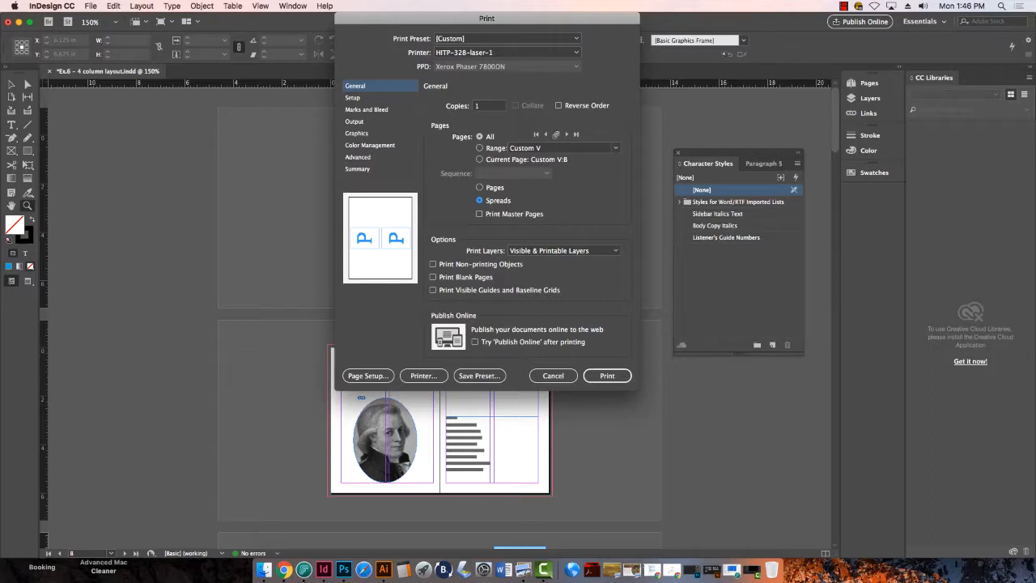
pyautogui.click(353, 98)
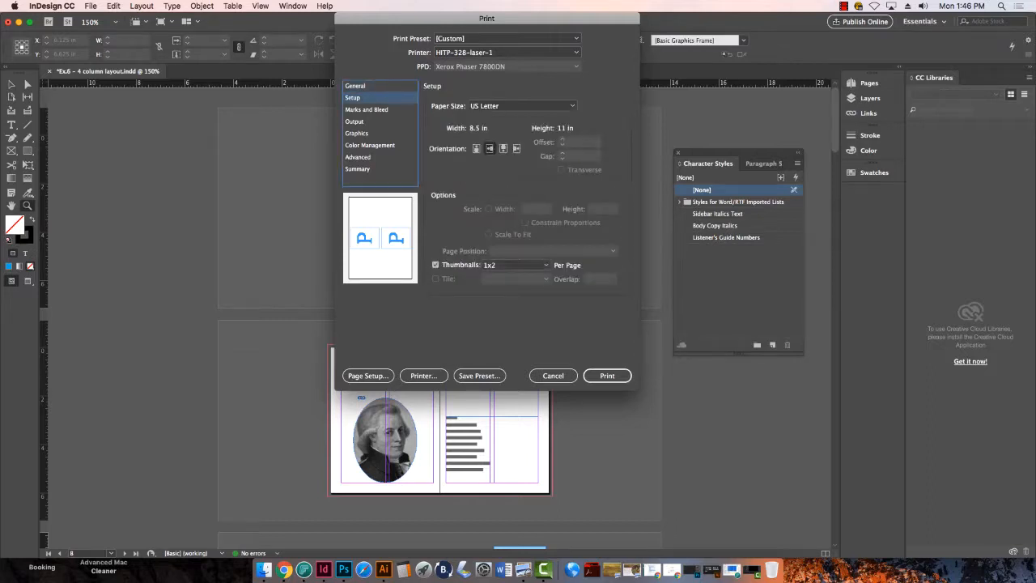
pyautogui.click(355, 86)
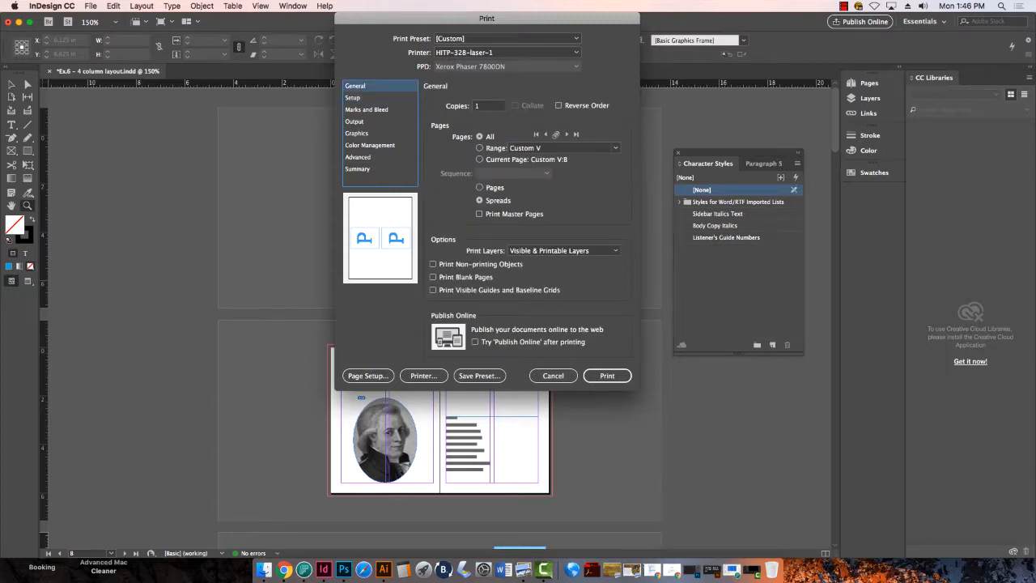
pyautogui.click(353, 97)
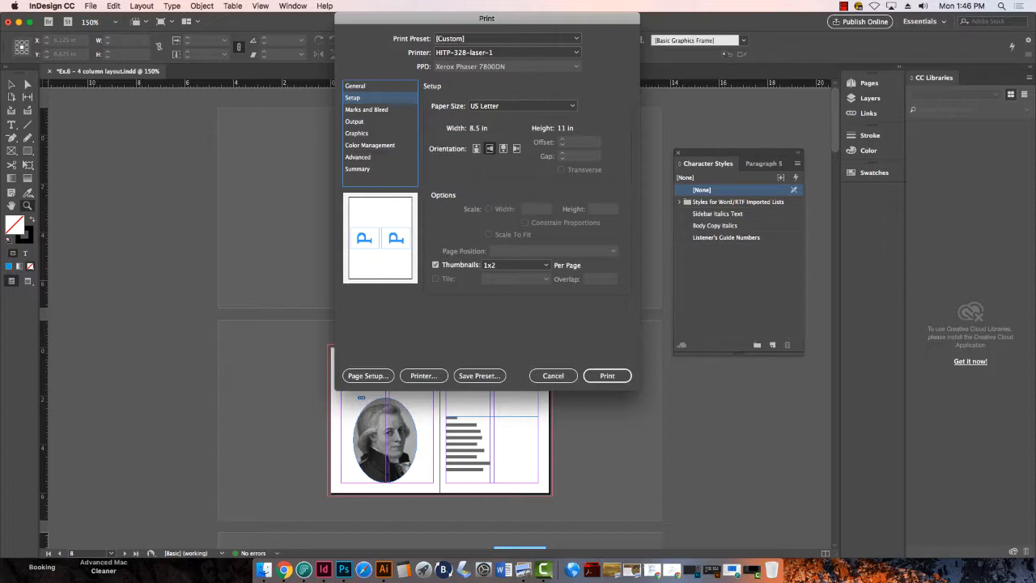
# Step: Compare portrait and landscape orientation for the spreads and set the thumbnails to 2x2 per page
pyautogui.click(475, 149)
pyautogui.click(489, 149)
pyautogui.click(514, 265)
pyautogui.click(495, 288)
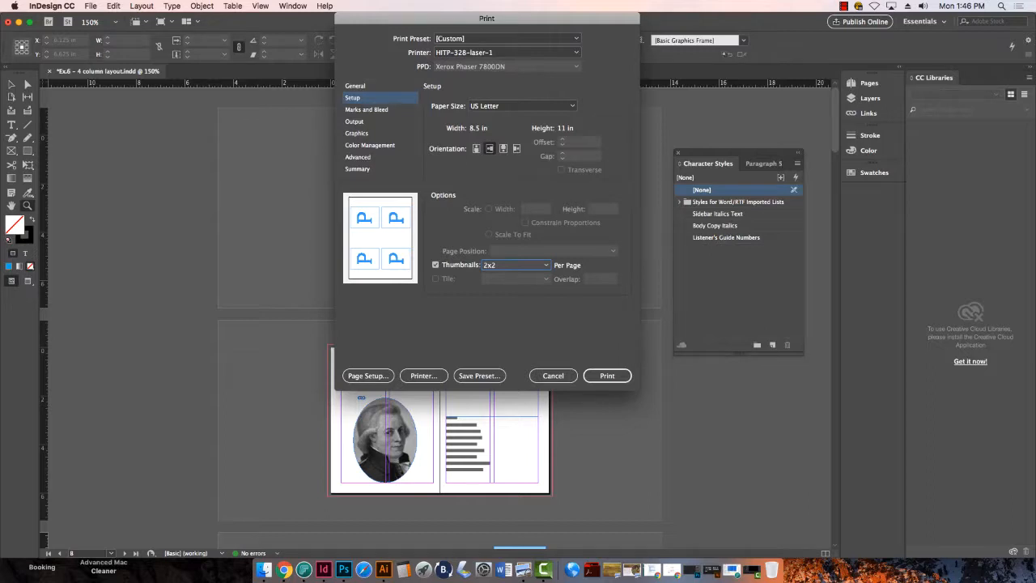
# Step: Try portrait orientation and a 3x3 thumbnail layout, and return to 2x2 thumbnails per page
pyautogui.click(476, 148)
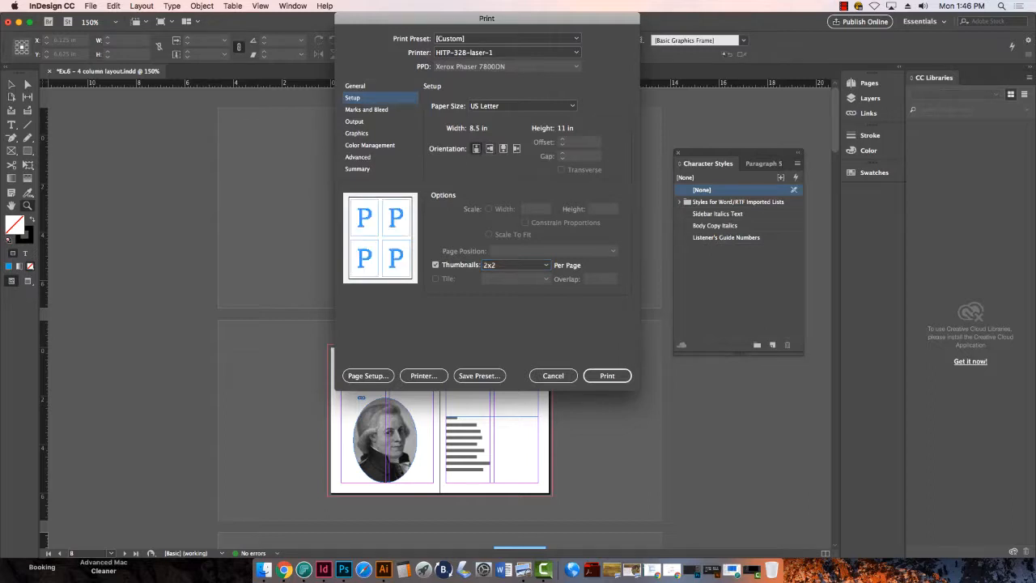
pyautogui.click(516, 264)
pyautogui.click(516, 300)
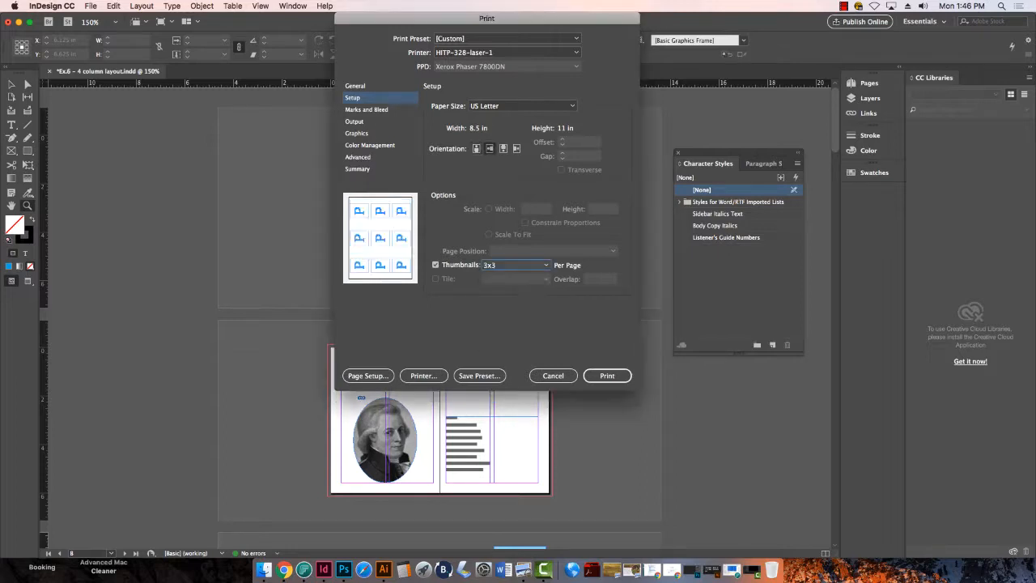
pyautogui.click(516, 265)
pyautogui.click(516, 288)
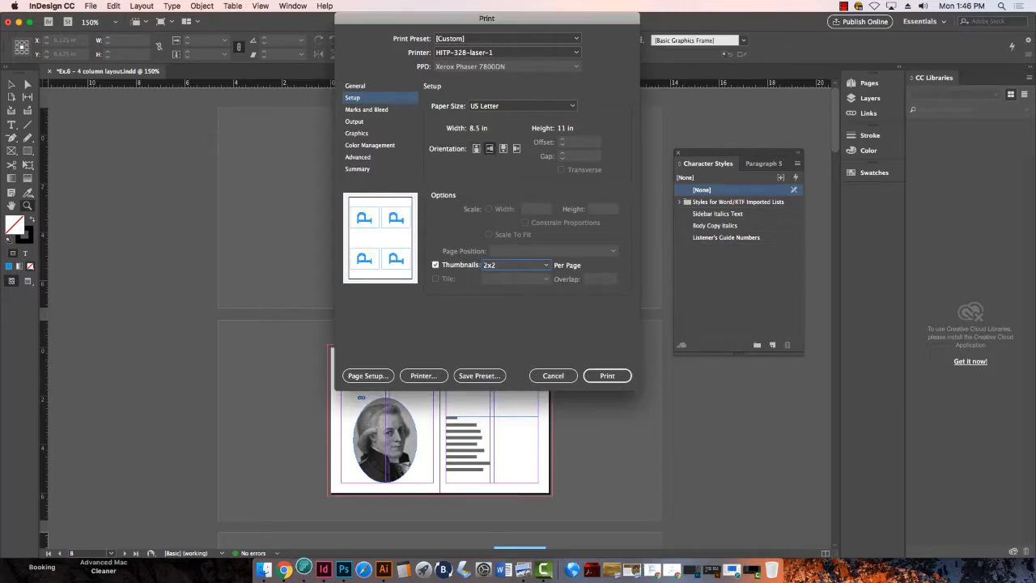
# Step: Check the marks and bleed options for the thumbnails and turn on printing of blank pages
pyautogui.click(367, 109)
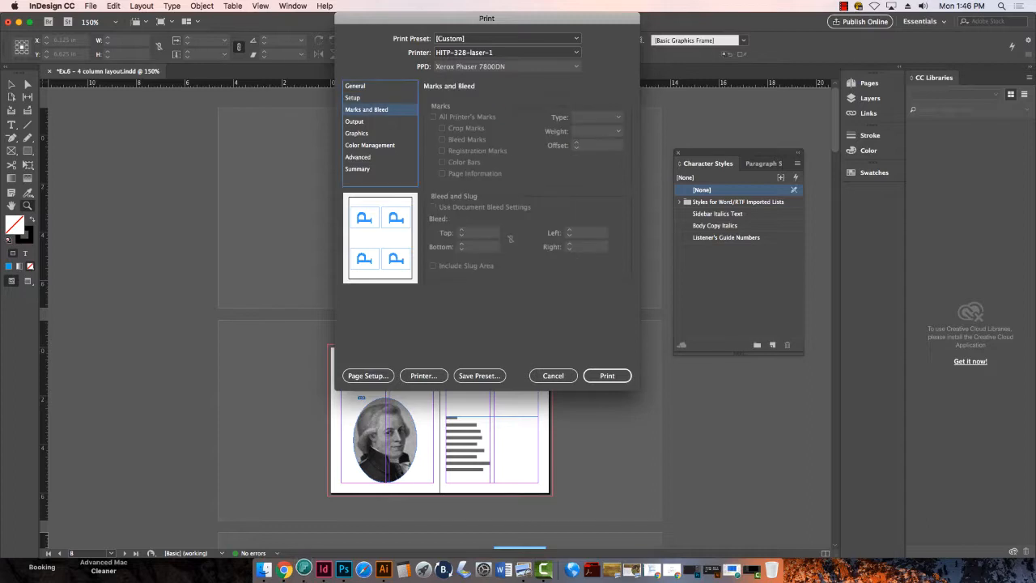
pyautogui.click(355, 86)
pyautogui.click(353, 98)
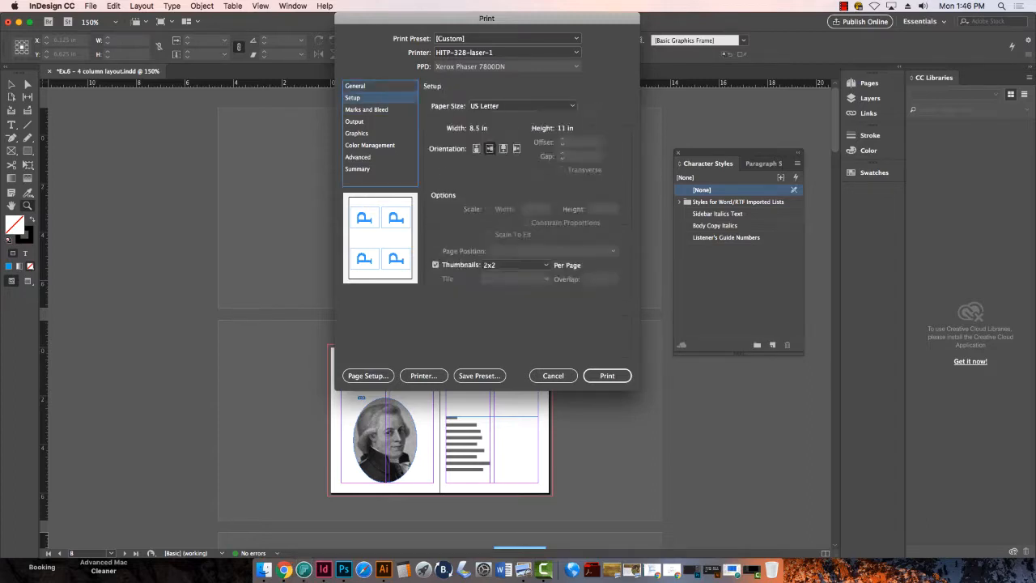
pyautogui.click(366, 109)
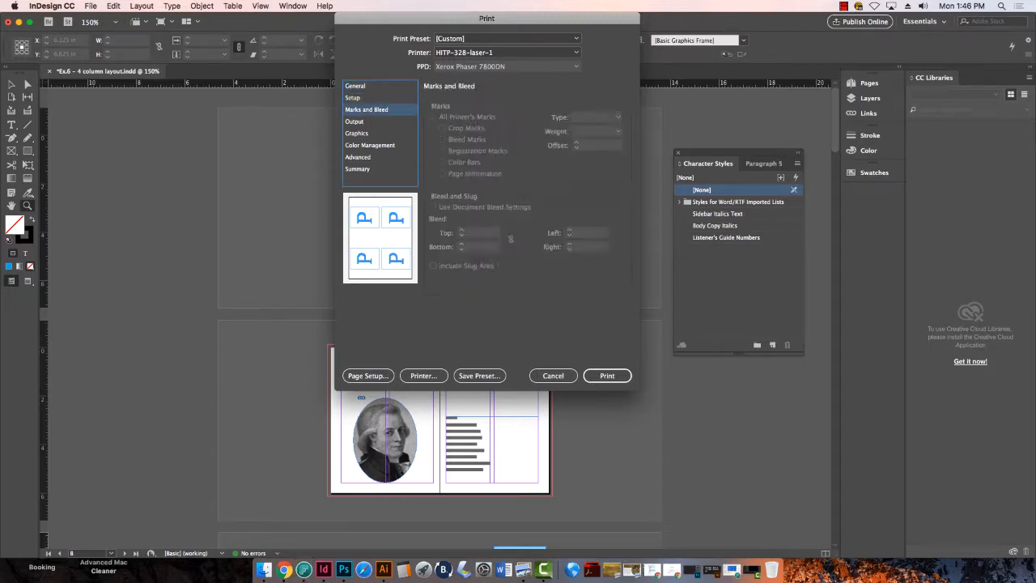
pyautogui.click(355, 86)
pyautogui.click(433, 277)
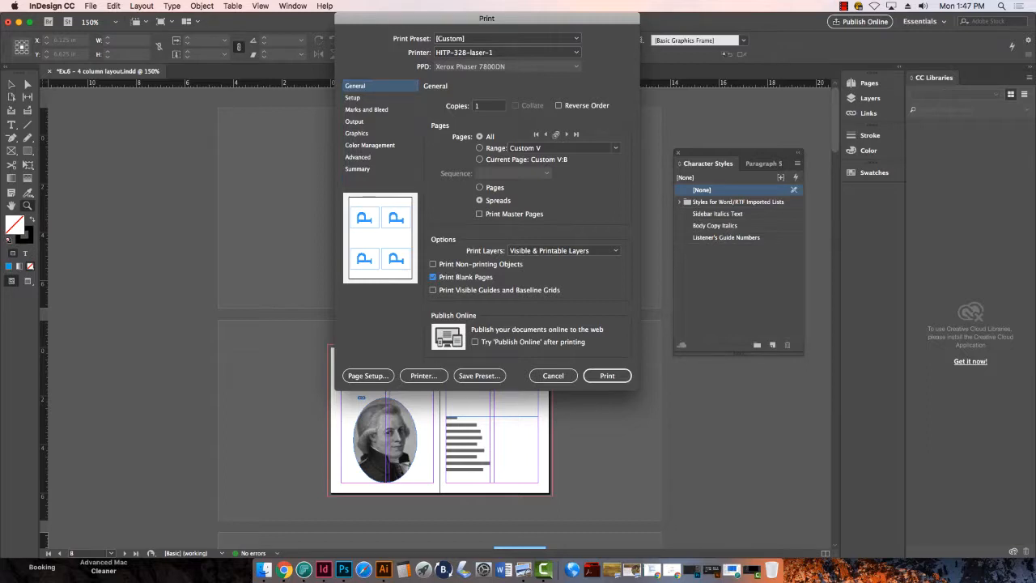
# Step: Compare the page orientations for the 2x2 thumbnails and set the orientation to portrait
pyautogui.click(353, 97)
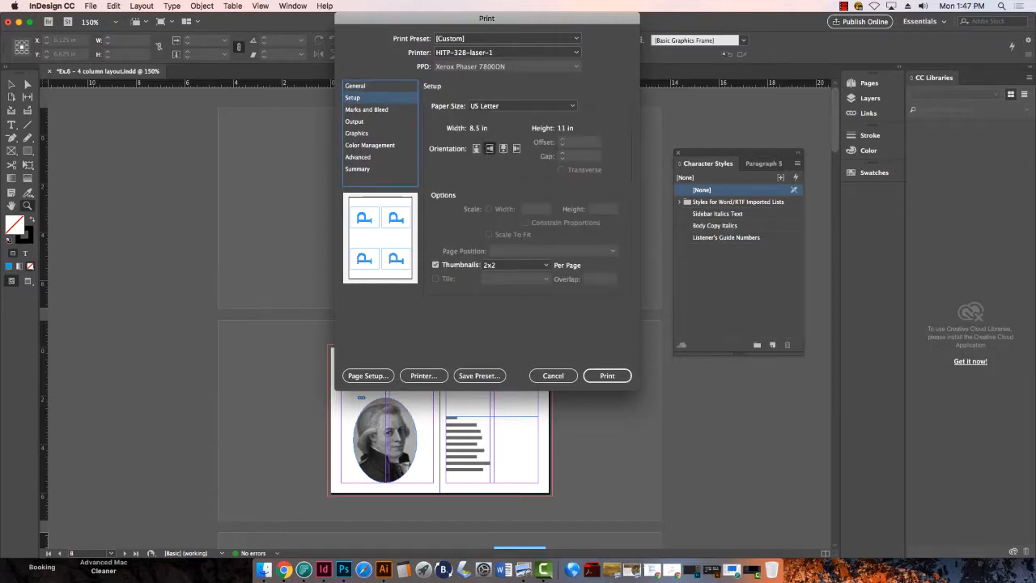
pyautogui.click(476, 148)
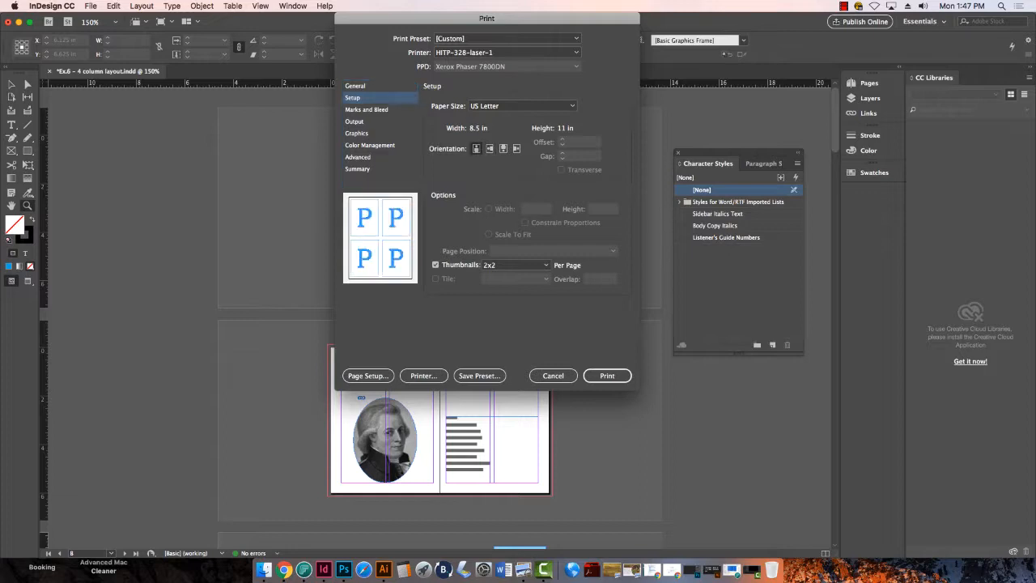
pyautogui.click(489, 148)
pyautogui.click(476, 148)
# Step: Open the printer's own settings, check the Xerox Features paper and output options, and accept them
pyautogui.click(366, 109)
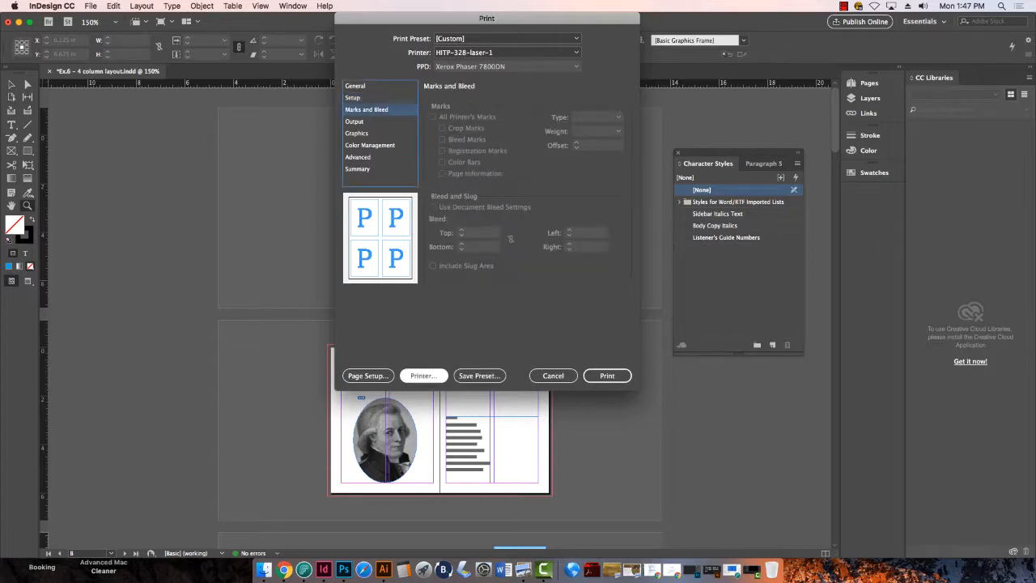
pyautogui.click(423, 376)
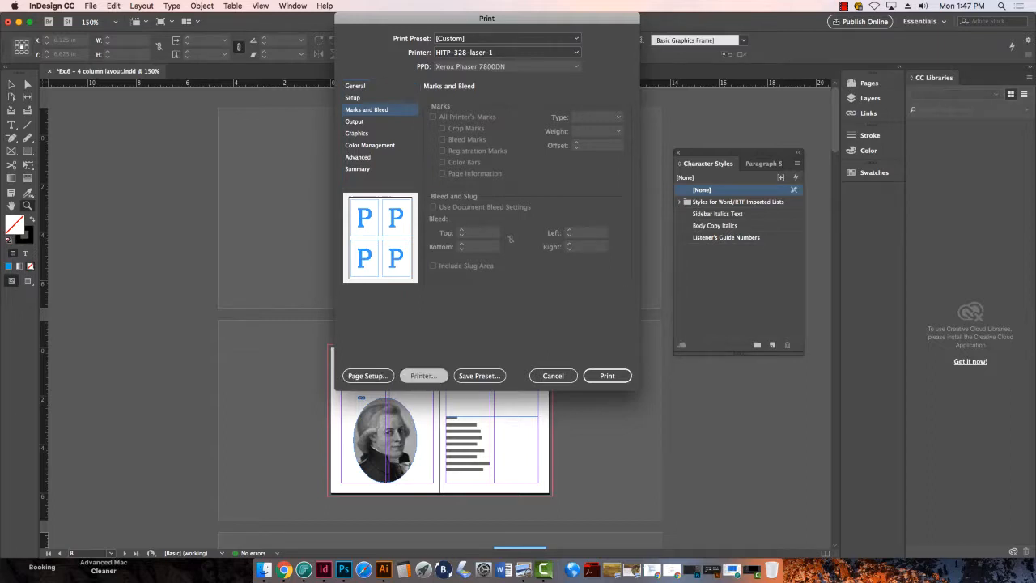
pyautogui.click(612, 320)
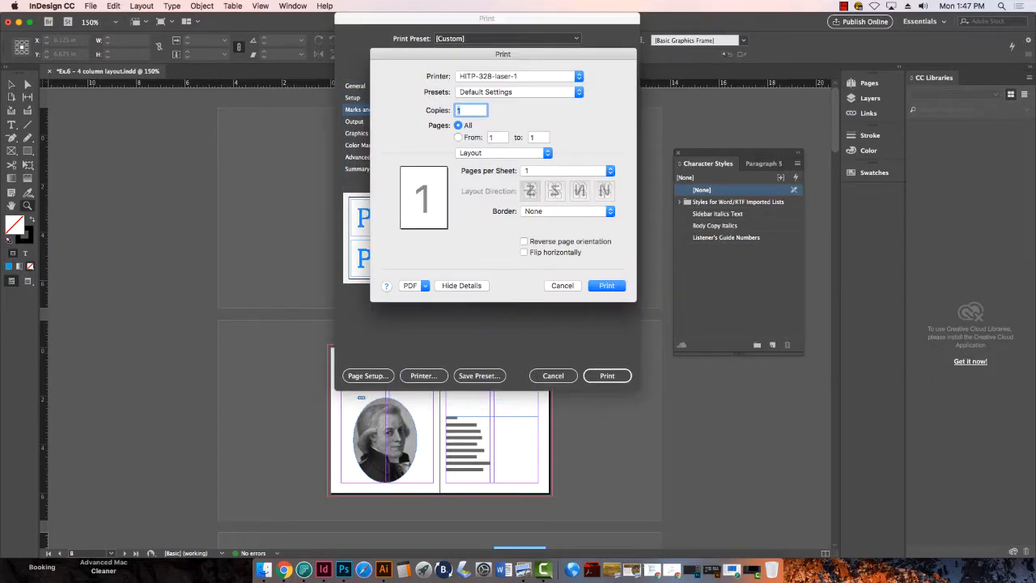
pyautogui.click(504, 152)
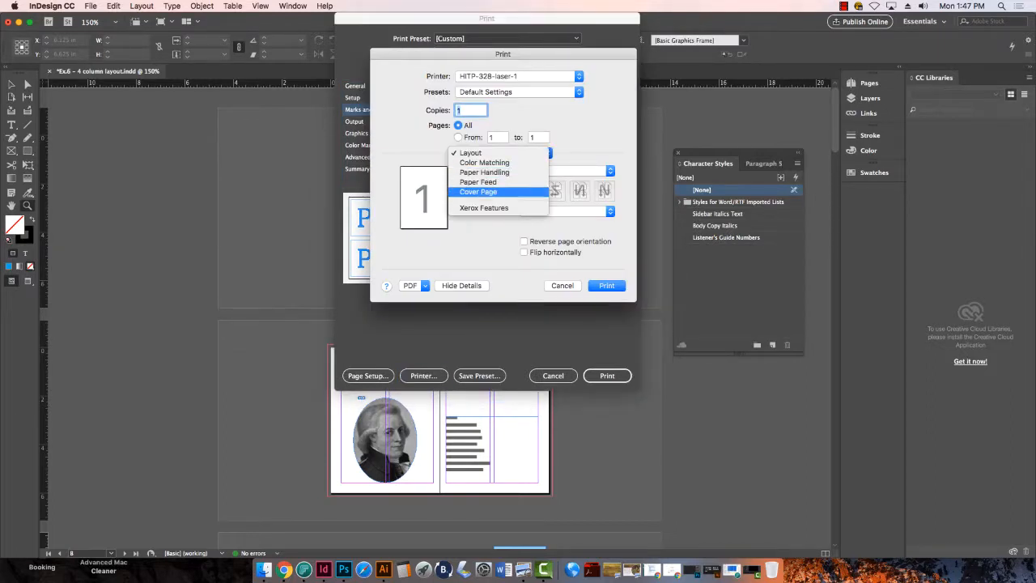
pyautogui.click(484, 208)
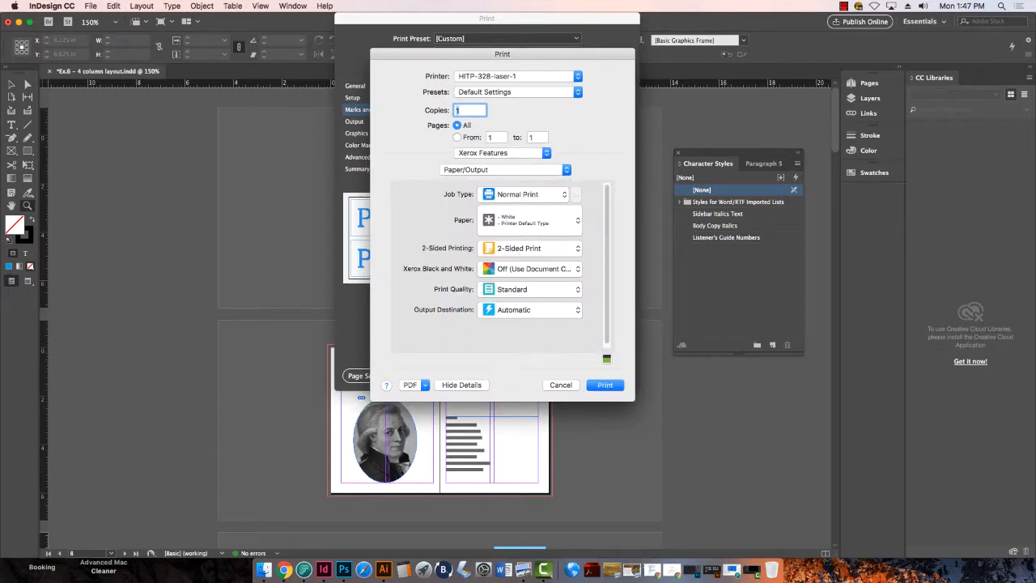
pyautogui.press('Return')
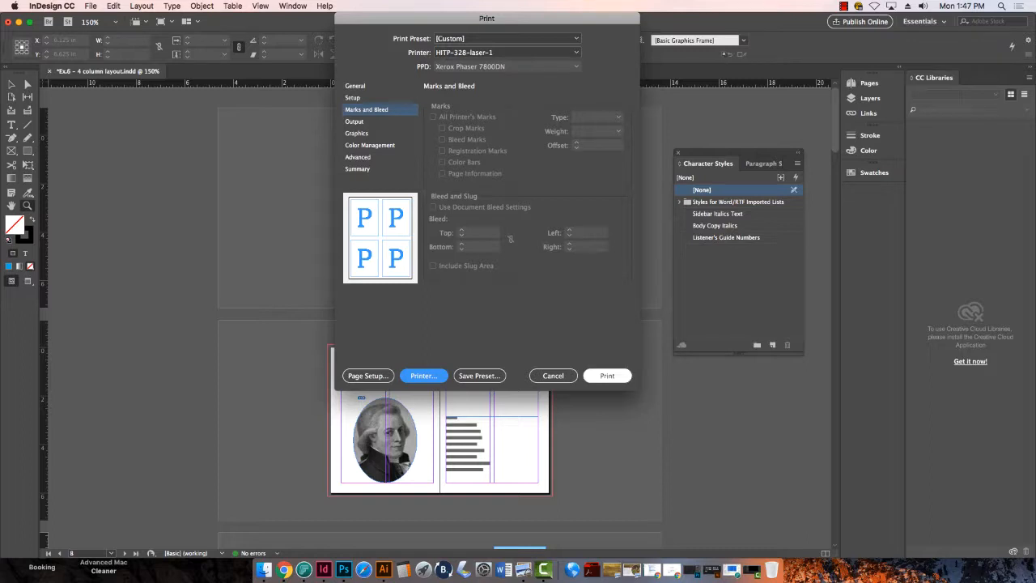
# Step: Print the spreads as 2x2 thumbnails and accept the print job's charge
pyautogui.click(617, 376)
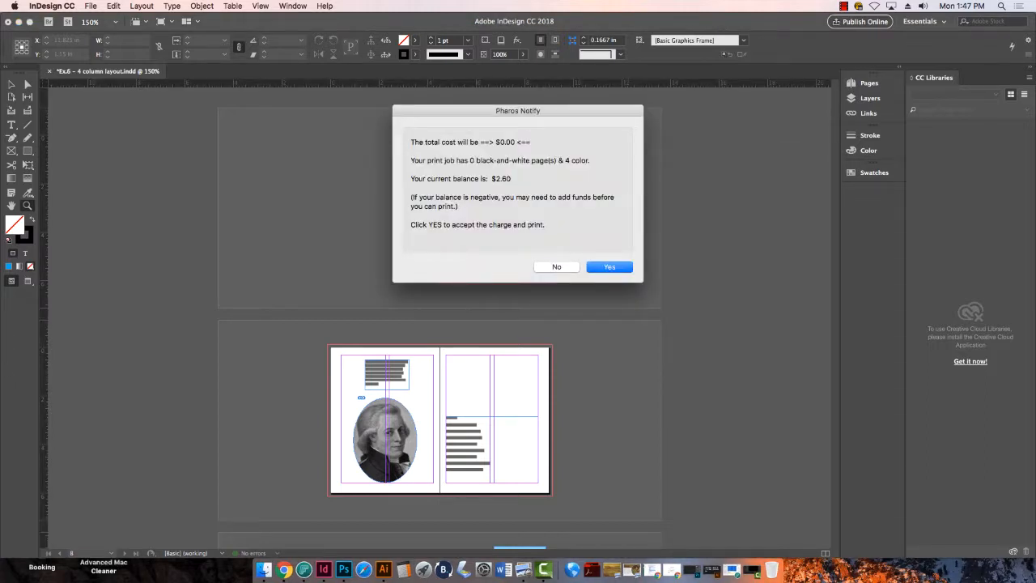
pyautogui.press('Return')
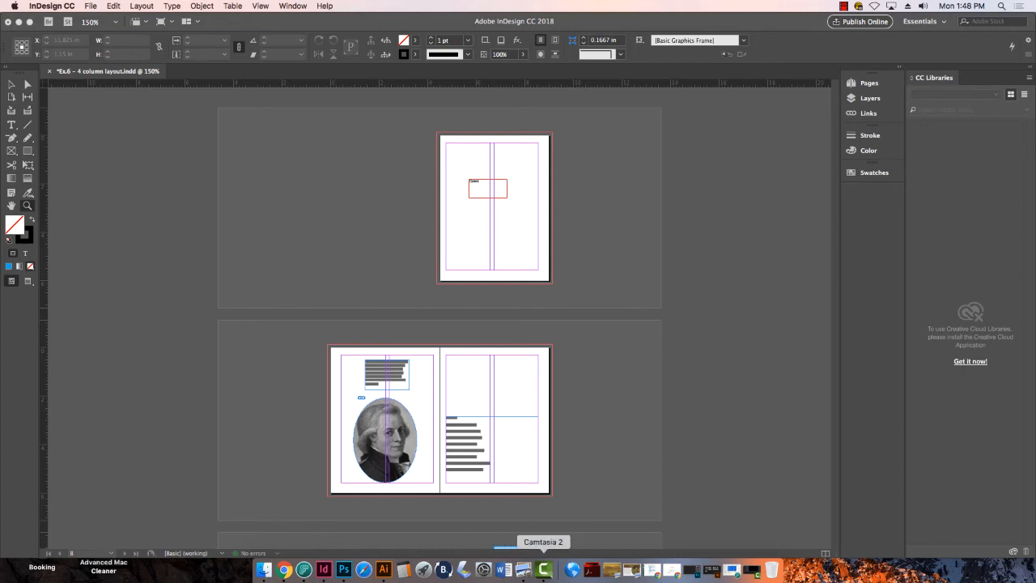
pyautogui.click(543, 569)
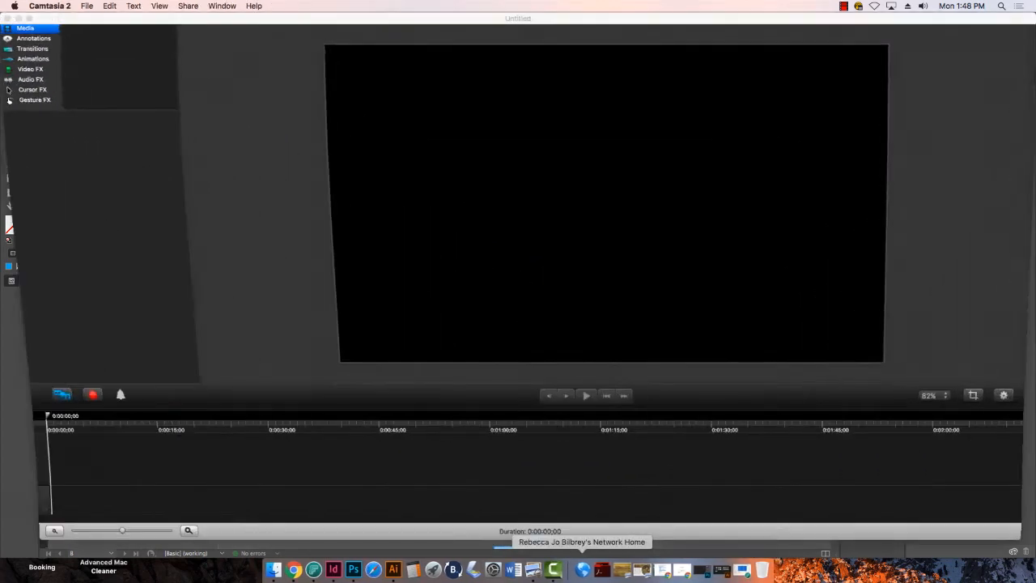
pyautogui.click(87, 6)
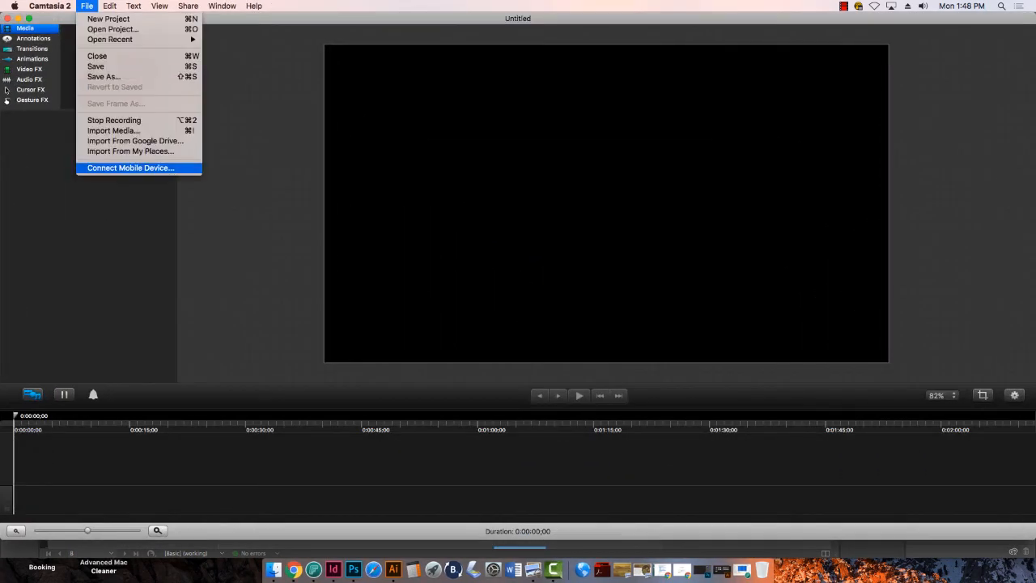